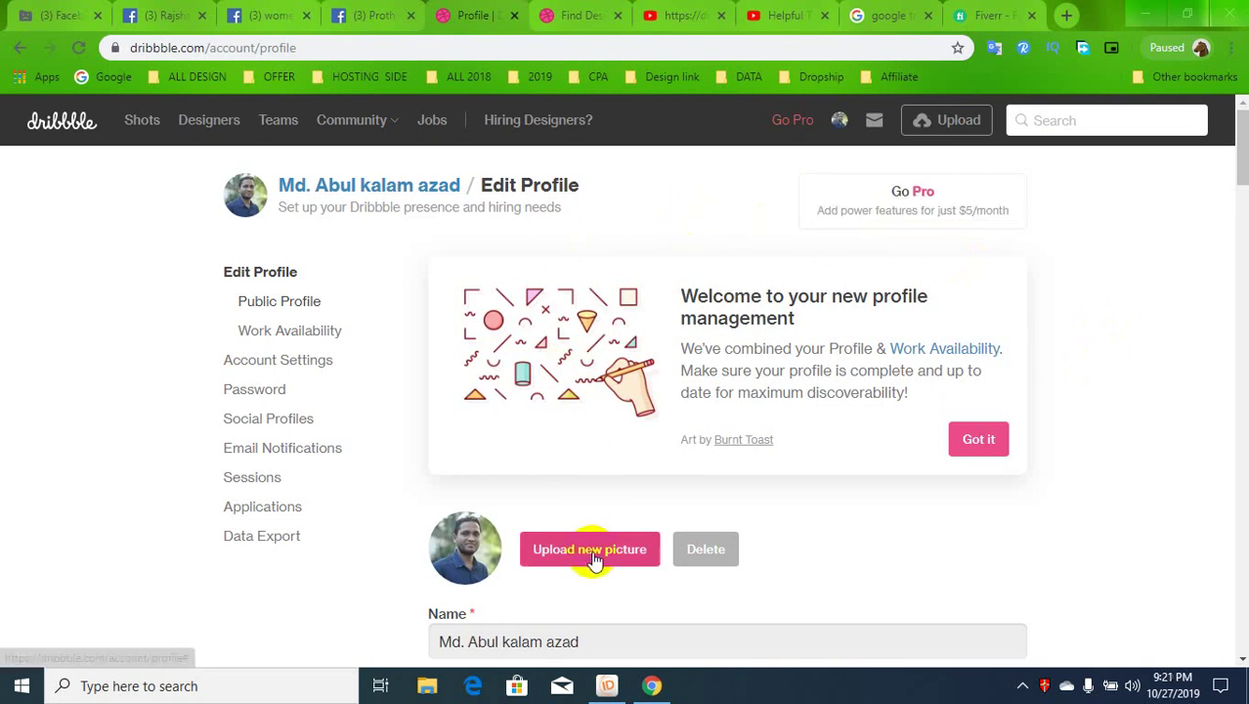
Launch File Explorer from the taskbar.
scroll(565, 459, down, 2)
drag(629, 461, 373, 463)
click(375, 475)
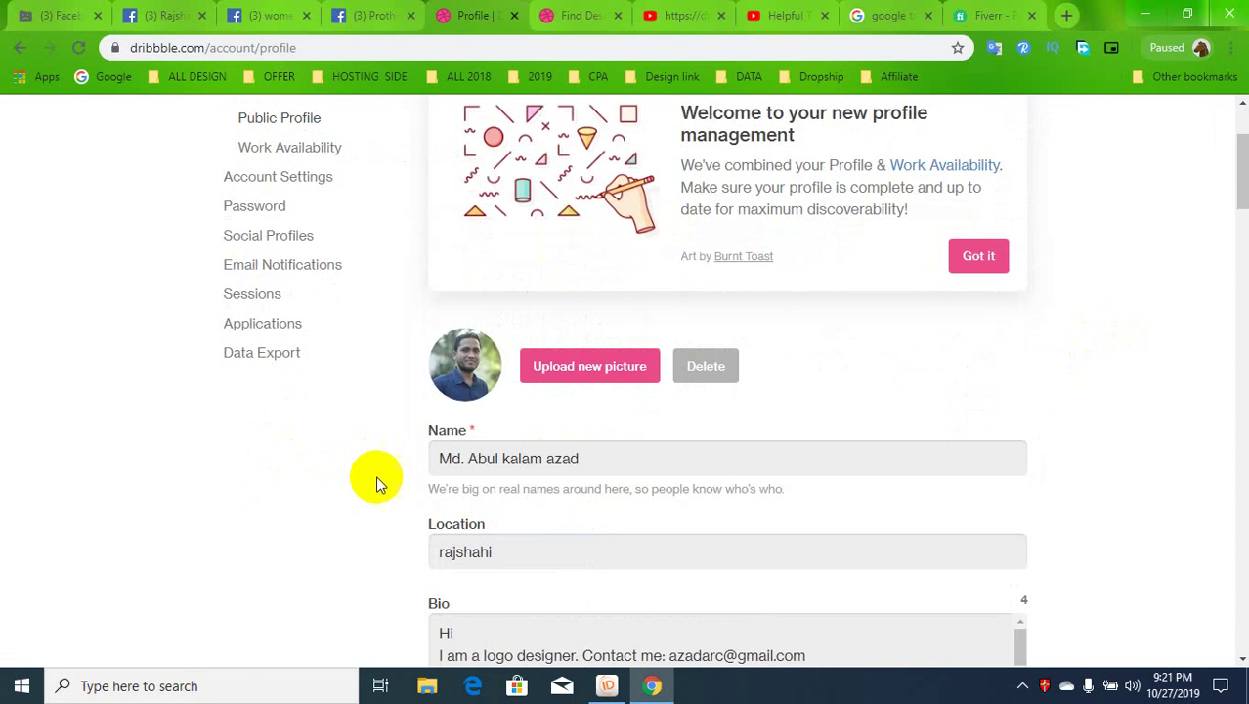
click(427, 684)
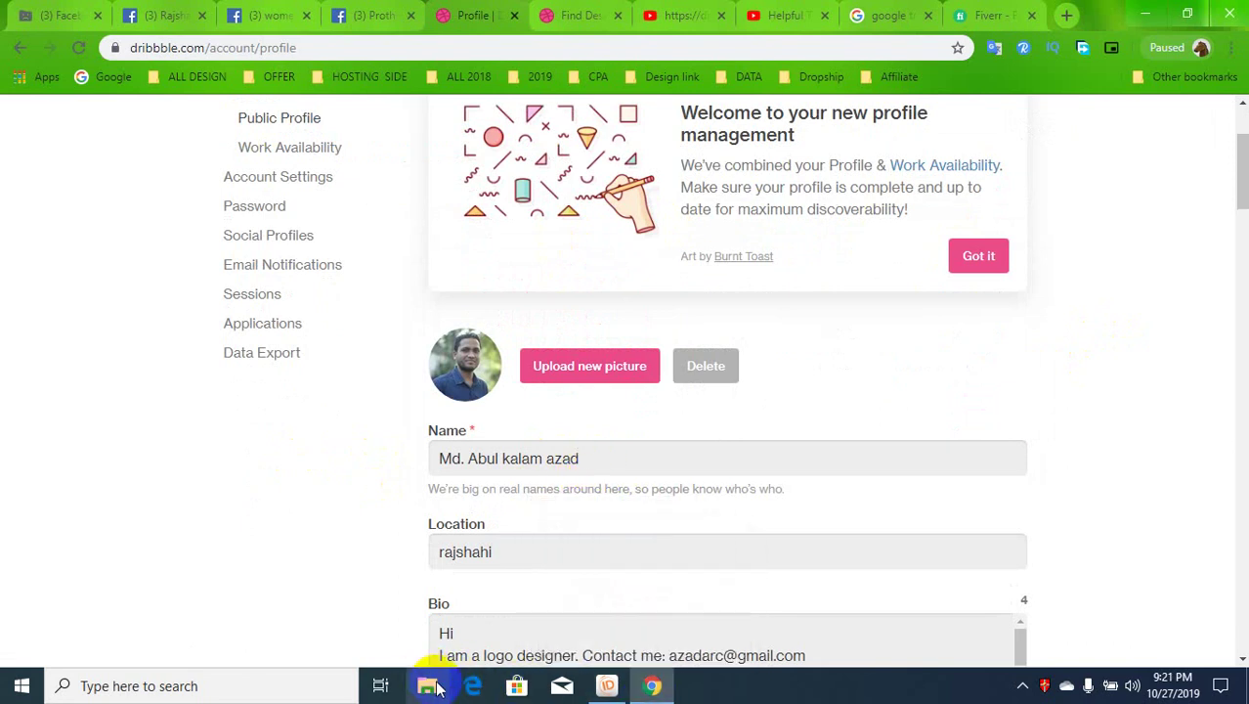
drag(590, 463, 293, 454)
click(427, 689)
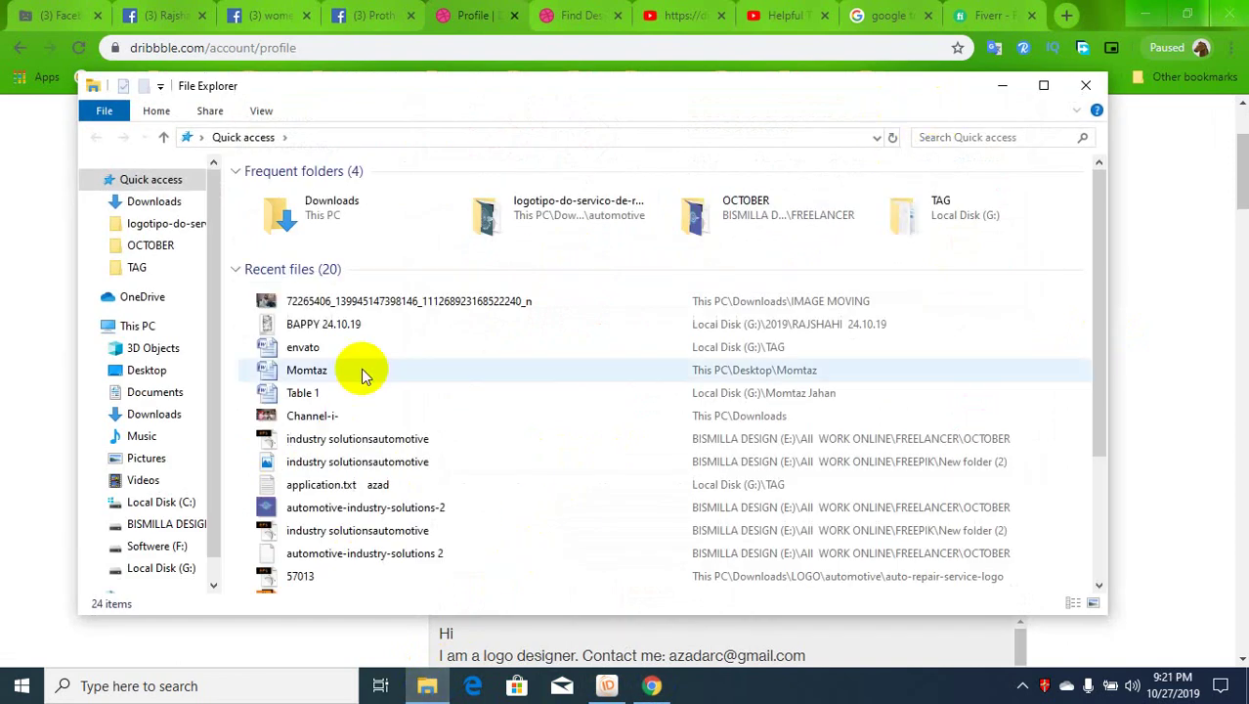
Go to Local Disk (G:) and open the TAG folder with its 97 items.
scroll(167, 557, down, 1)
click(168, 536)
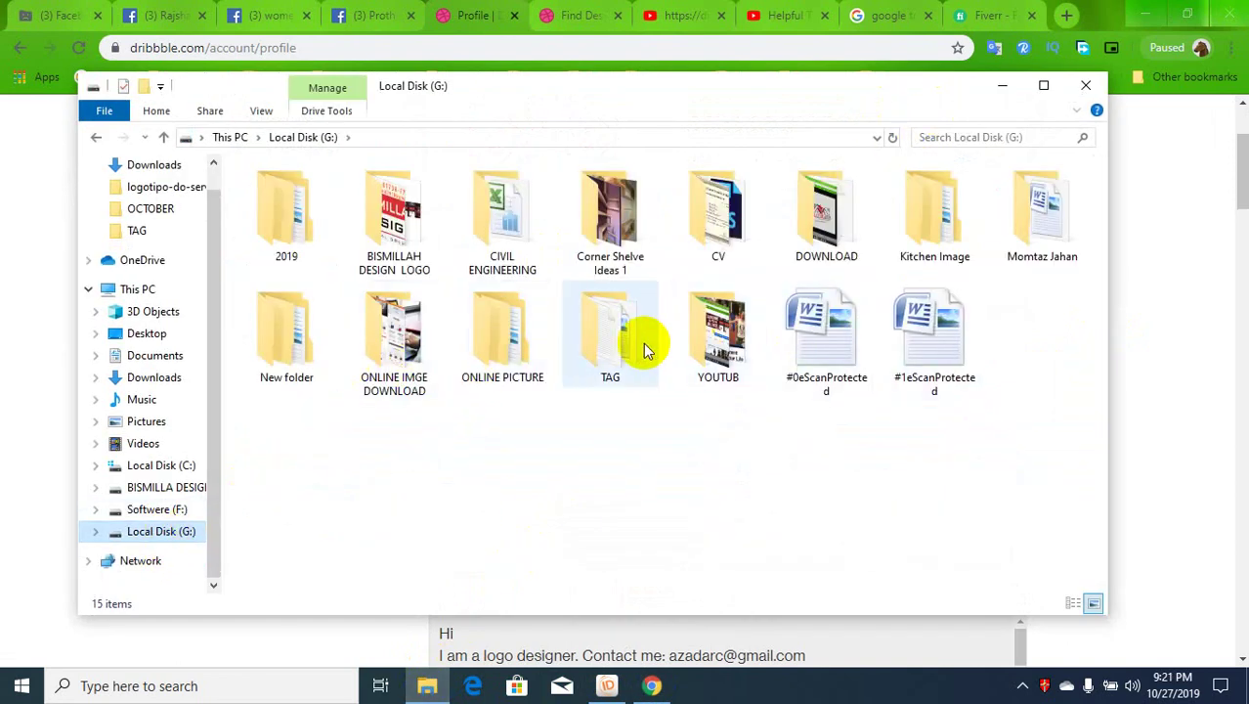
double_click(606, 342)
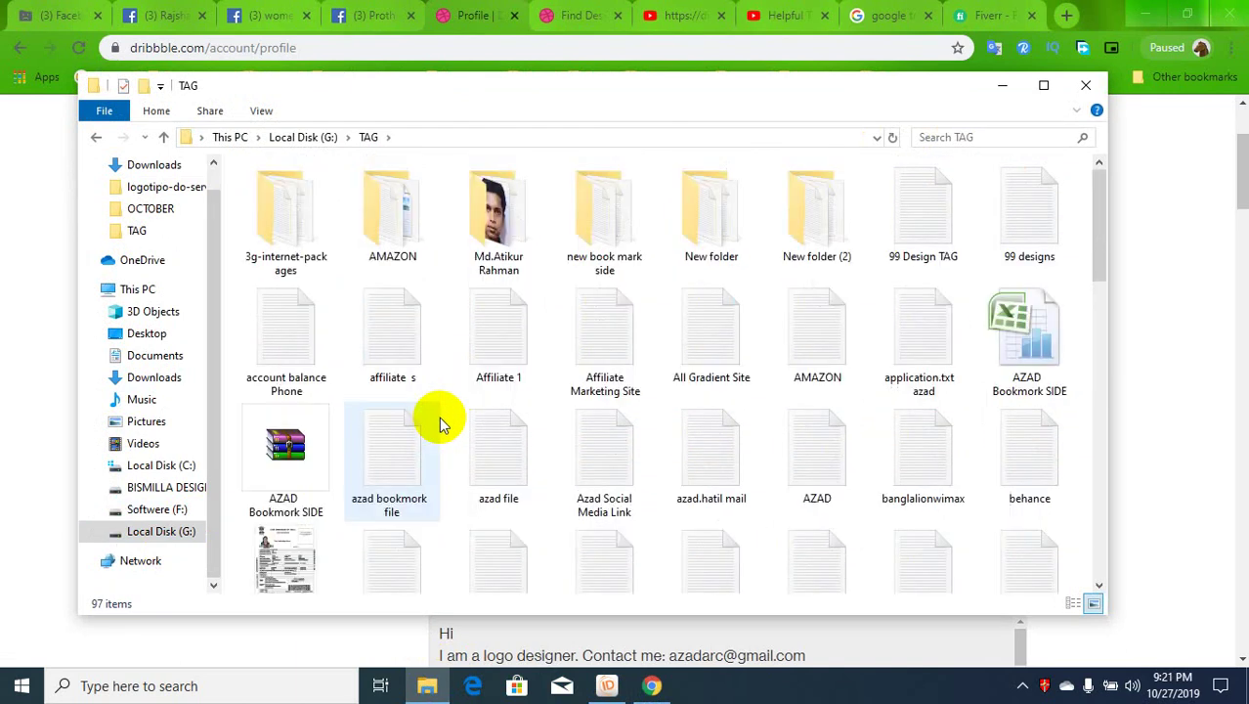
scroll(604, 493, down, 8)
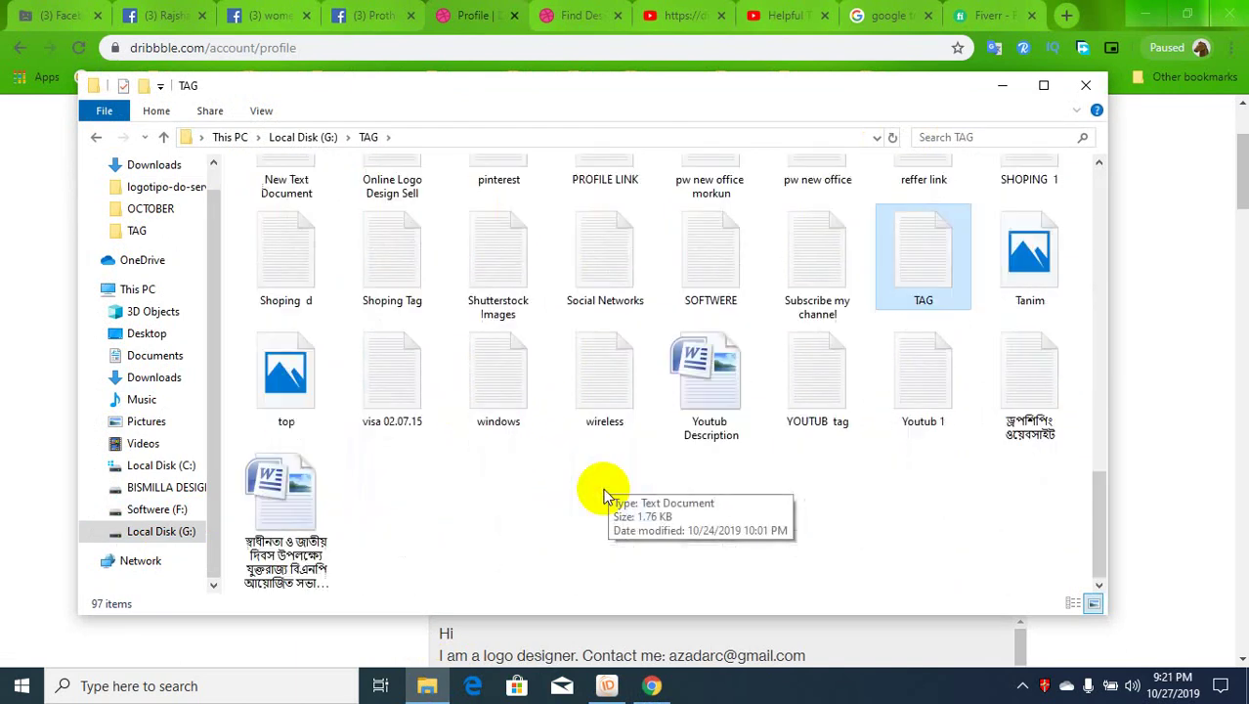
Open and close the TAG and Affiliate Marketing Site text files in Notepad.
double_click(919, 262)
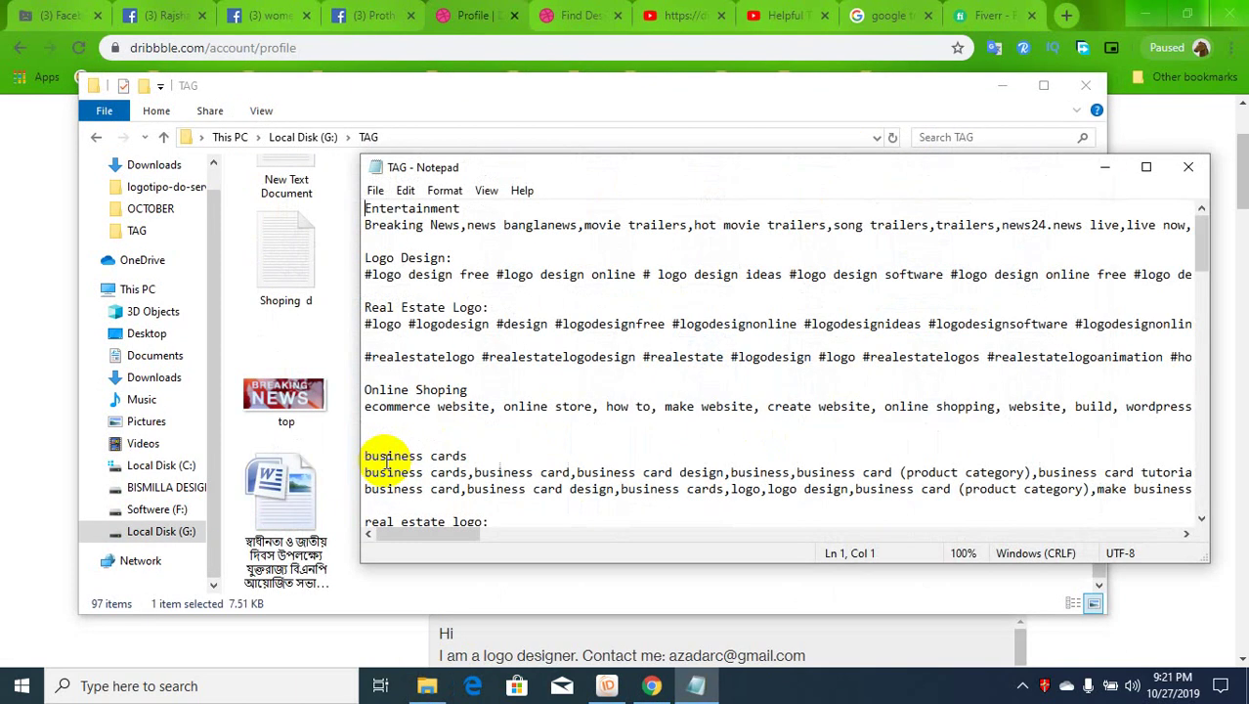
scroll(491, 441, down, 10)
scroll(491, 430, down, 10)
scroll(501, 430, down, 10)
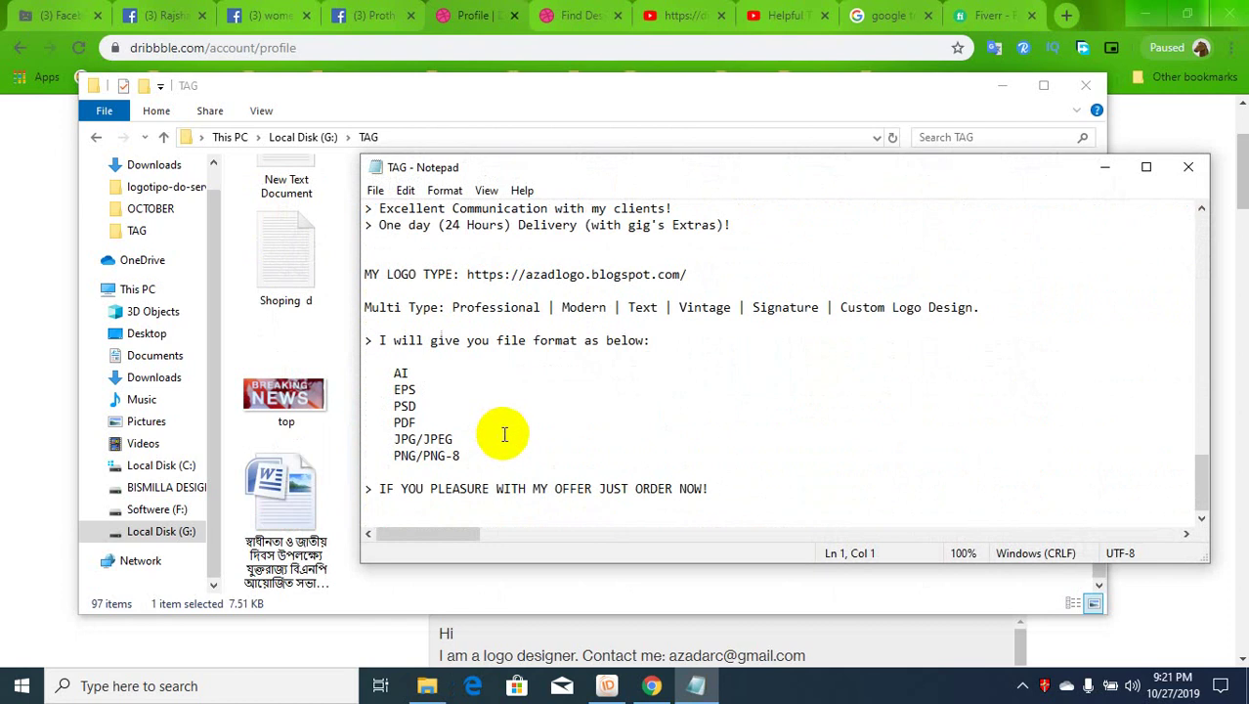
click(1173, 167)
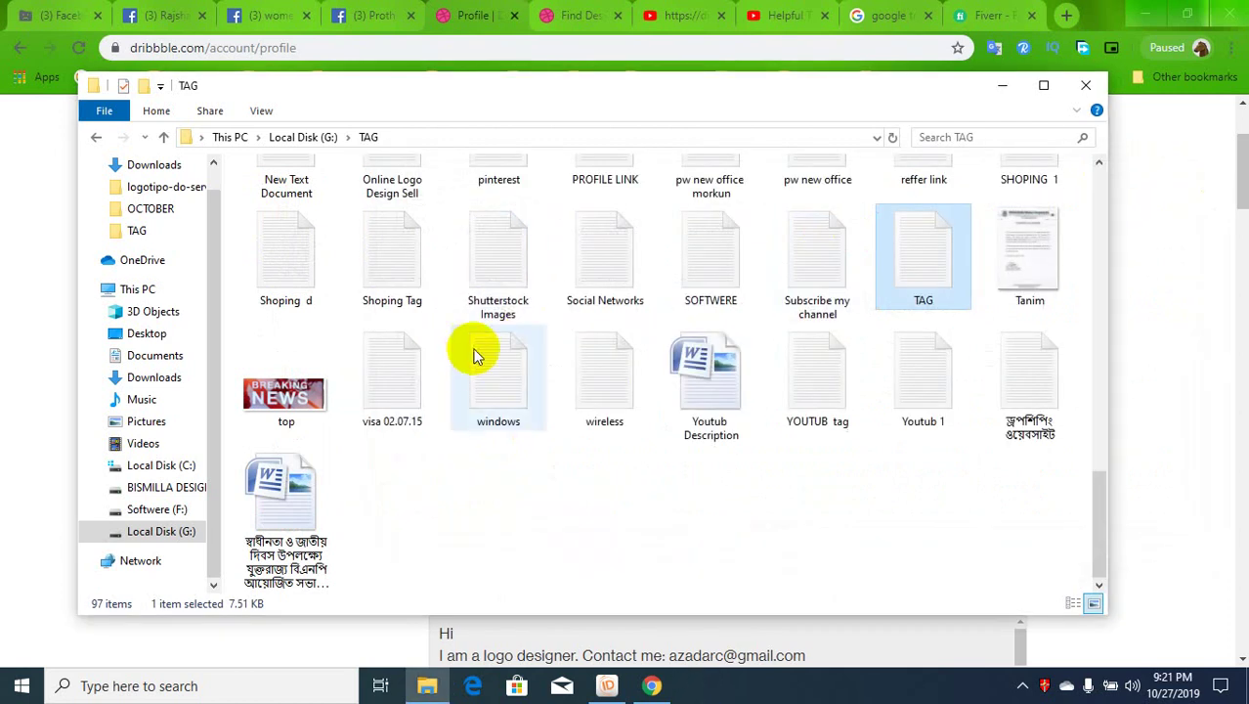
scroll(479, 357, up, 10)
click(612, 366)
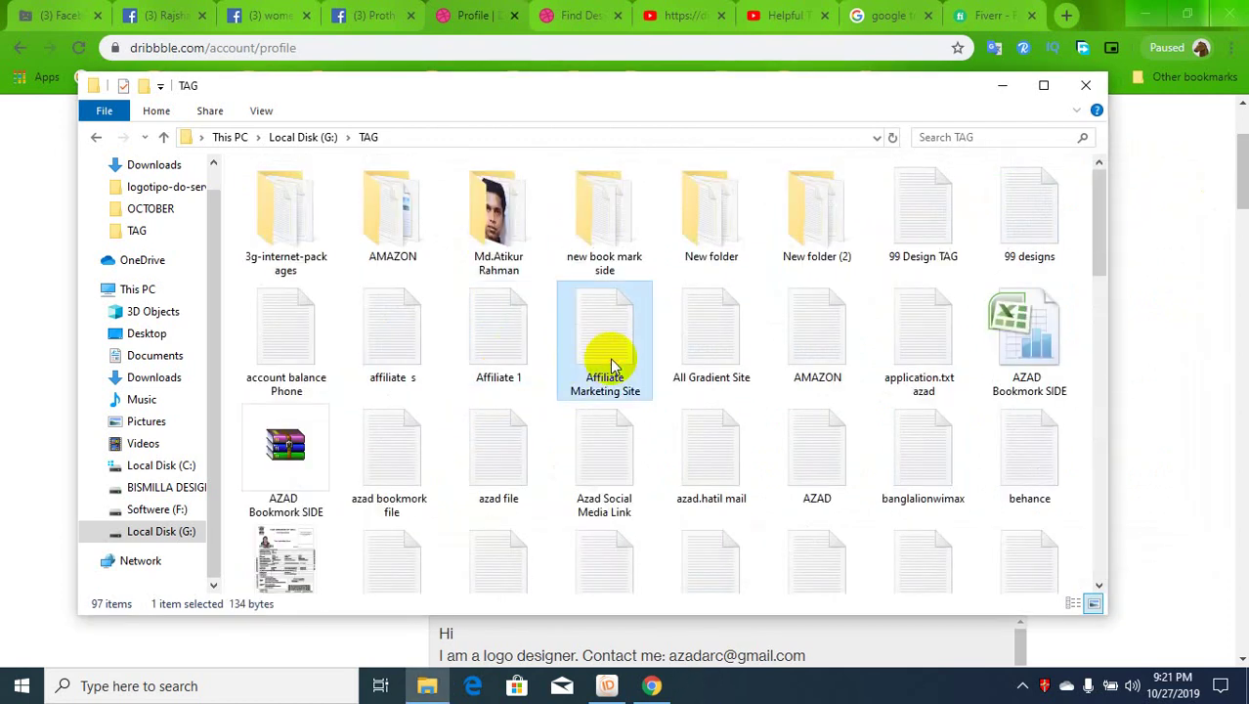
double_click(612, 366)
click(1188, 167)
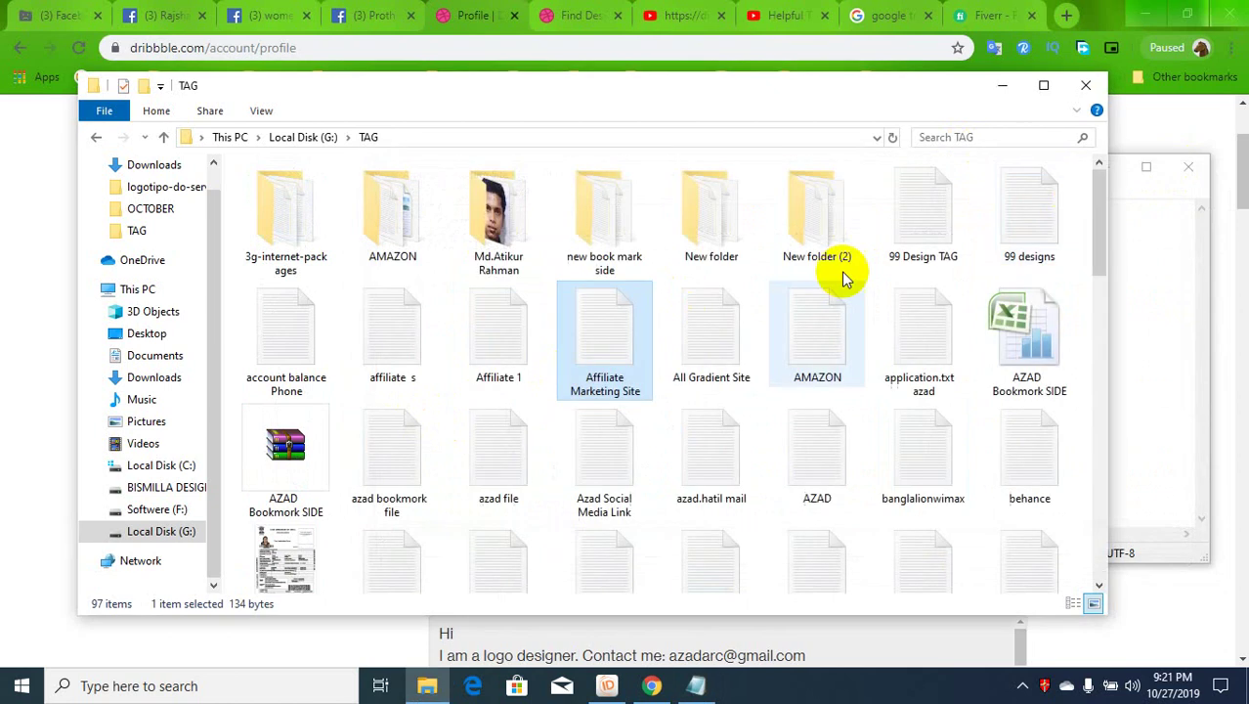
Open application.txt, scroll to its contact block and copy the freelancer display name.
double_click(919, 358)
scroll(521, 391, down, 5)
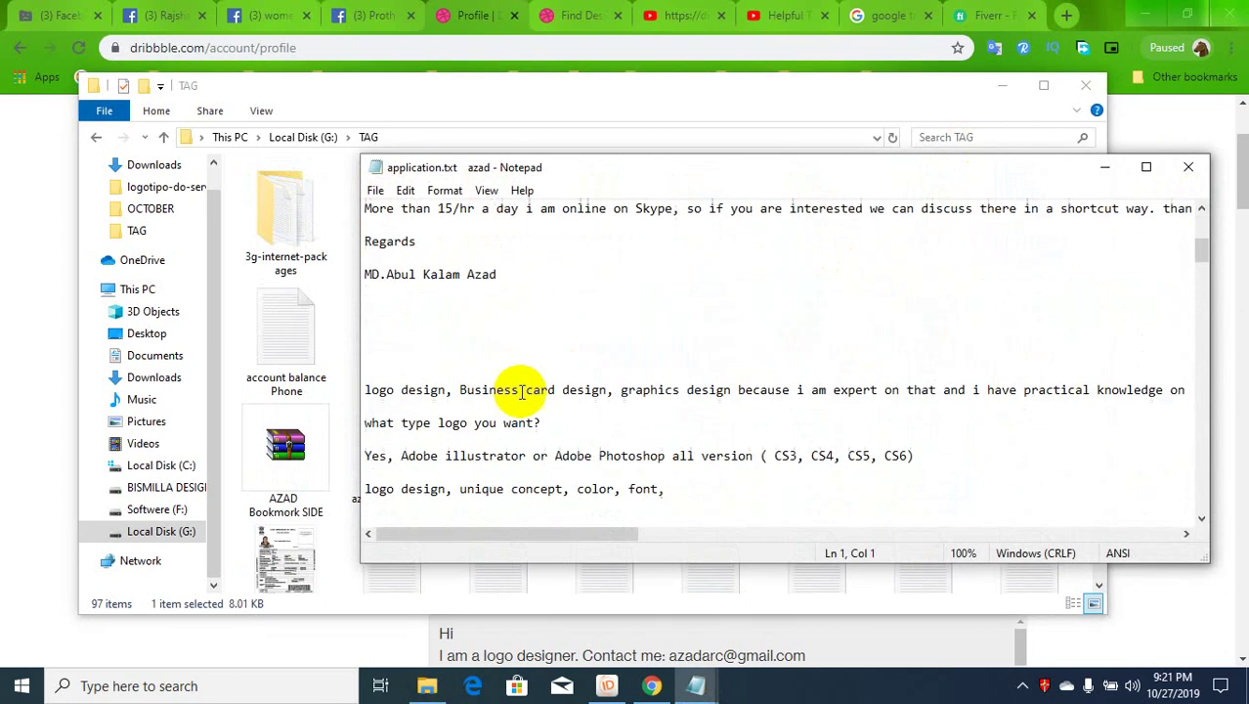
scroll(499, 371, down, 5)
scroll(460, 327, down, 5)
scroll(450, 342, down, 5)
scroll(459, 352, down, 5)
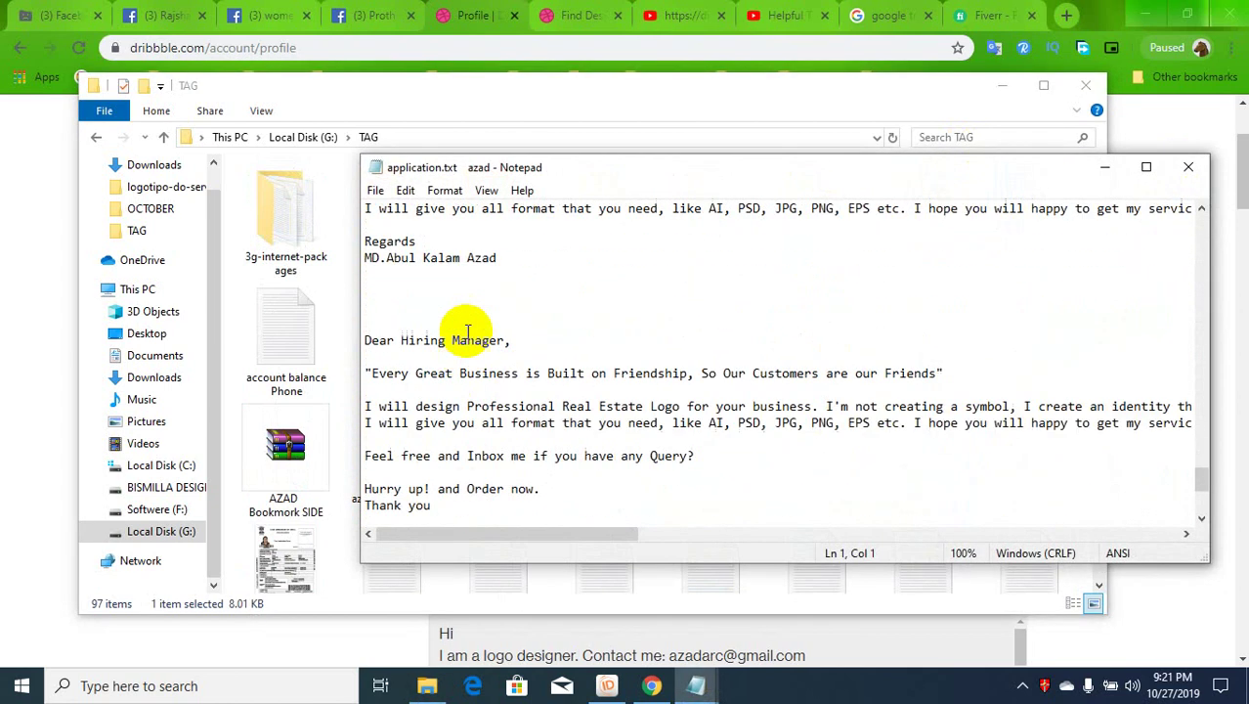
scroll(466, 352, down, 5)
drag(478, 456, 346, 455)
key(ctrl+c)
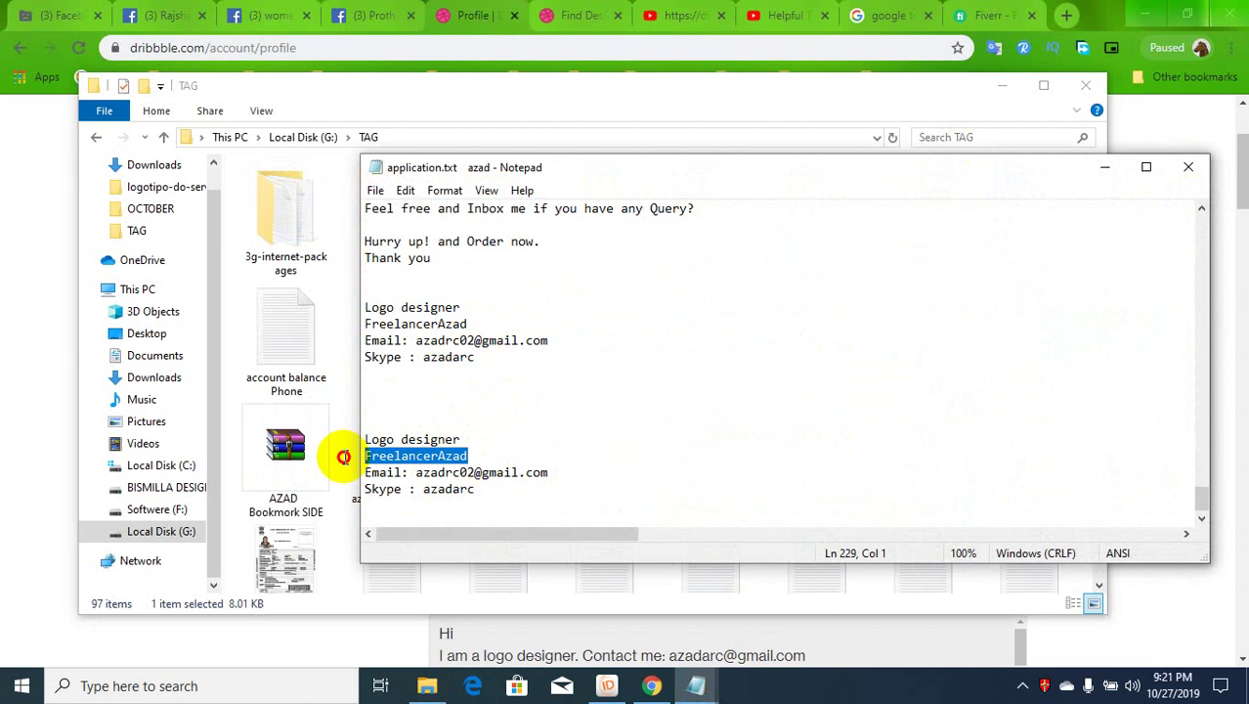
click(1143, 142)
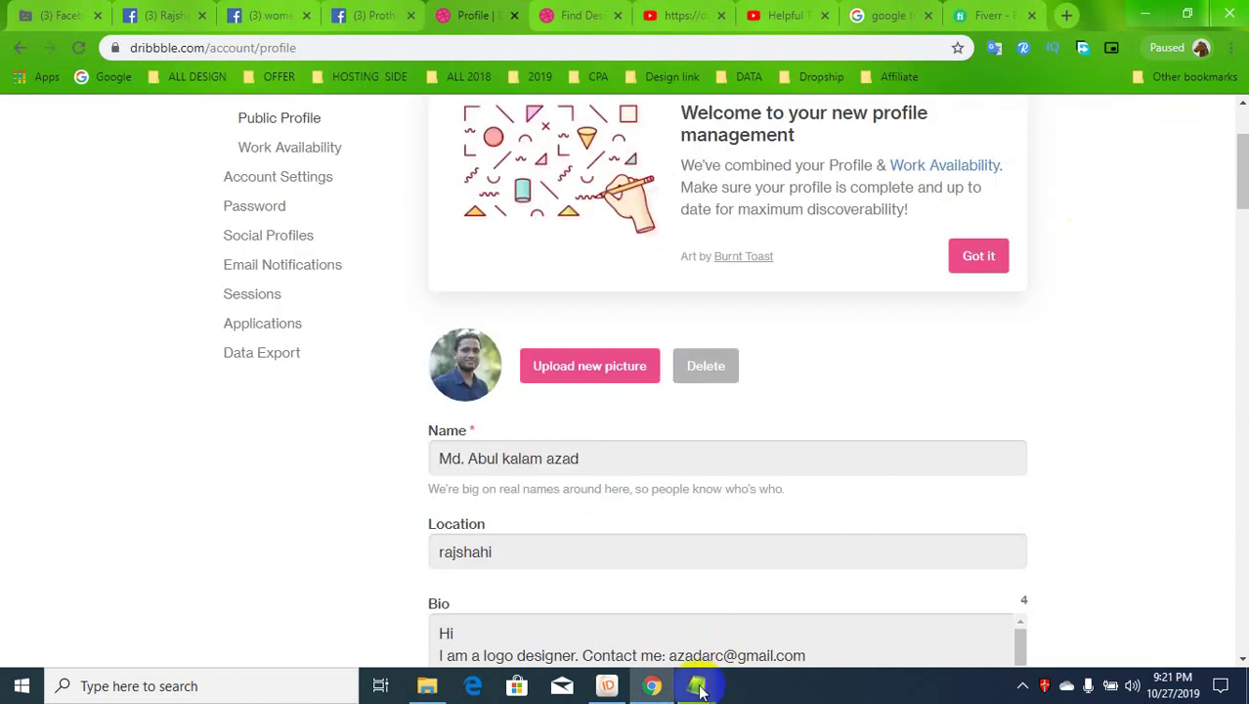
Paste the copied display name over the full name in Name, then review Location and Bio.
click(651, 684)
click(648, 684)
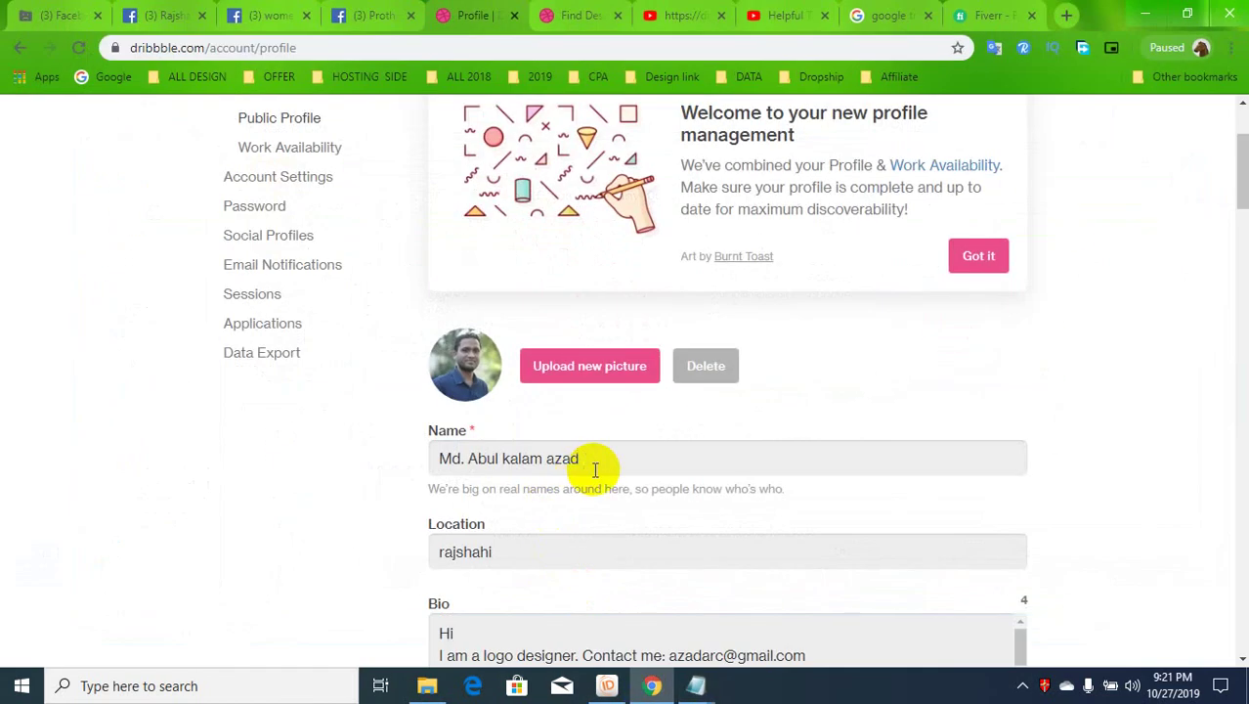
triple_click(594, 467)
key(ctrl+v)
click(538, 543)
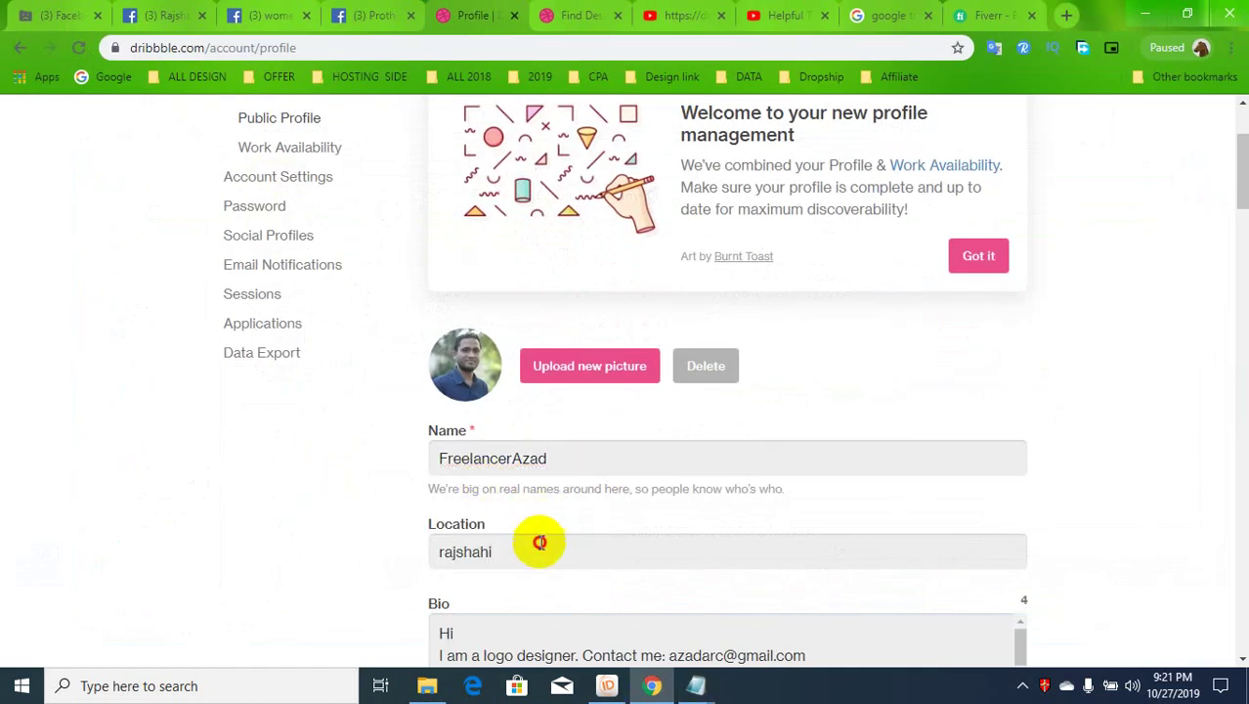
click(399, 553)
scroll(372, 517, down, 2)
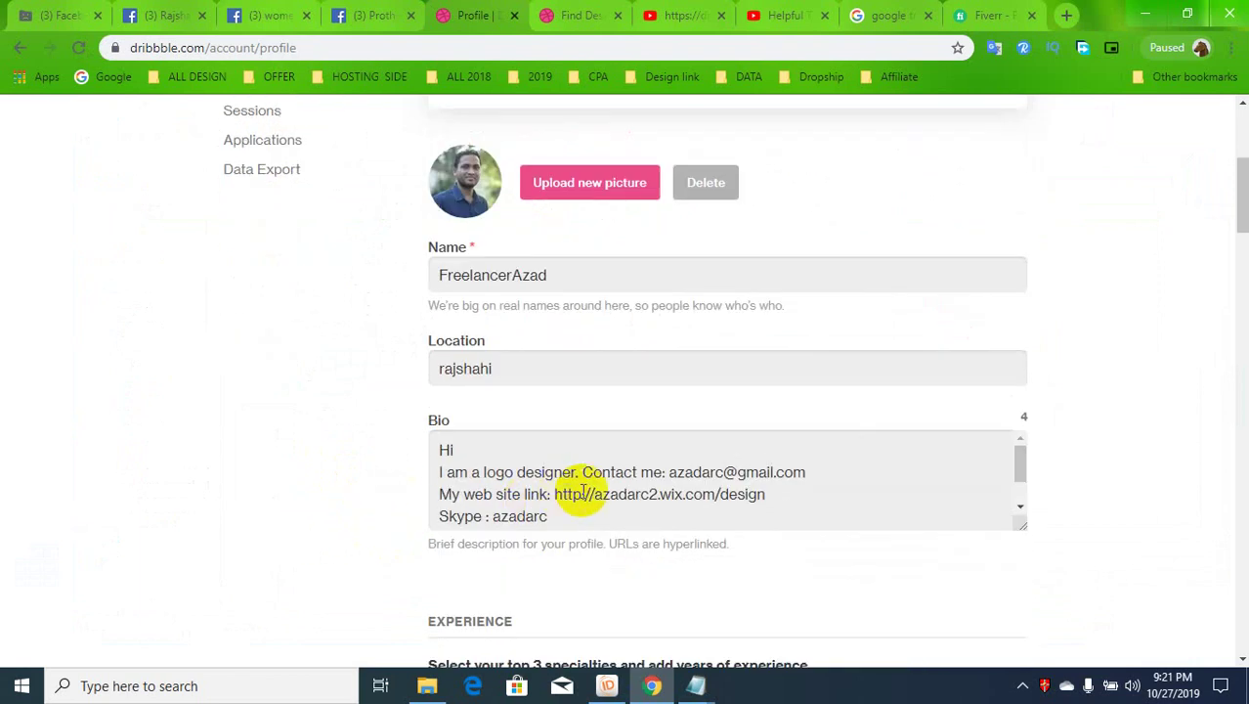
scroll(572, 479, down, 2)
scroll(533, 488, down, 1)
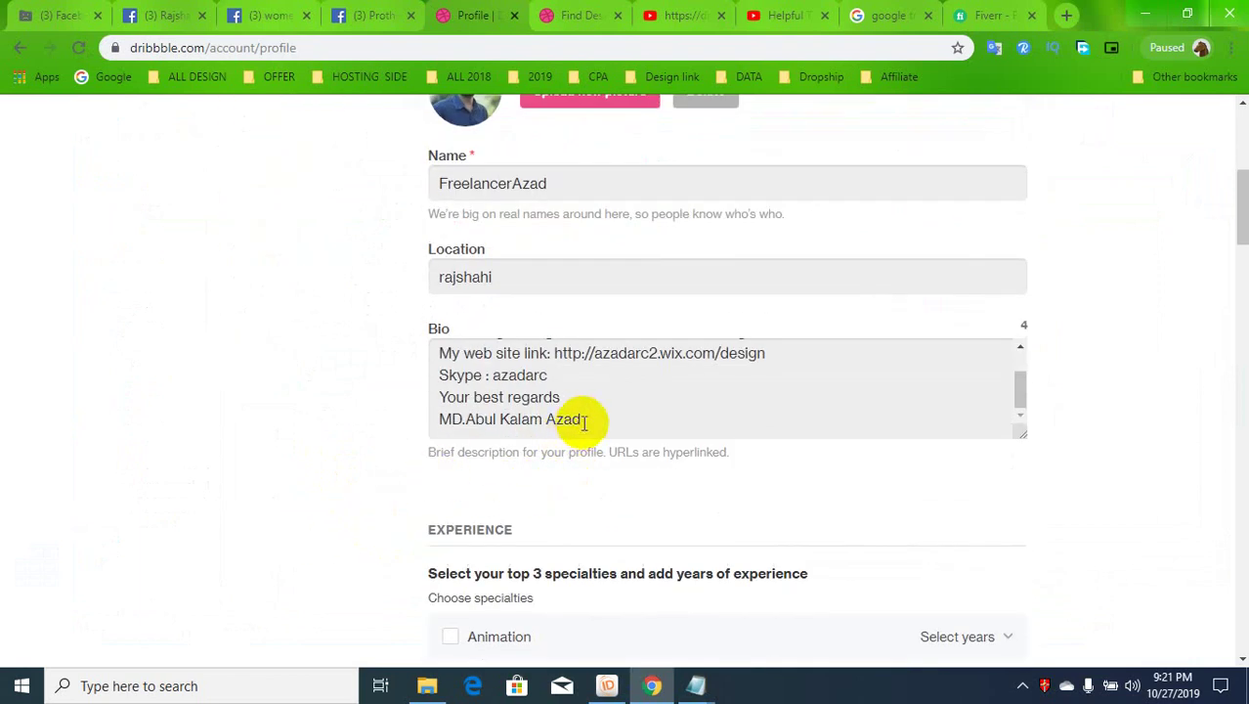
scroll(597, 420, up, 2)
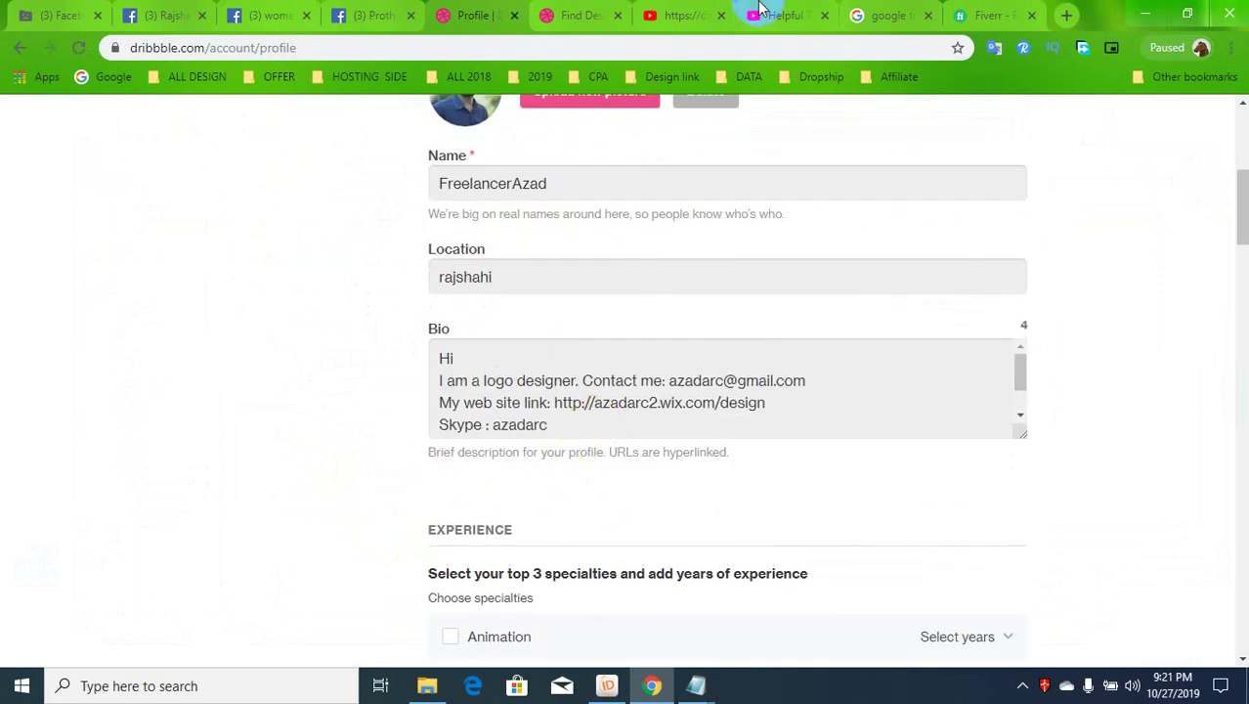
On the Find Designers page, open the Wildpress app illustration shot.
click(586, 15)
scroll(160, 376, up, 3)
scroll(271, 327, up, 8)
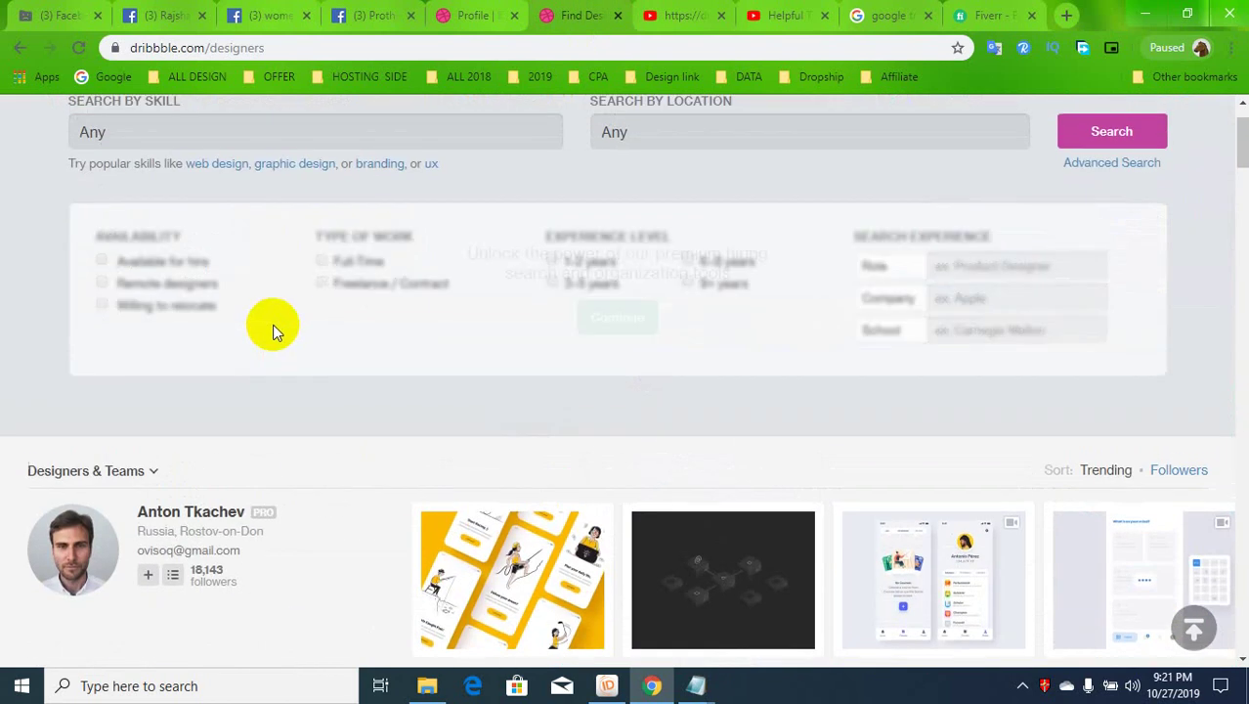
scroll(198, 284, up, 1)
click(19, 47)
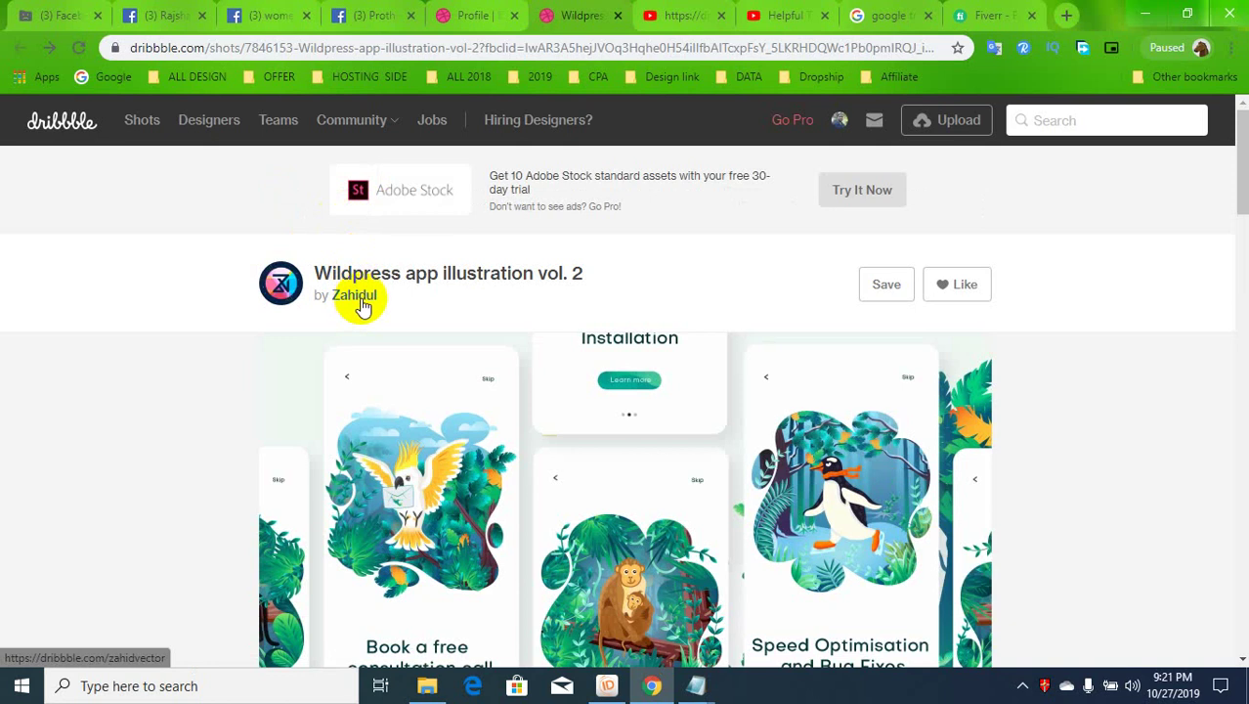
Open the shot author's profile and select their availability bio paragraph.
click(360, 303)
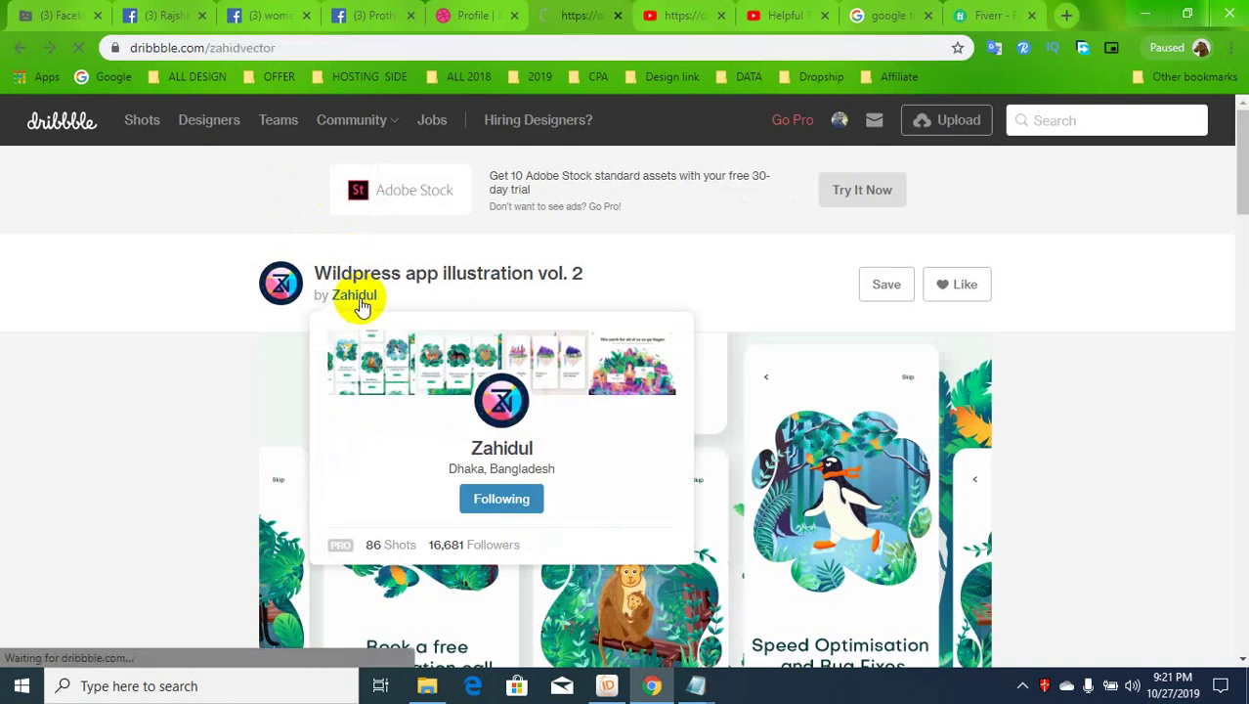
scroll(260, 452, down, 3)
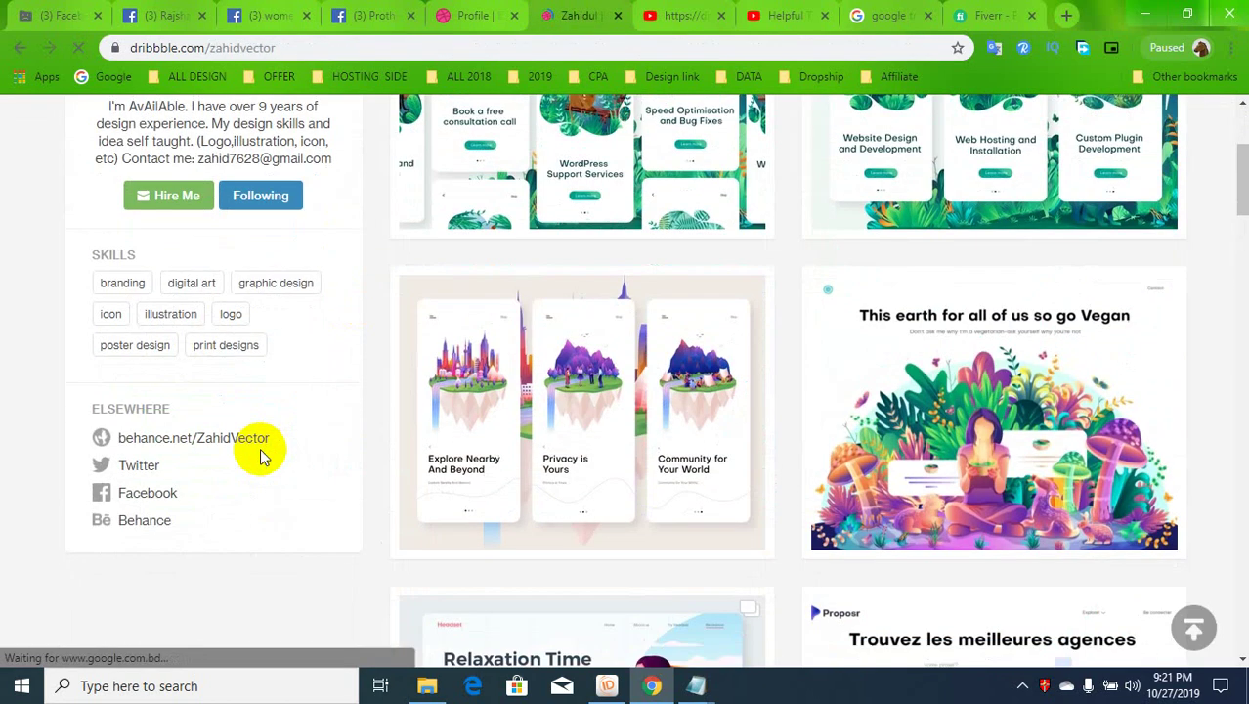
scroll(167, 460, down, 4)
scroll(145, 424, up, 3)
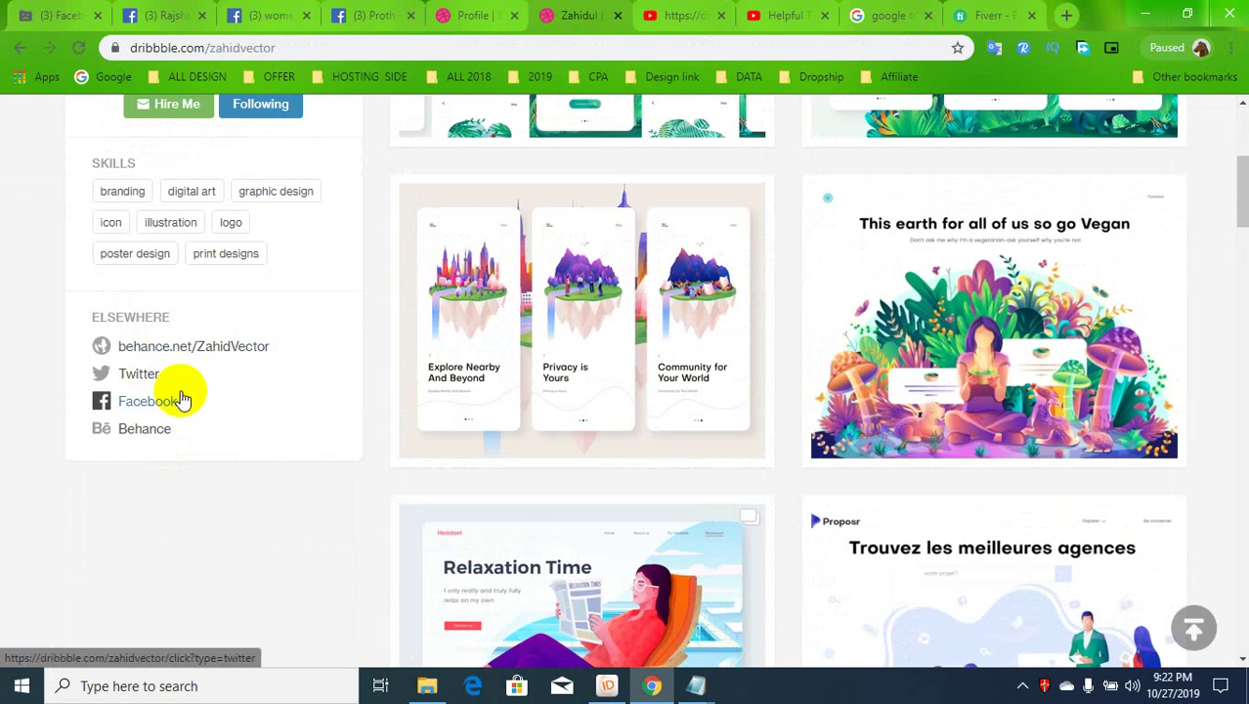
scroll(167, 427, up, 1)
scroll(167, 427, up, 2)
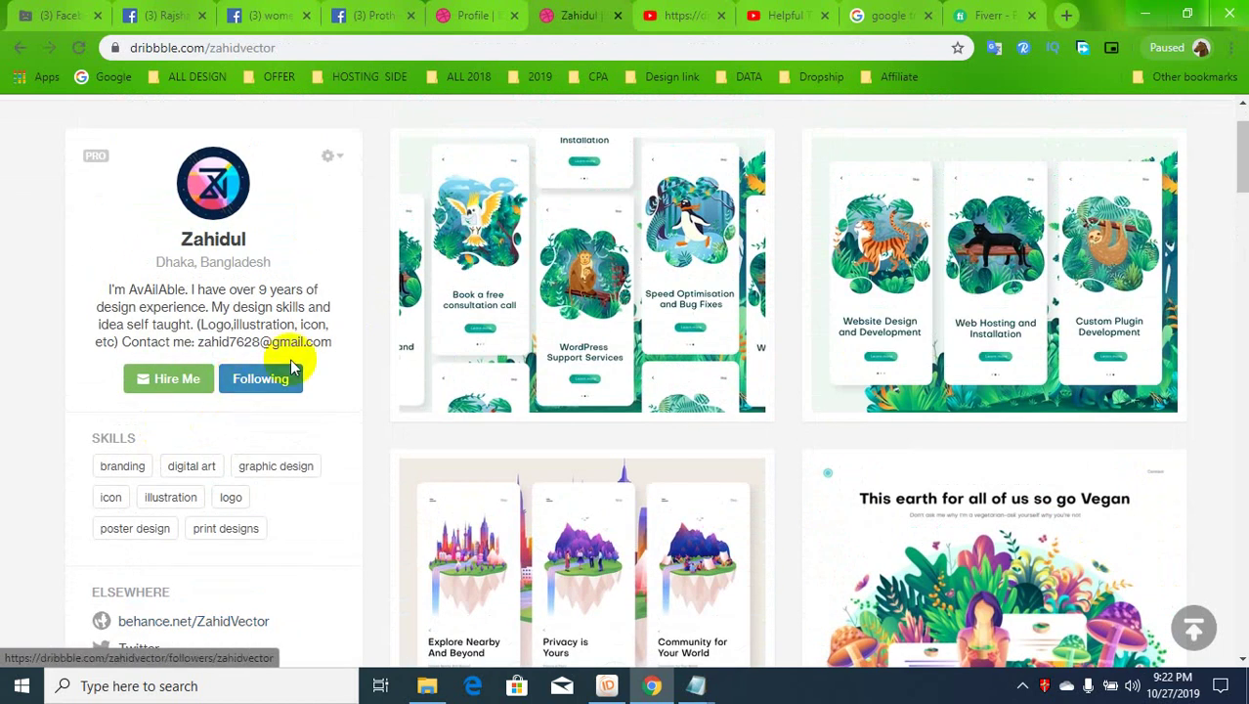
drag(333, 343, 104, 293)
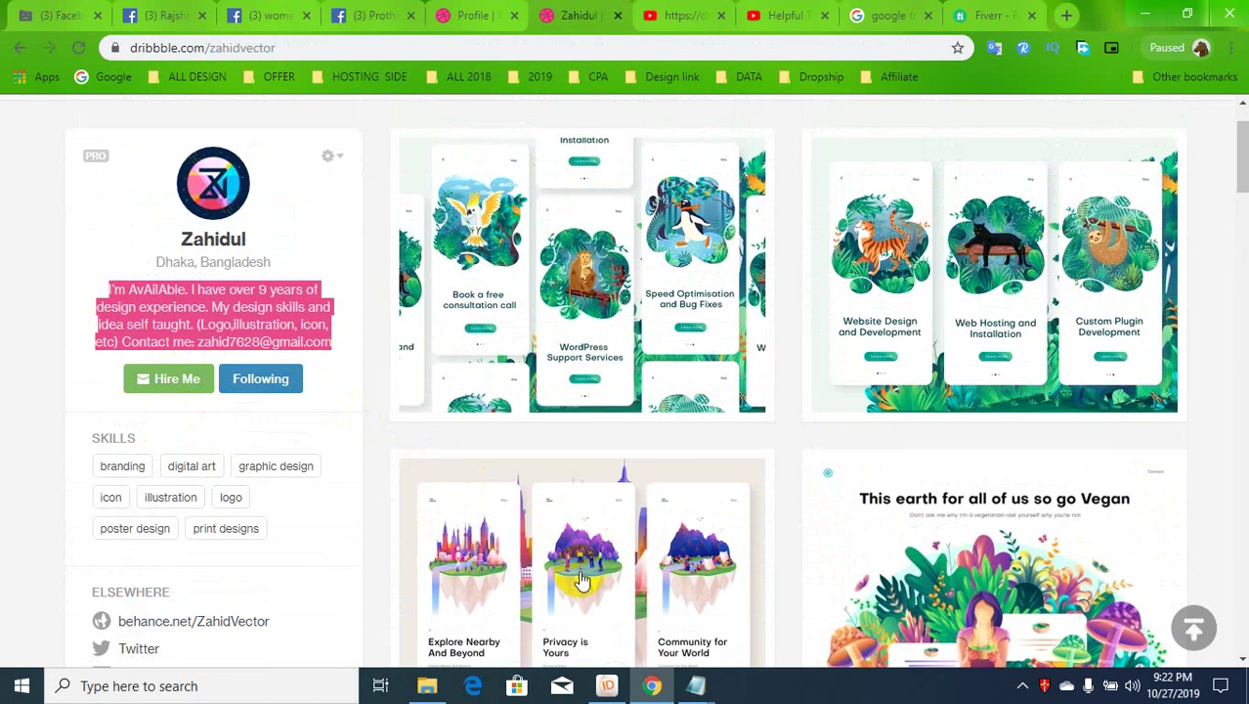
click(521, 8)
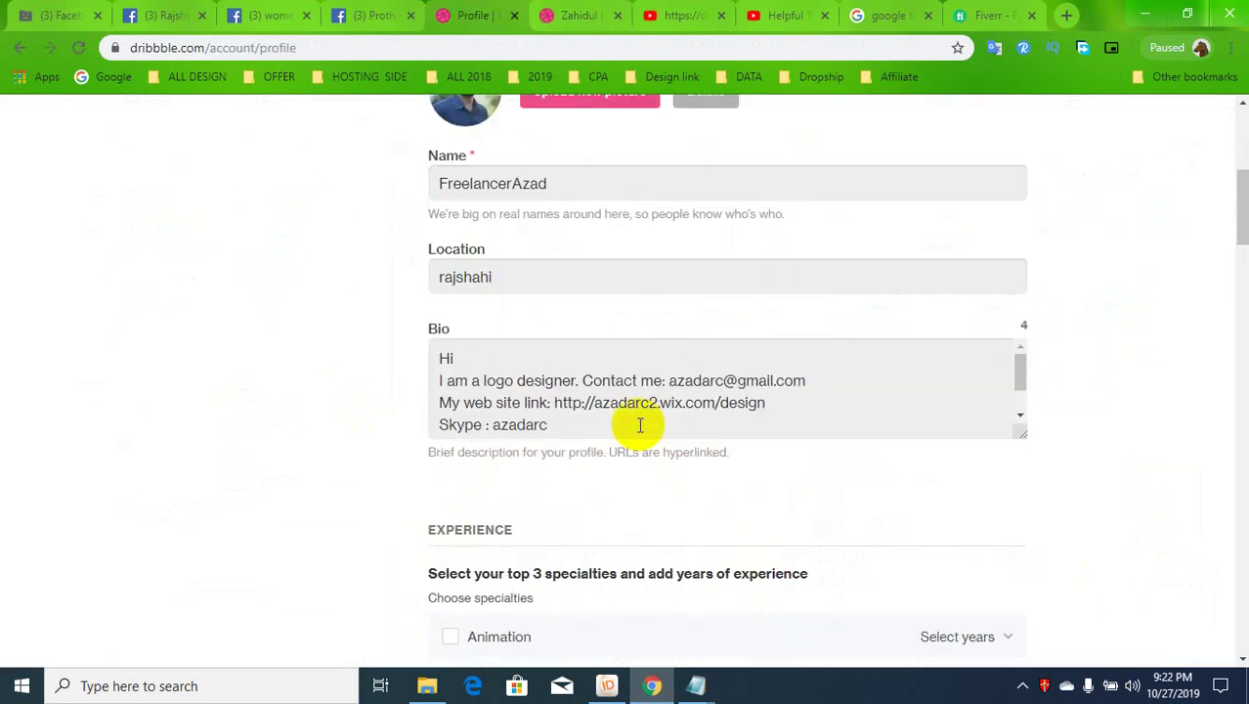
Type 'I'm AvAilAble. I have over' in the Bio and paste the experience text over the contact lines.
scroll(645, 420, down, 2)
scroll(596, 418, up, 2)
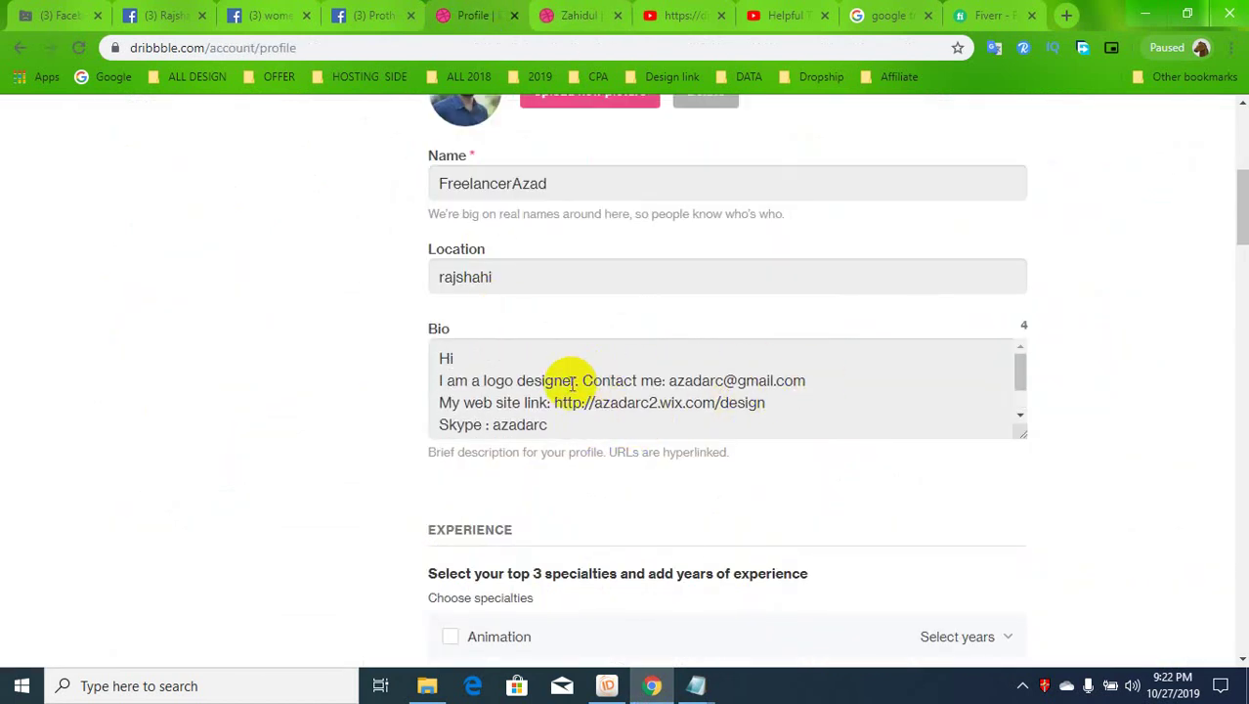
drag(583, 379, 451, 379)
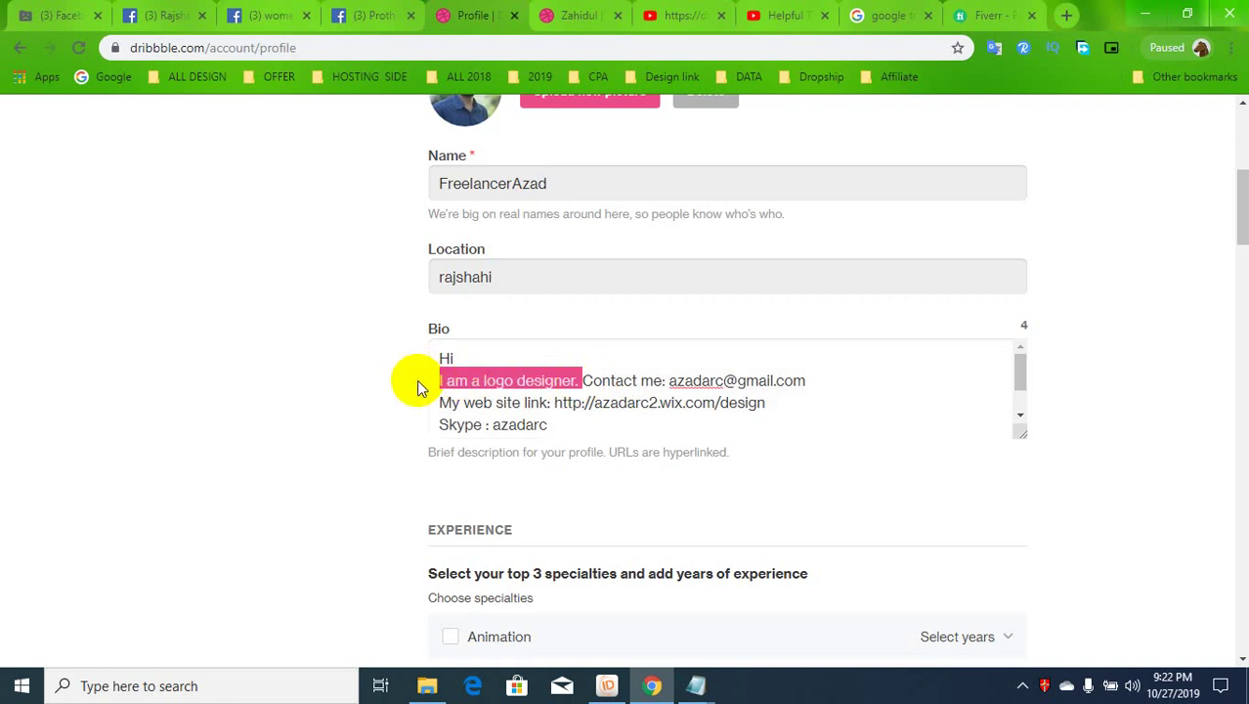
text(I'm AvAilAble. I have over)
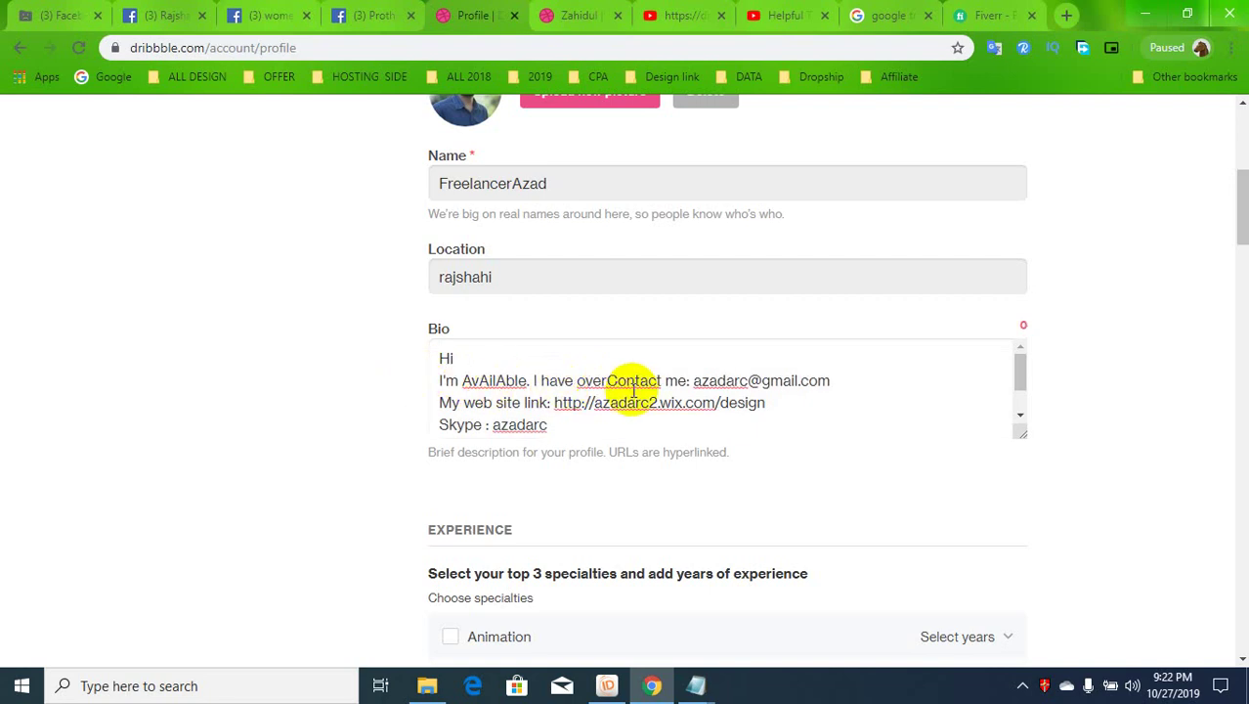
drag(607, 381, 556, 381)
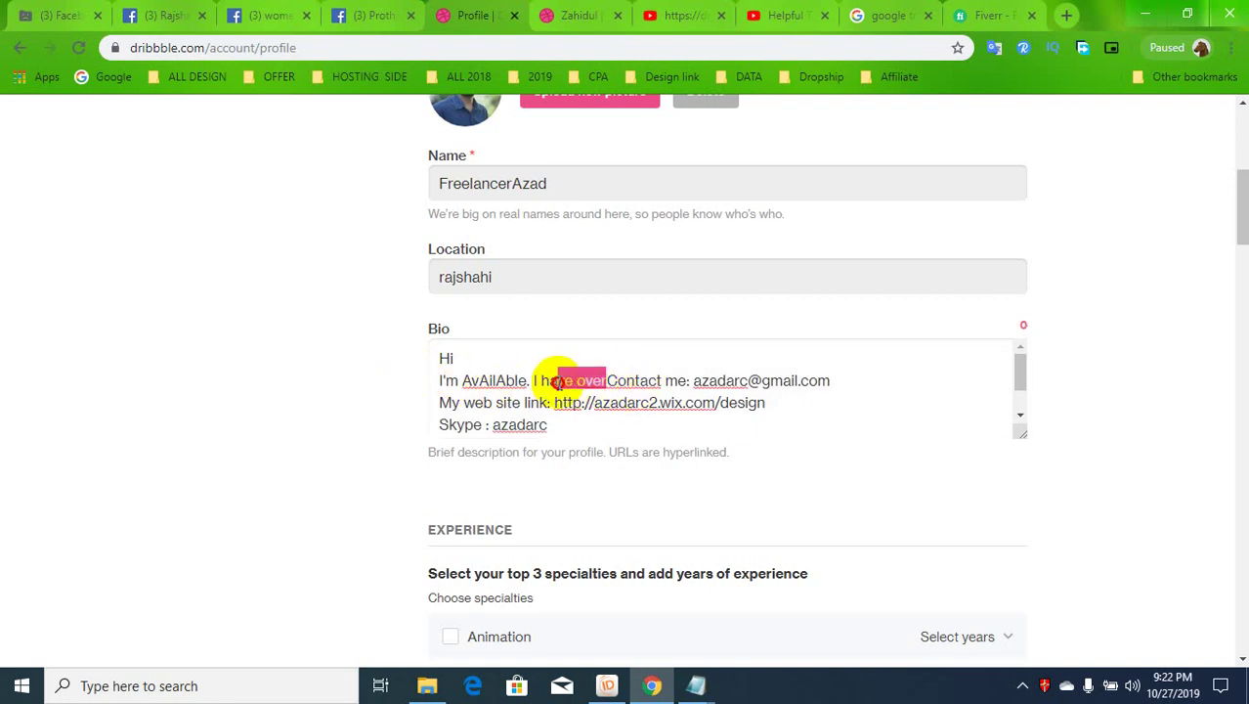
click(838, 381)
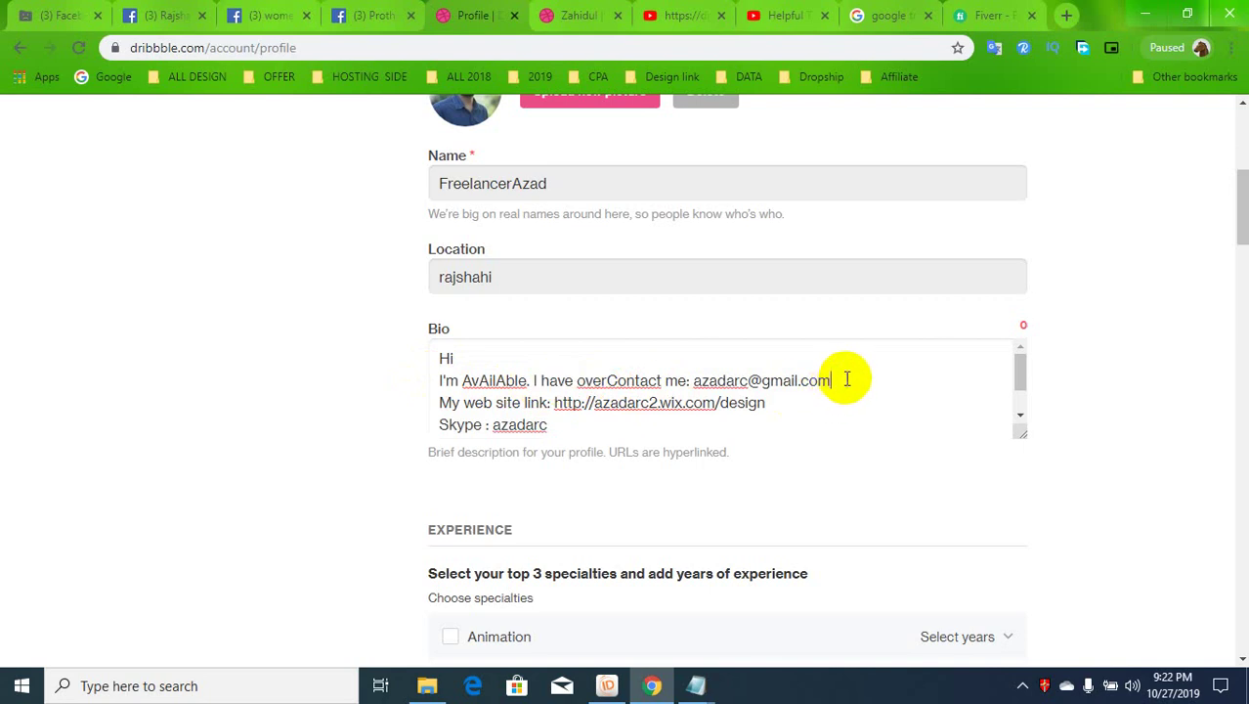
drag(787, 407, 437, 381)
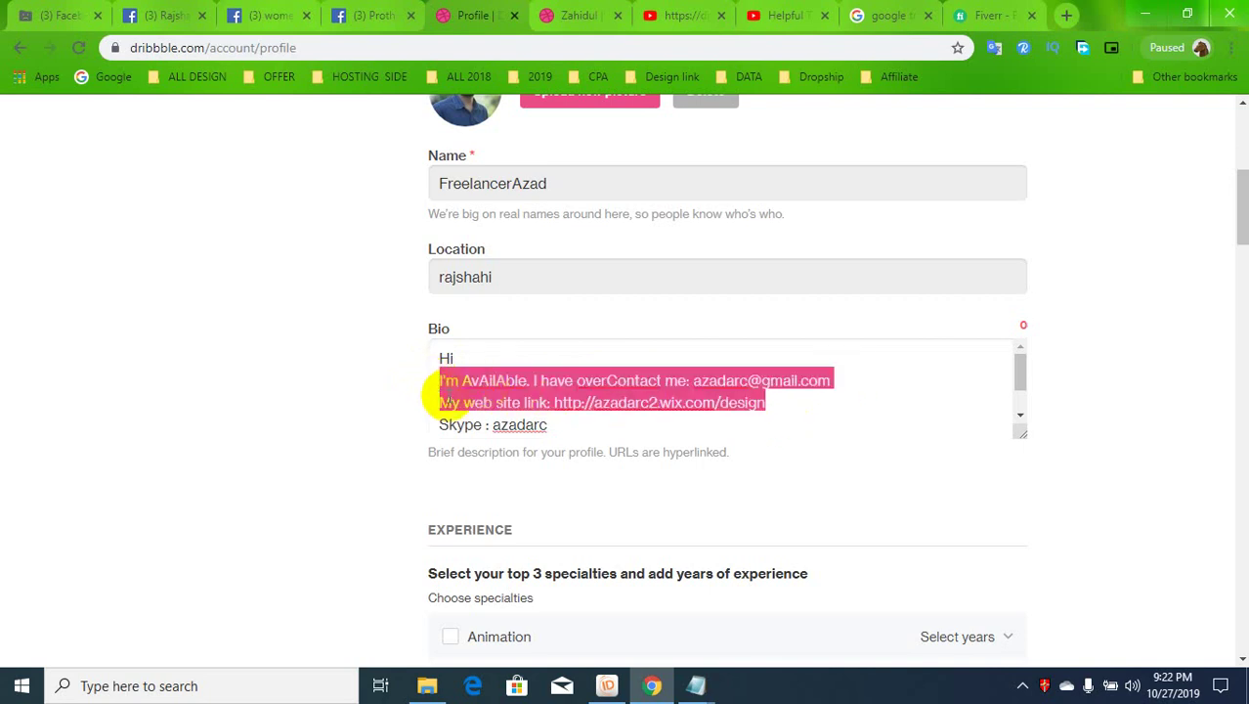
text(I'm AvAilAble. I have over 9 years of design experience. My design skills and idea self taught. (Logo,il)
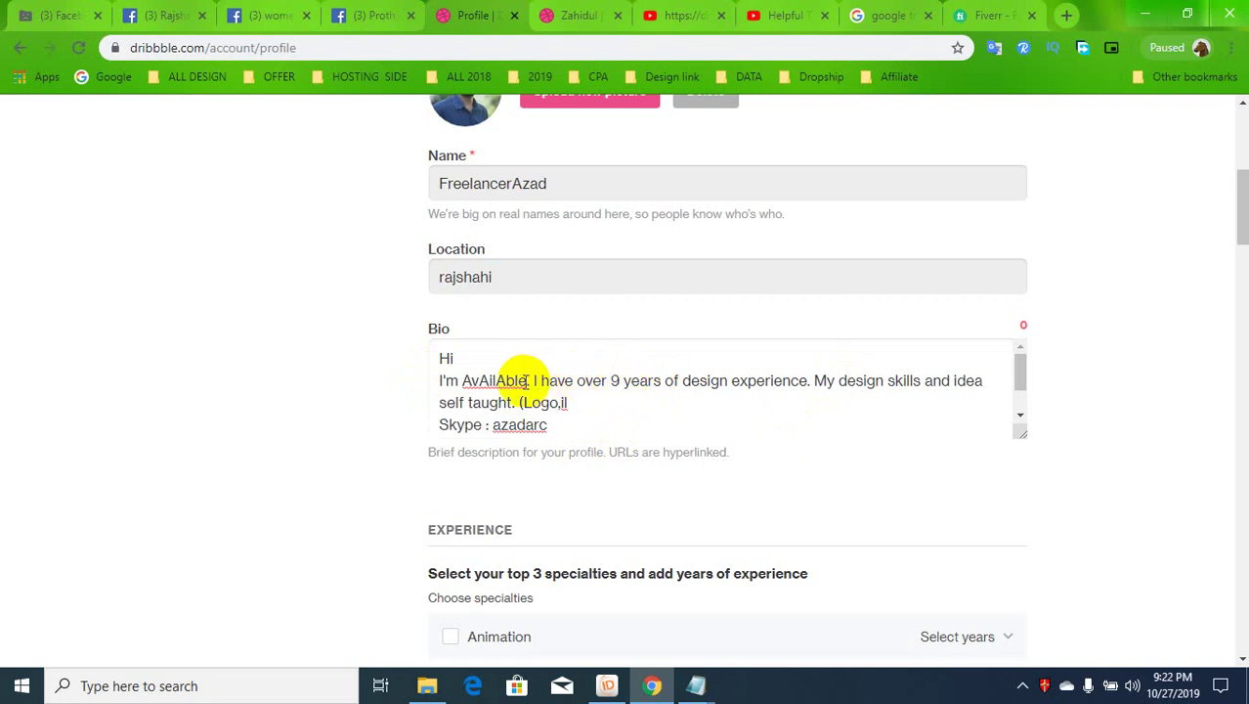
Delete the 'I'm AvAilAble.' sentence from the Bio.
drag(527, 380, 390, 382)
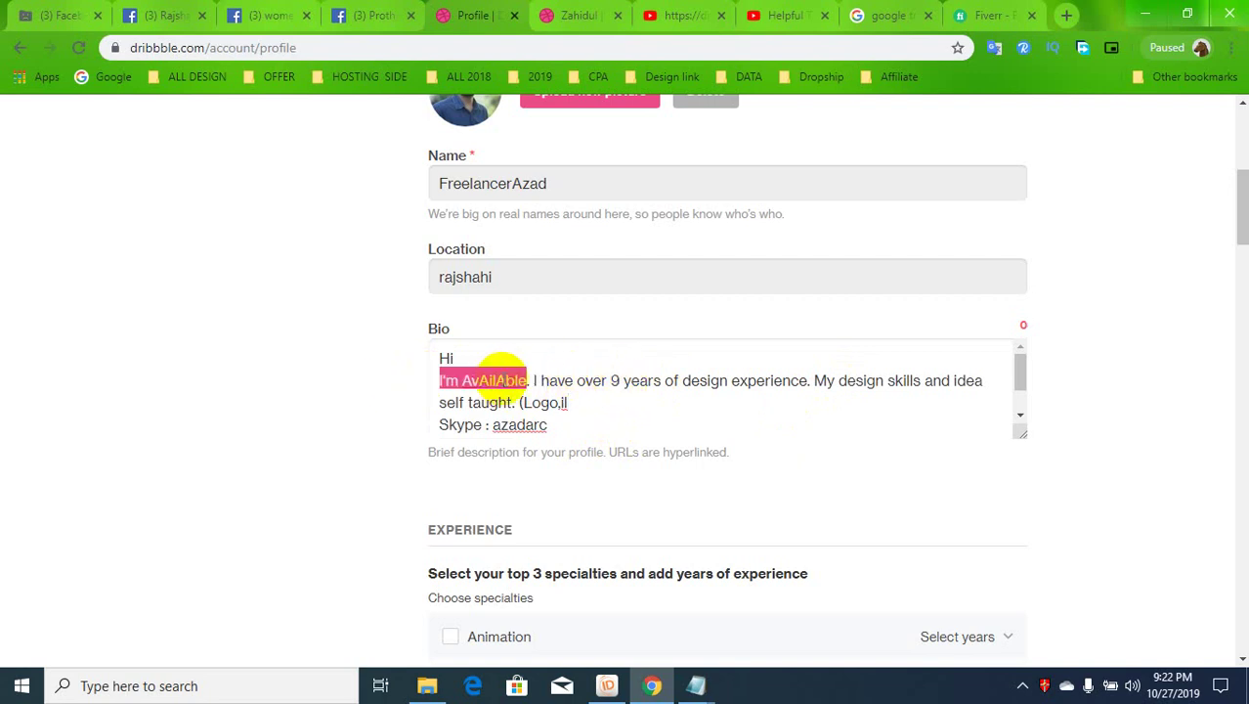
drag(534, 380, 357, 384)
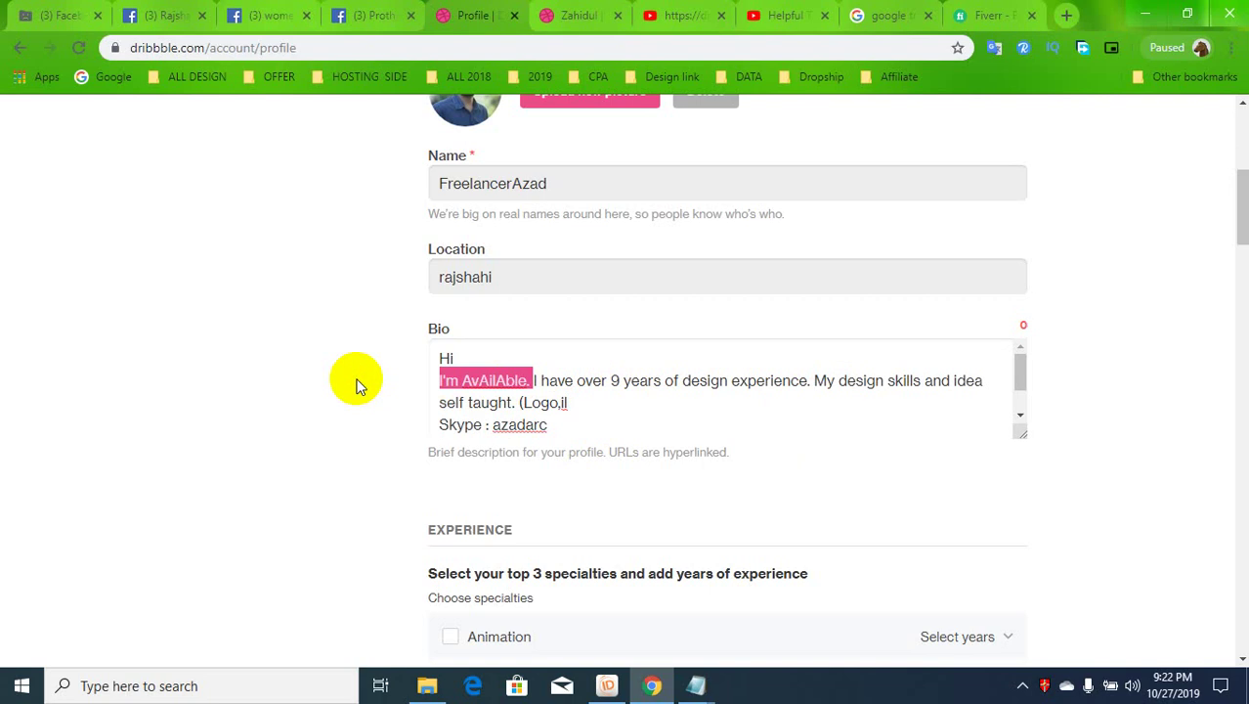
key(BackSpace)
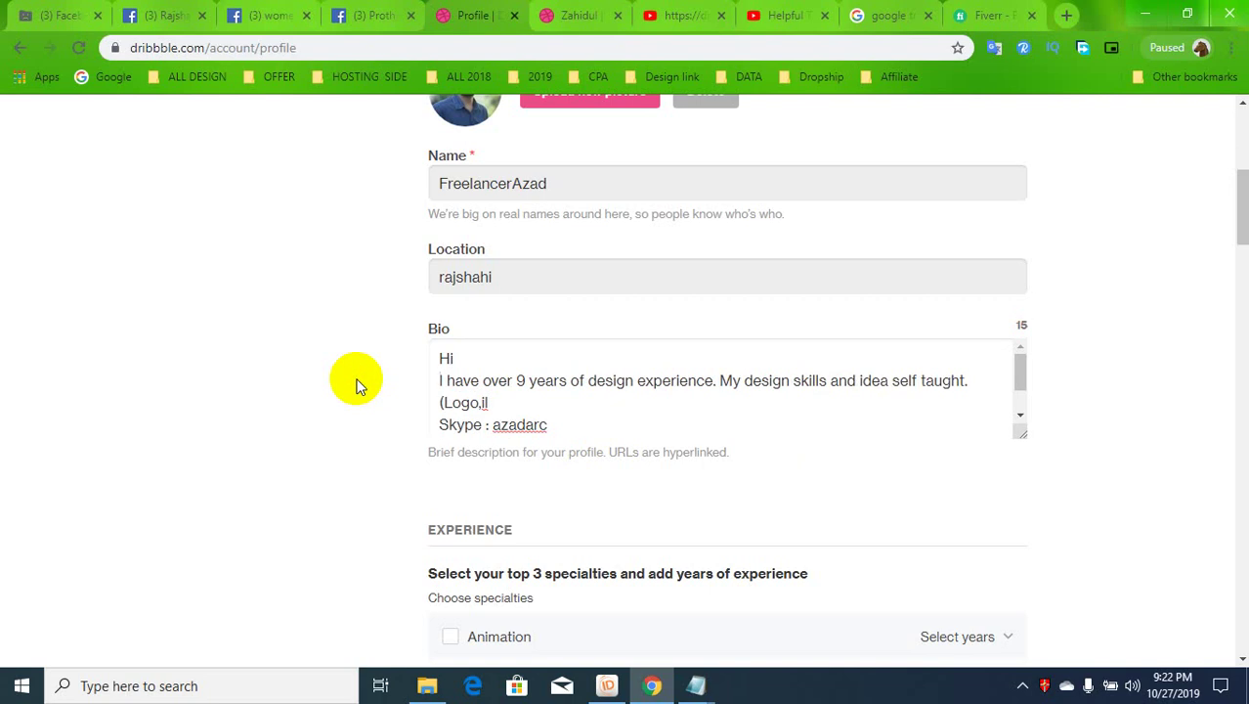
scroll(607, 430, down, 1)
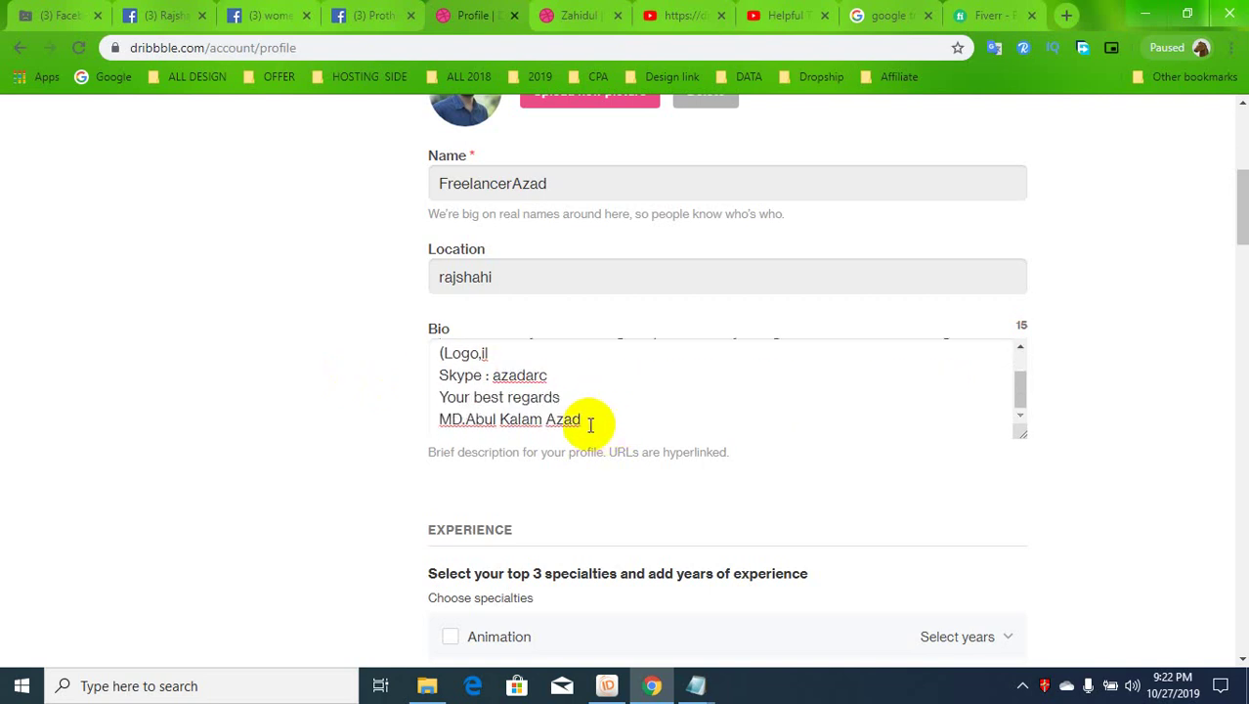
drag(582, 423, 391, 357)
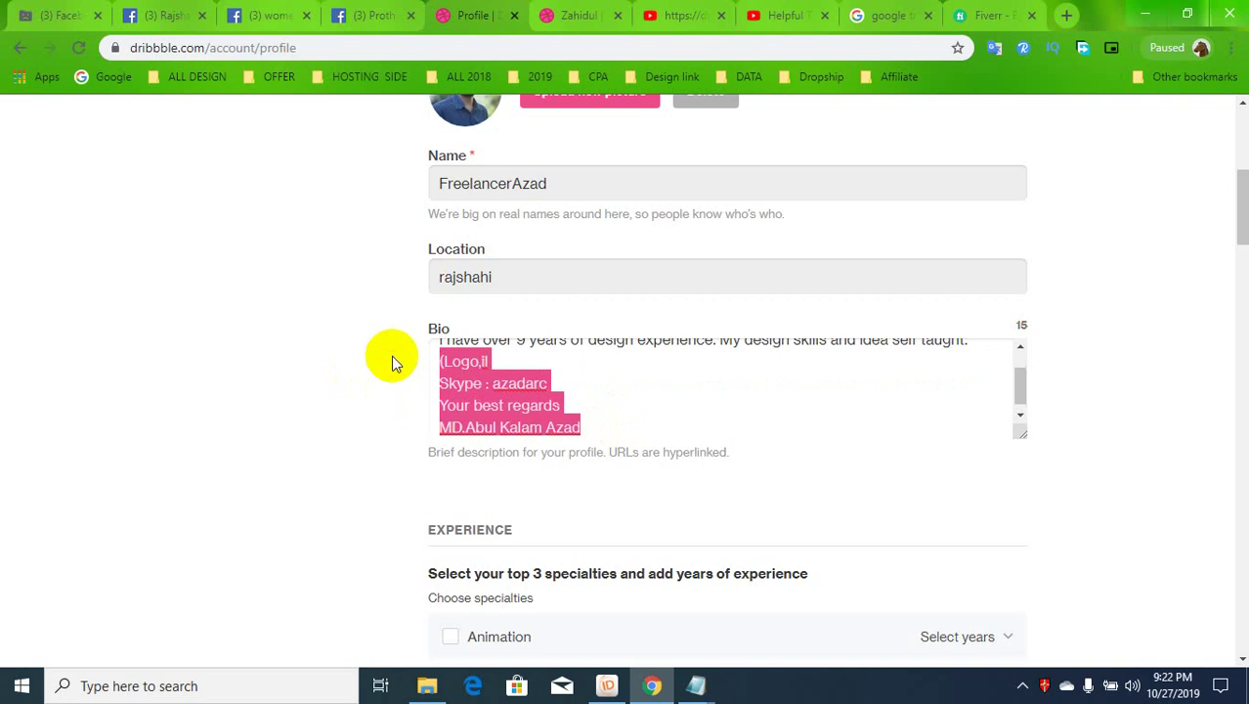
scroll(597, 352, up, 1)
click(576, 16)
Copy the reference designer's bio and paste it over your entire Bio.
click(330, 342)
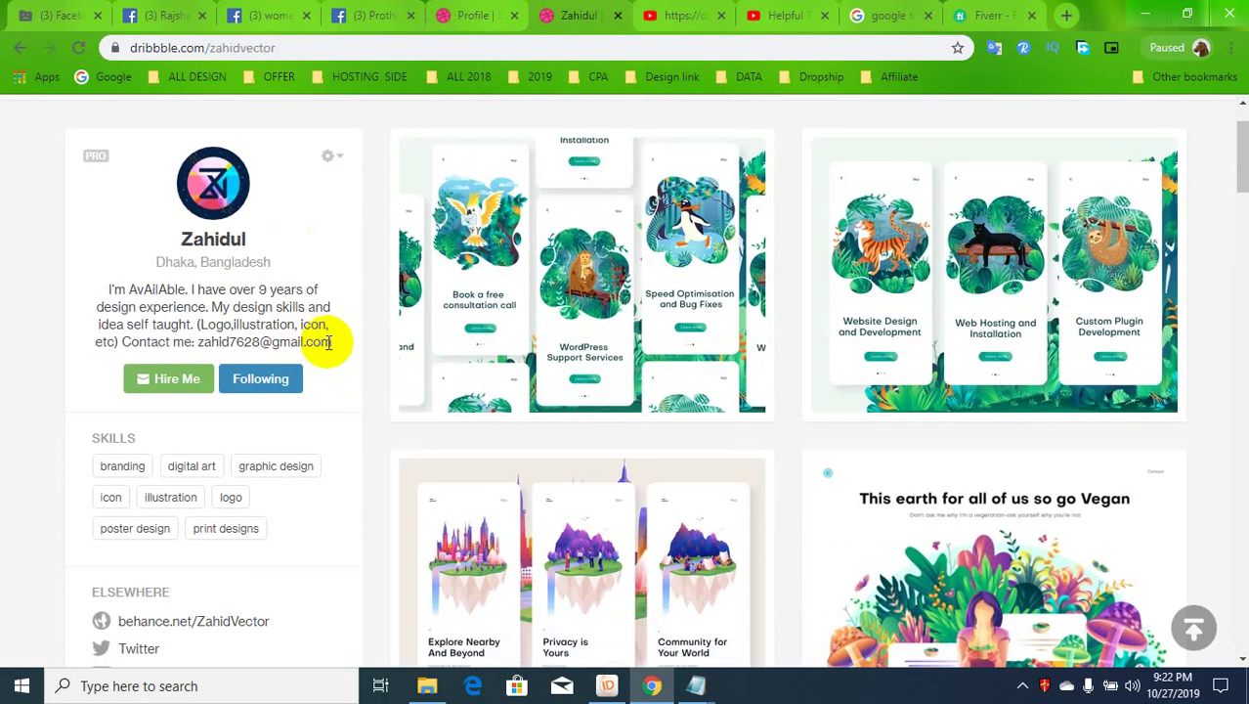
drag(335, 346, 111, 290)
key(ctrl+c)
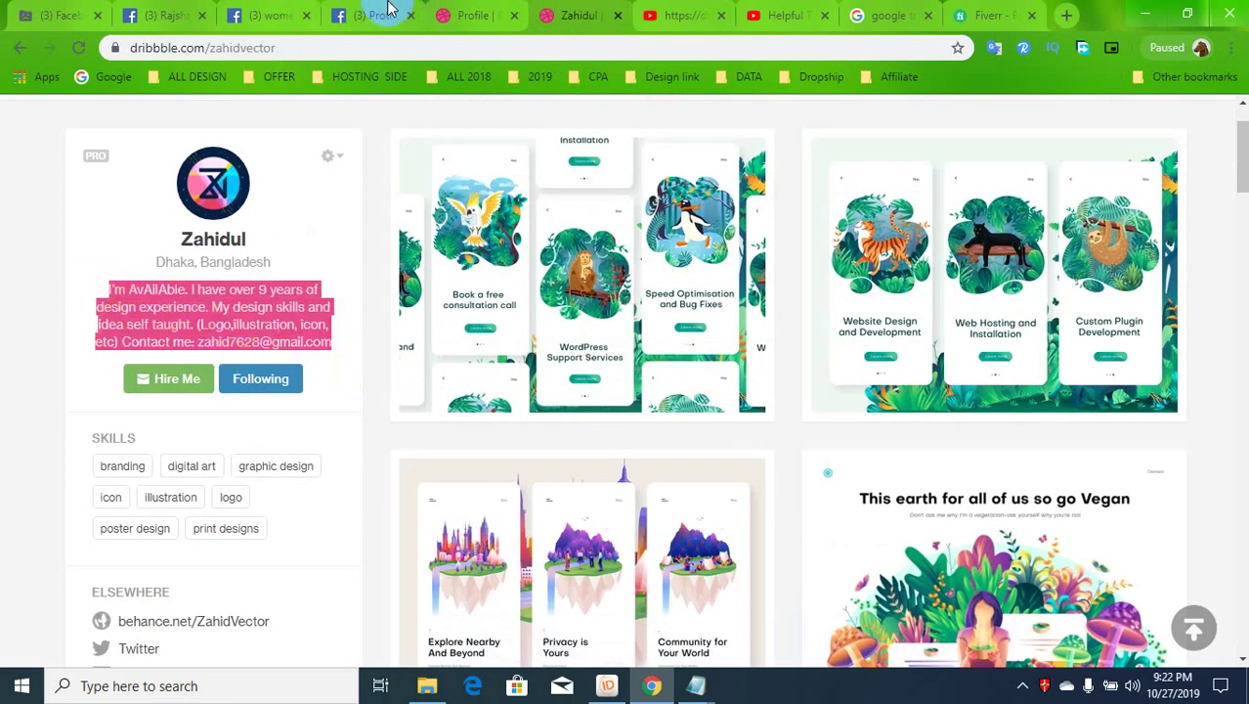
click(373, 16)
click(476, 16)
click(553, 433)
key(ctrl+a)
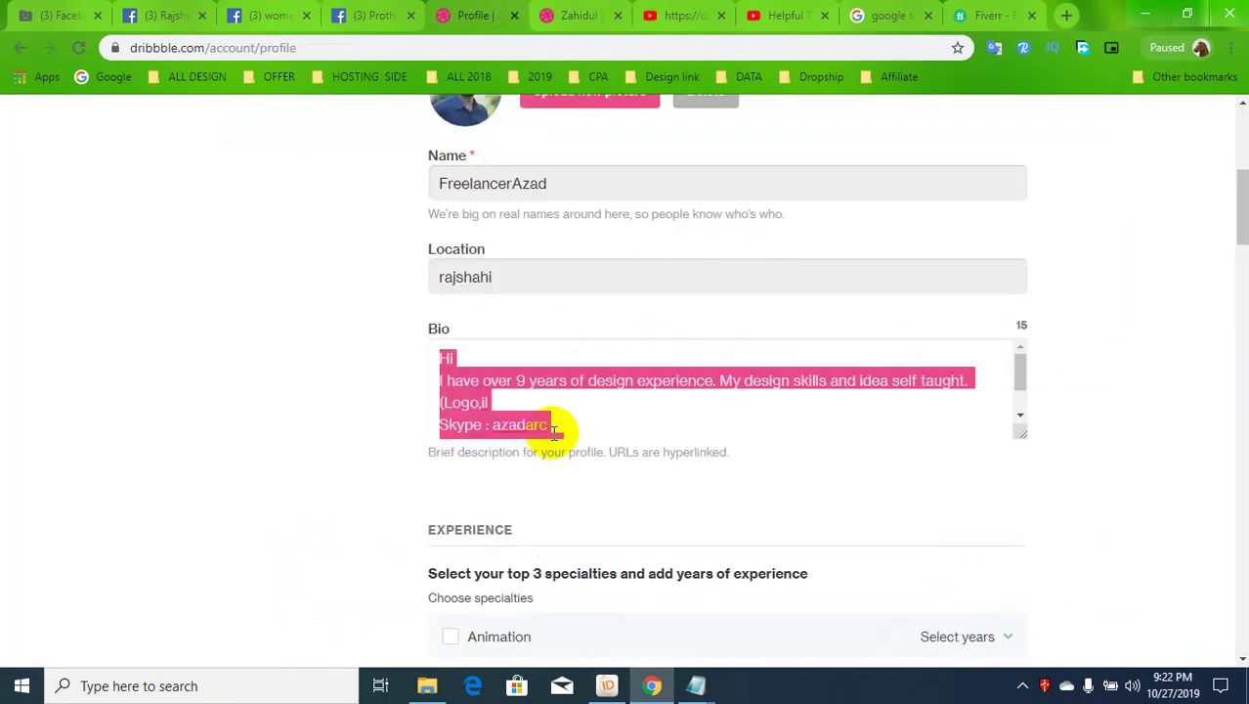
key(ctrl+v)
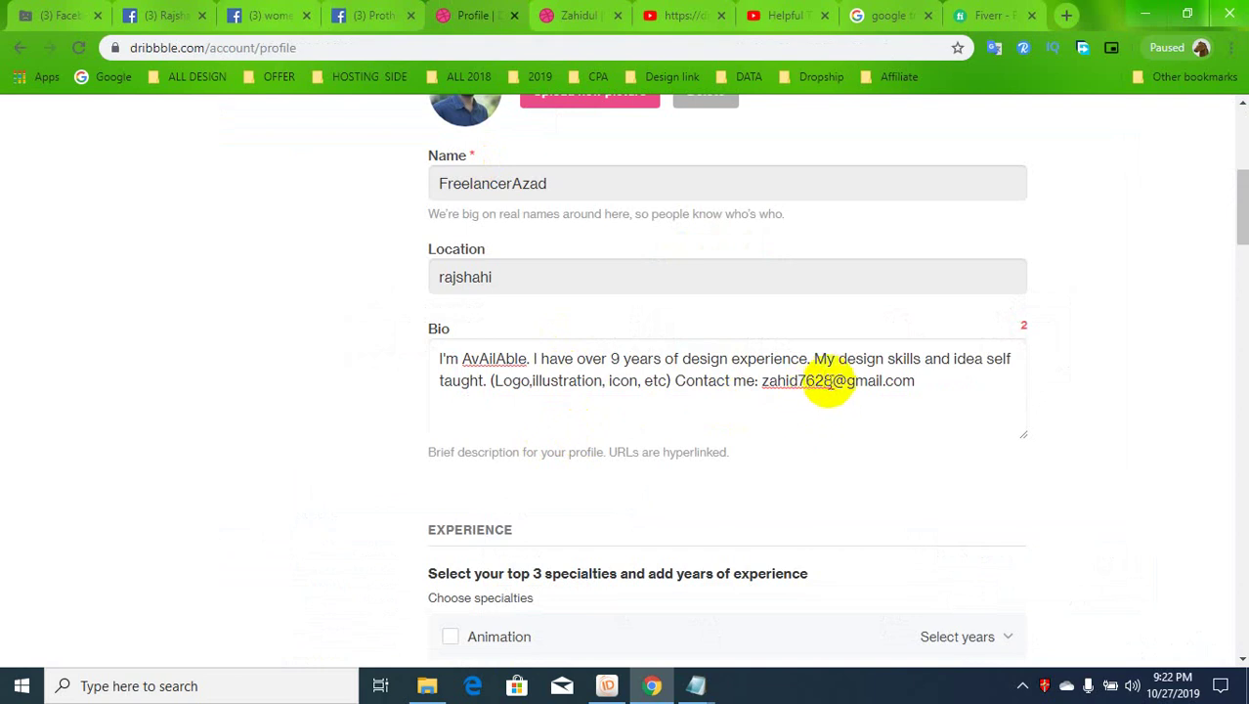
Put your own username in the Bio's contact e-mail and remove 'icon,' from the skills list.
drag(828, 380, 787, 381)
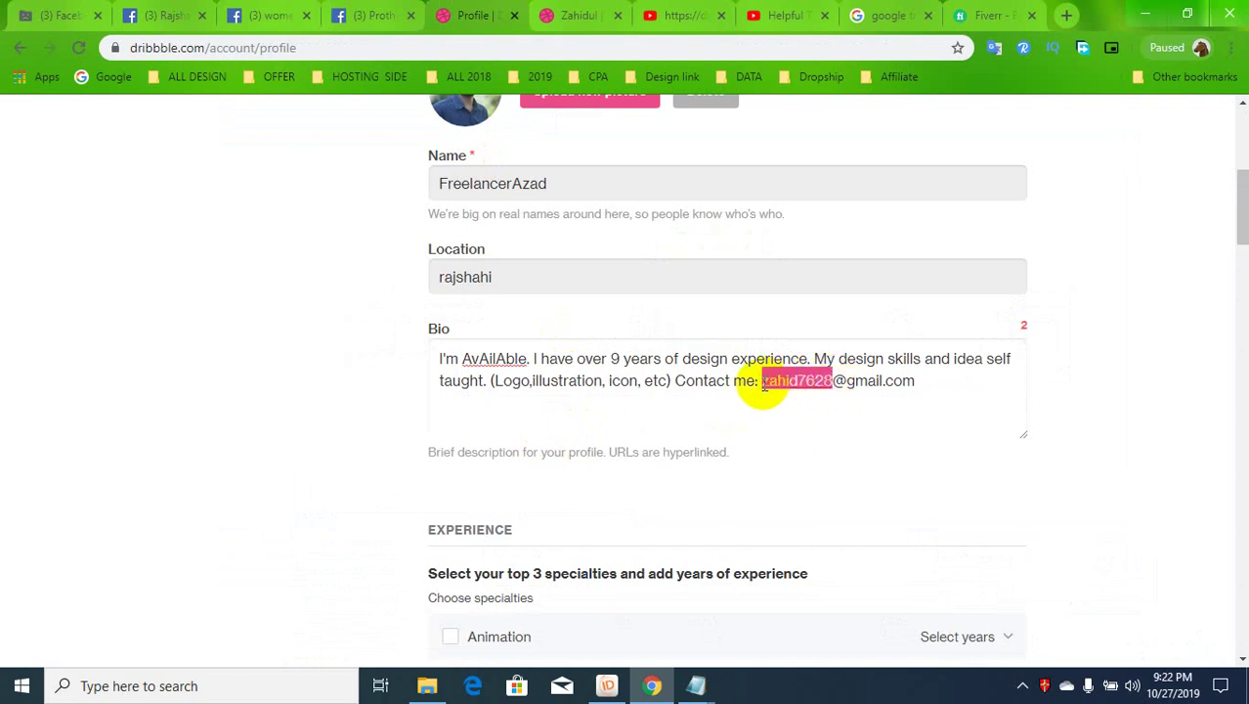
text(AZ)
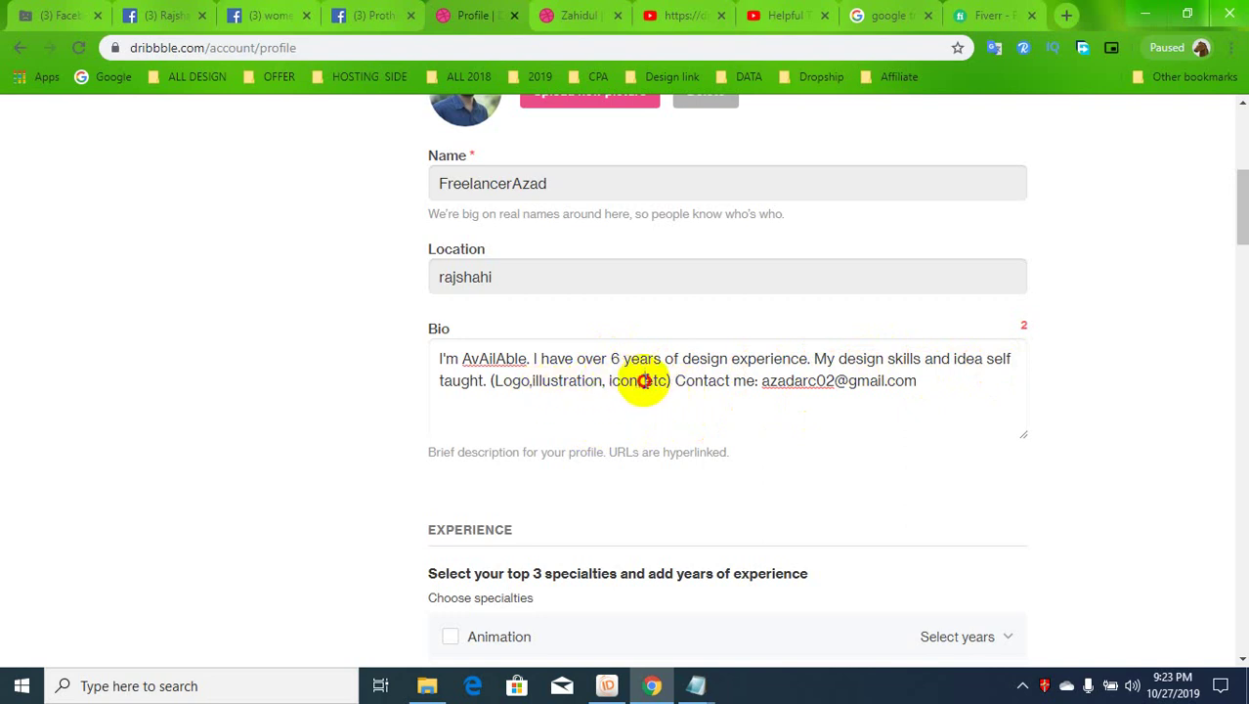
drag(644, 380, 617, 380)
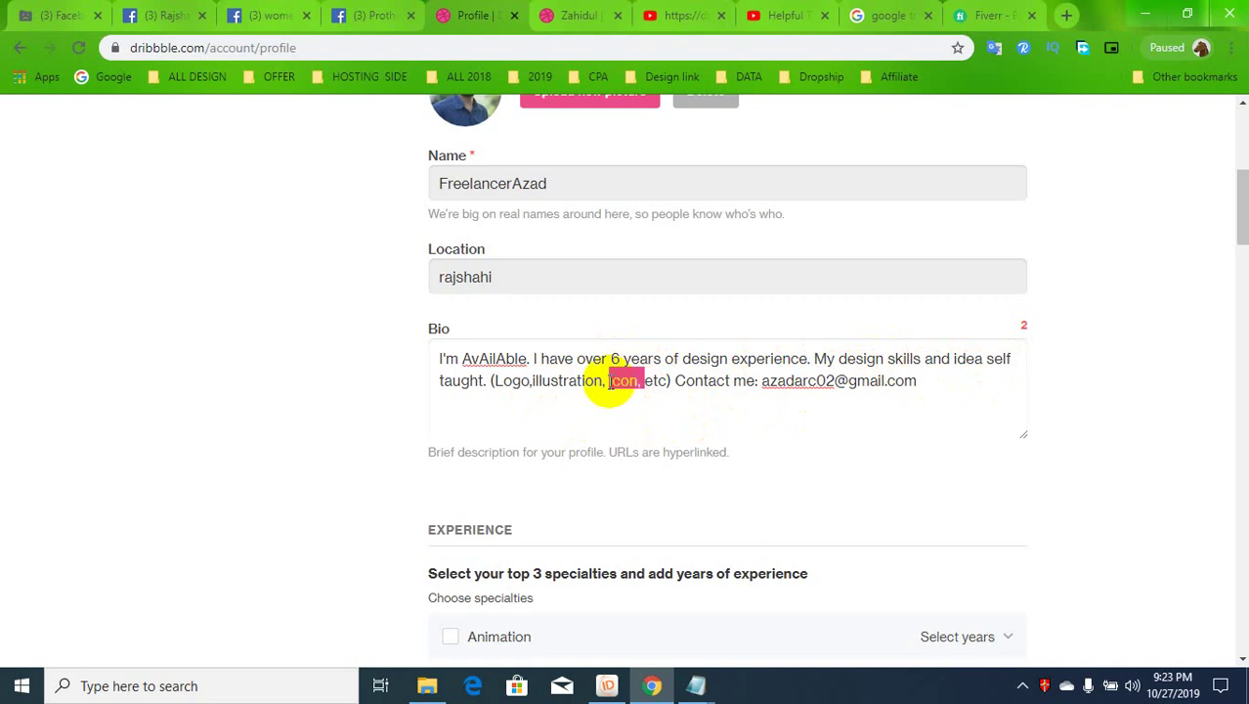
key(BackSpace)
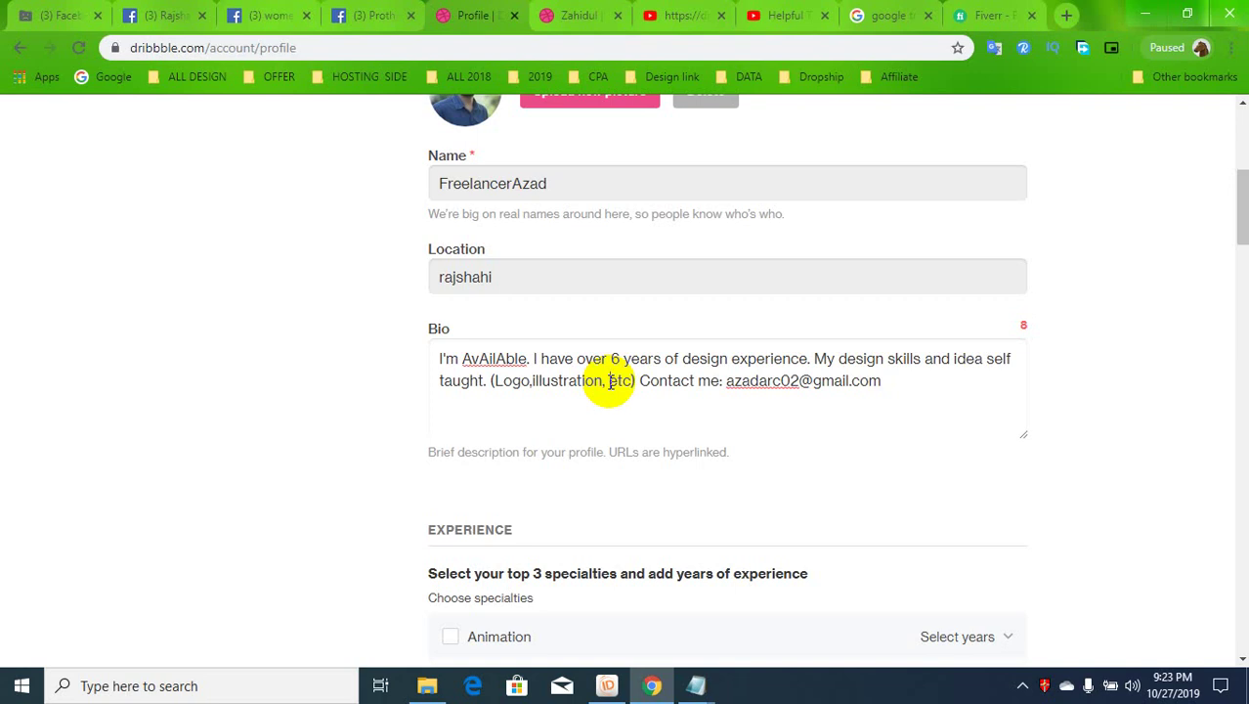
click(583, 15)
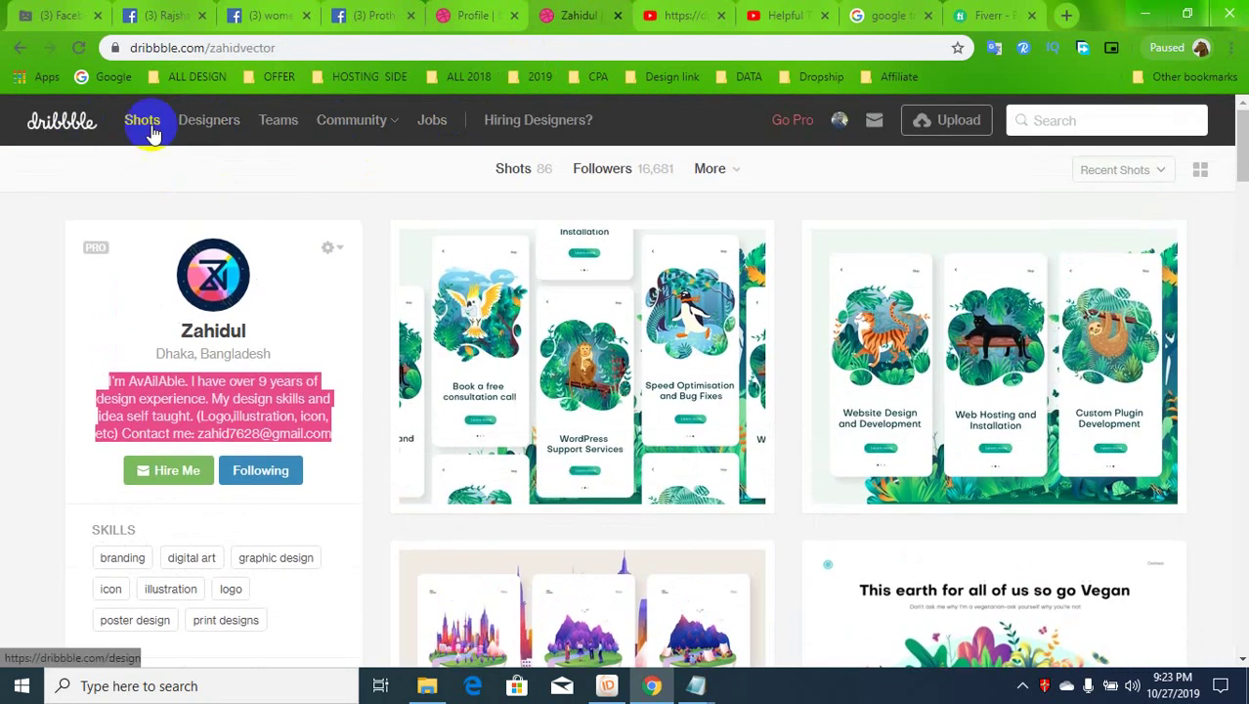
Go back, skim the Courtside blog from the Community menu, then open the Designers search page.
click(14, 55)
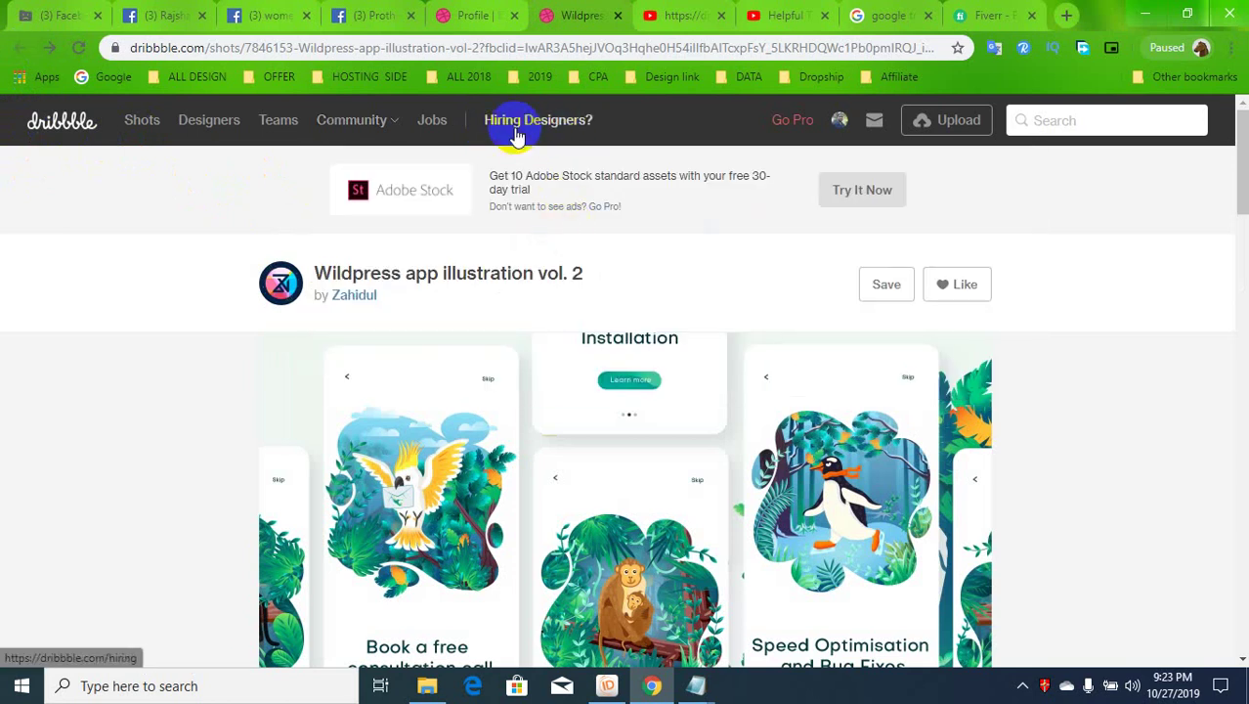
mouse_move(347, 121)
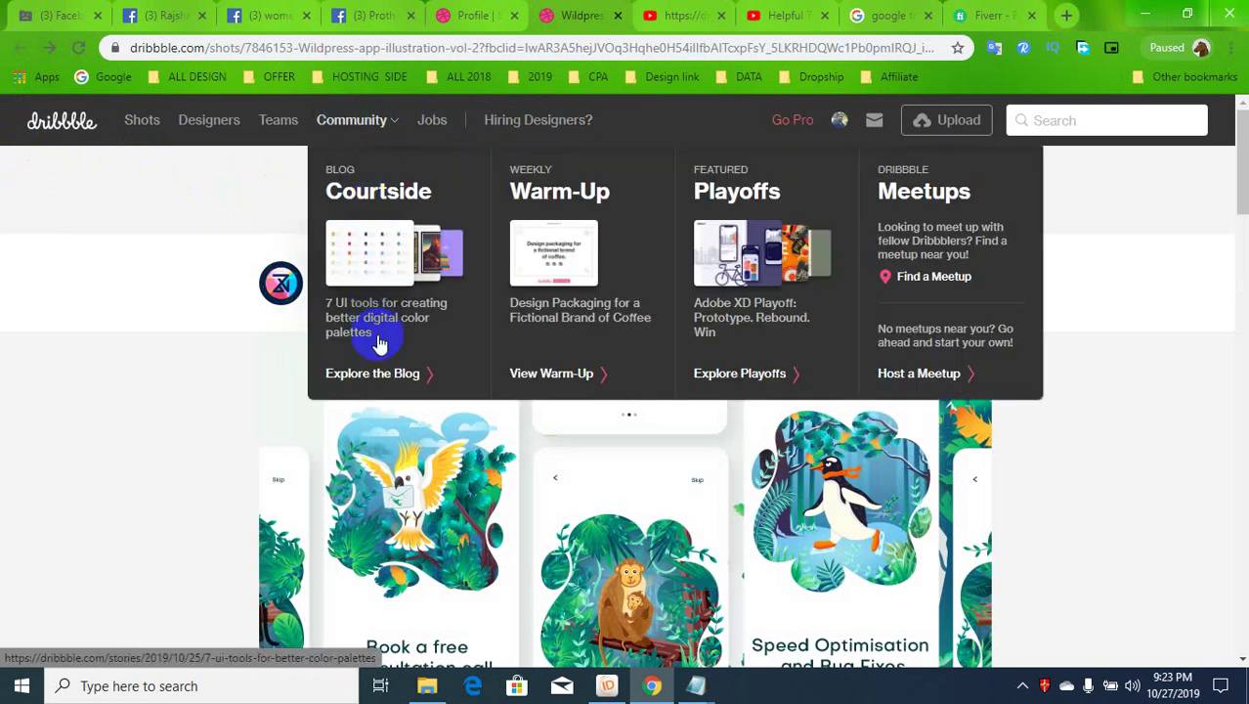
click(383, 373)
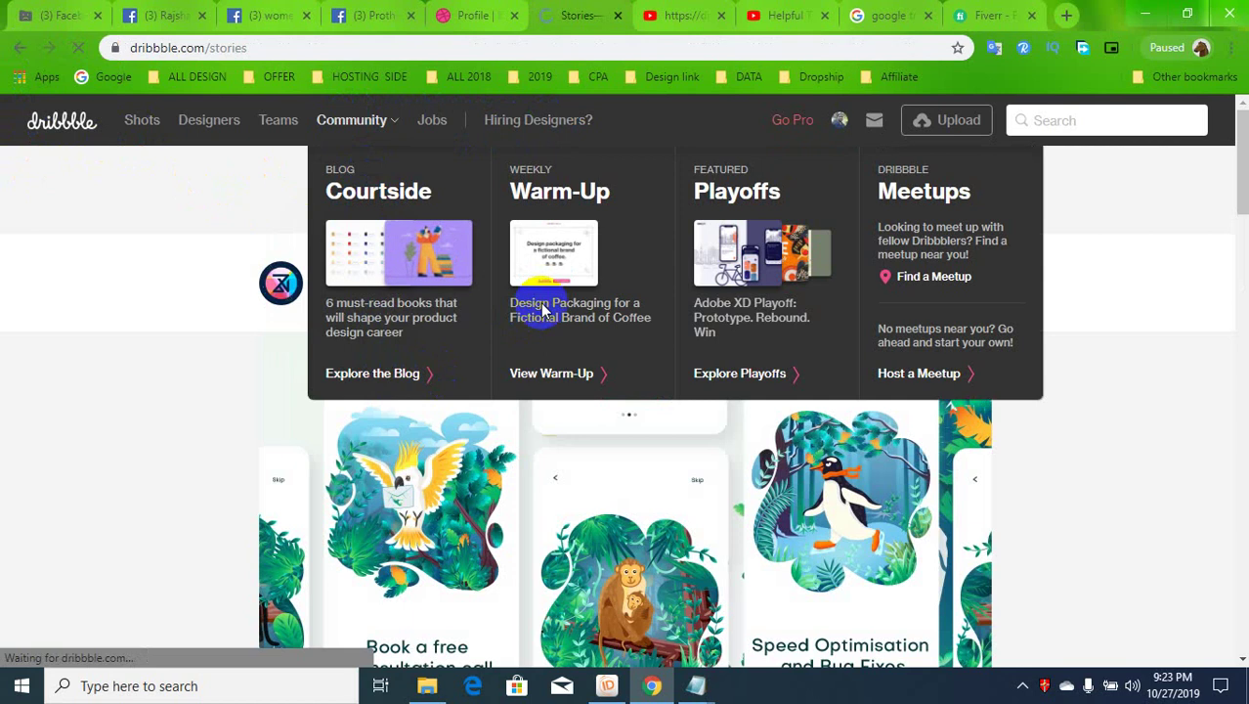
scroll(381, 401, down, 3)
scroll(376, 420, down, 3)
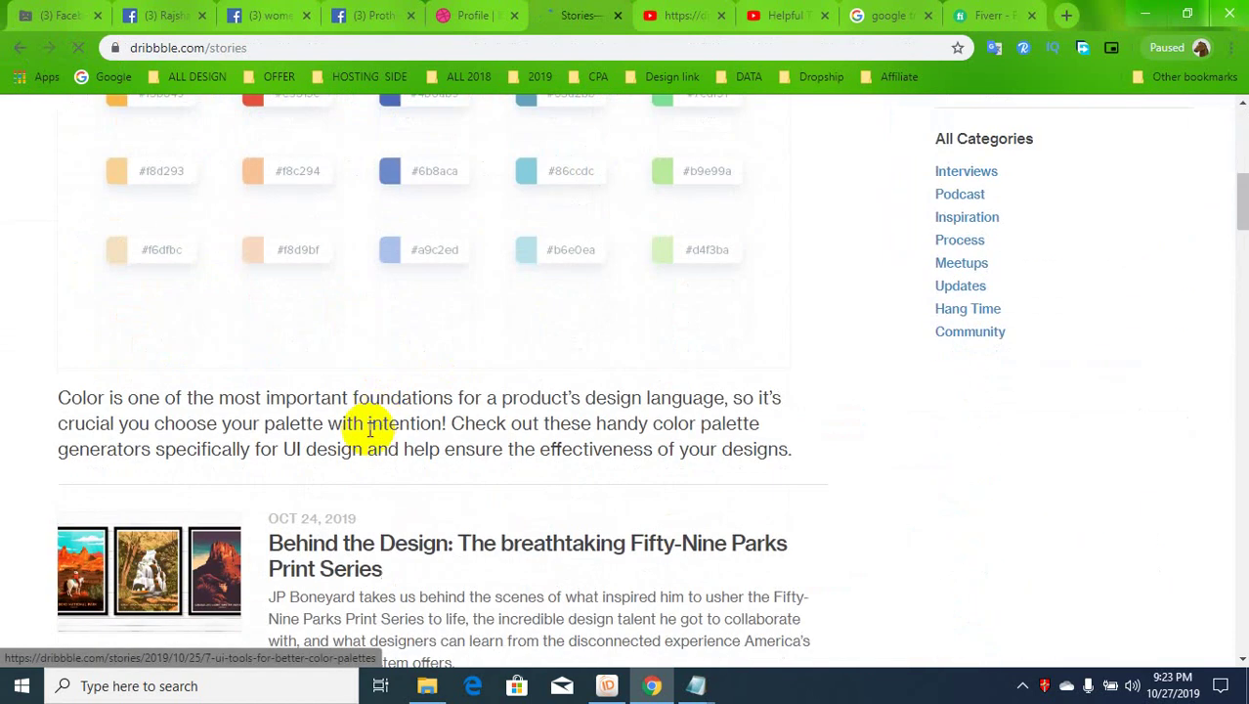
scroll(330, 476, down, 2)
scroll(330, 479, down, 3)
scroll(293, 439, up, 10)
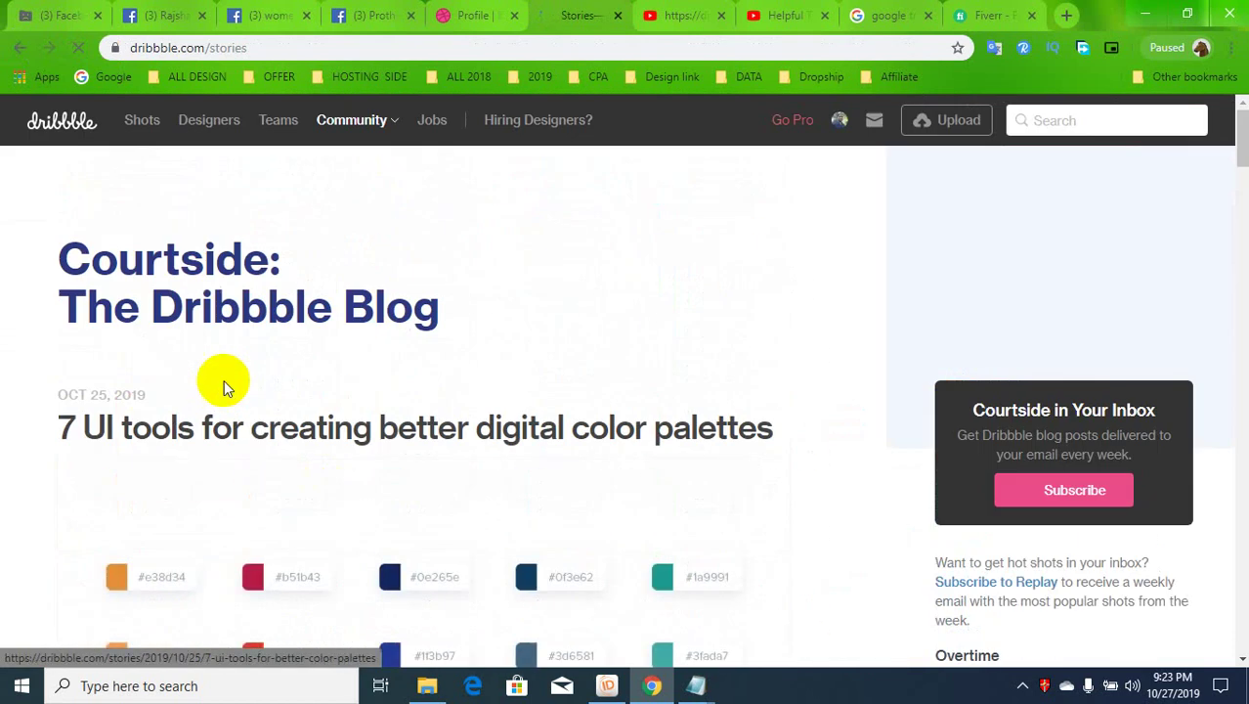
click(189, 134)
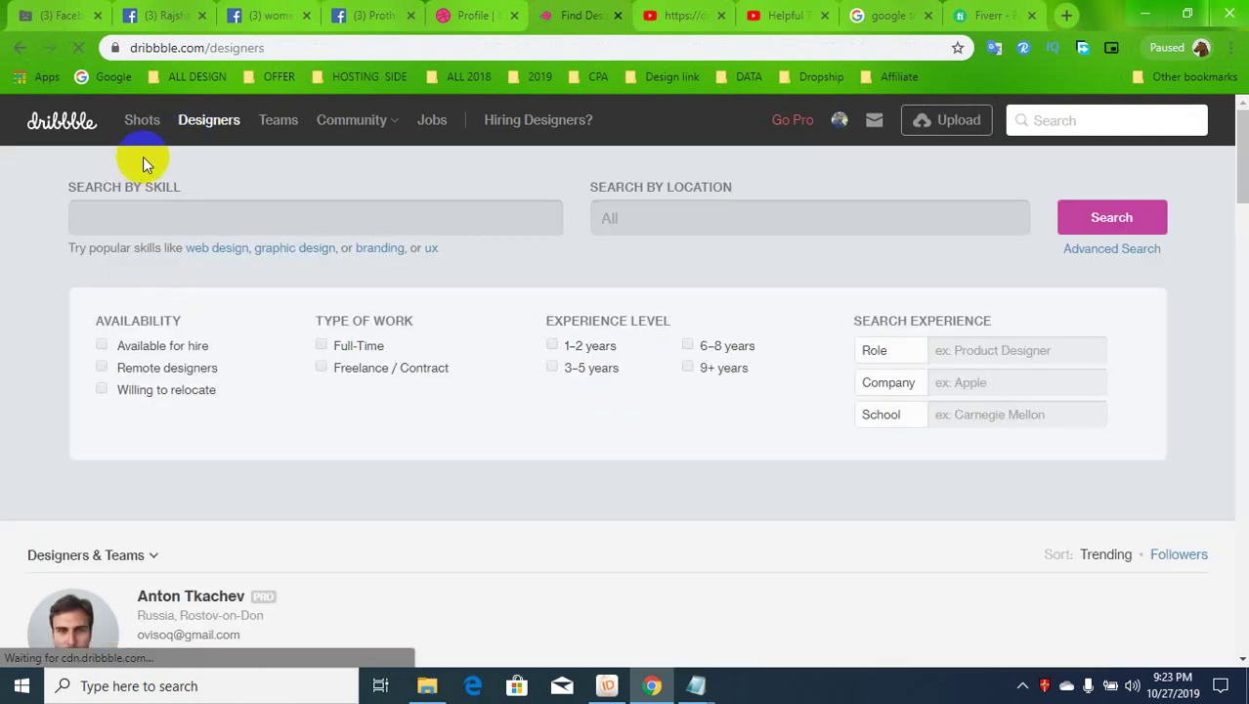
Open the top designer's profile in a new tab and look at their contact e-mail.
scroll(256, 369, down, 3)
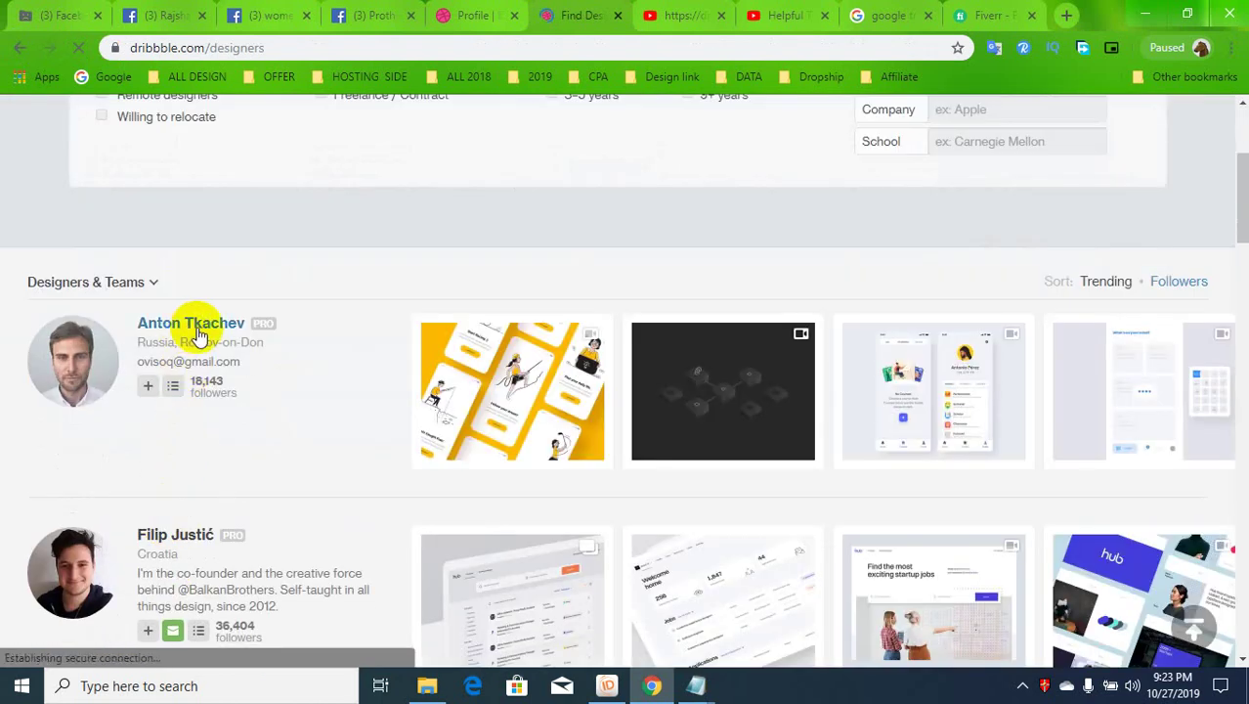
middle_click(205, 332)
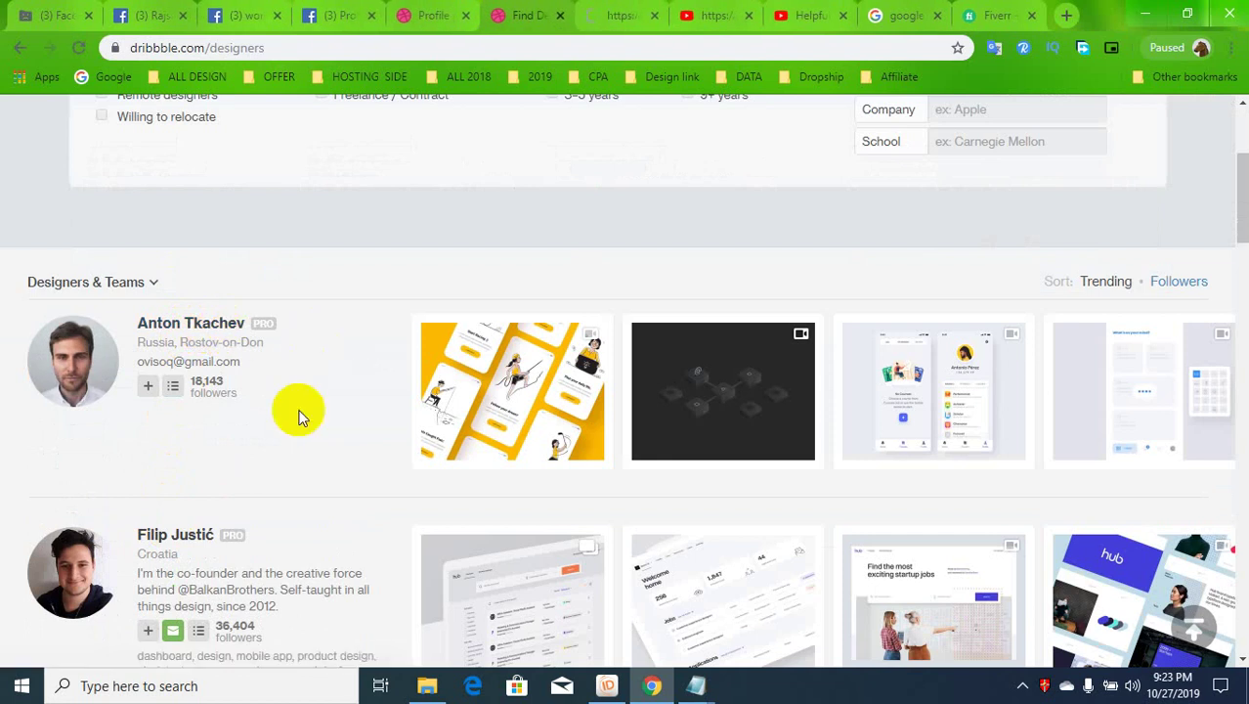
click(625, 13)
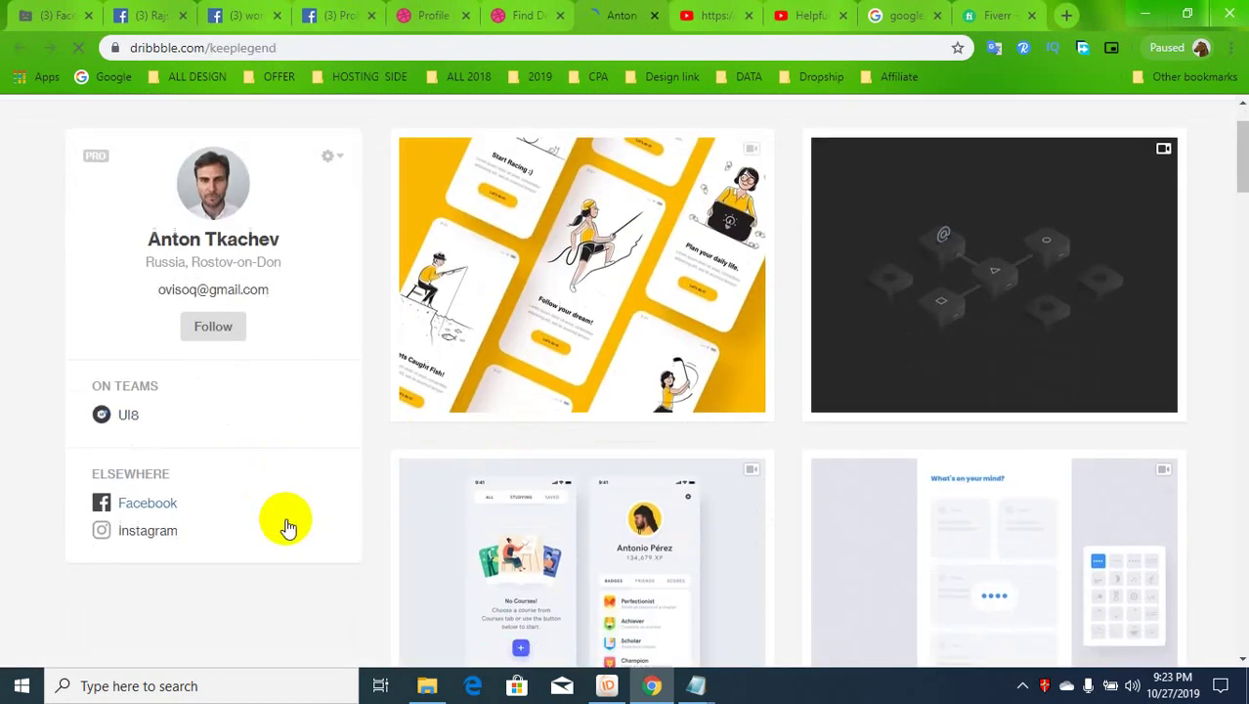
drag(275, 293, 140, 279)
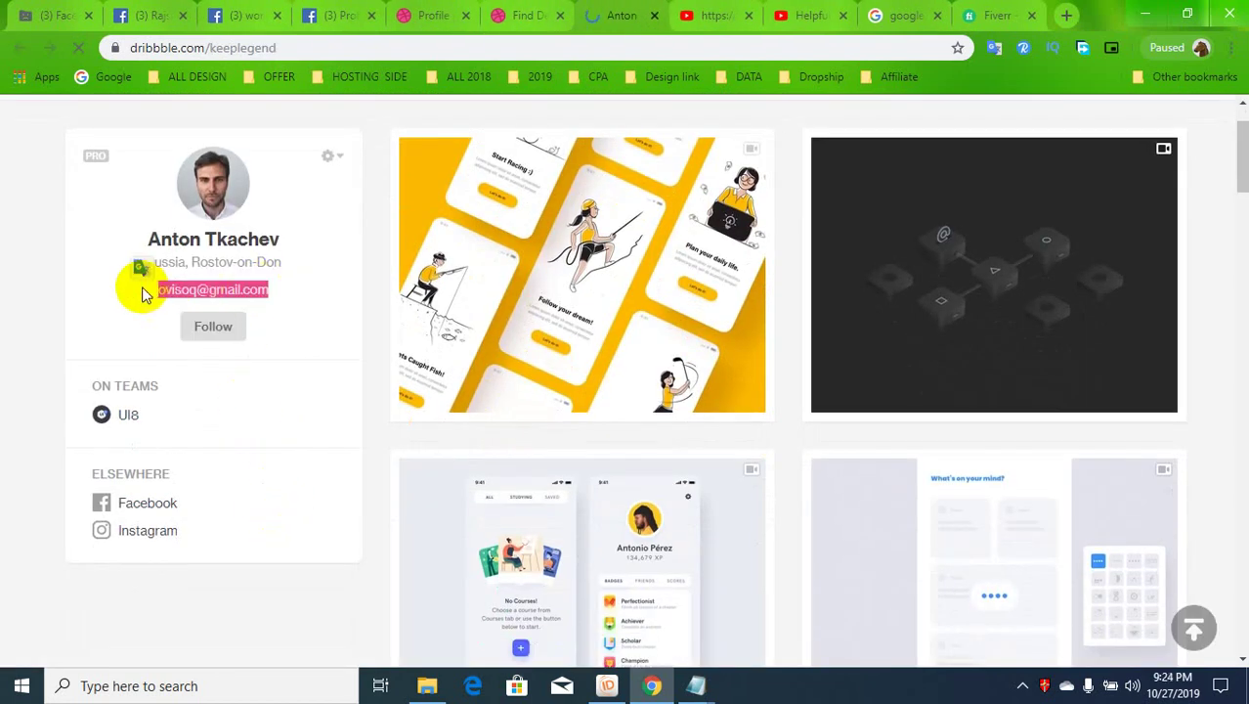
click(307, 349)
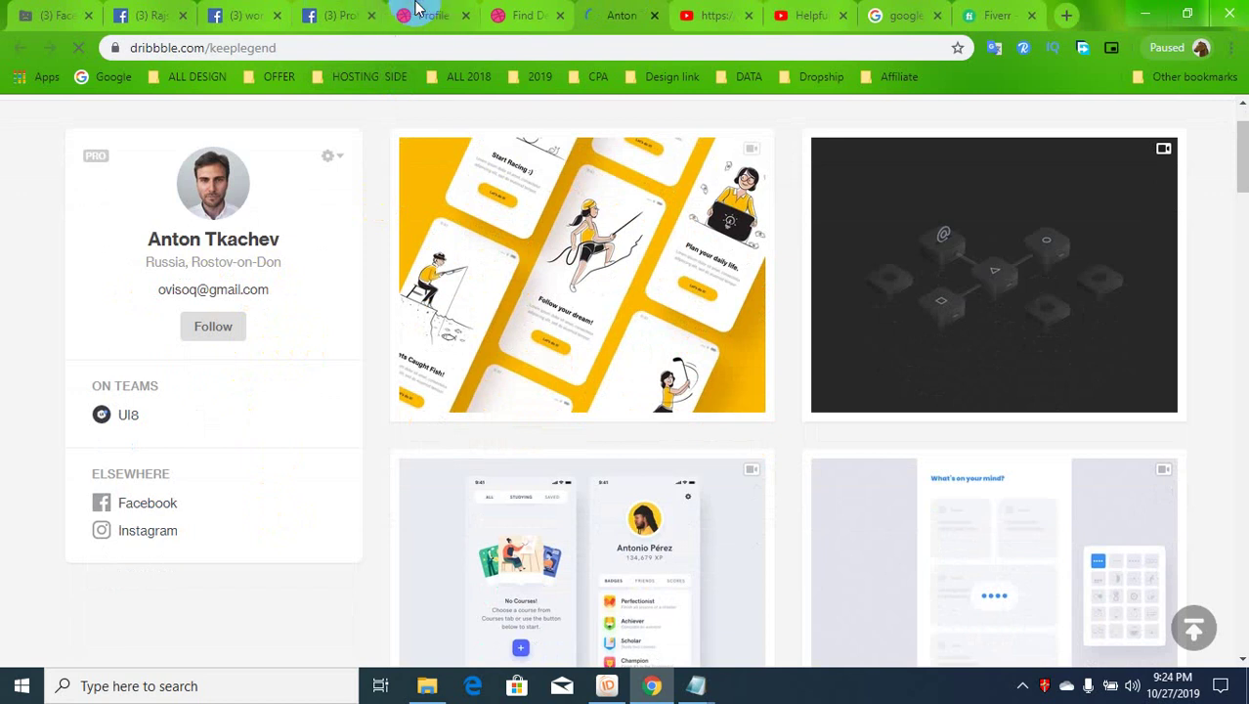
click(415, 12)
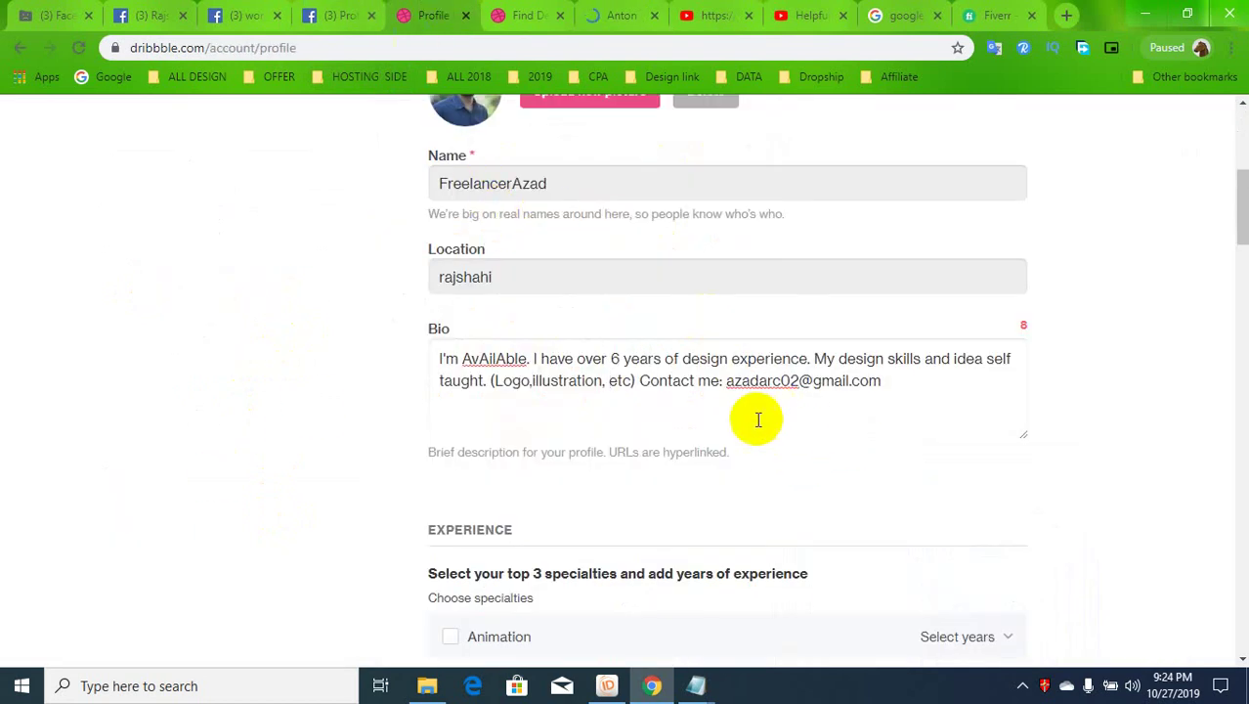
click(625, 14)
Scroll the Designers results down to the Outcrowd and MUTI studio profiles.
scroll(266, 476, down, 3)
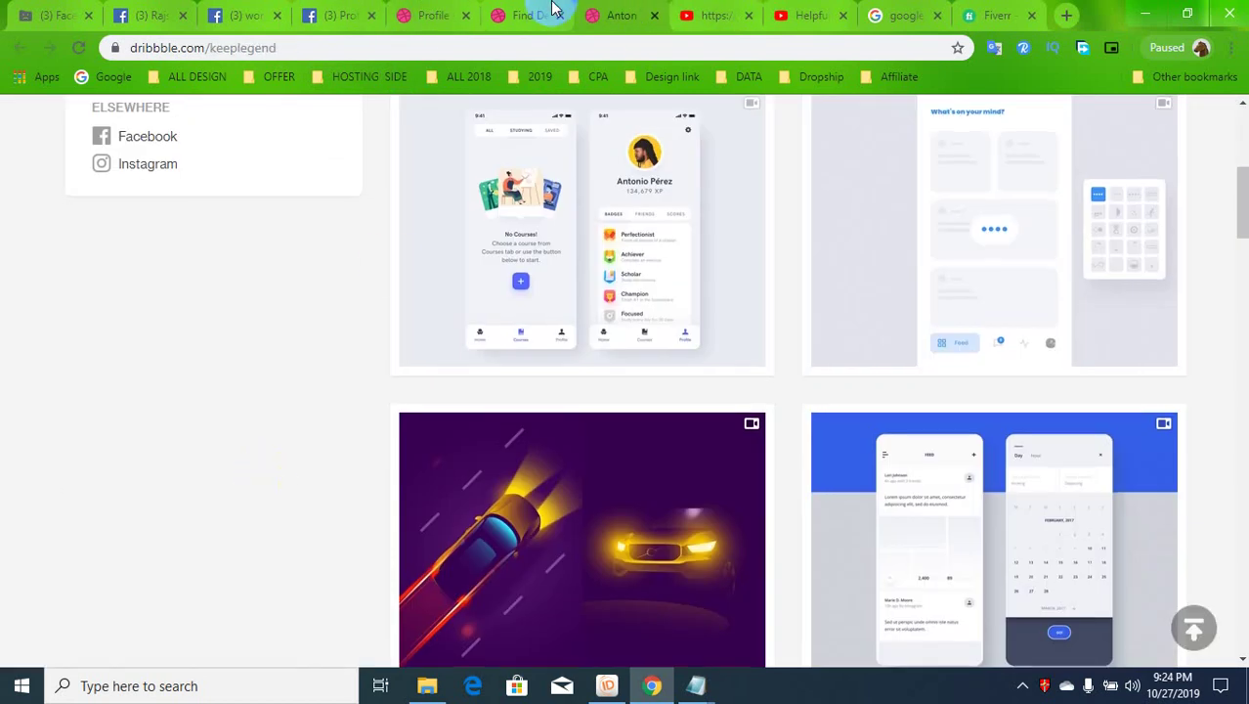
click(528, 15)
scroll(235, 440, down, 3)
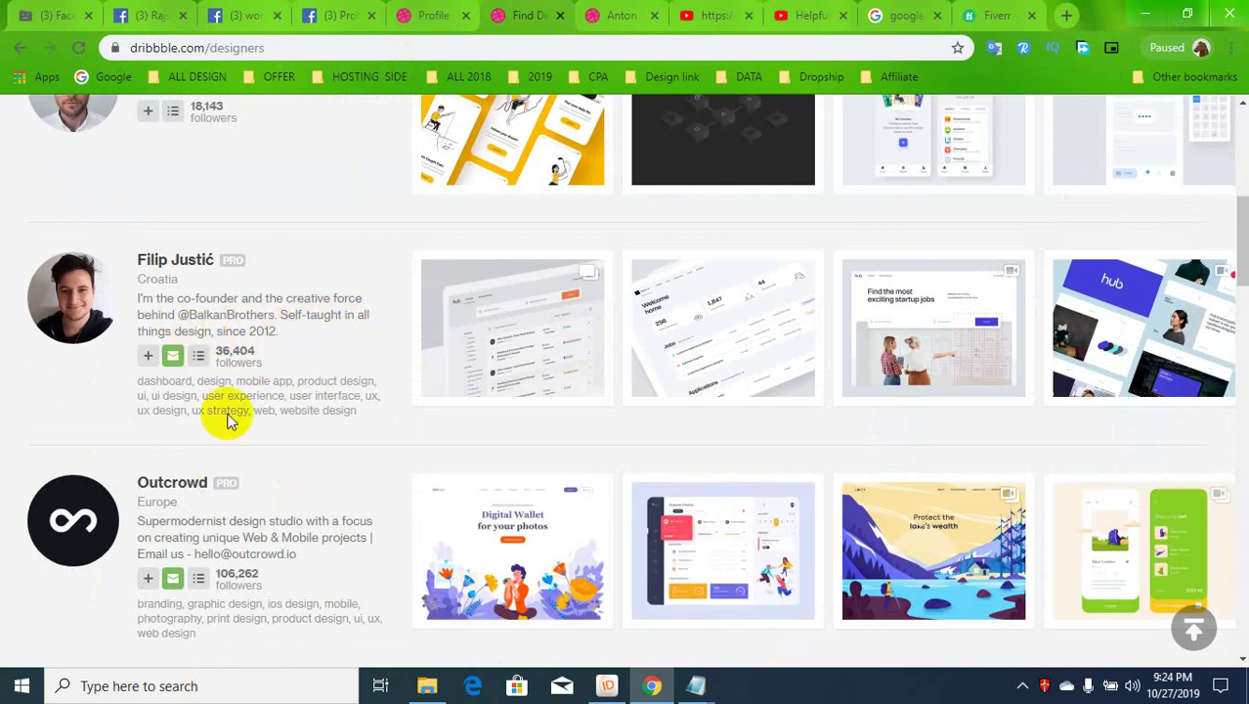
scroll(305, 552, down, 3)
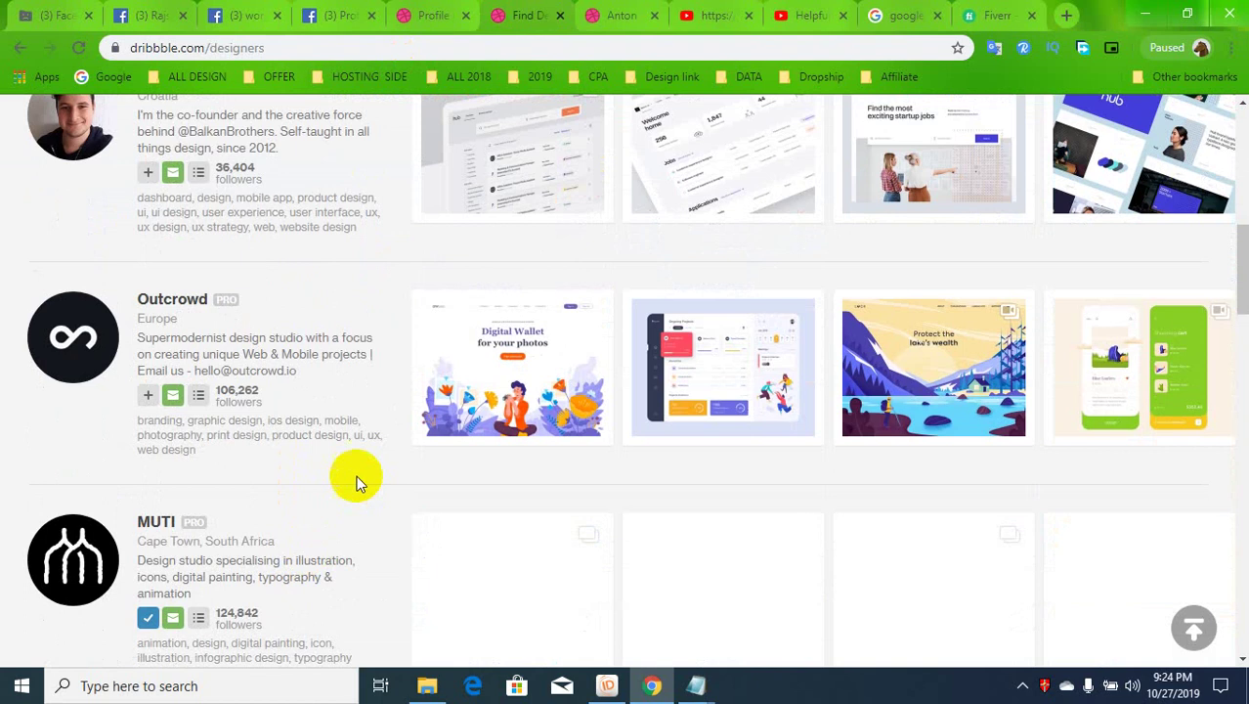
scroll(308, 455, down, 1)
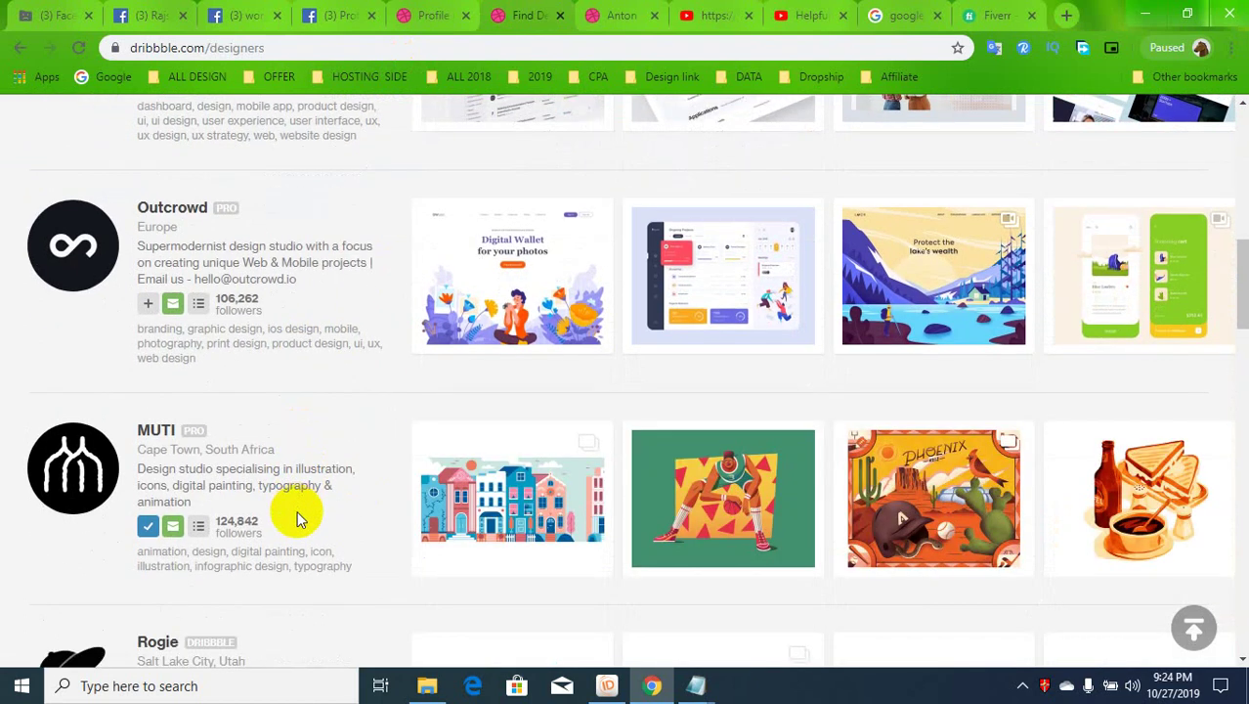
Copy the friendship slogan line from application.txt in Notepad, then go back to the profile form.
mouse_move(696, 684)
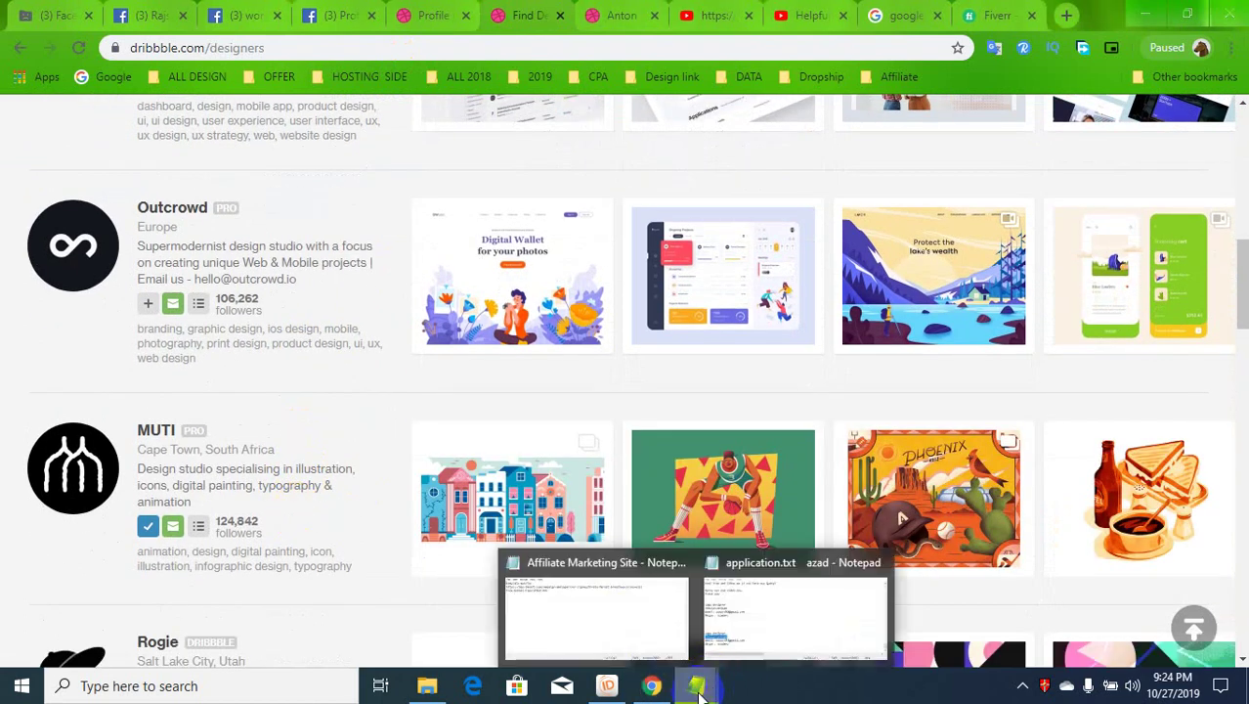
click(735, 649)
scroll(479, 410, up, 2)
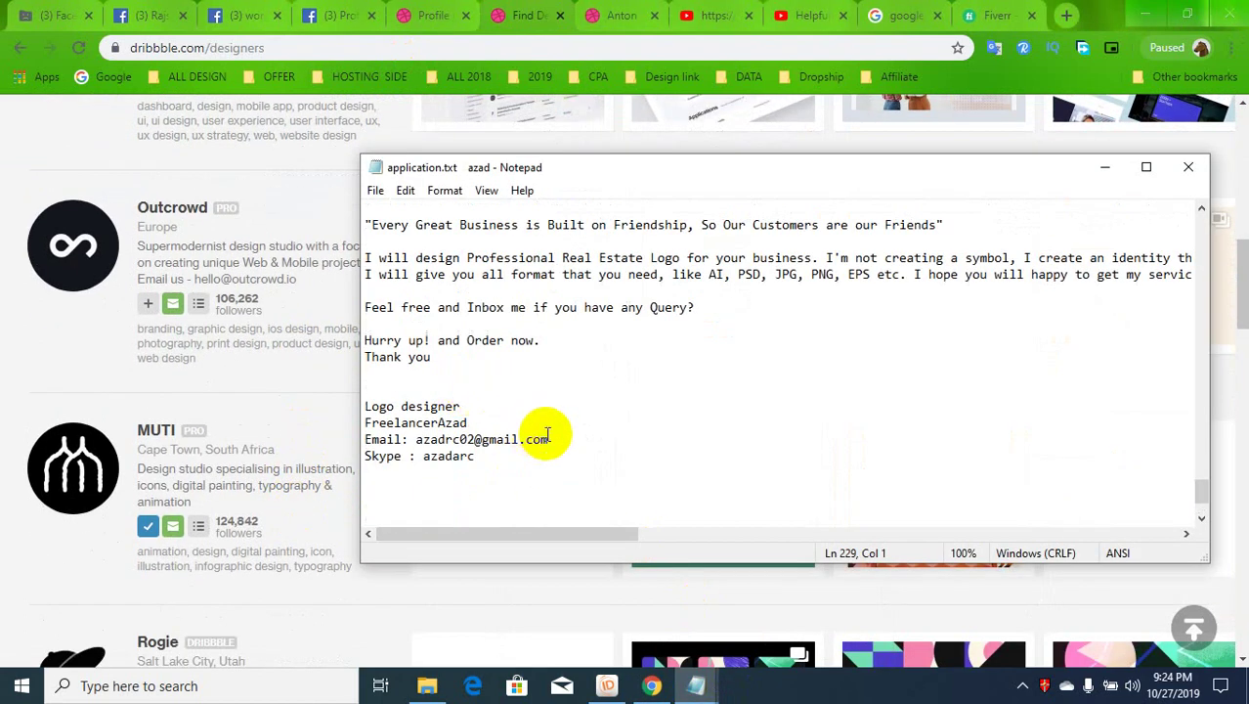
scroll(547, 433, up, 1)
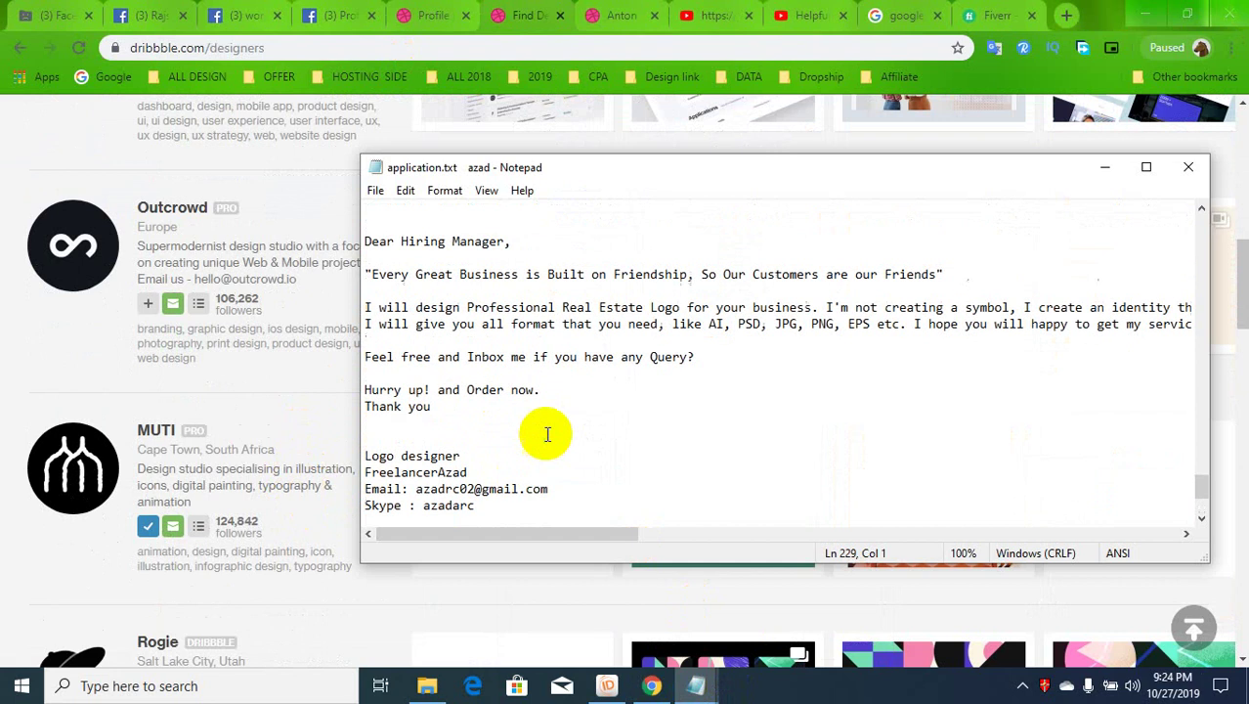
click(369, 274)
drag(370, 275, 953, 274)
key(ctrl+c)
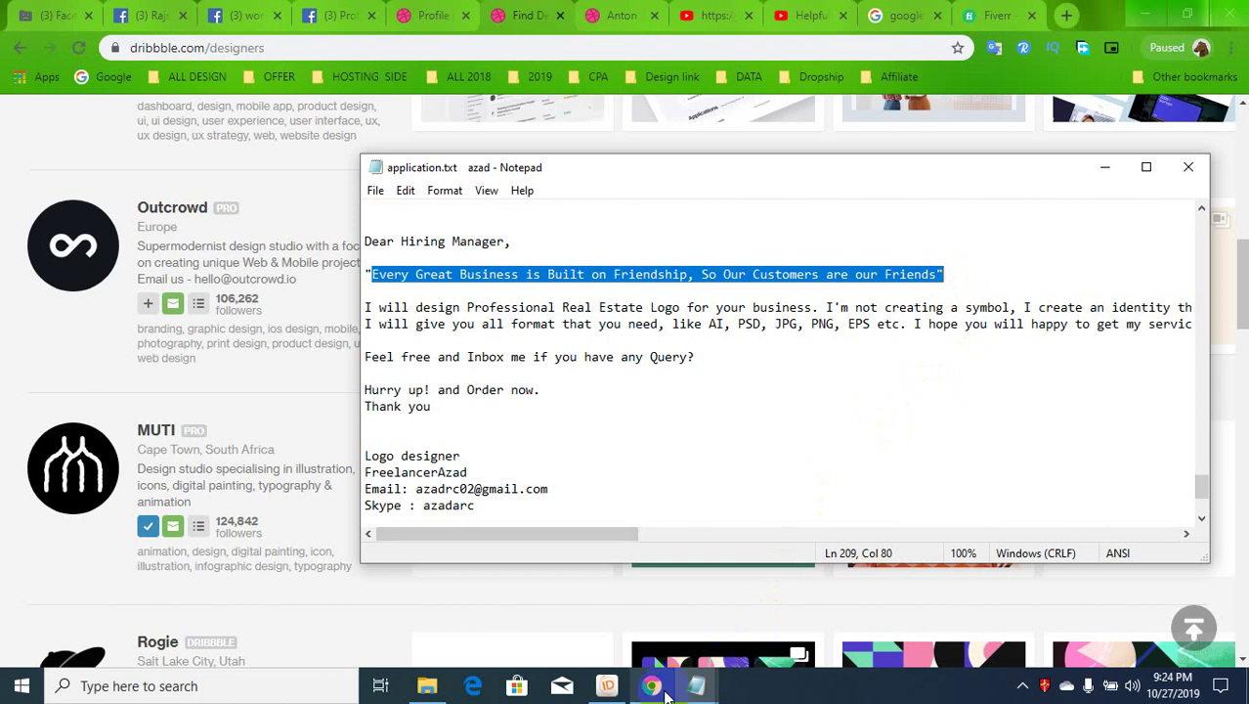
click(427, 8)
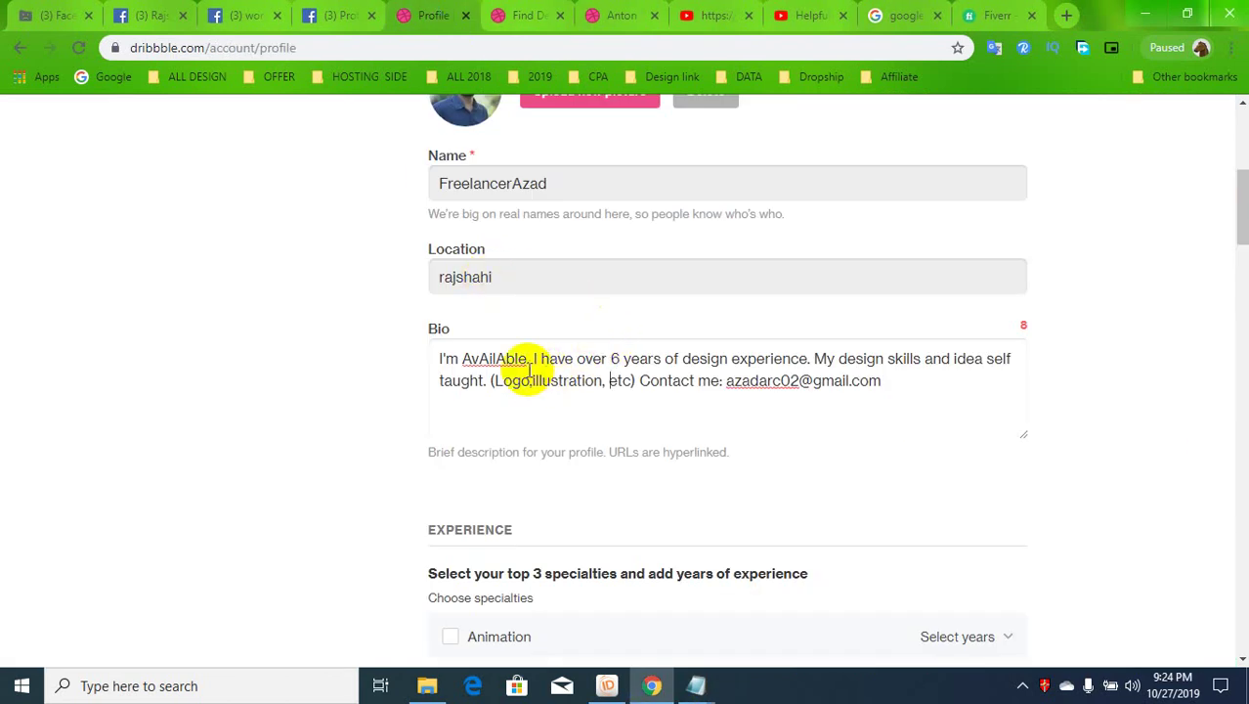
Paste the friendship slogan over the Bio's experience sentences and add a space before 'Every'.
mouse_move(530, 359)
mouse_down()
mouse_move(952, 372)
mouse_move(481, 389)
mouse_up()
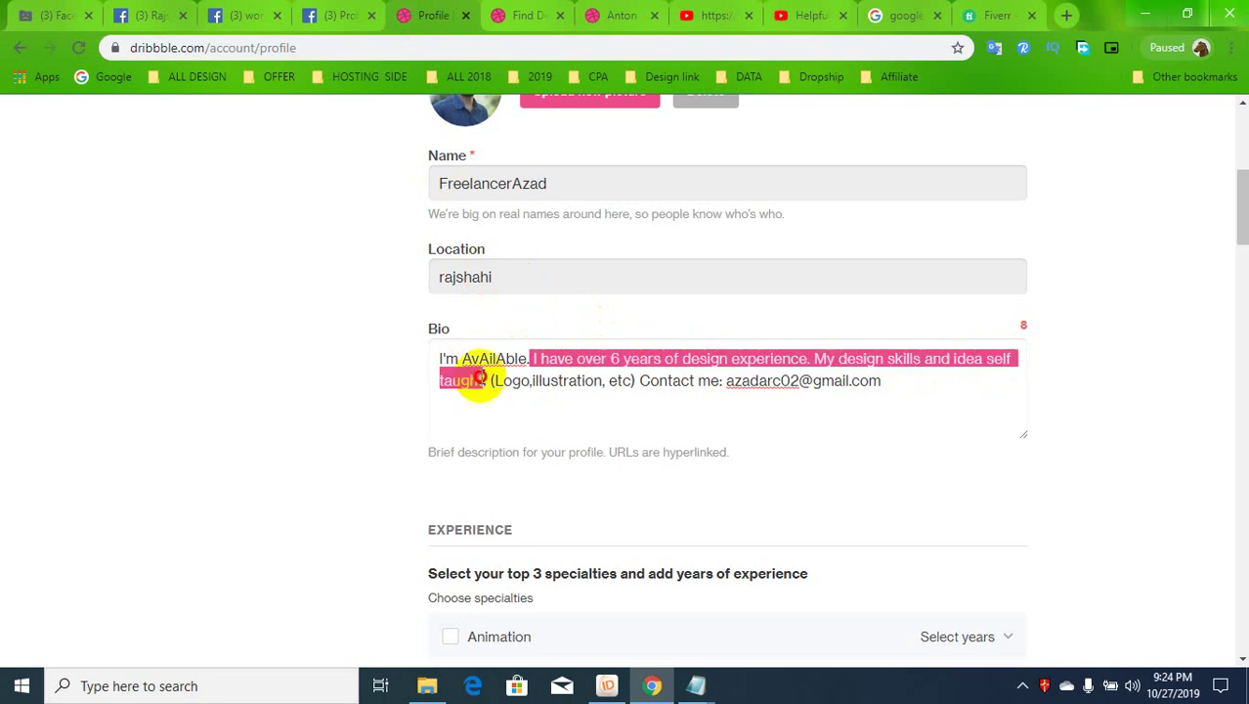
key(ctrl+v)
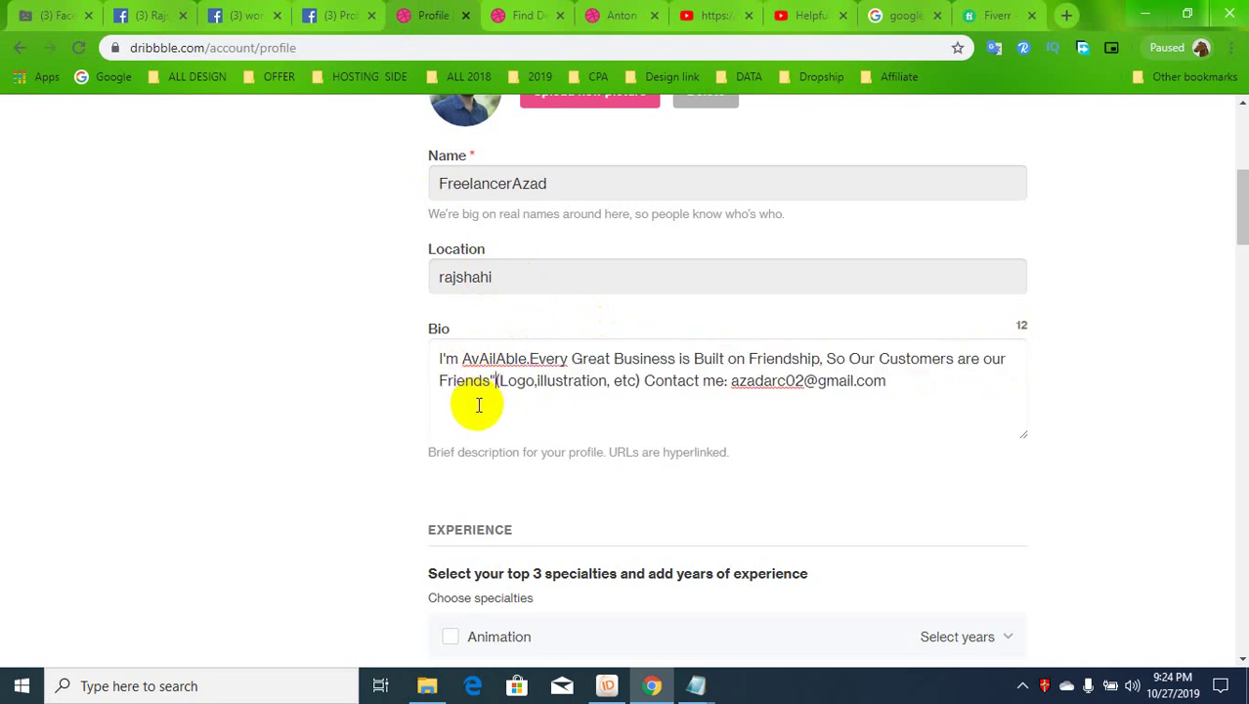
click(528, 359)
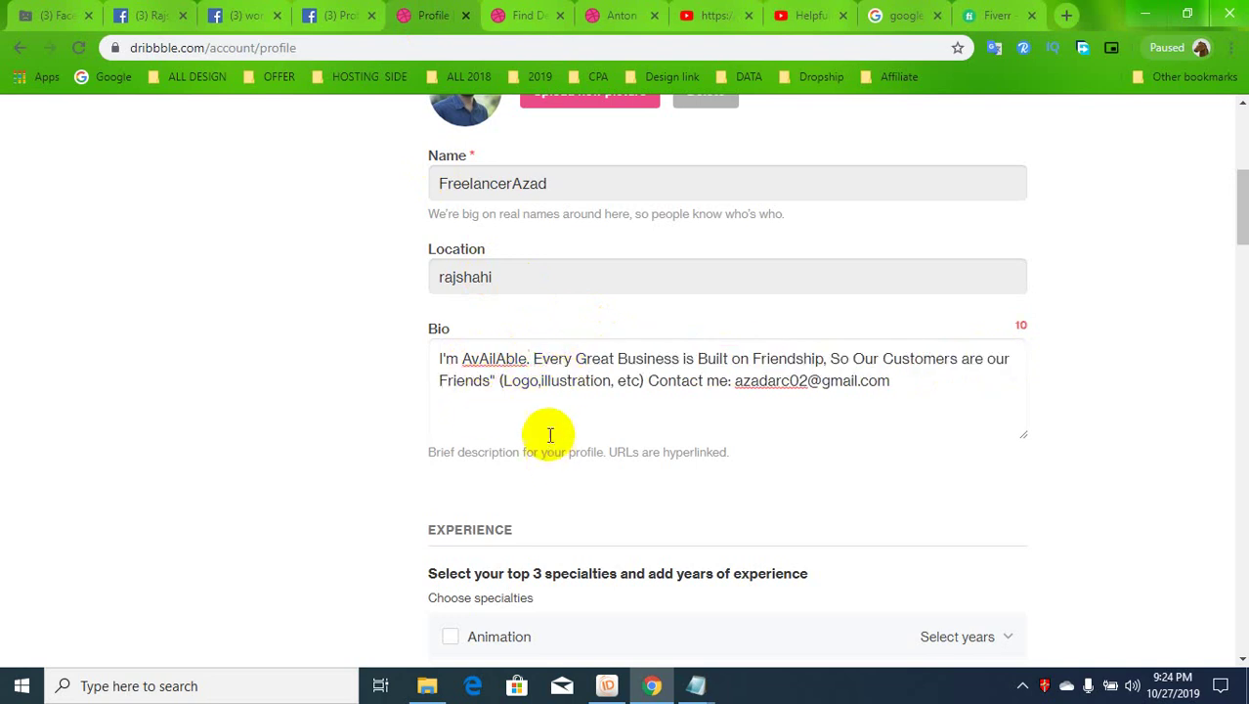
click(636, 413)
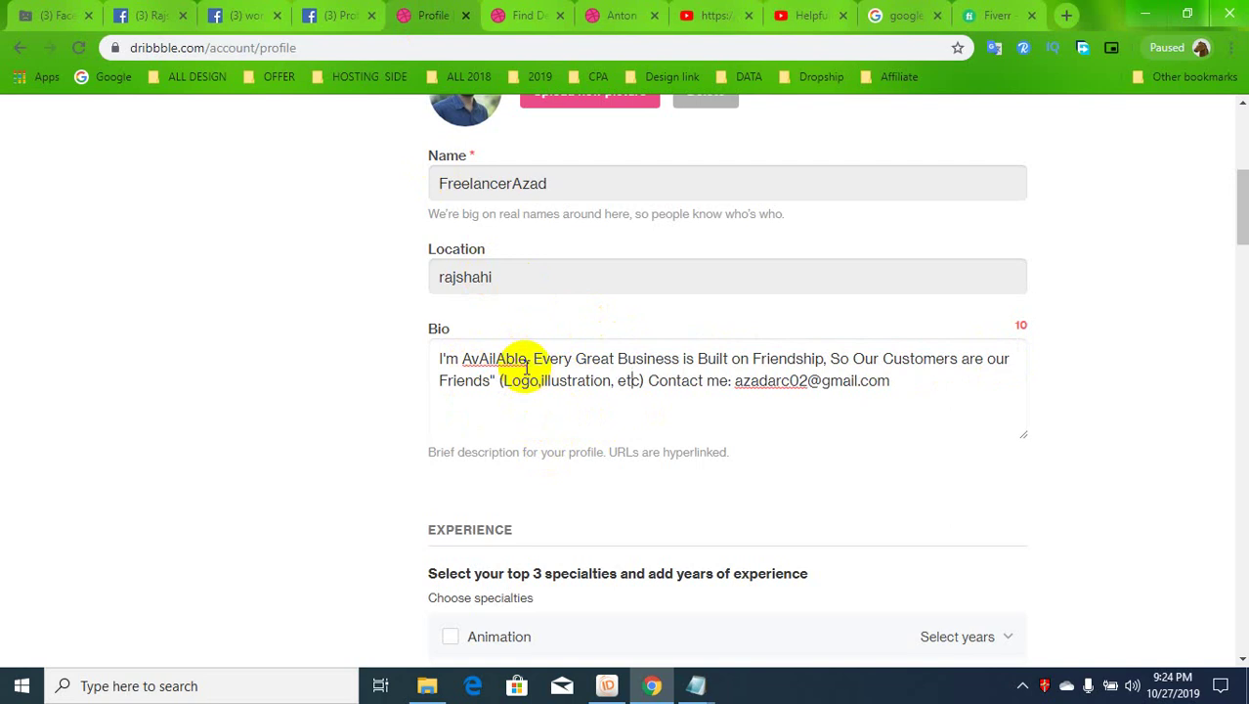
drag(527, 360, 465, 360)
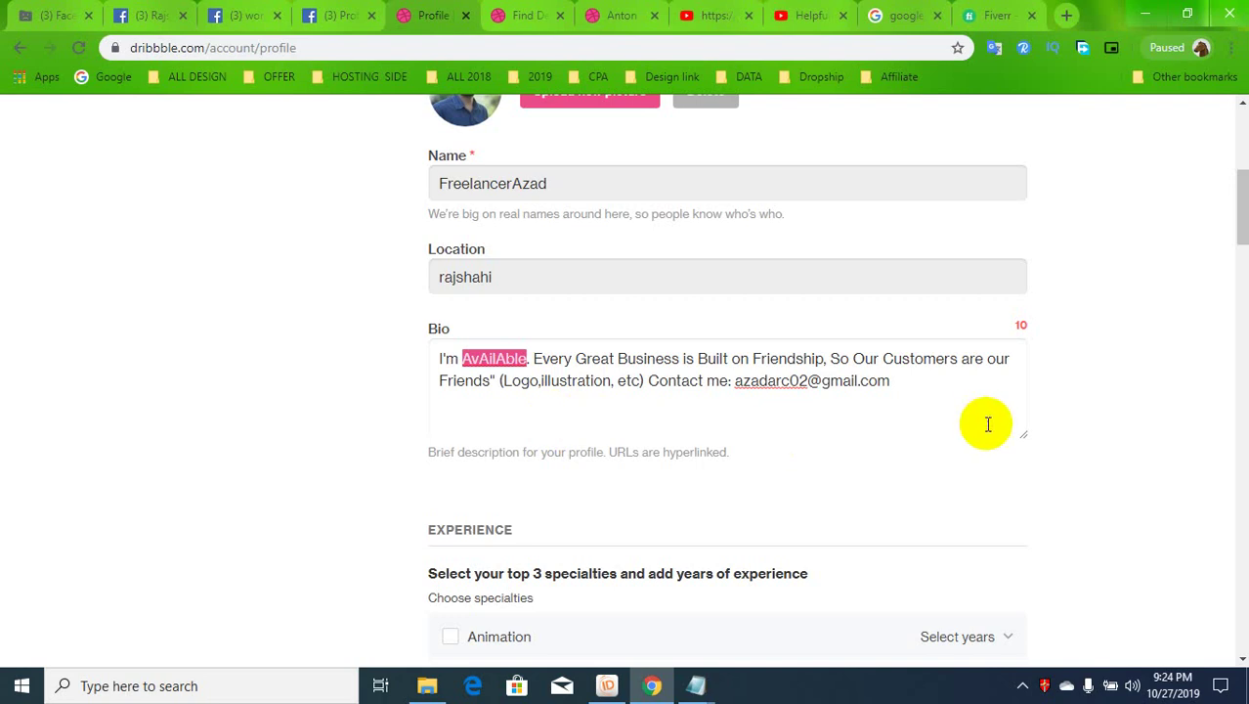
Add a Skype handle after the e-mail, cut the brackets down to Logo, and correct the Skype text.
click(922, 386)
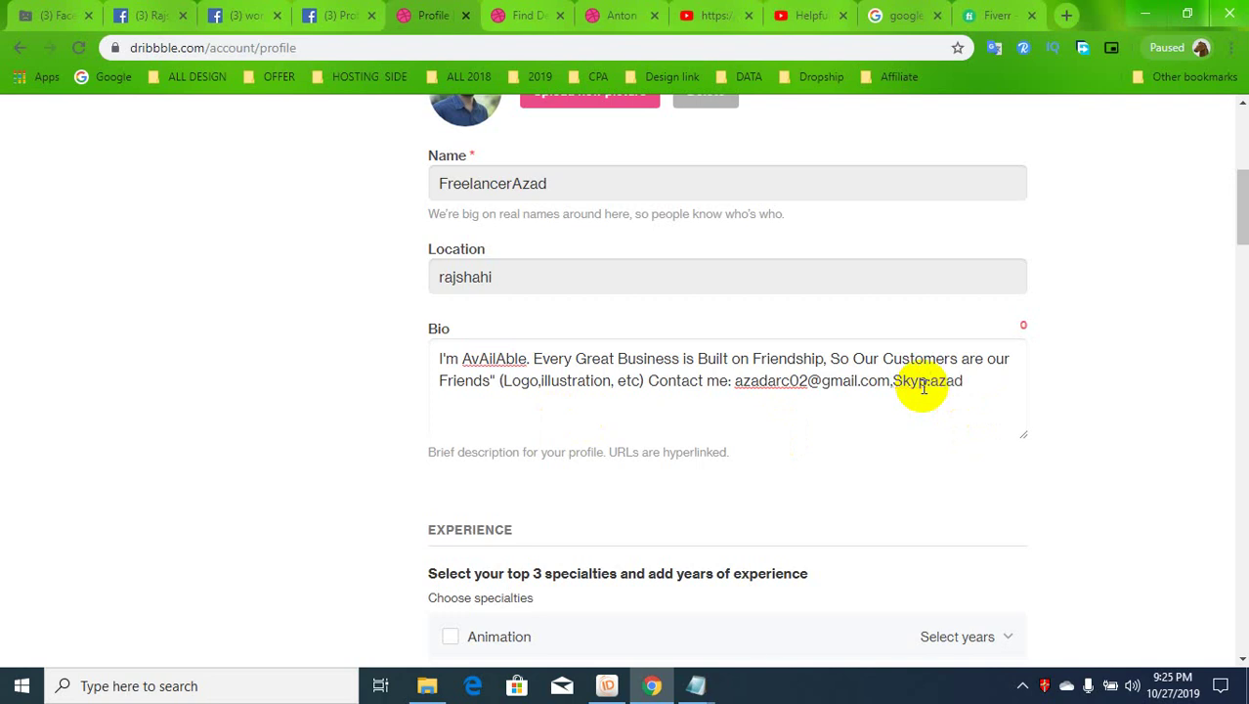
click(928, 382)
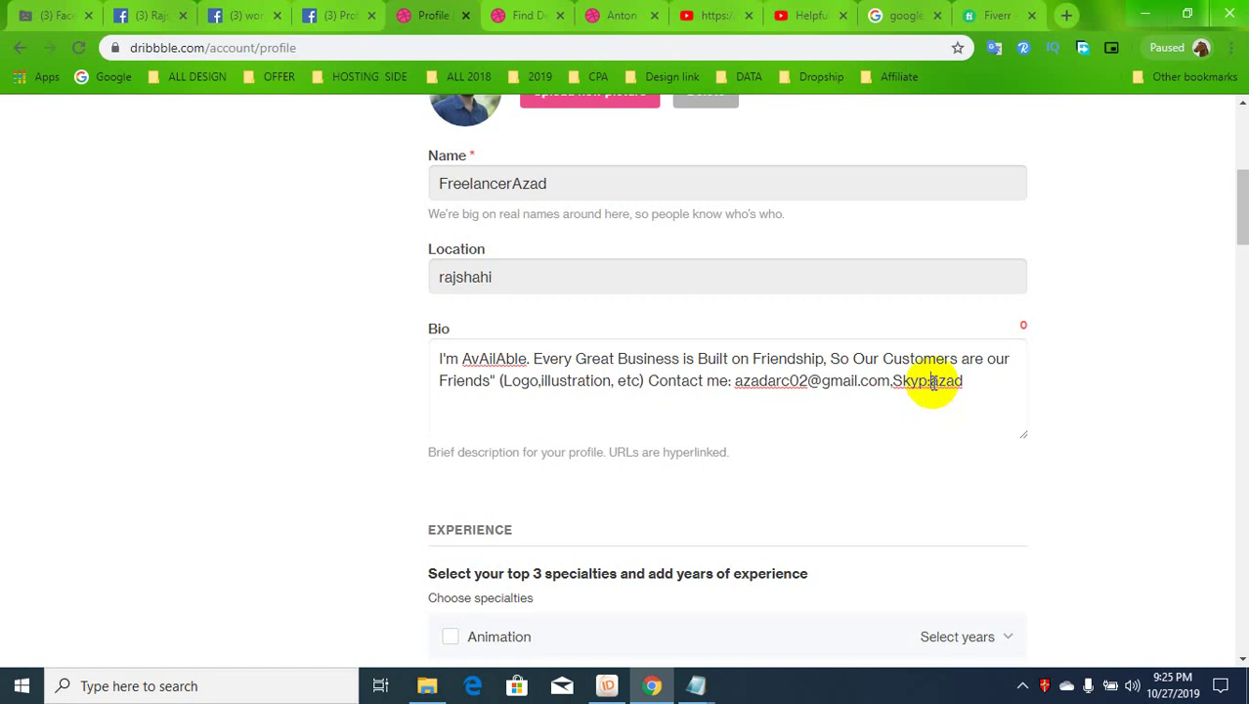
key(BackSpace)
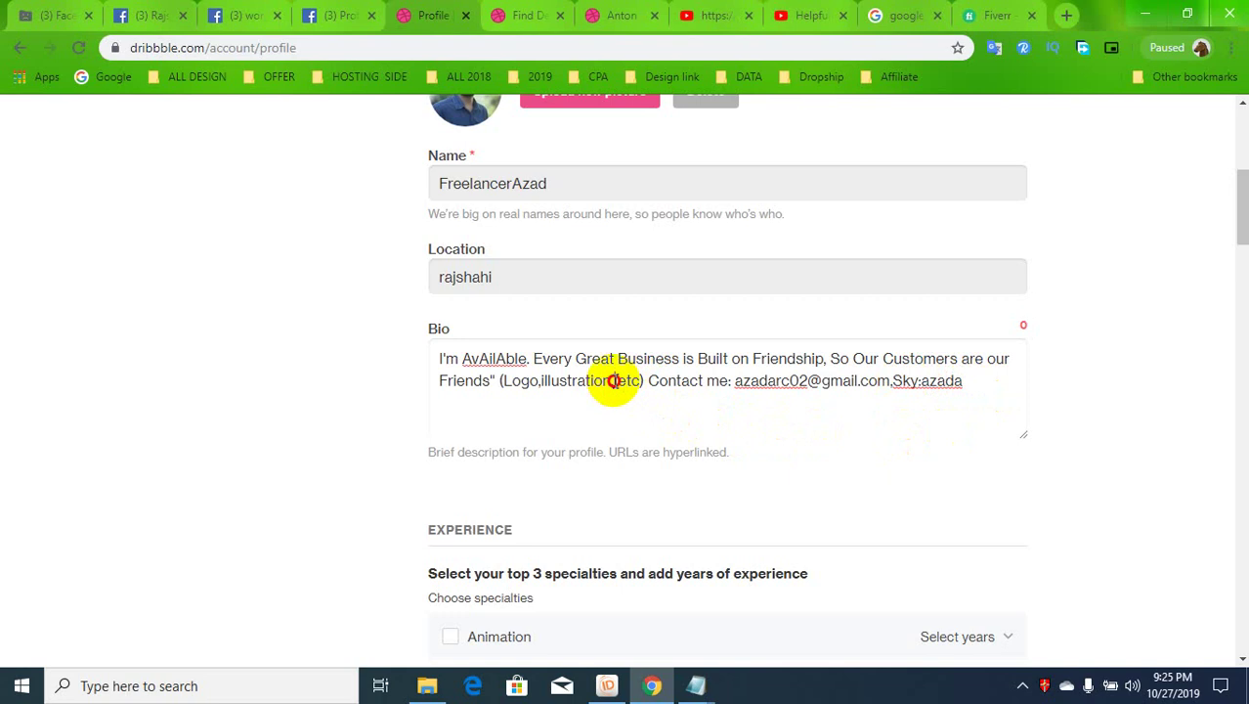
drag(616, 382, 540, 381)
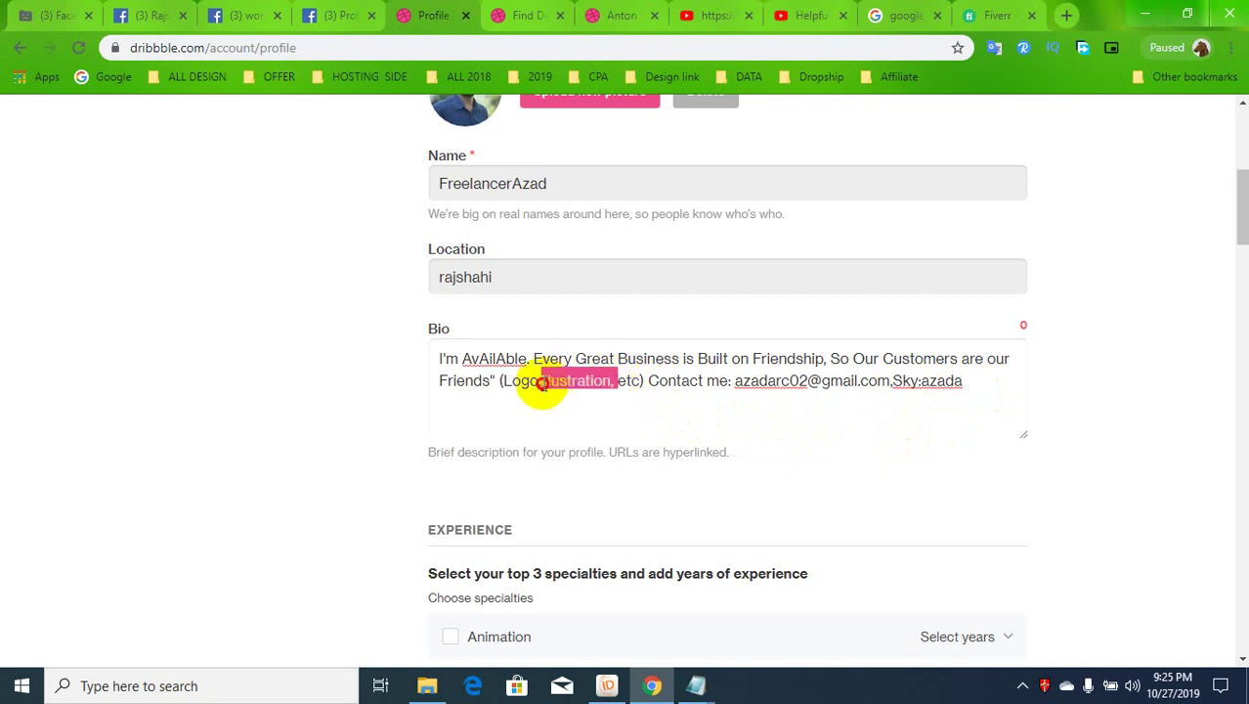
key(BackSpace)
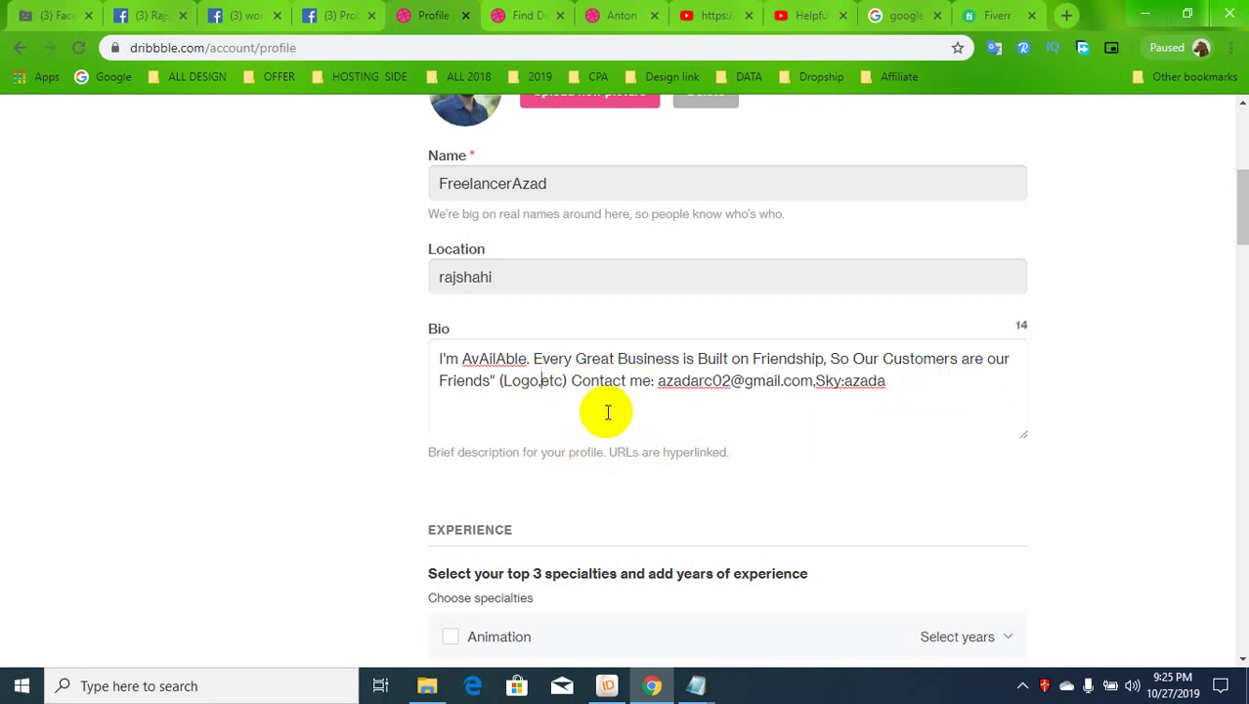
click(883, 380)
drag(883, 380, 819, 383)
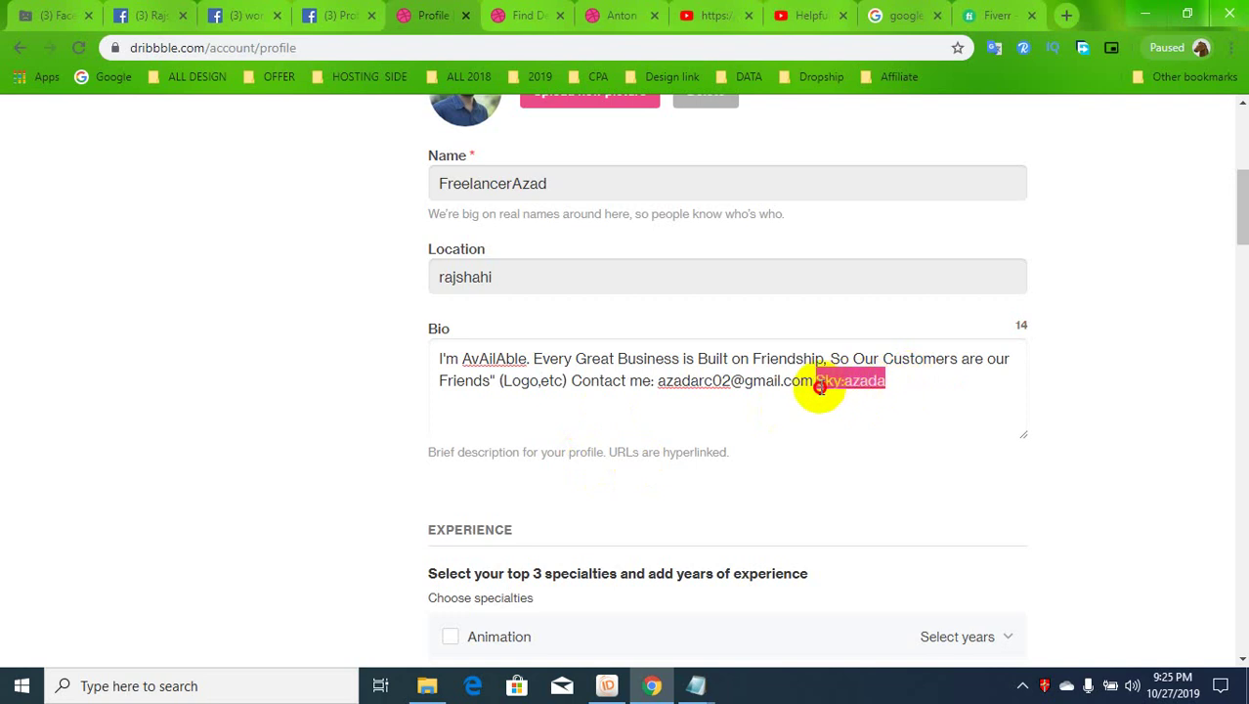
text(skype)
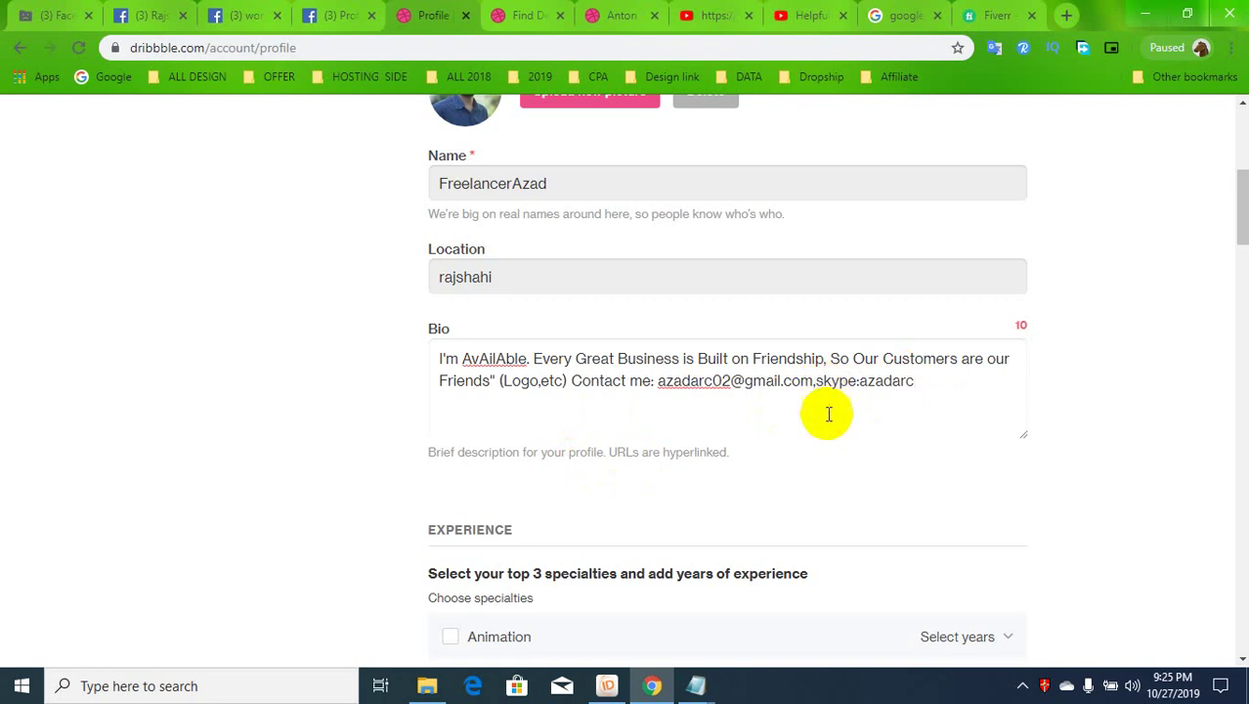
click(1129, 395)
click(884, 380)
Tick Brand / Graphic Design and Illustration as specialties under Experience.
scroll(605, 479, down, 3)
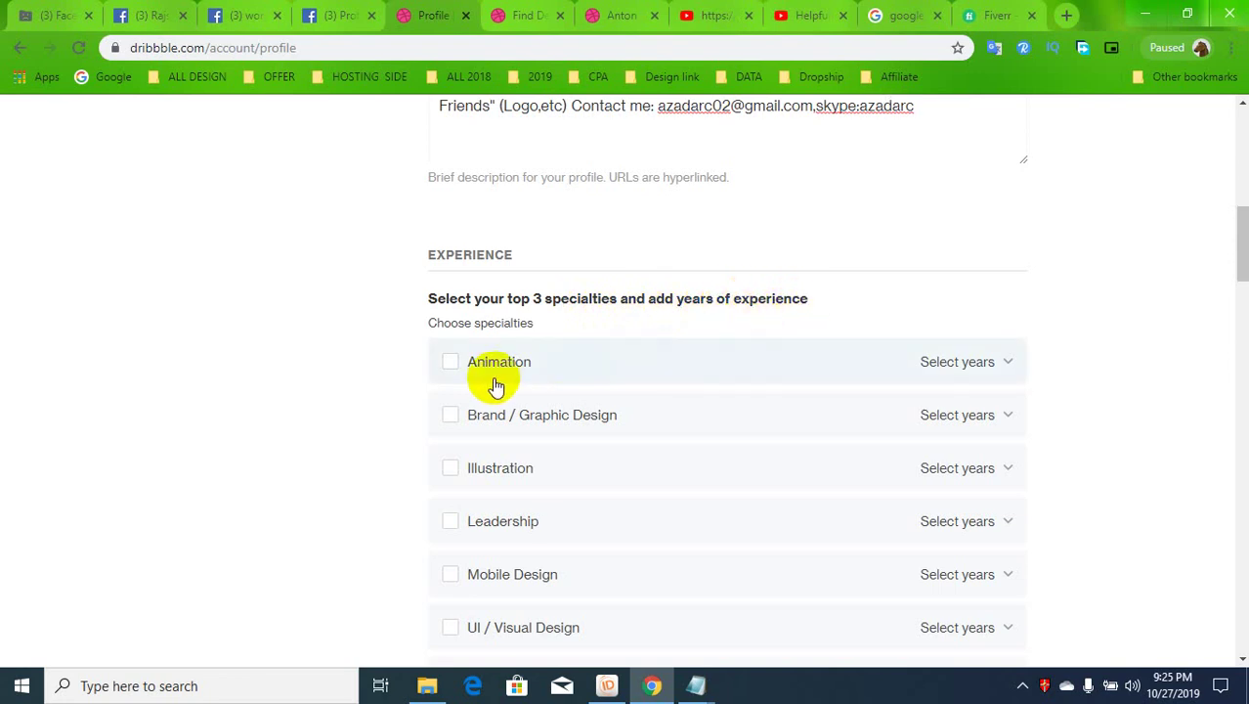
click(450, 414)
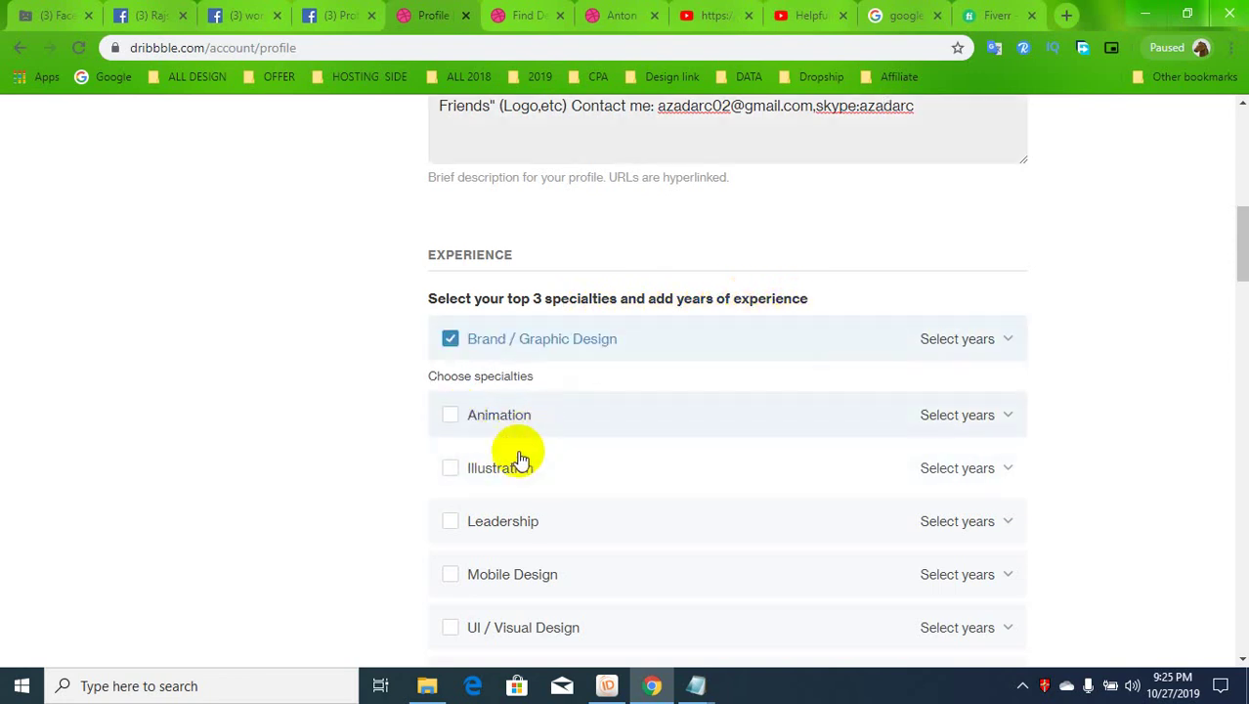
click(450, 468)
scroll(530, 477, down, 2)
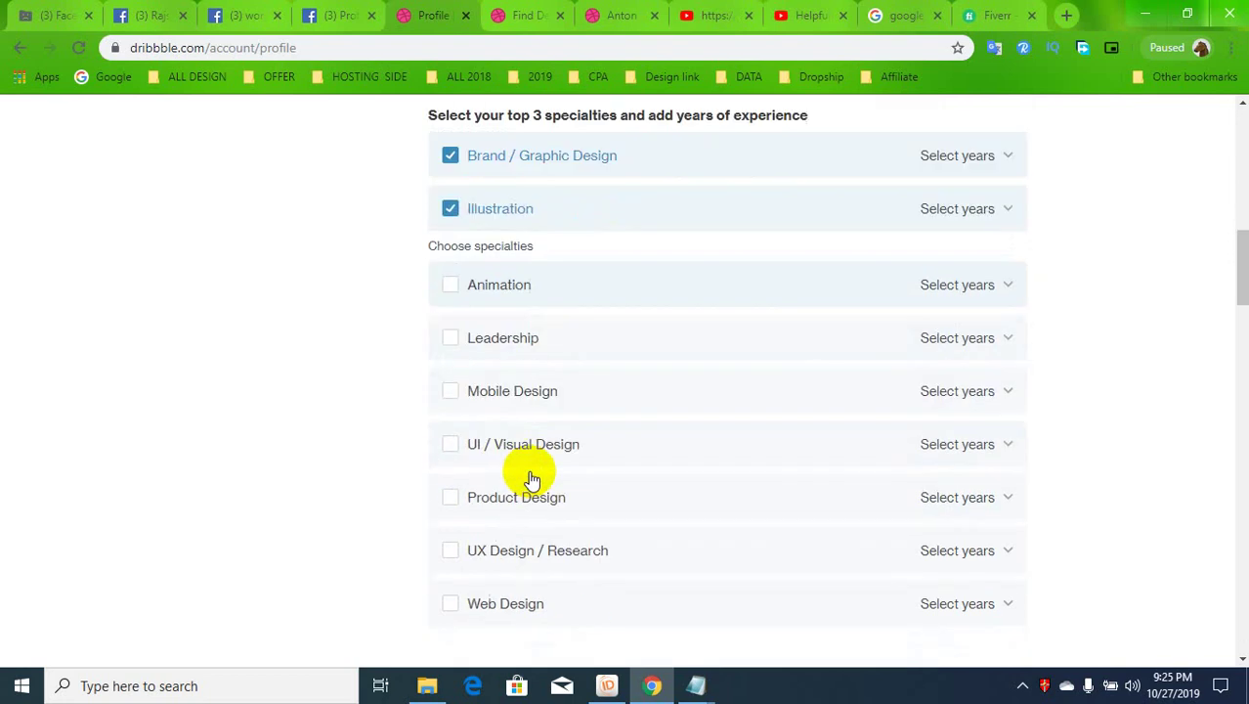
scroll(599, 472, down, 1)
scroll(533, 498, down, 1)
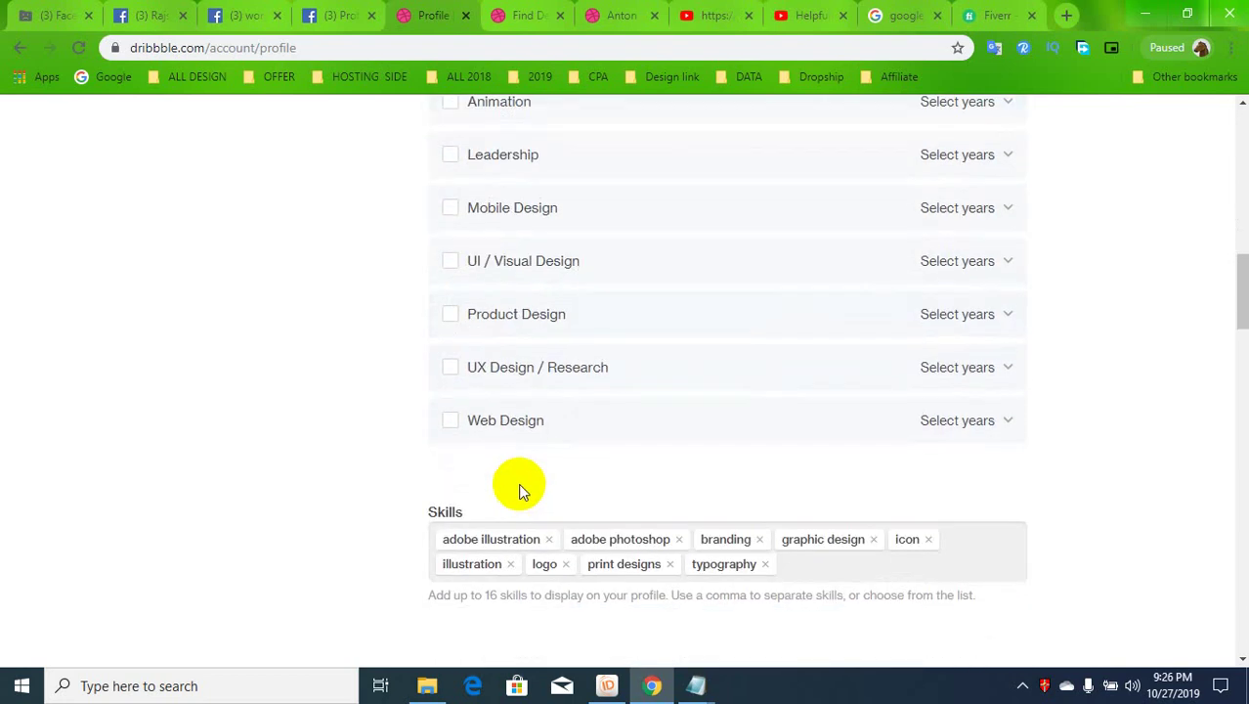
scroll(461, 440, up, 1)
scroll(457, 415, up, 1)
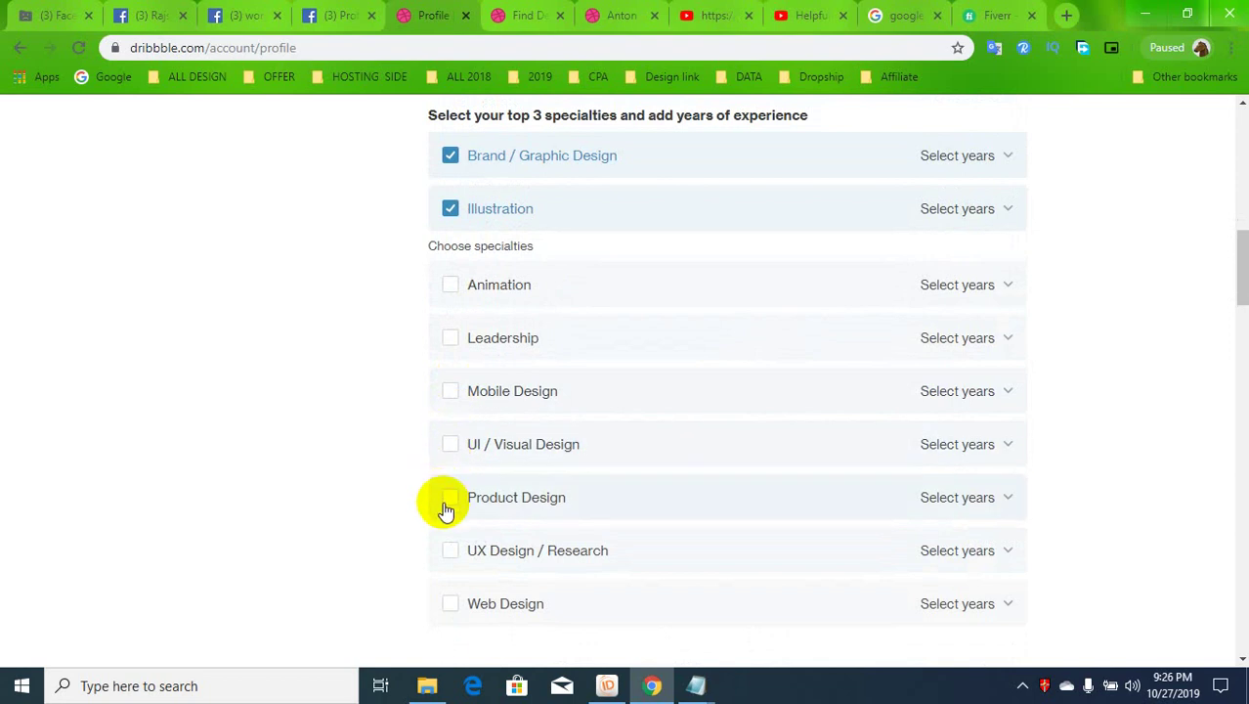
Give Brand / Graphic Design and Illustration 6–8 years each, and add Leadership with 6–8 years.
click(987, 157)
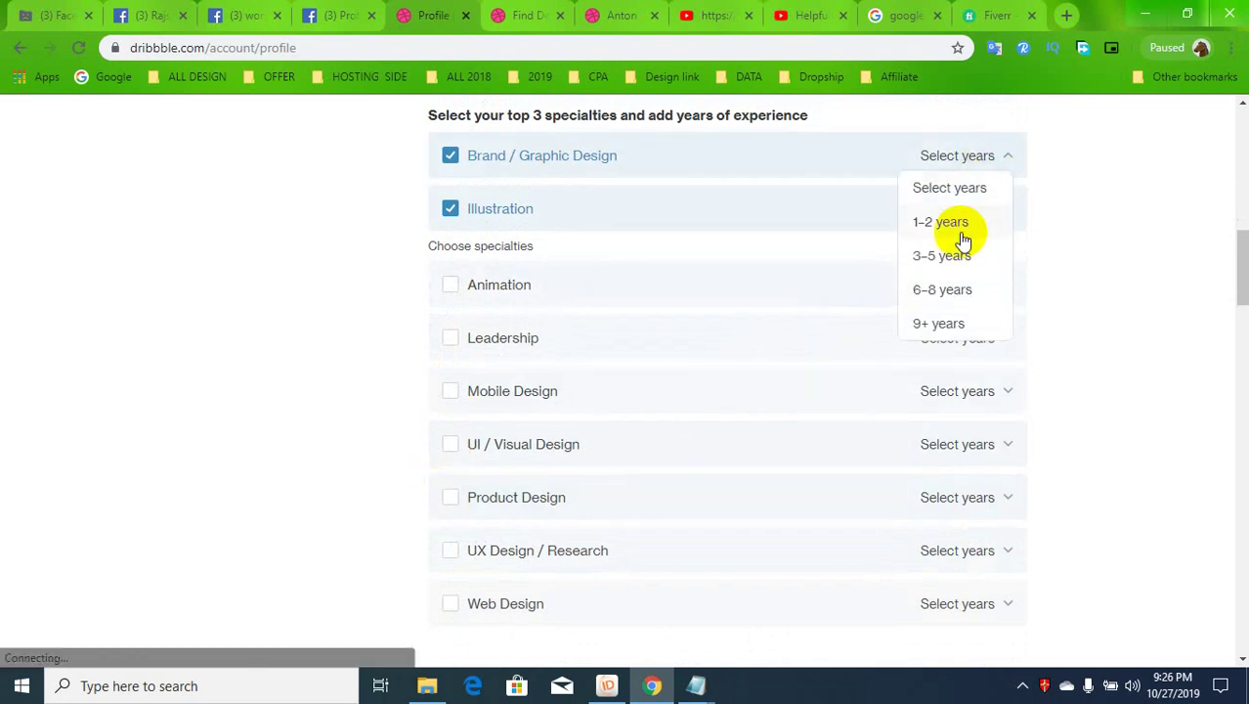
click(951, 290)
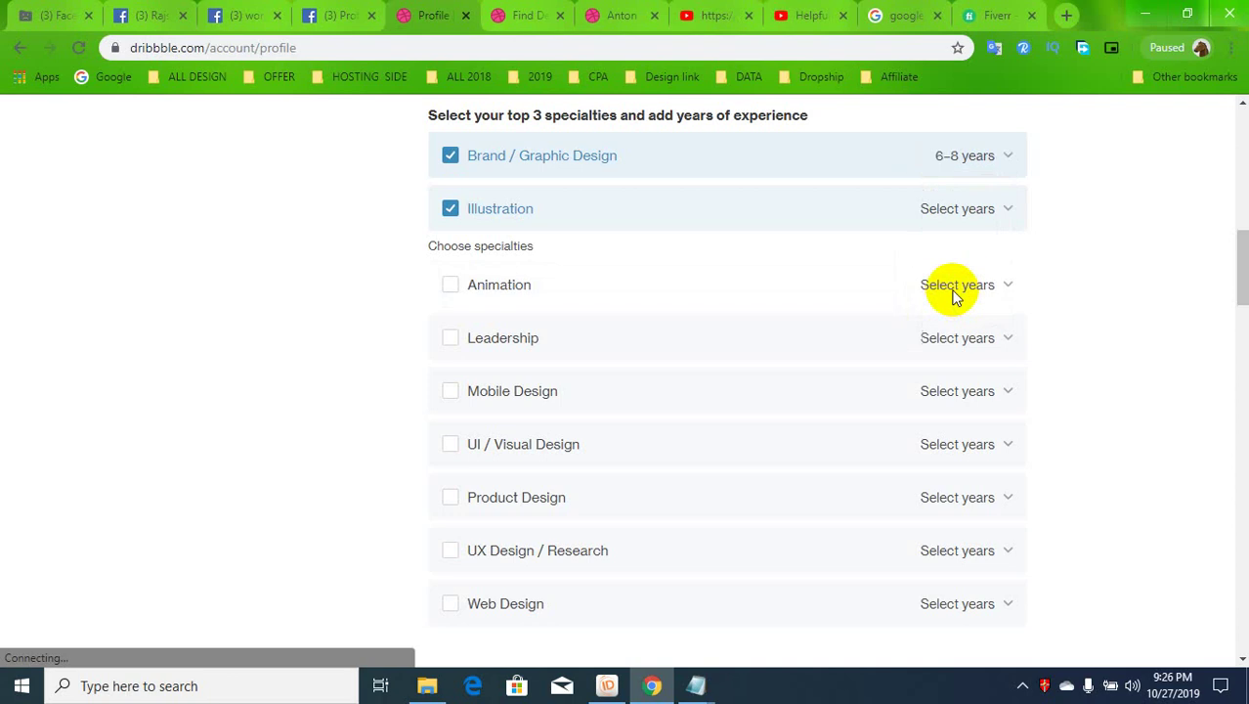
click(972, 212)
click(942, 344)
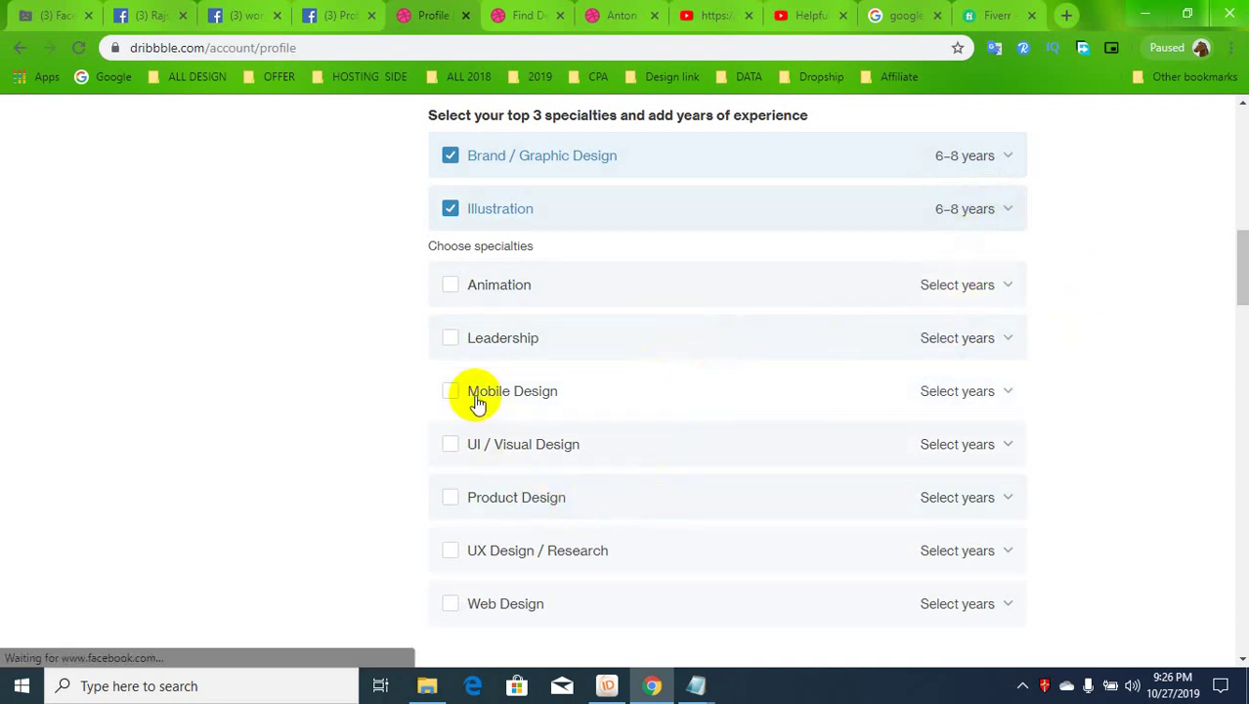
click(452, 341)
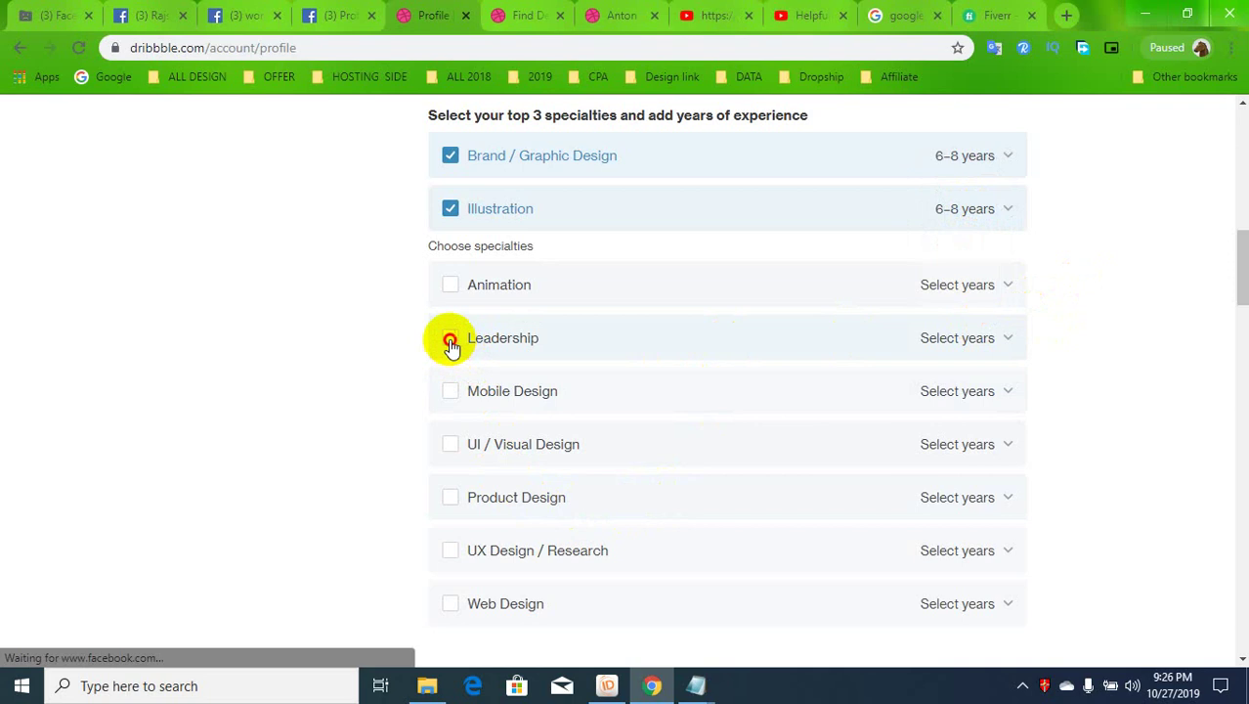
click(998, 263)
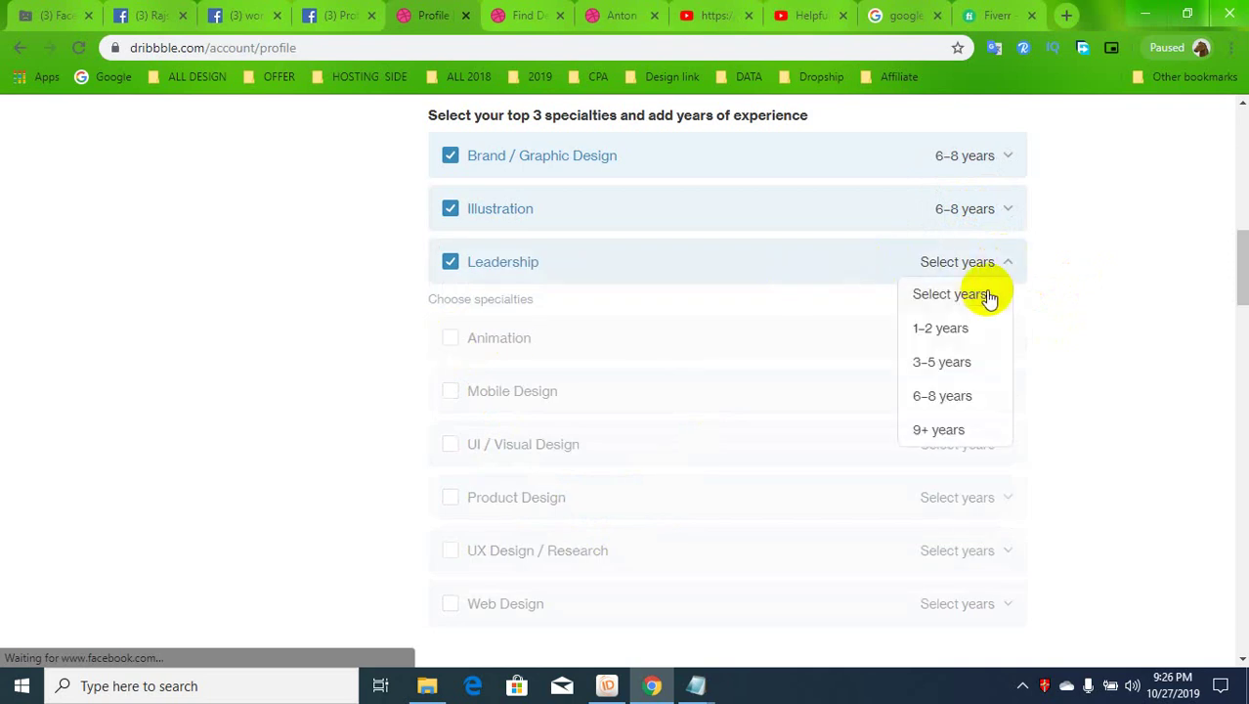
click(953, 393)
scroll(523, 353, down, 4)
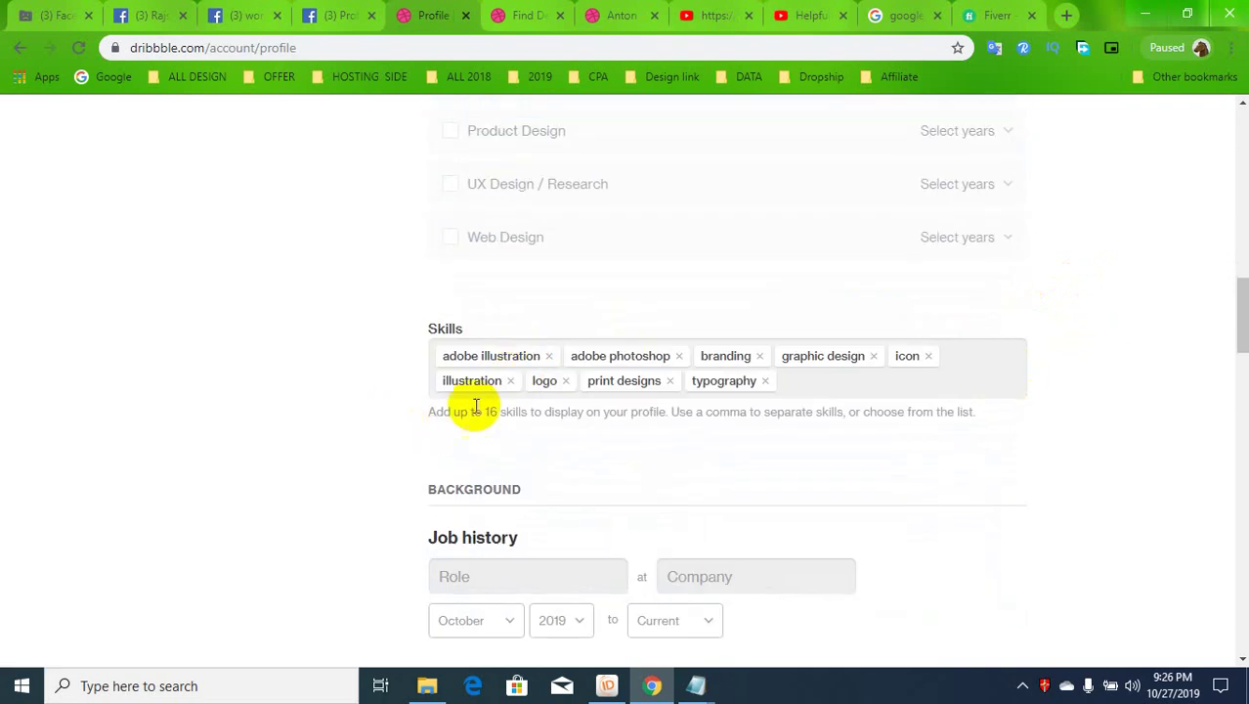
Enter 'Bismillah Design' as the Job history company name.
scroll(550, 381, down, 2)
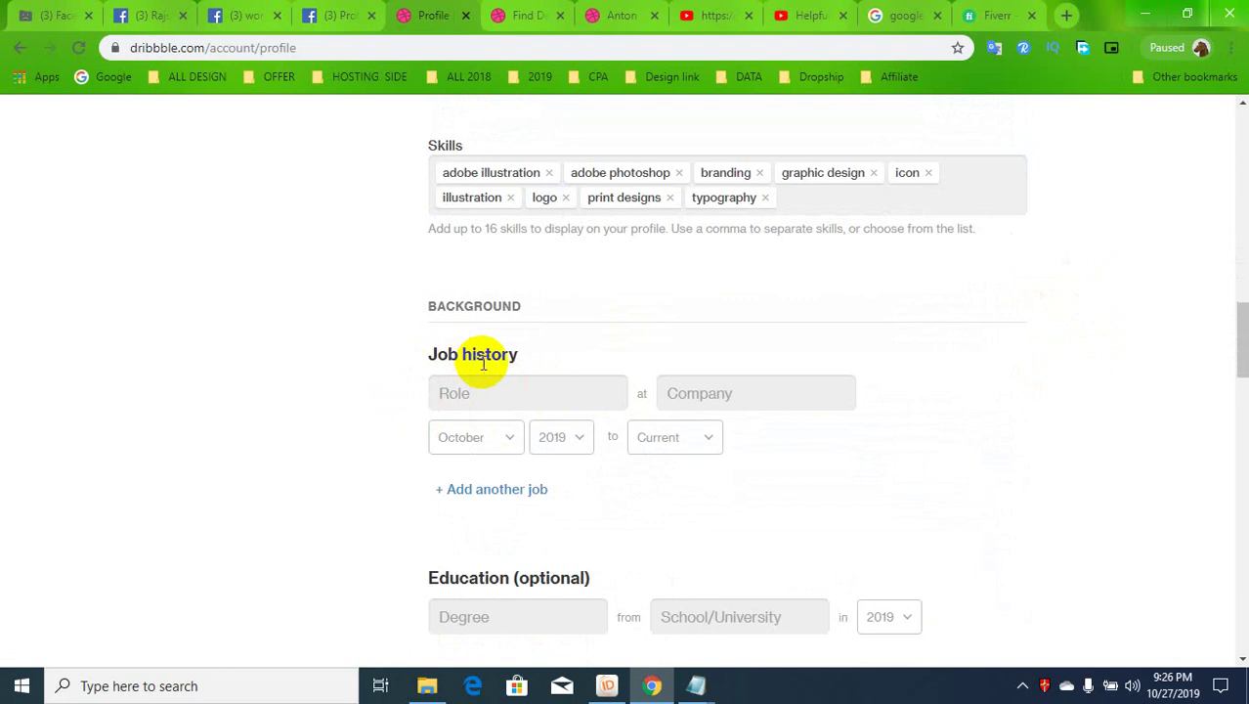
click(544, 393)
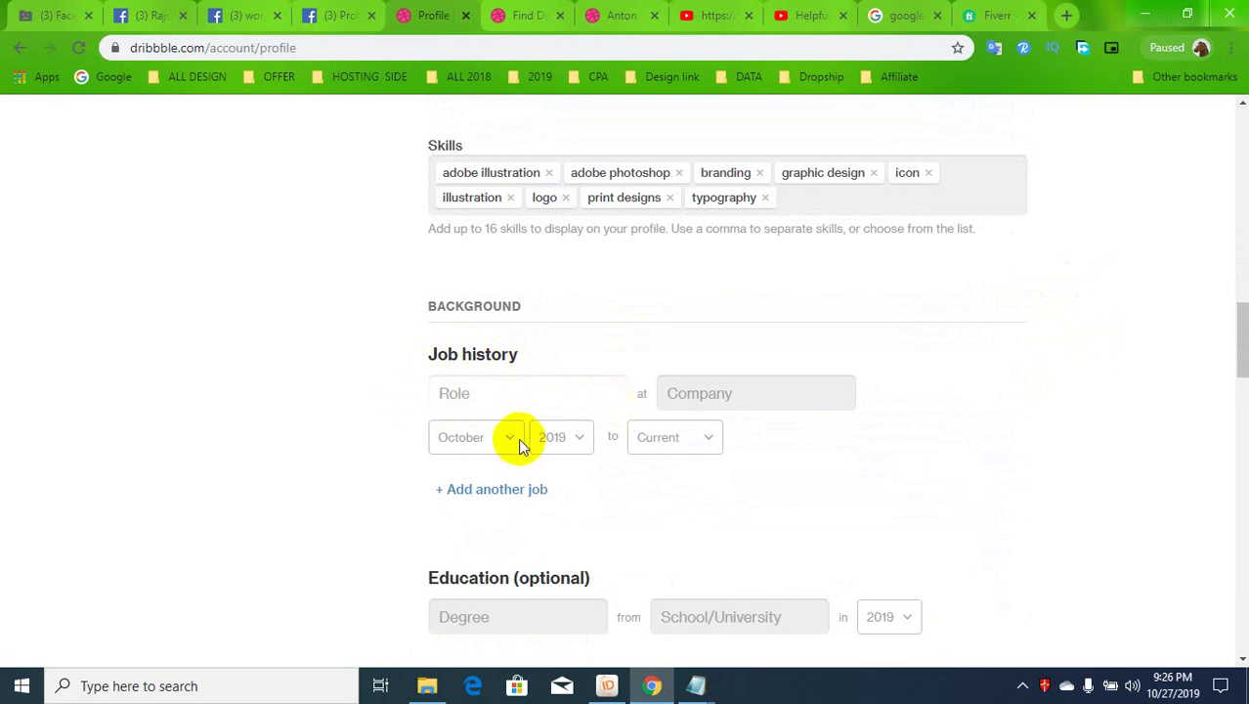
click(725, 393)
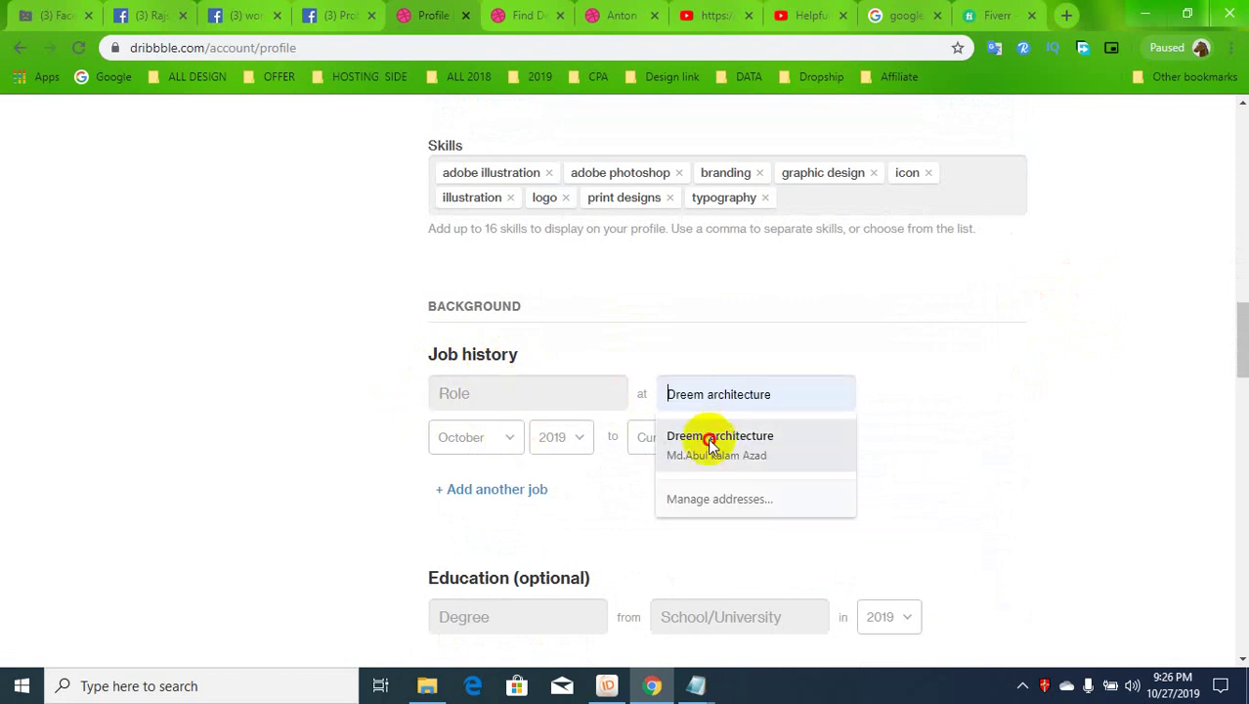
click(710, 437)
drag(794, 392, 565, 389)
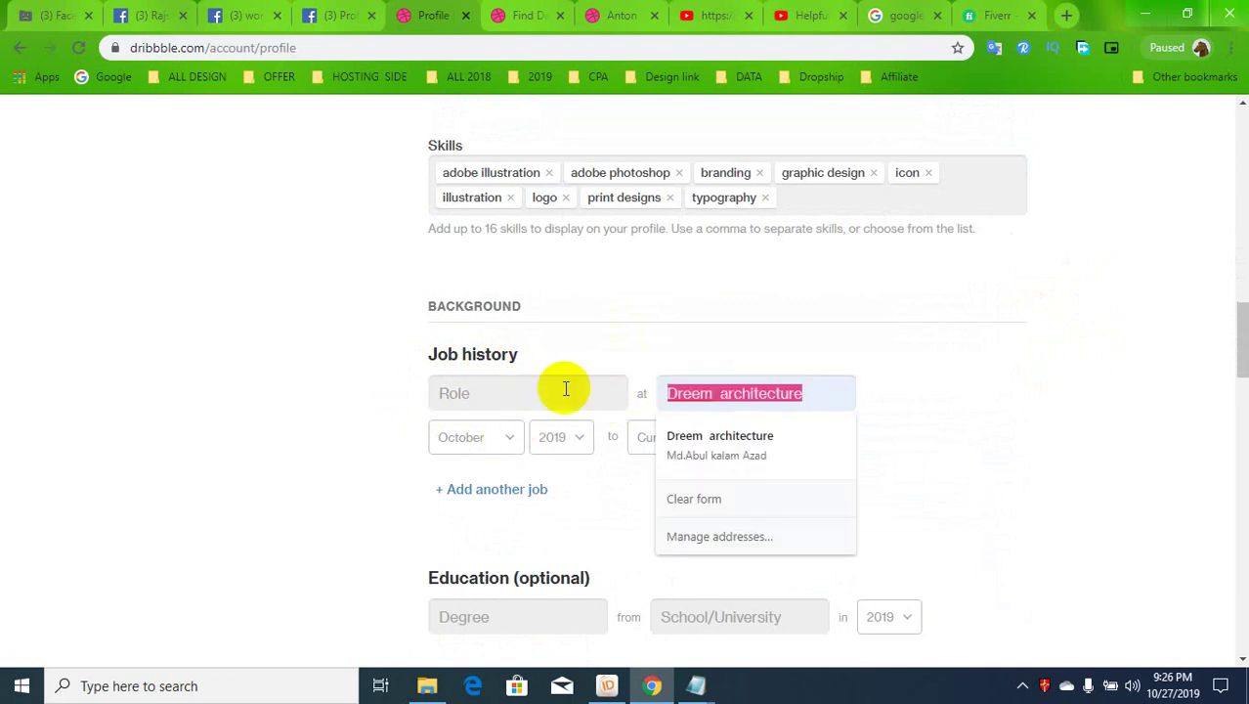
text(Bismillah Design)
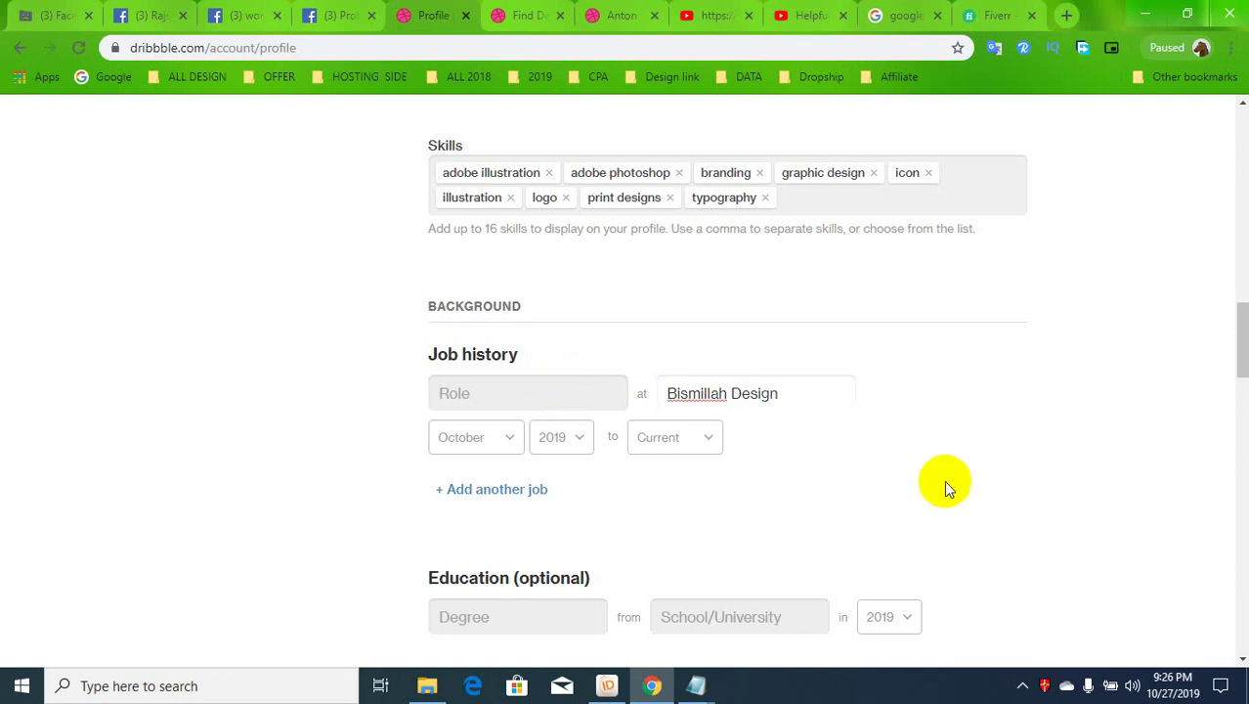
click(1020, 474)
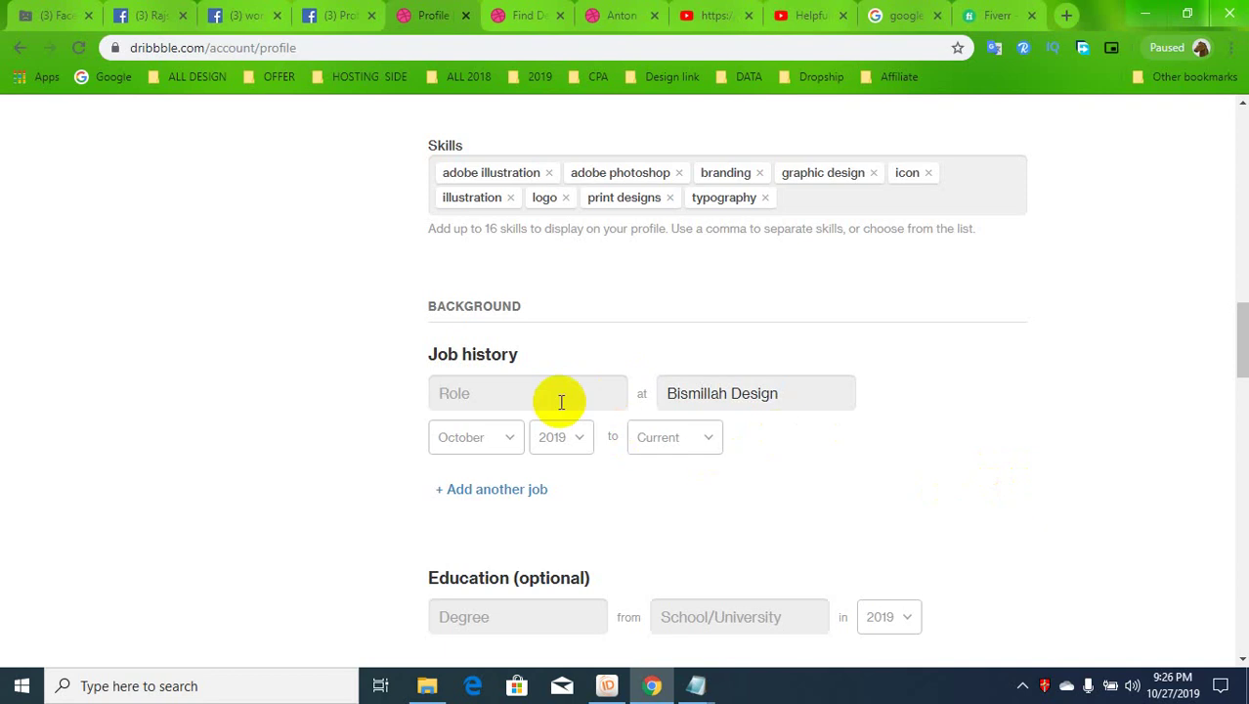
click(808, 393)
click(937, 427)
Set the job's start month to January.
click(555, 395)
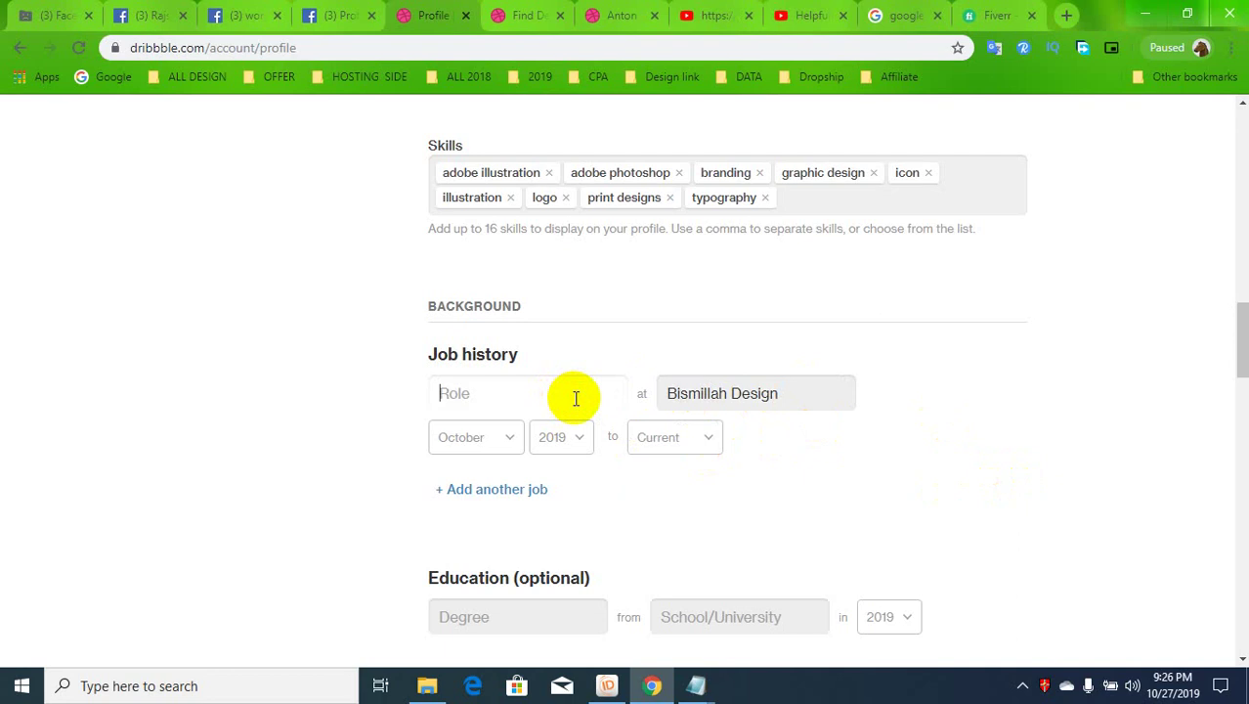
click(512, 440)
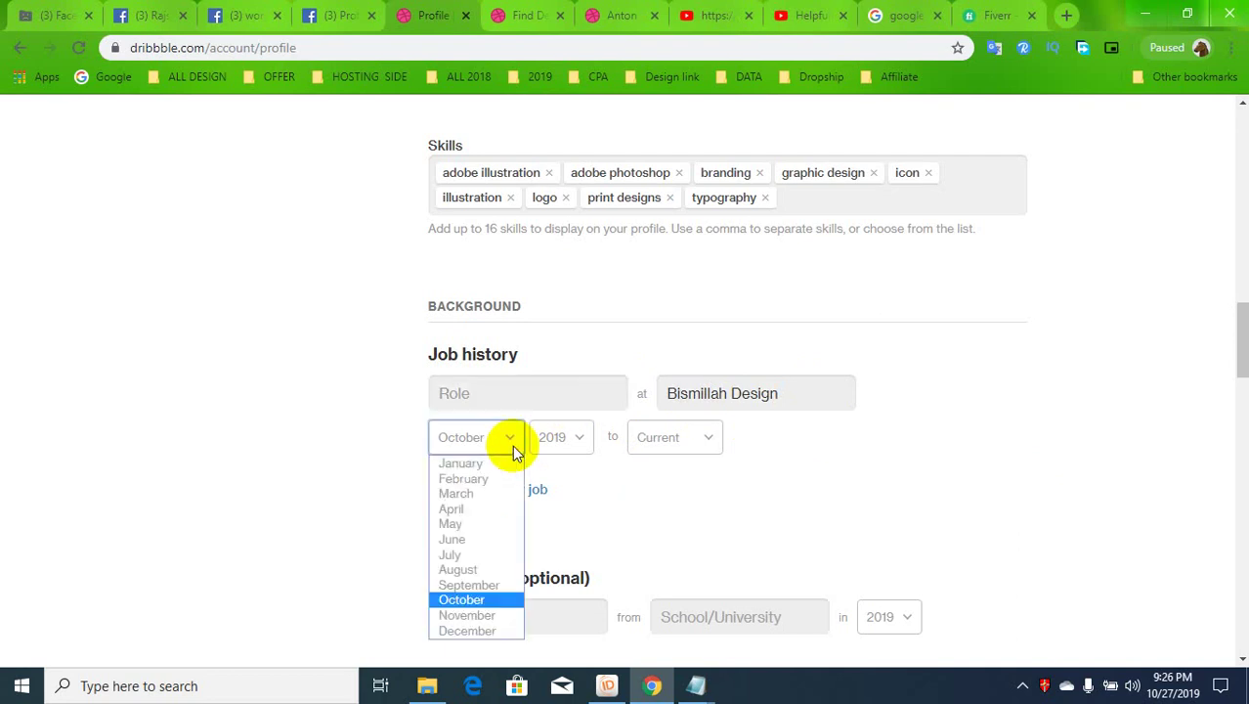
click(492, 464)
click(579, 441)
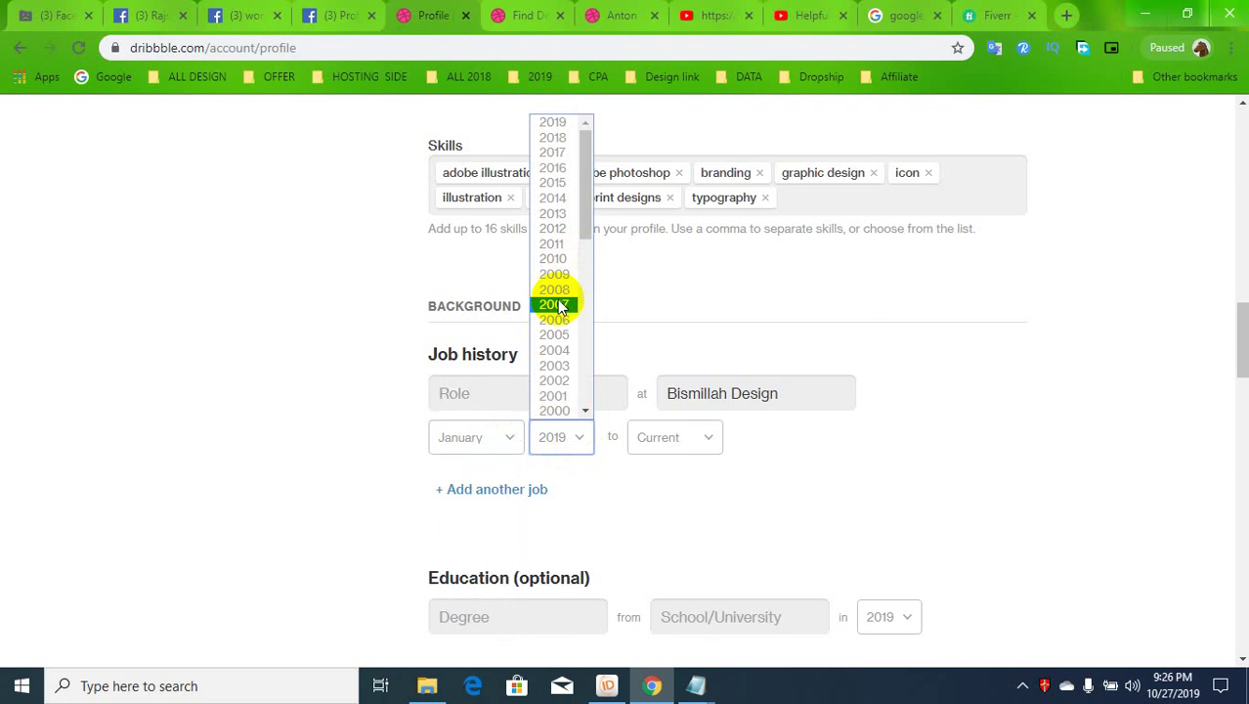
Fill the Role field with 'Design', reusing the copied company name minus 'Bismillah'.
drag(844, 398, 672, 396)
key(ctrl+c)
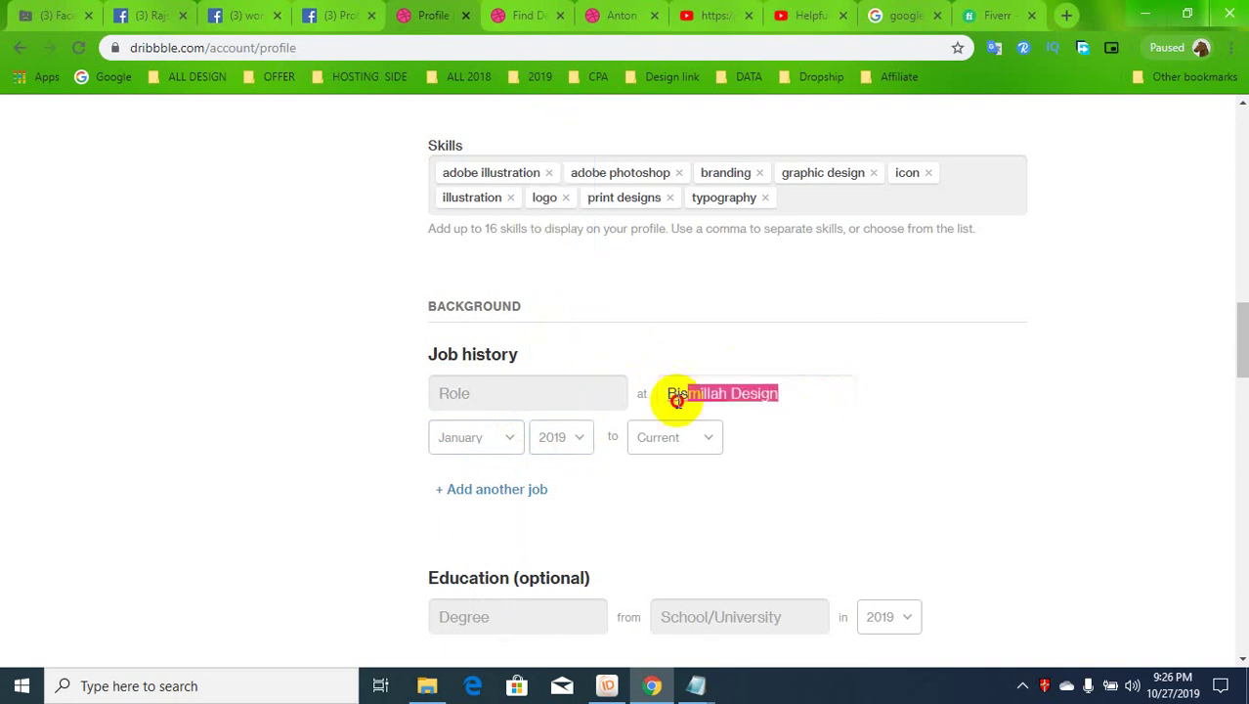
click(532, 391)
key(ctrl+v)
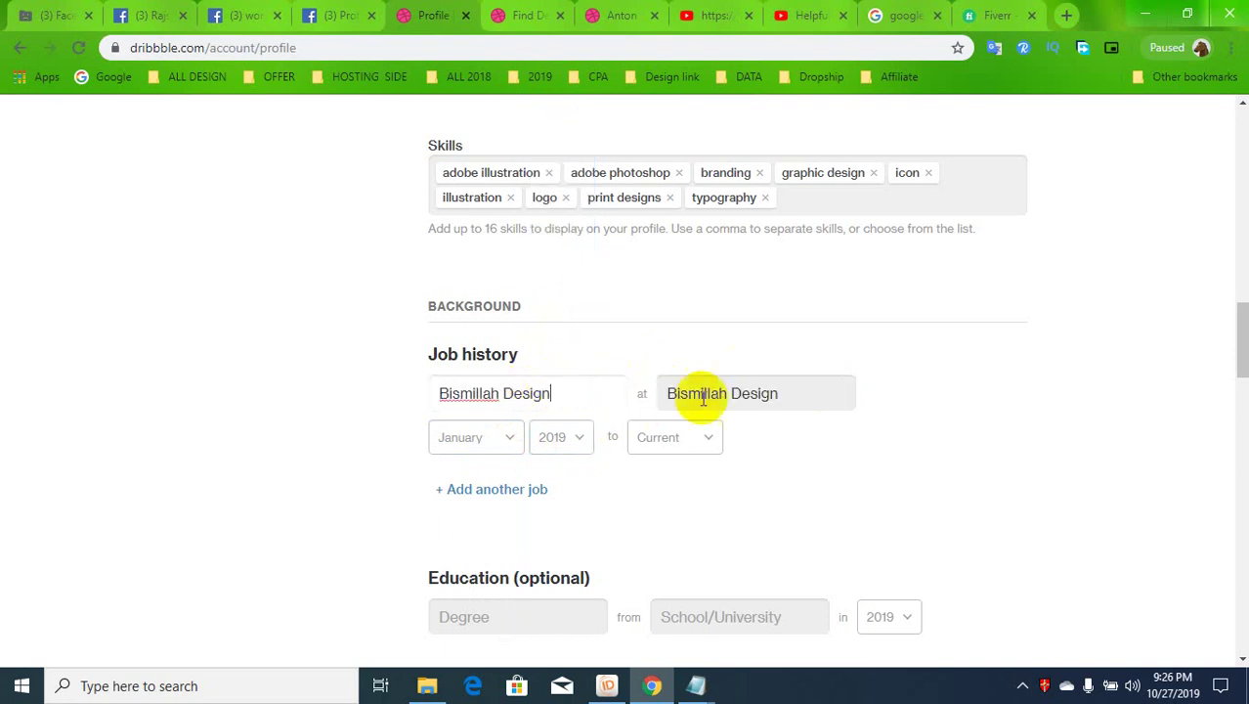
click(801, 394)
drag(604, 405, 418, 395)
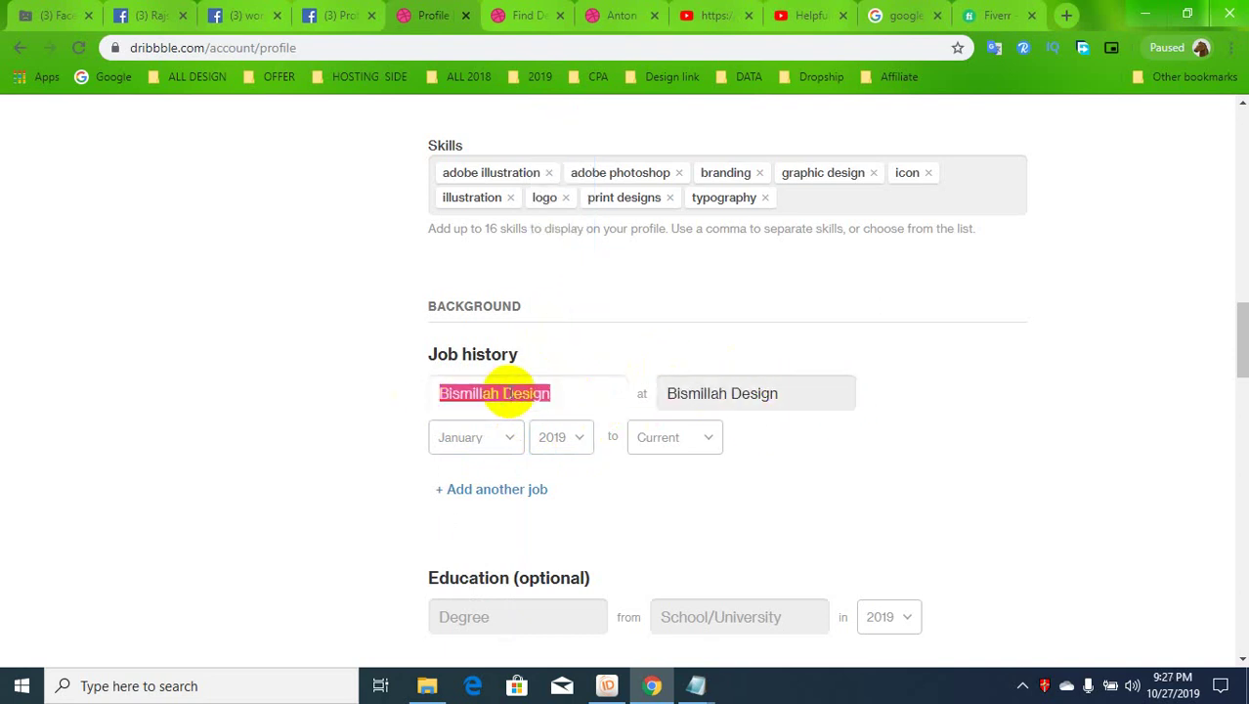
click(498, 397)
drag(500, 397, 407, 399)
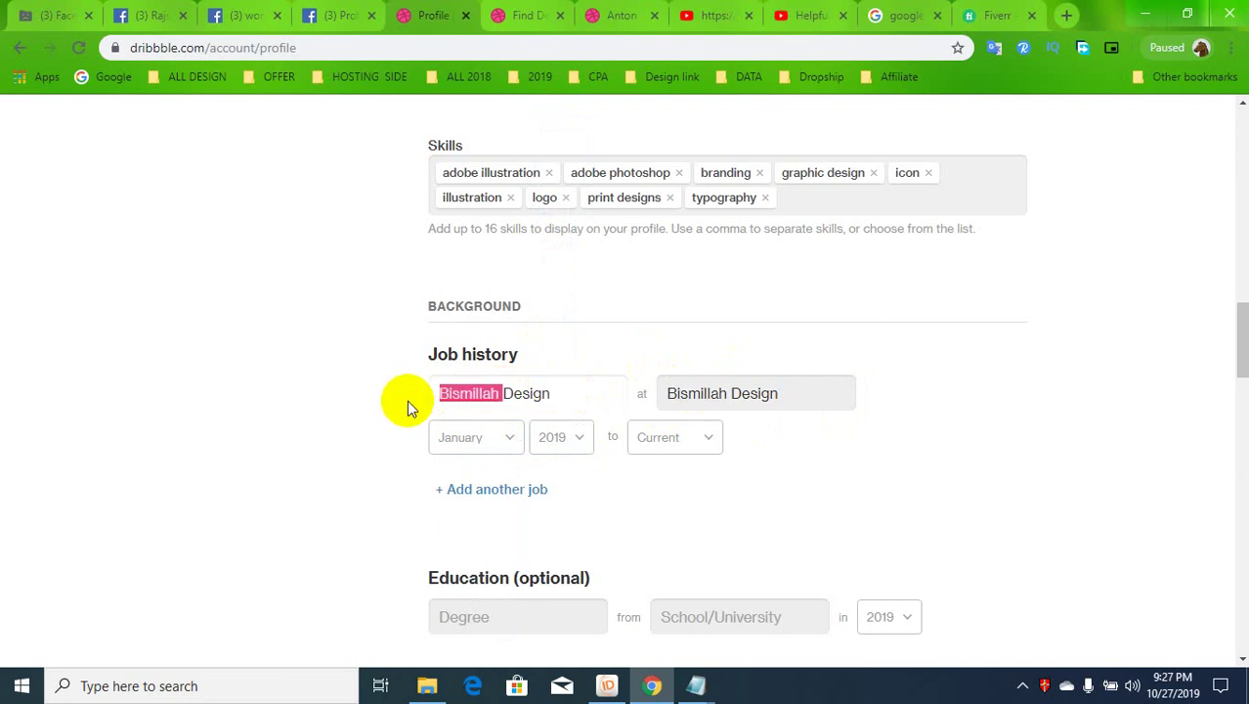
key(BackSpace)
click(520, 403)
Complete the role as 'Designer' and set the start year to 2015.
text(er)
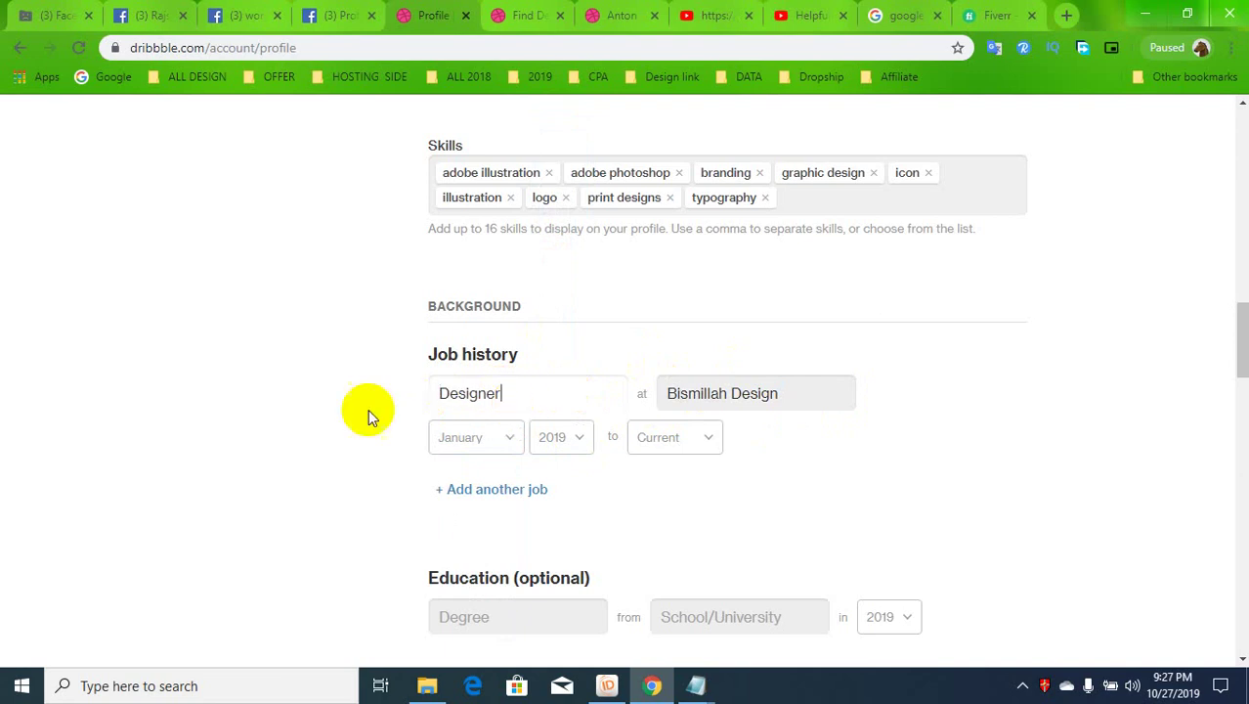
click(488, 437)
click(580, 448)
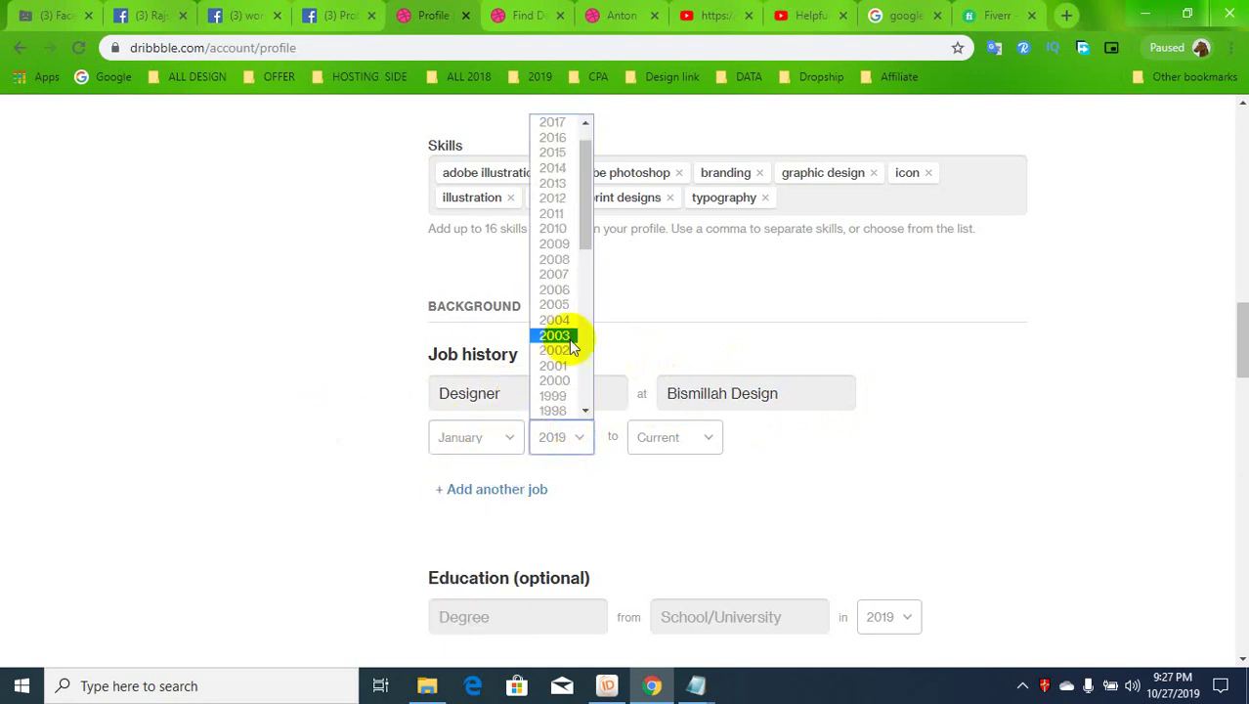
scroll(572, 416, down, 3)
scroll(574, 415, down, 5)
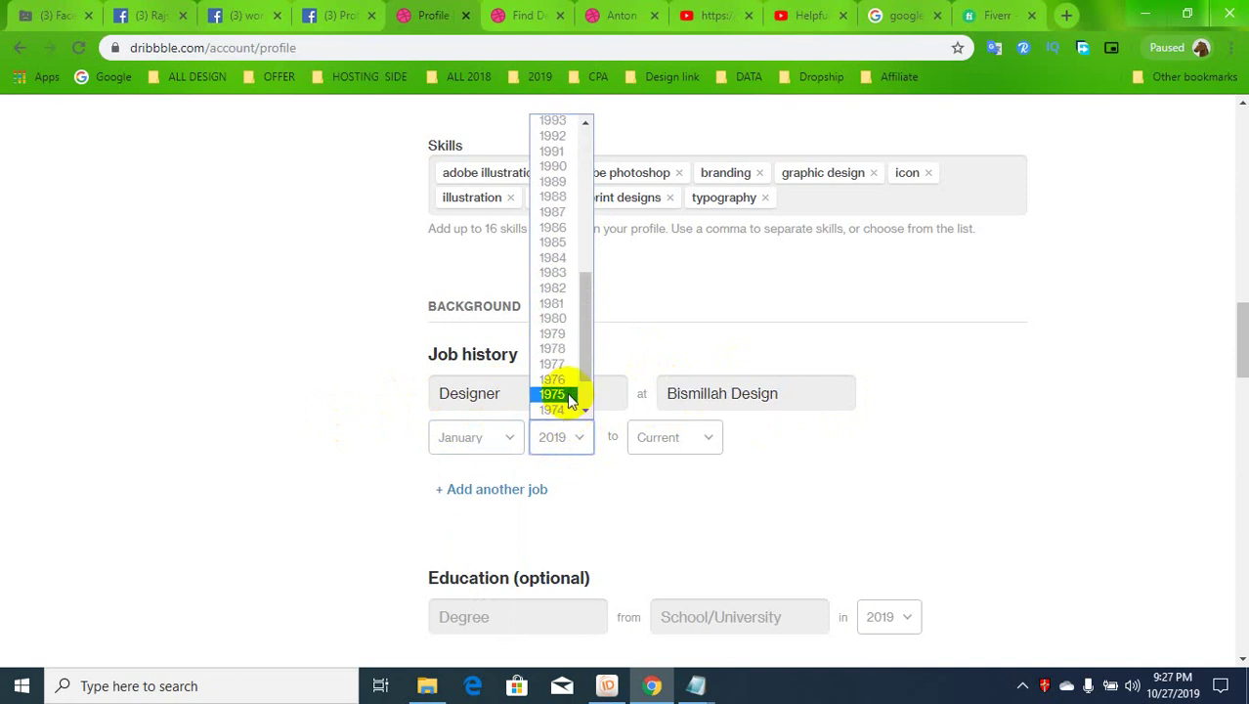
scroll(567, 391, up, 3)
scroll(566, 391, down, 5)
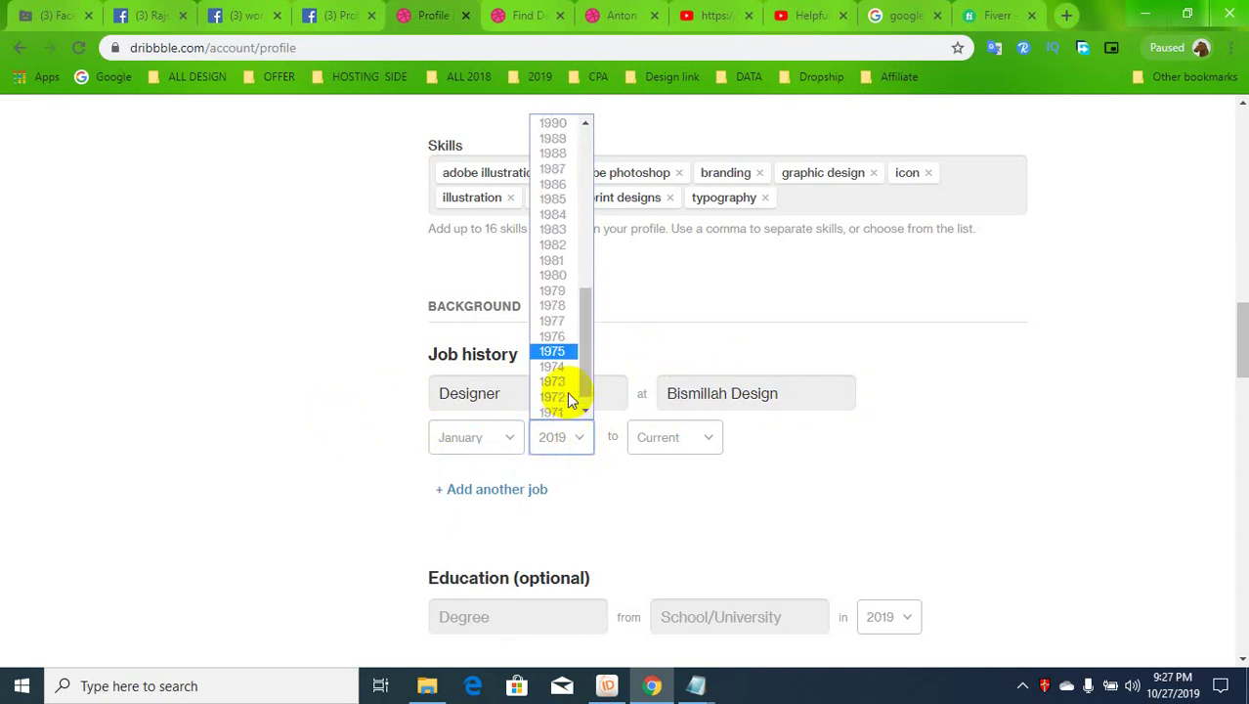
scroll(567, 390, up, 10)
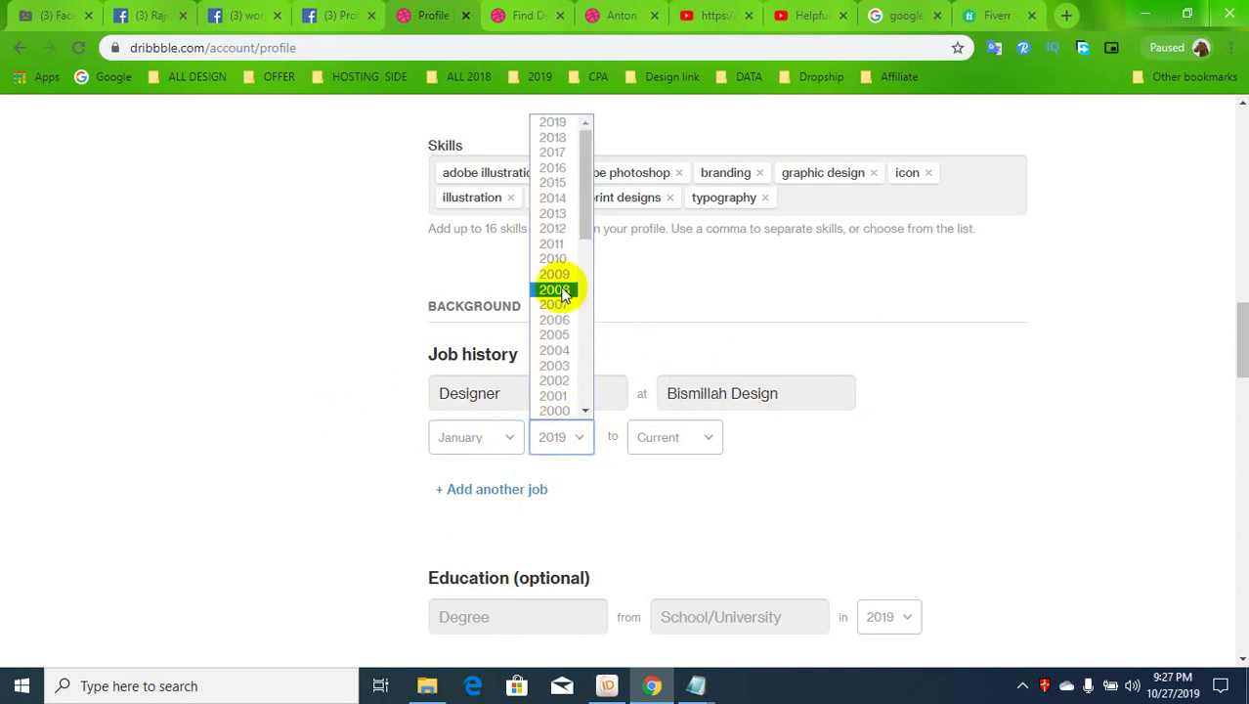
click(557, 184)
Set the end date to January 2015 and change the start year to 2011.
click(711, 447)
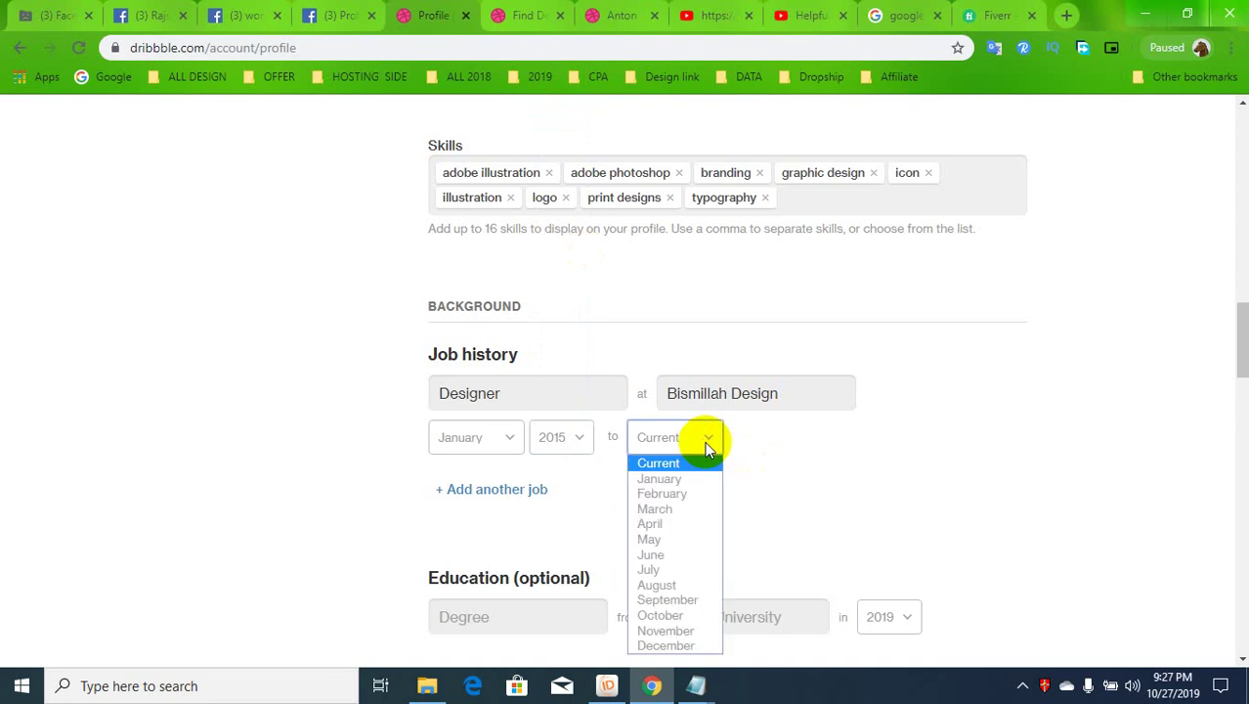
click(690, 481)
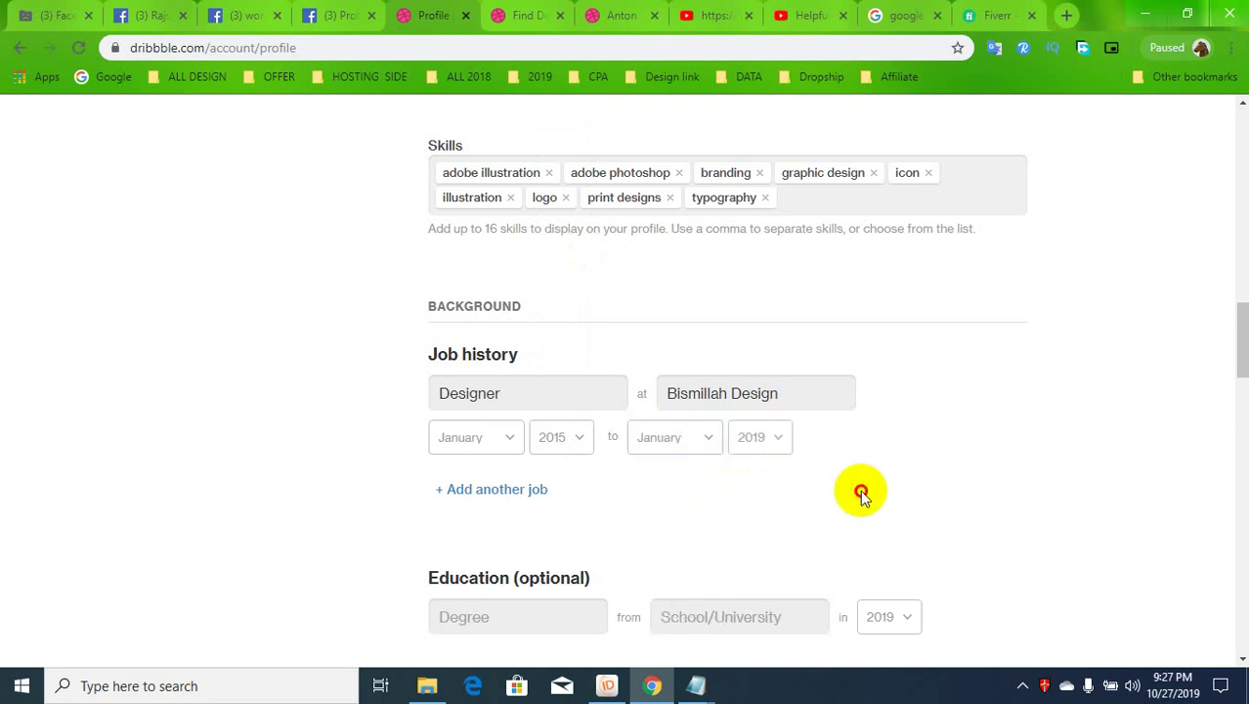
click(781, 436)
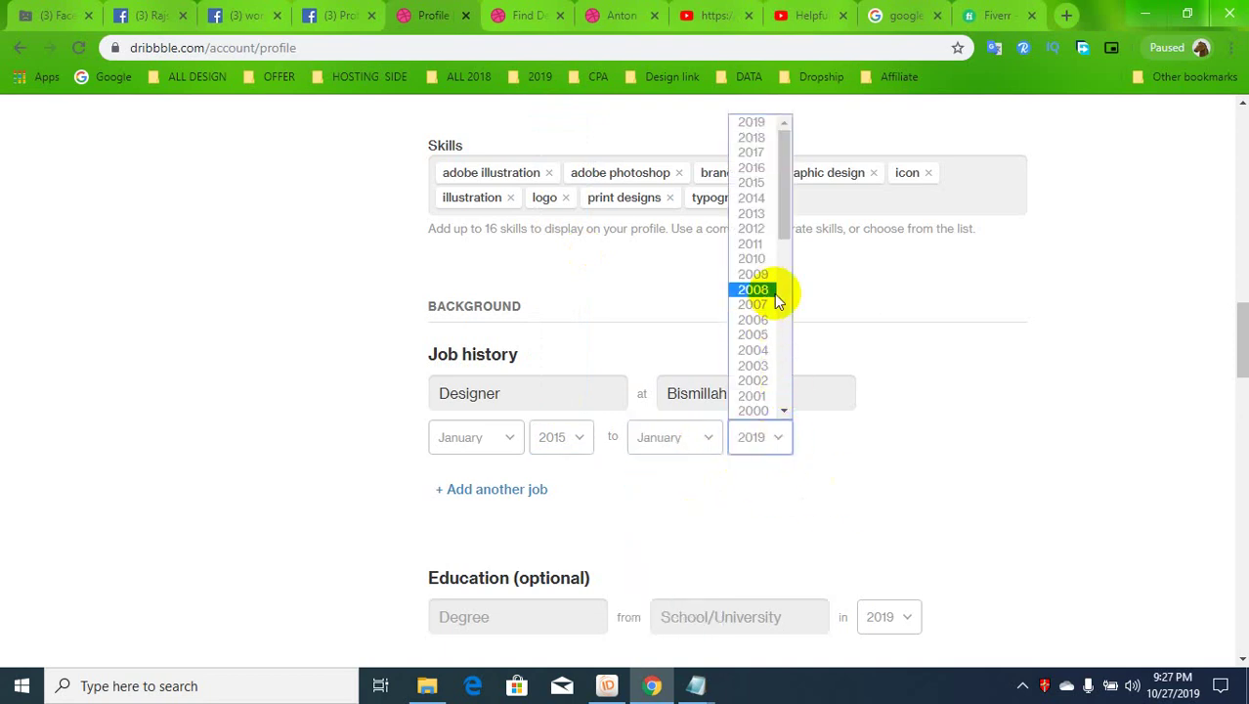
click(583, 442)
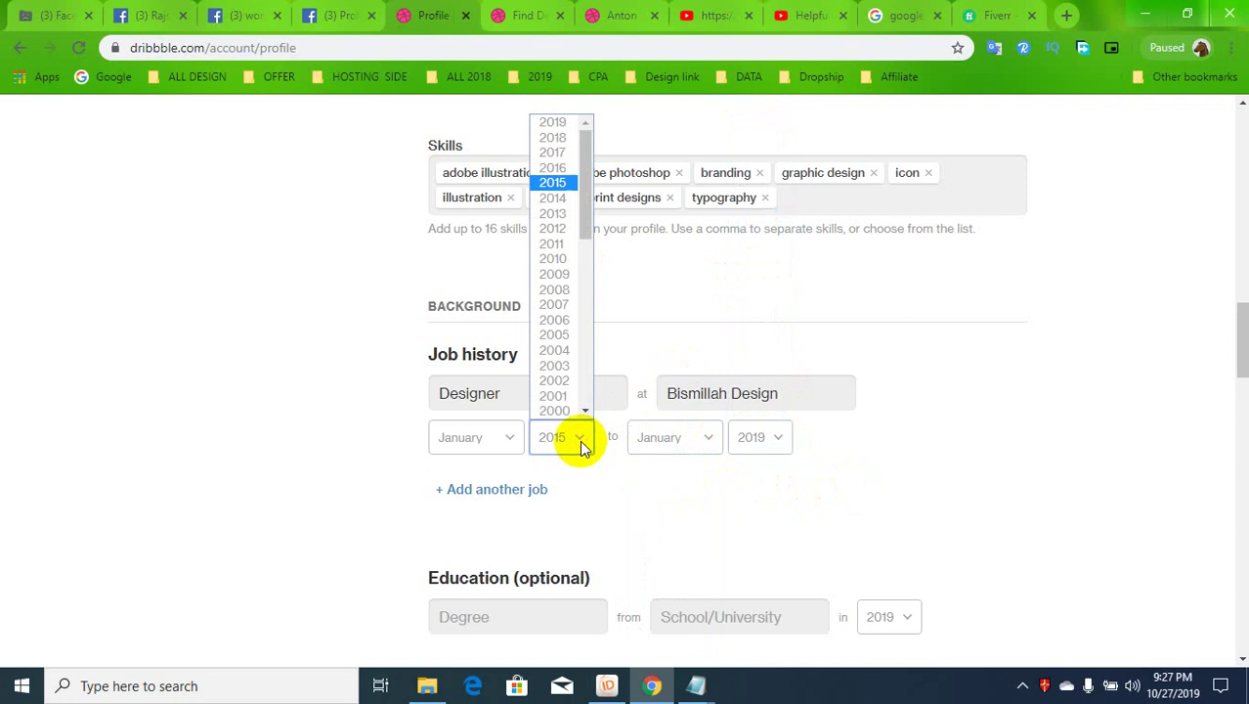
click(555, 243)
click(763, 436)
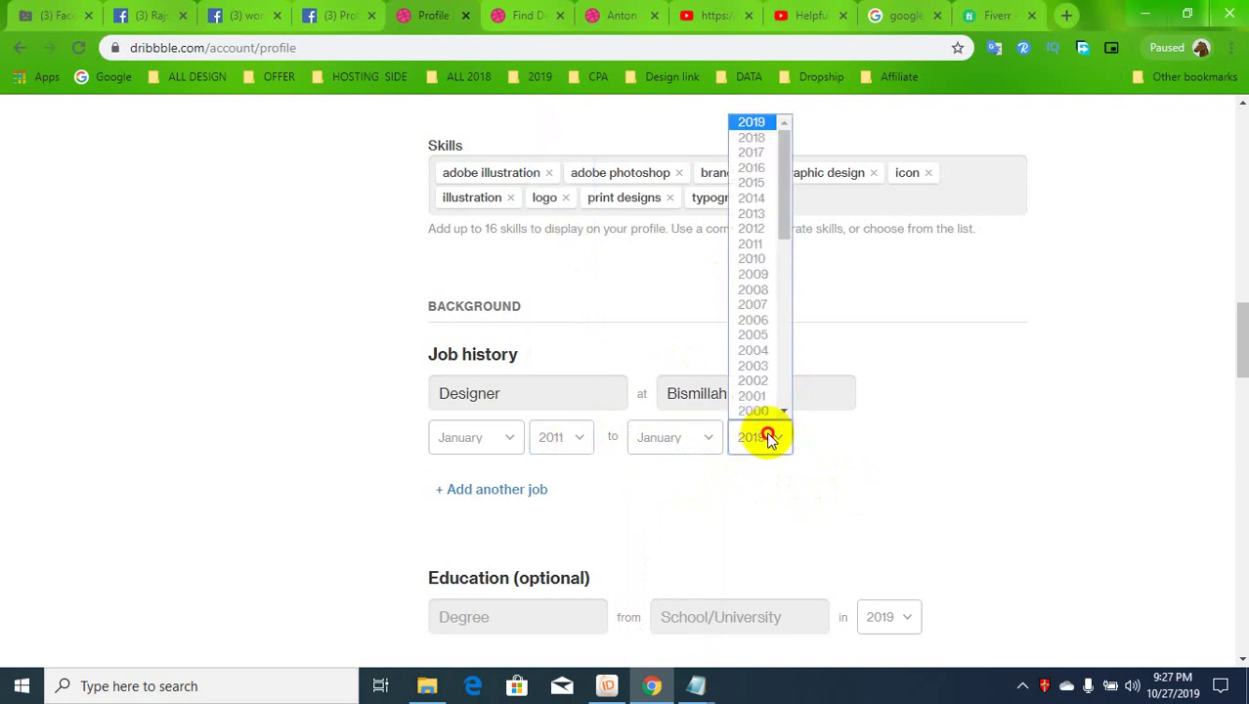
click(751, 182)
Visit the Education Degree, School and graduation year fields, leaving the year at 2019.
scroll(598, 430, down, 1)
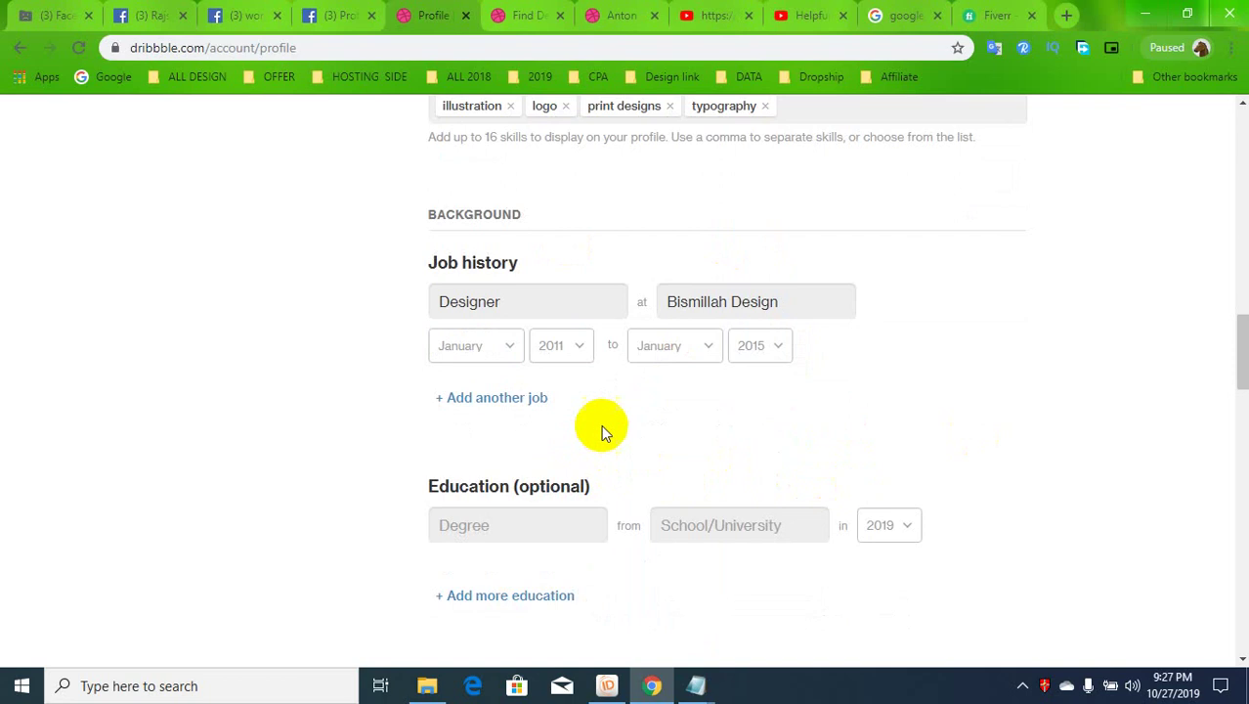
scroll(547, 410, down, 1)
click(528, 430)
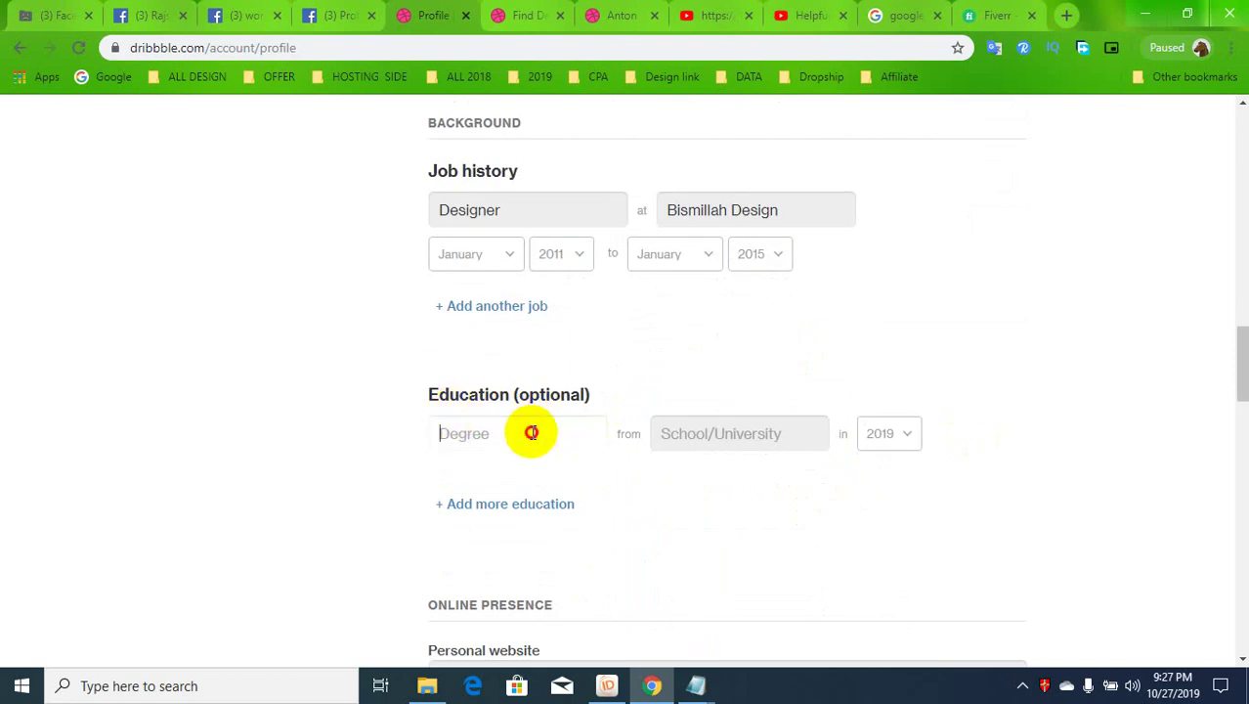
click(677, 433)
click(864, 433)
click(863, 436)
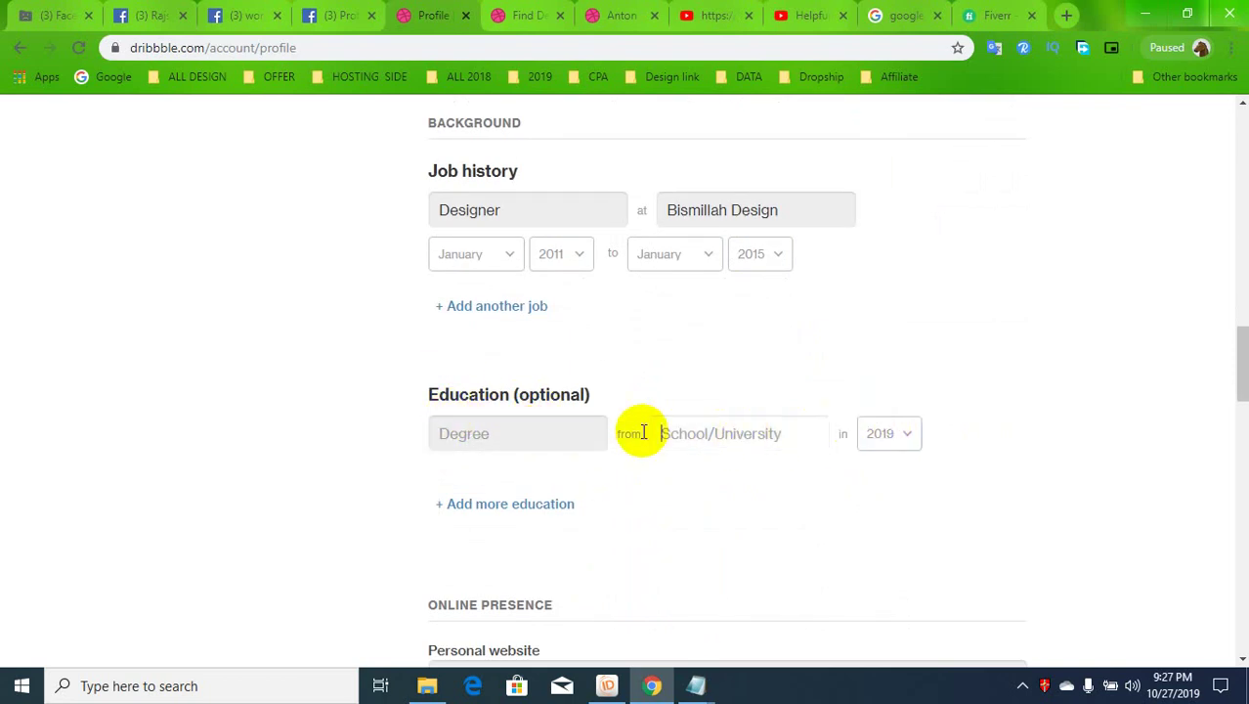
click(539, 431)
scroll(344, 446, down, 1)
scroll(344, 446, down, 2)
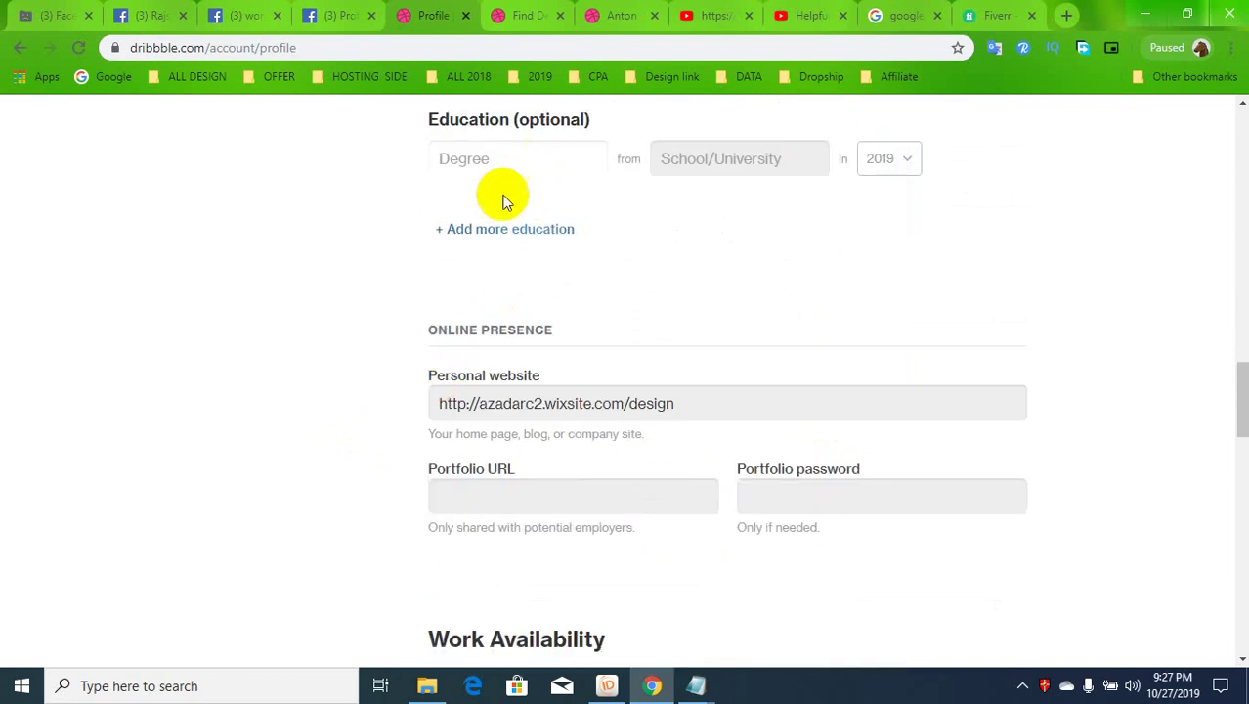
scroll(330, 354, up, 2)
scroll(345, 338, up, 2)
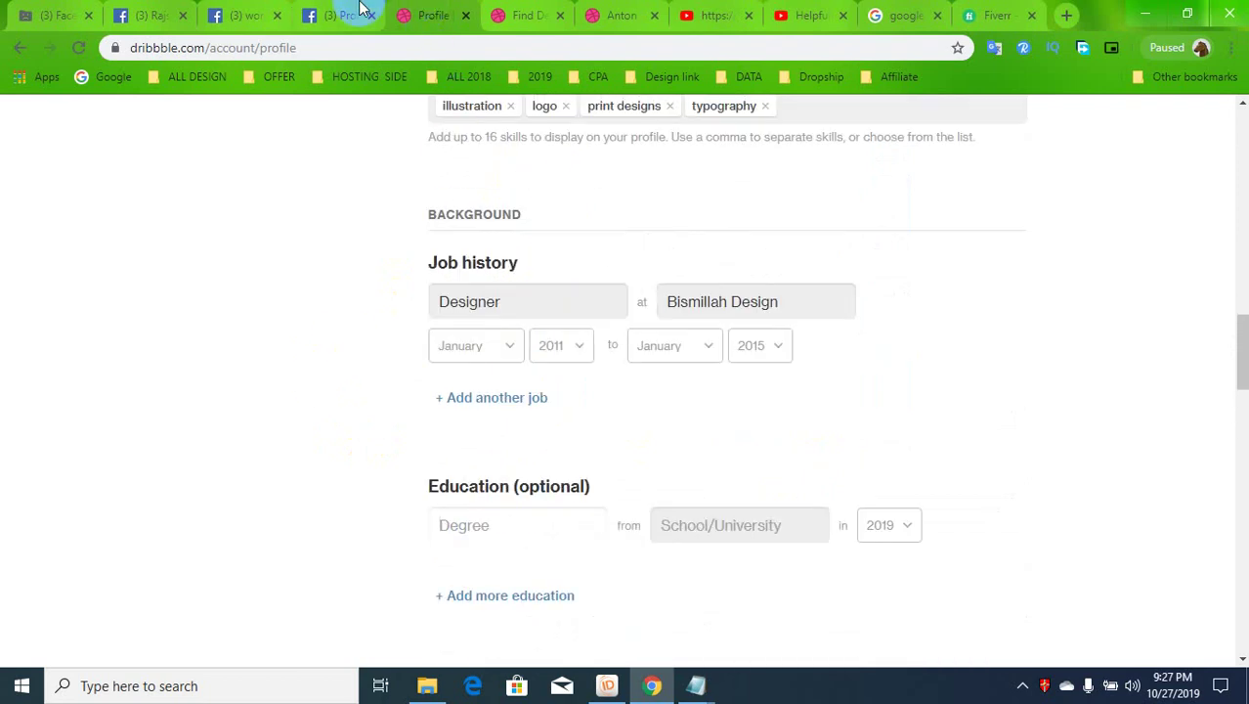
Reload Facebook, then open 'Freelancer | Dashboard' from the 2019 bookmarks folder.
click(240, 46)
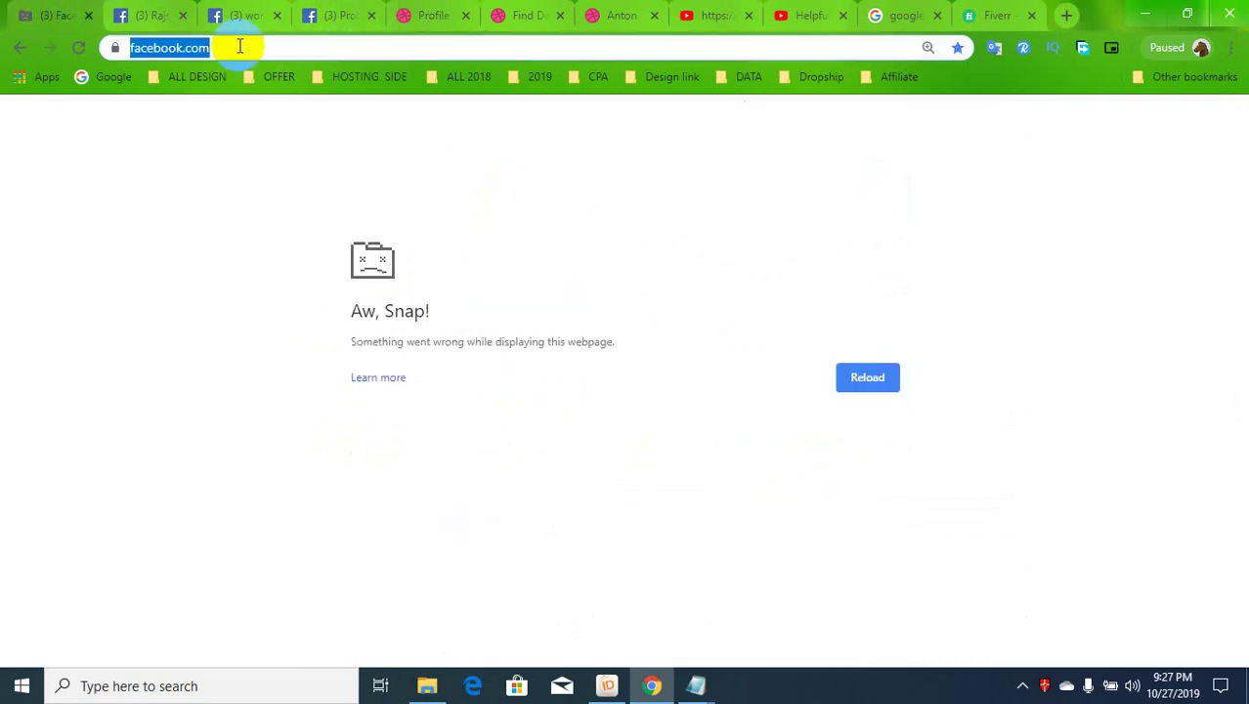
click(167, 81)
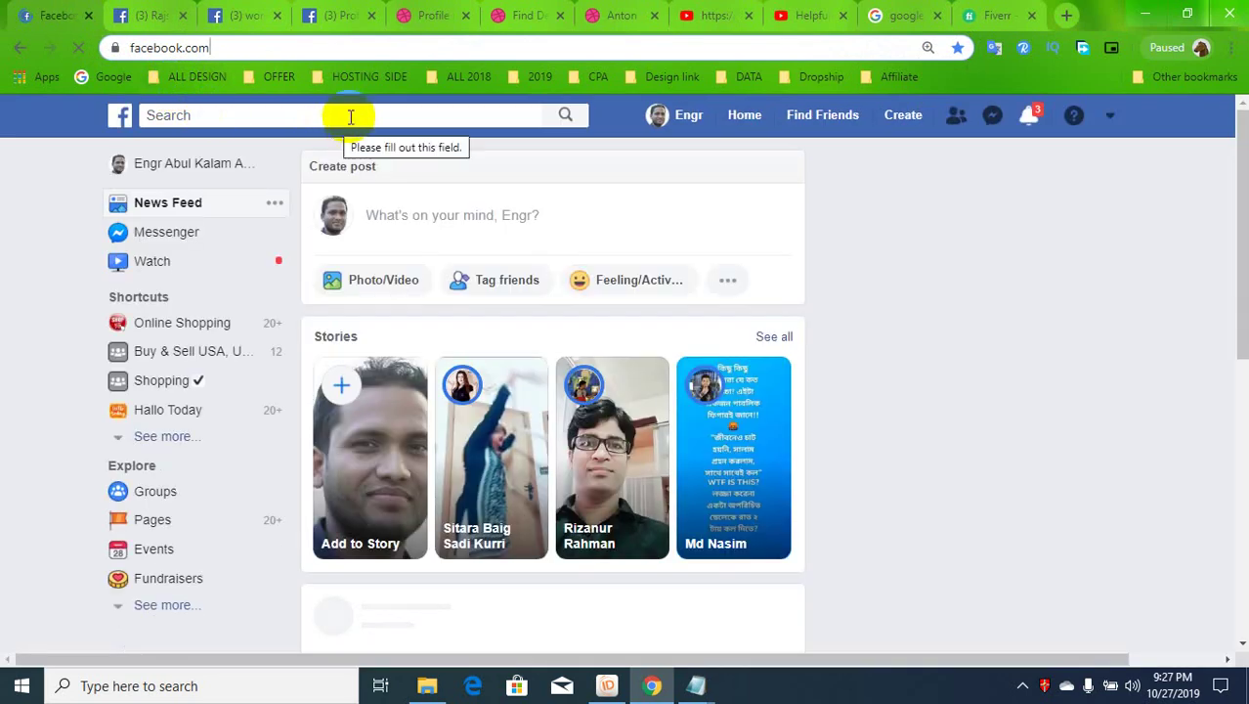
click(521, 76)
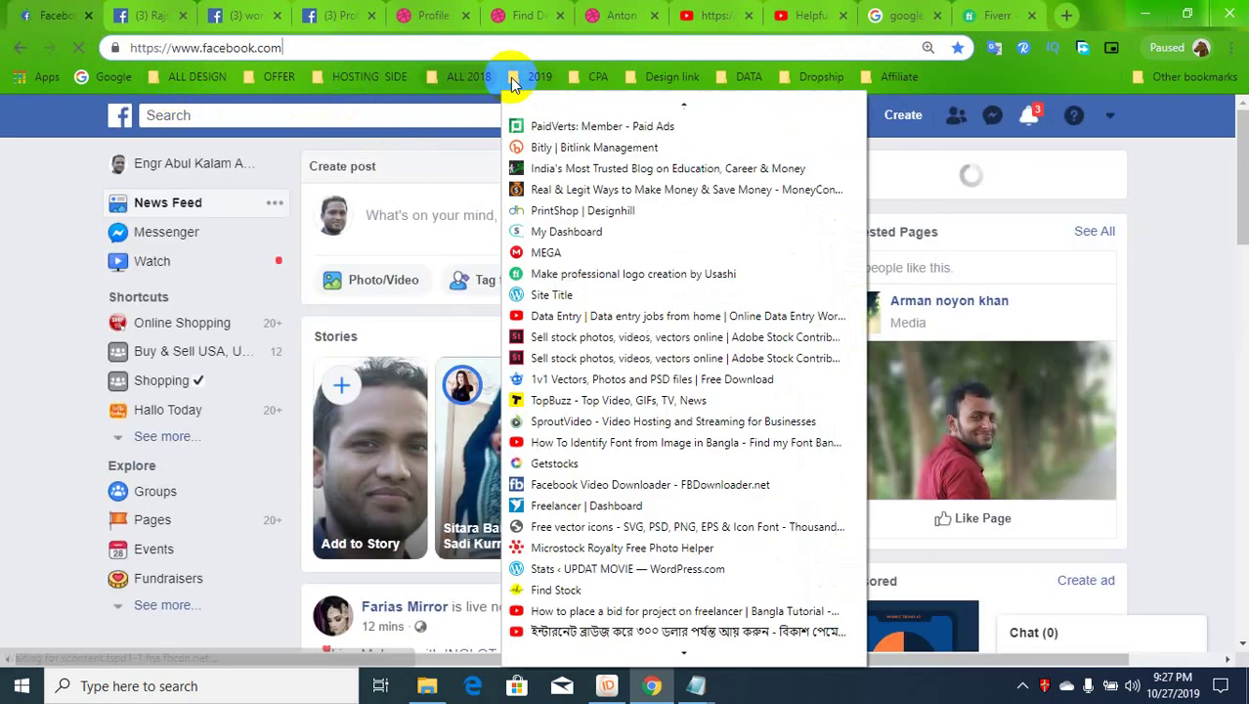
click(527, 76)
click(524, 75)
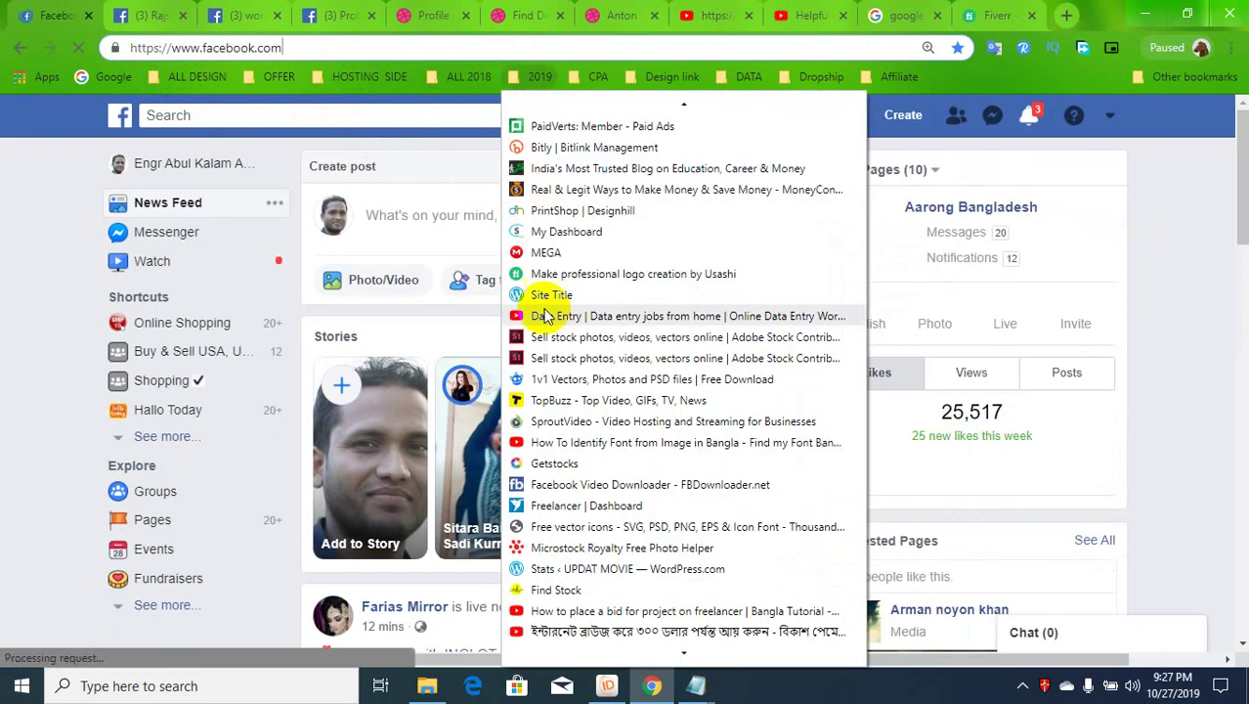
click(563, 509)
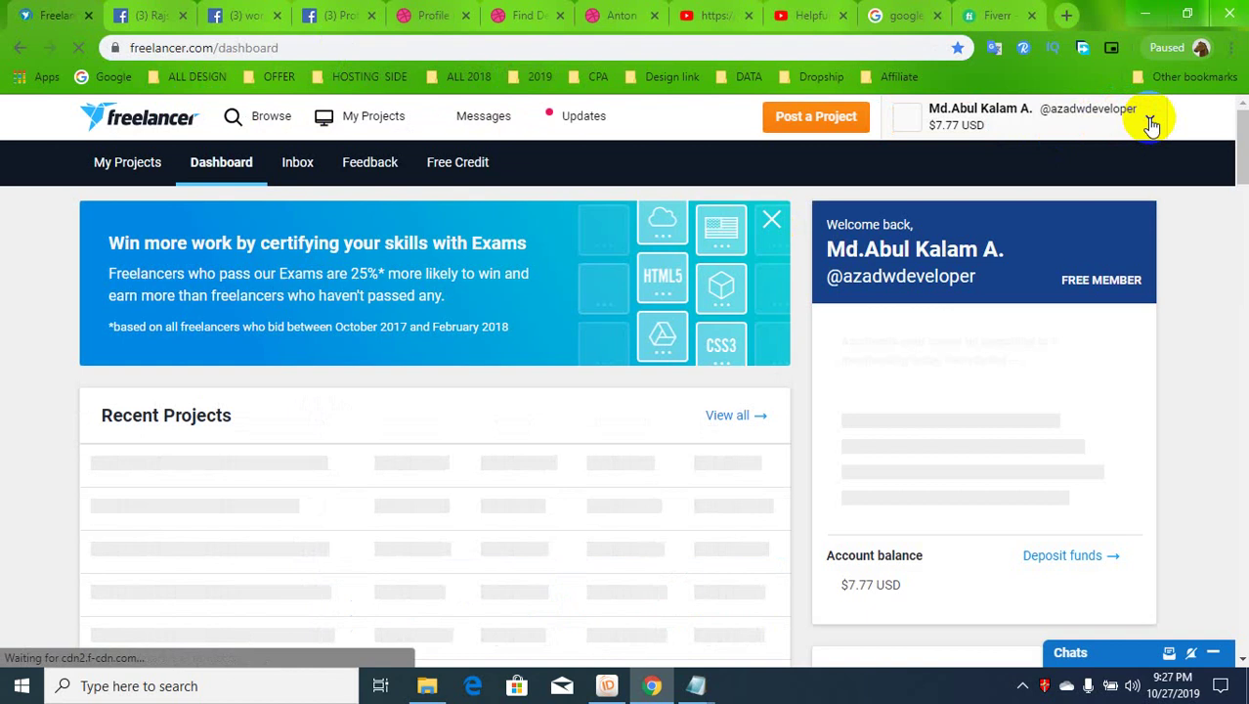
Open View Profile from the Freelancer account menu, look it over, then return to the Dribbble tab.
click(1149, 119)
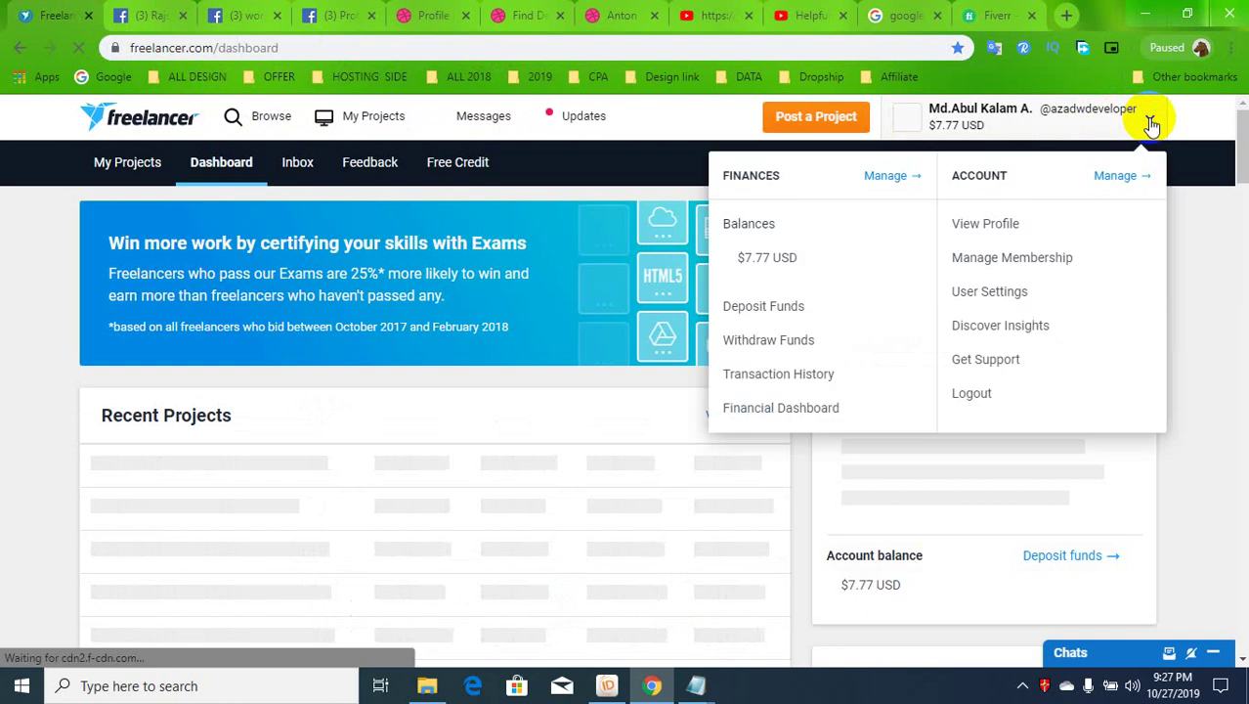
click(962, 240)
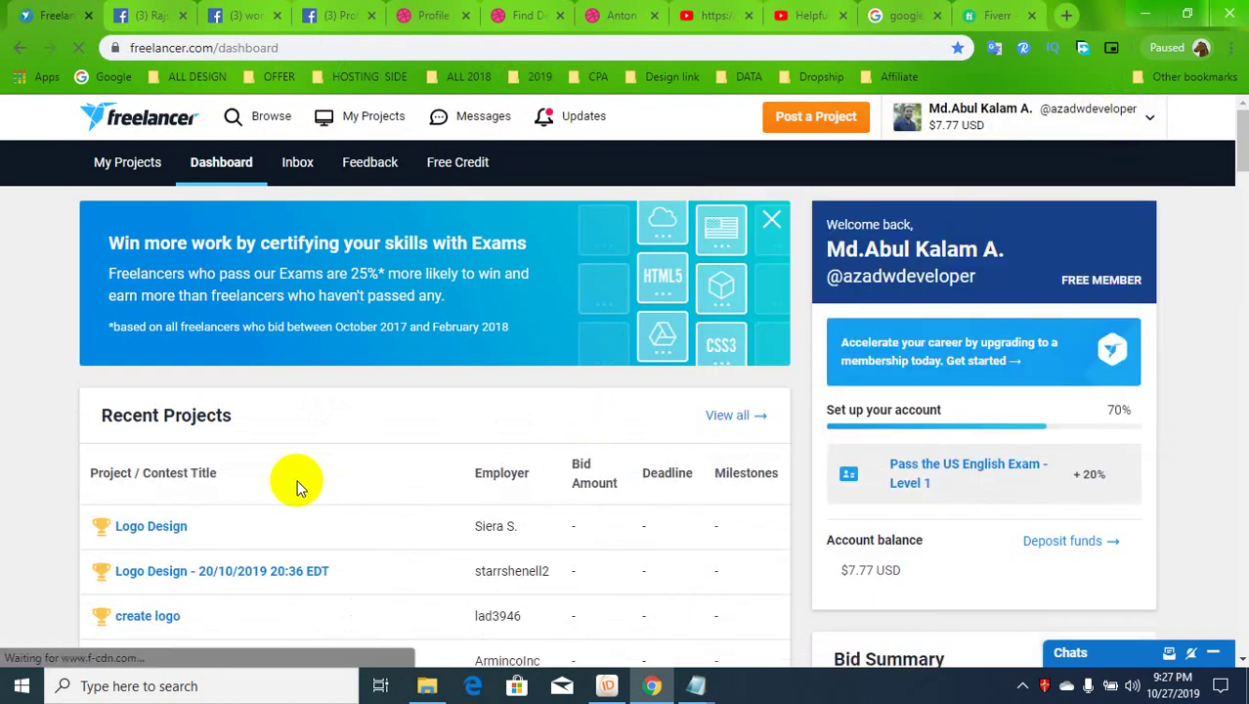
scroll(299, 486, down, 3)
scroll(301, 479, down, 4)
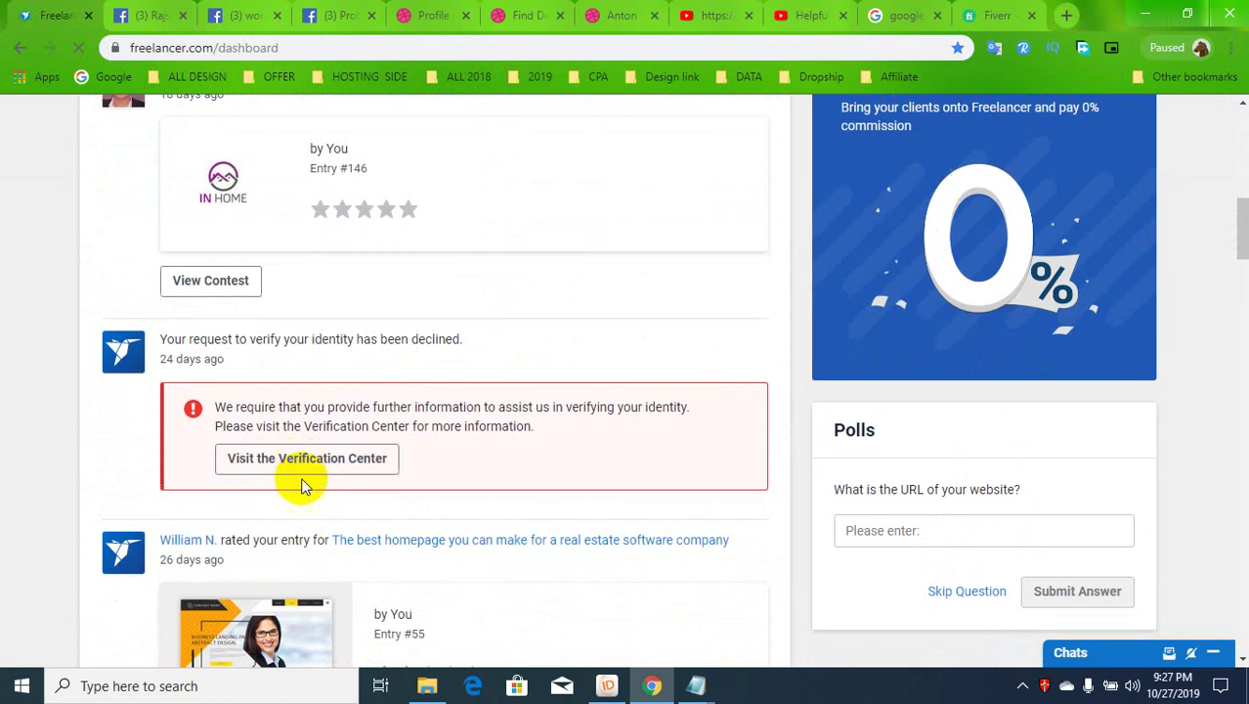
scroll(302, 480, up, 4)
scroll(476, 400, up, 3)
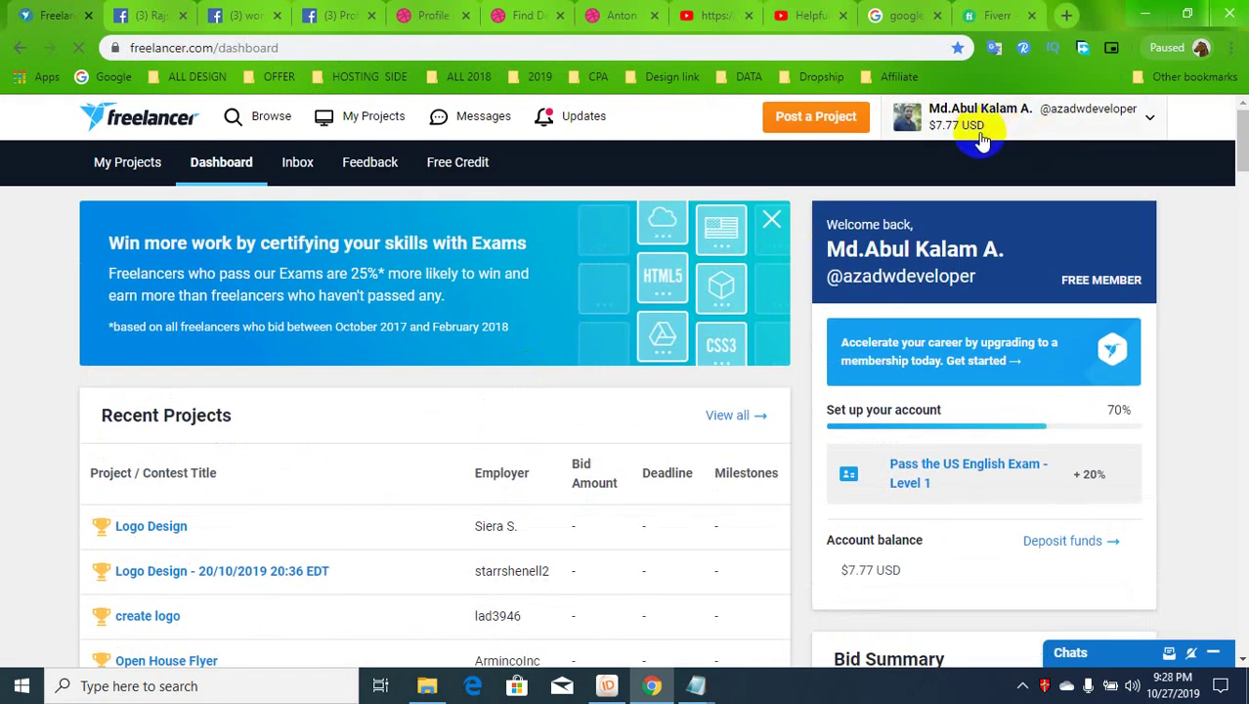
click(396, 282)
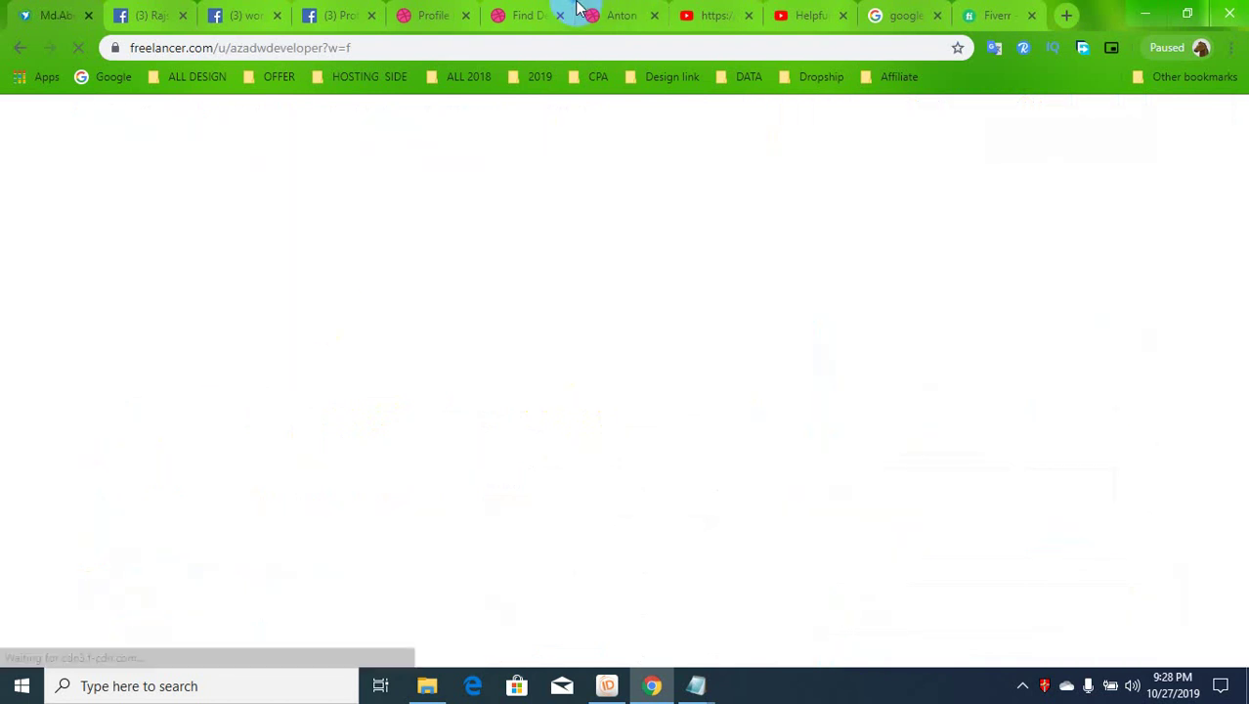
click(542, 14)
Go back to the Dribbble profile settings and click into the education Degree and School fields.
key(ctrl+shift+Tab)
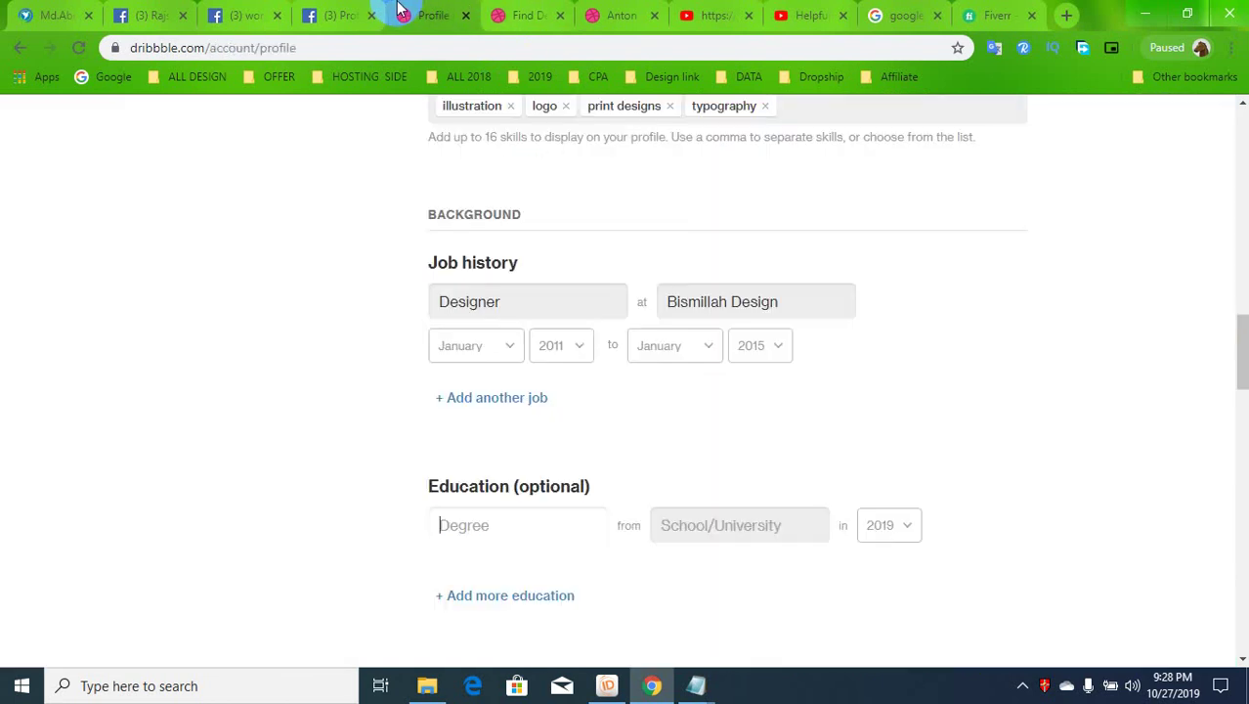
scroll(577, 512, down, 1)
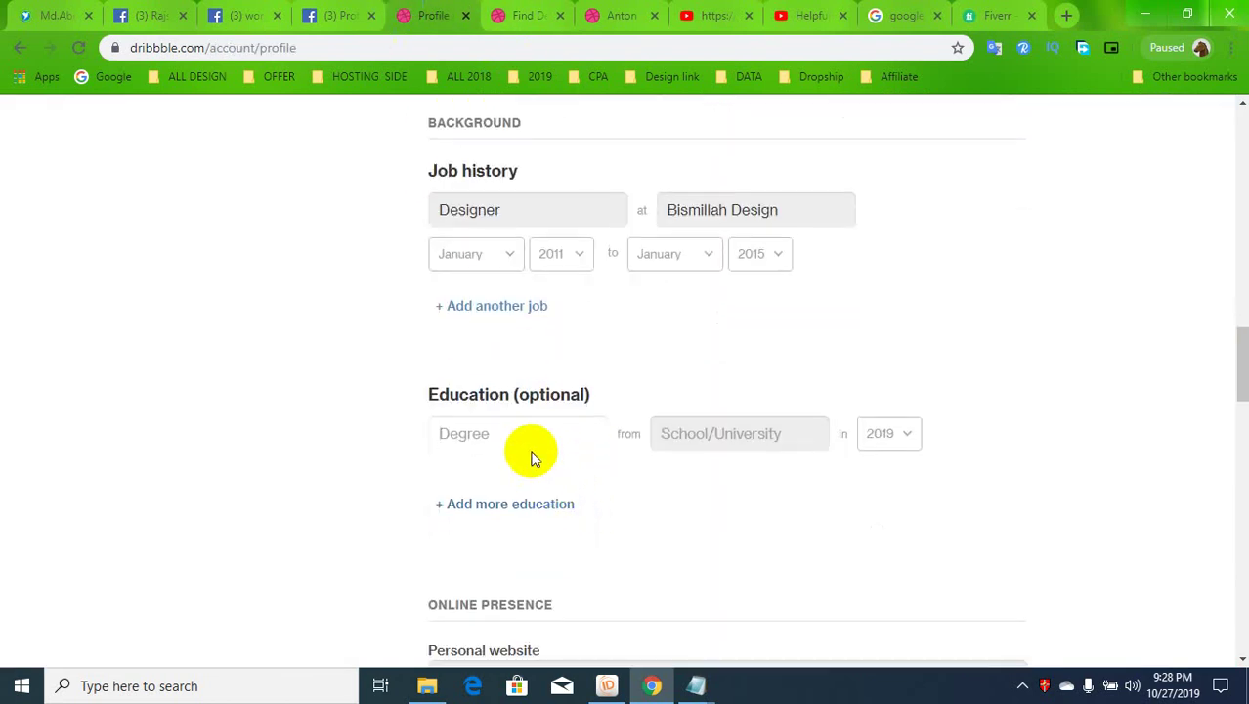
click(702, 439)
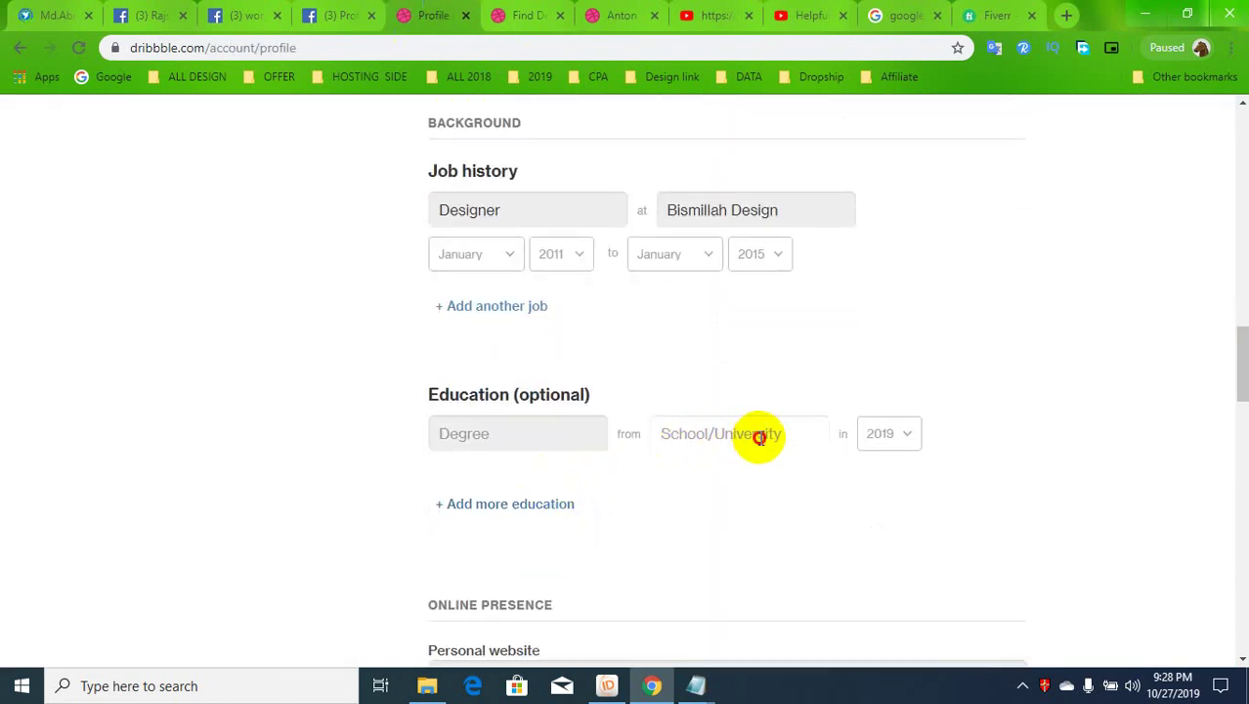
click(554, 444)
Load the pasted Behance profile address in the Google Translate tab.
click(27, 8)
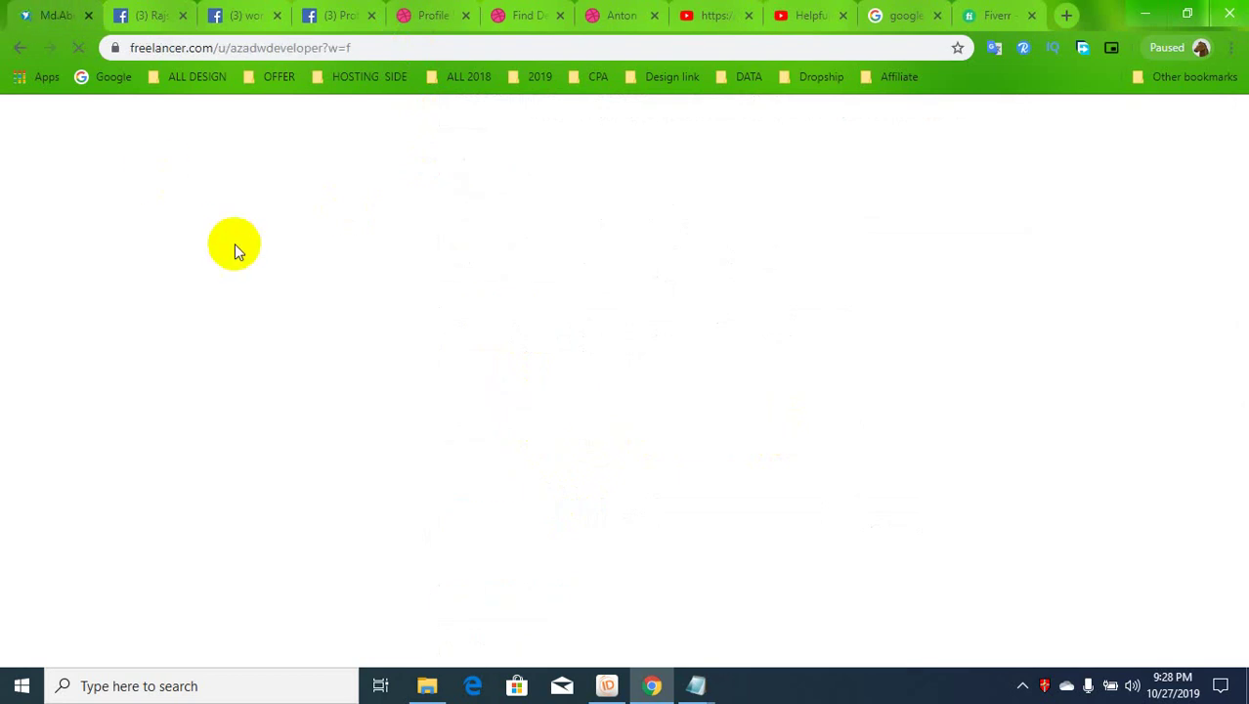
click(909, 15)
click(897, 49)
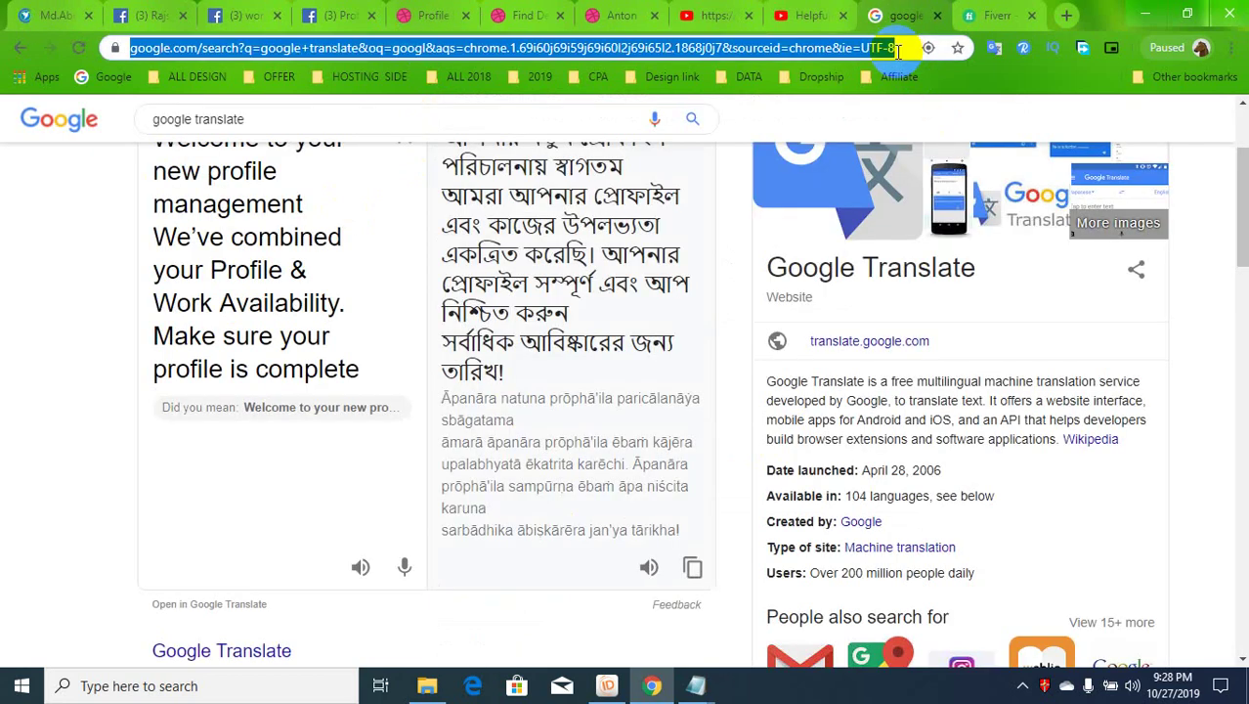
key(ctrl+v)
click(399, 84)
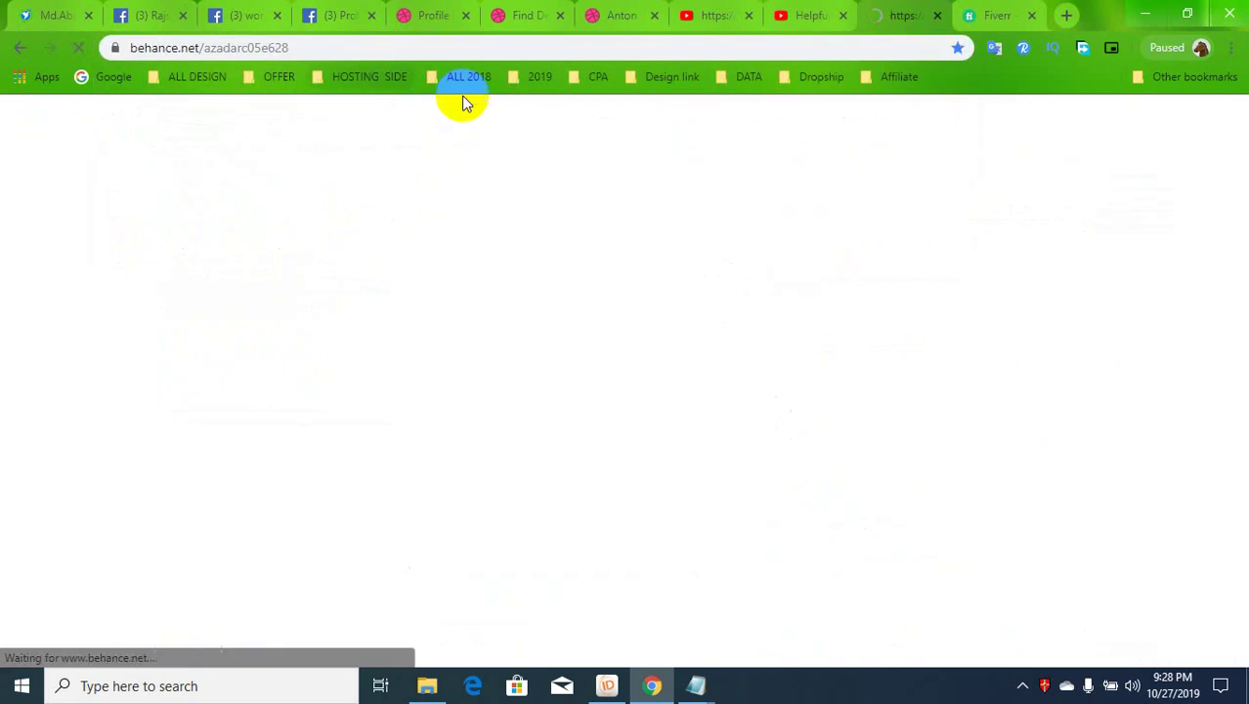
Check the Fiverr tab and scroll the Freelancer profile before returning to Behance.
click(996, 15)
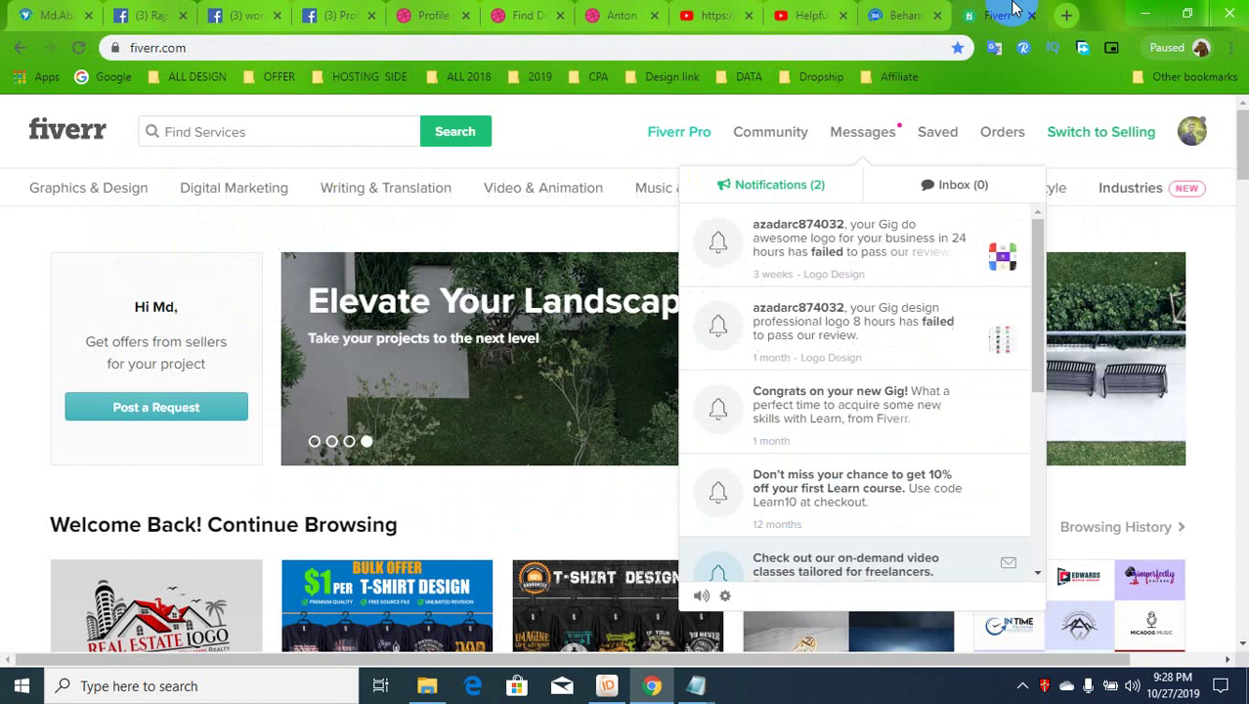
click(912, 12)
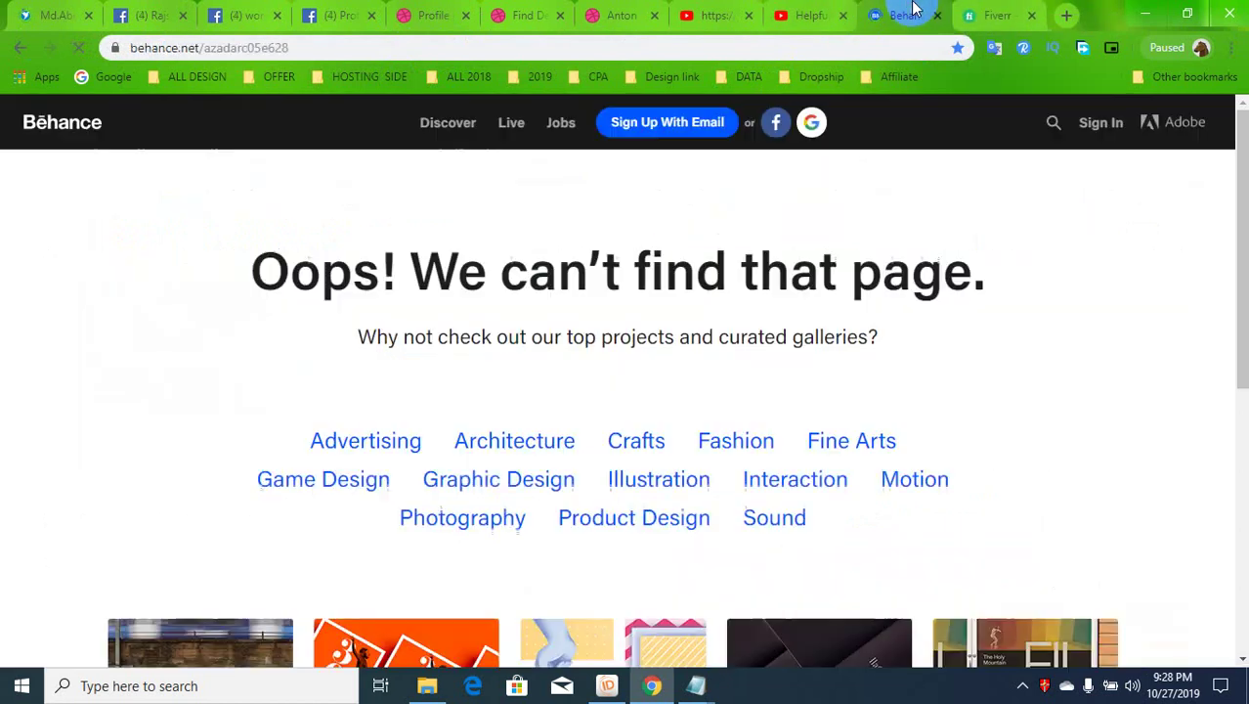
click(1079, 140)
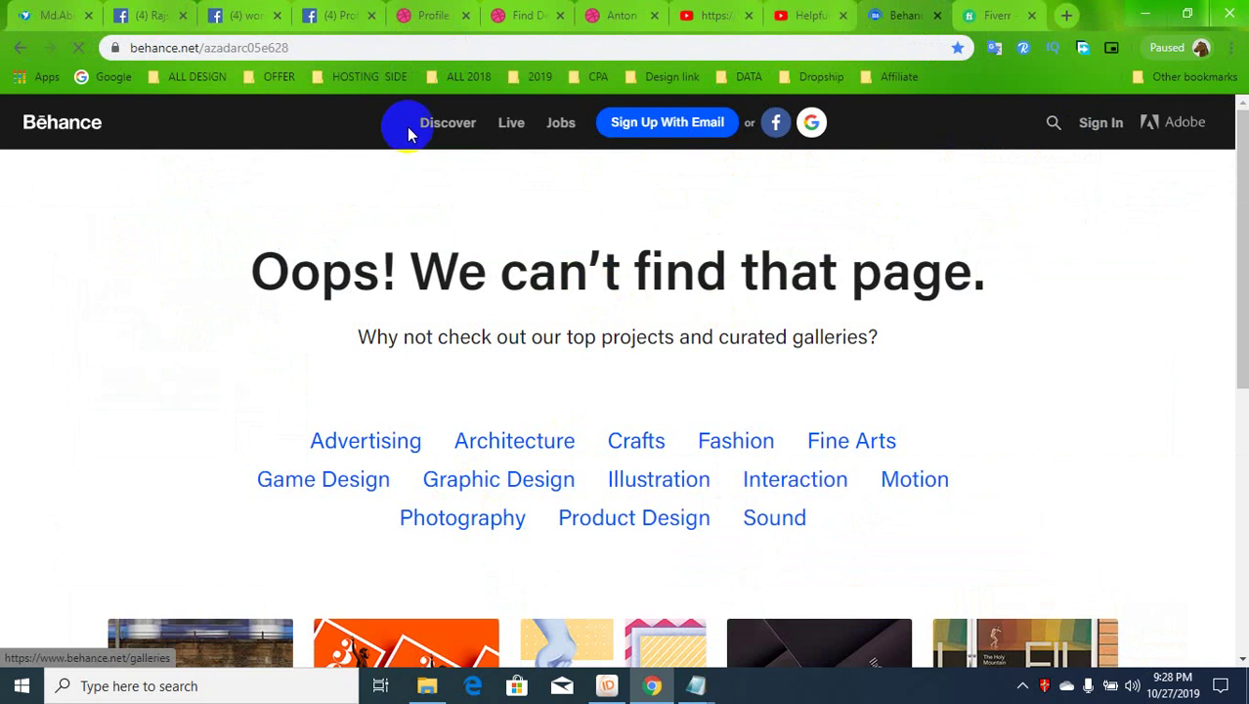
click(53, 14)
scroll(364, 435, down, 3)
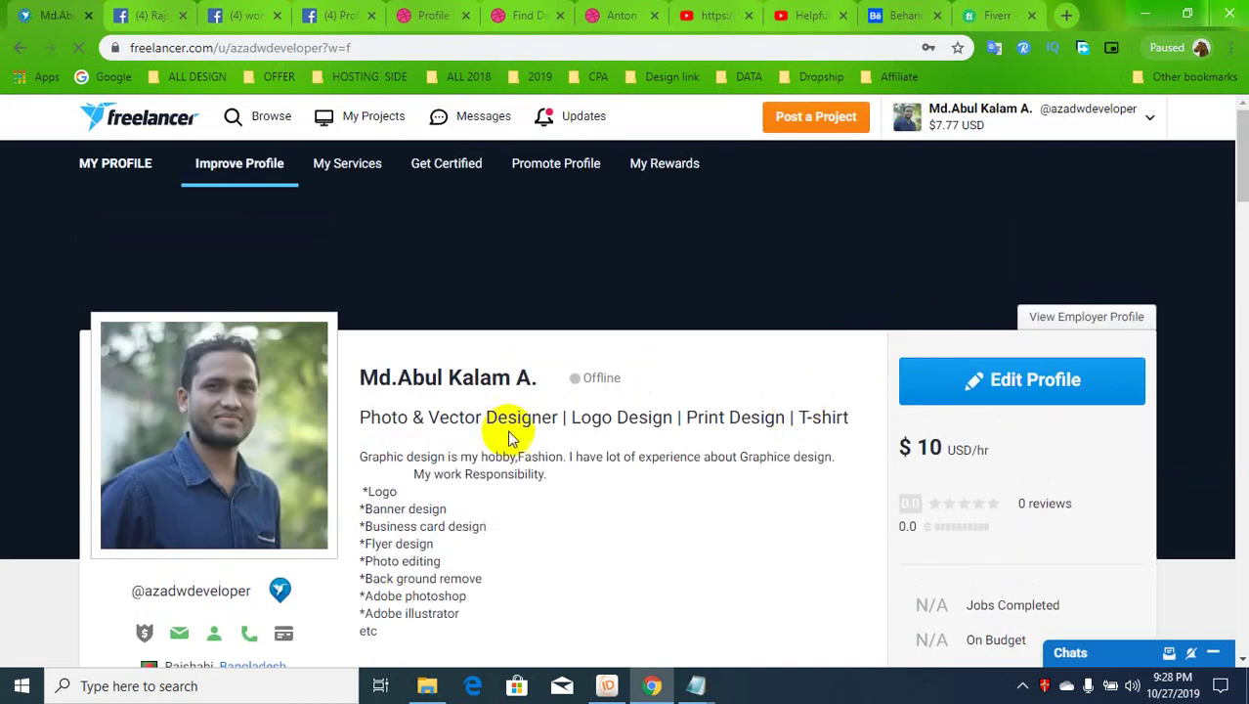
scroll(508, 410, down, 2)
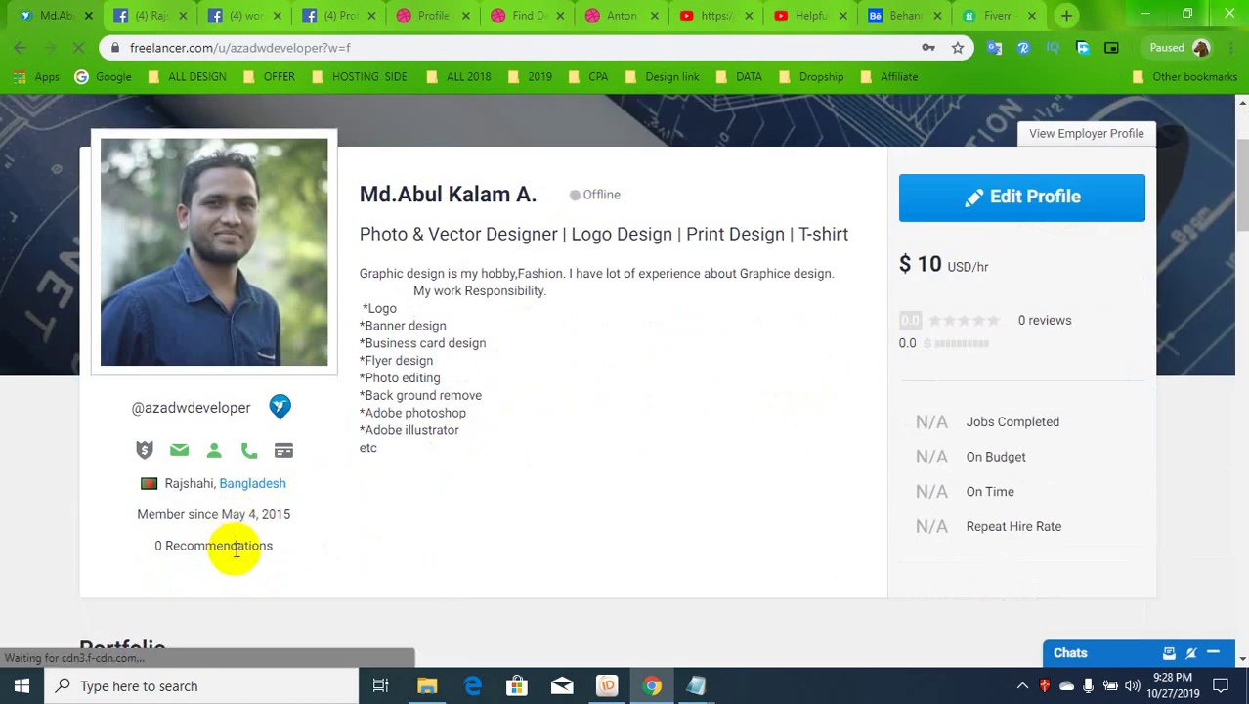
scroll(205, 537, down, 2)
scroll(230, 469, up, 1)
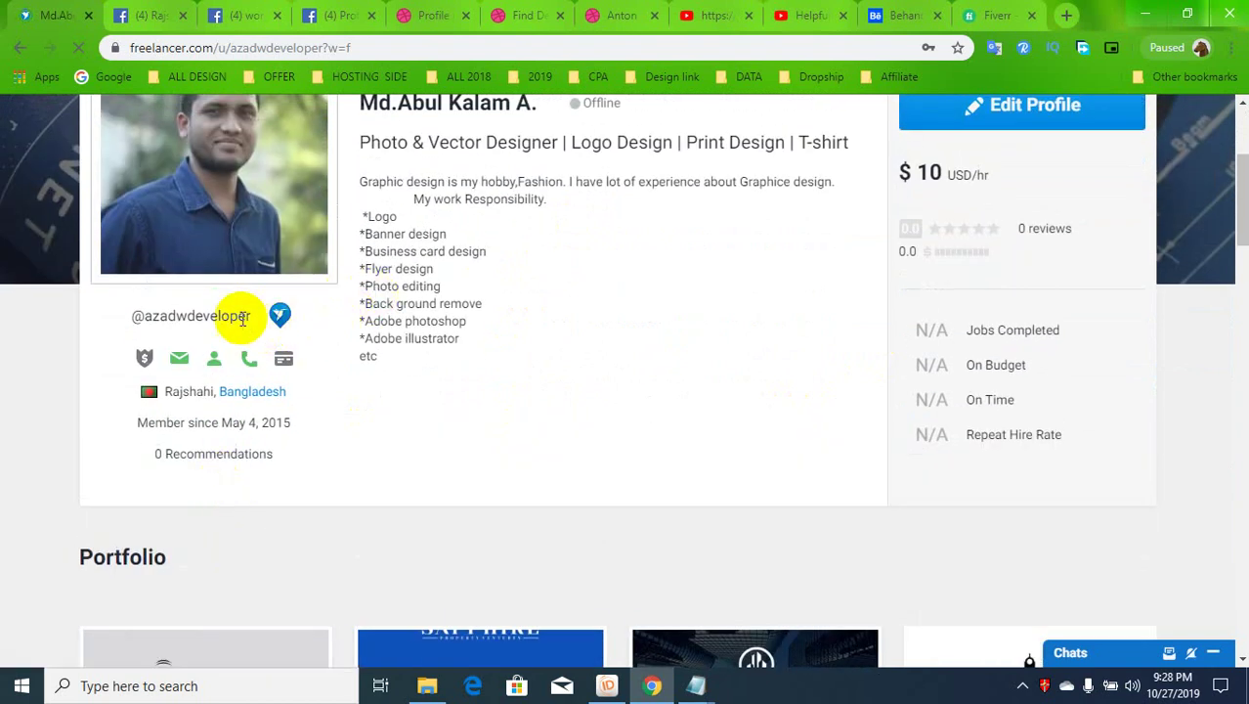
scroll(684, 366, up, 1)
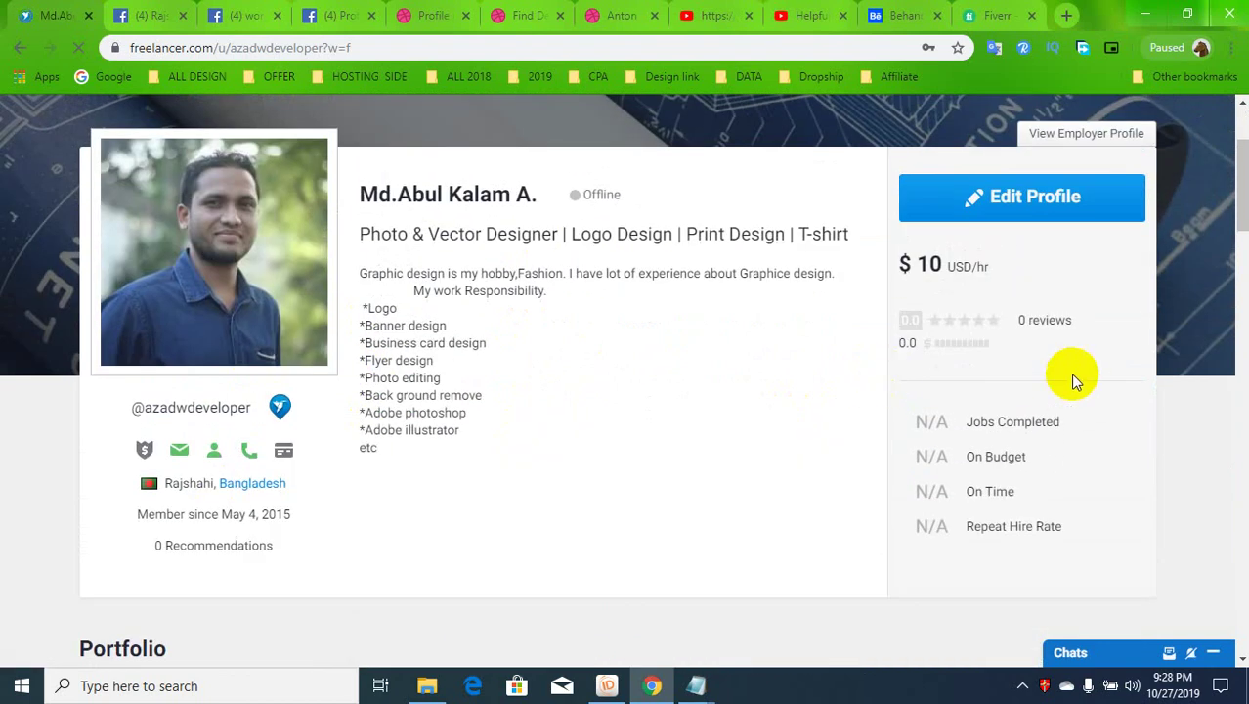
scroll(1070, 372, up, 1)
click(904, 15)
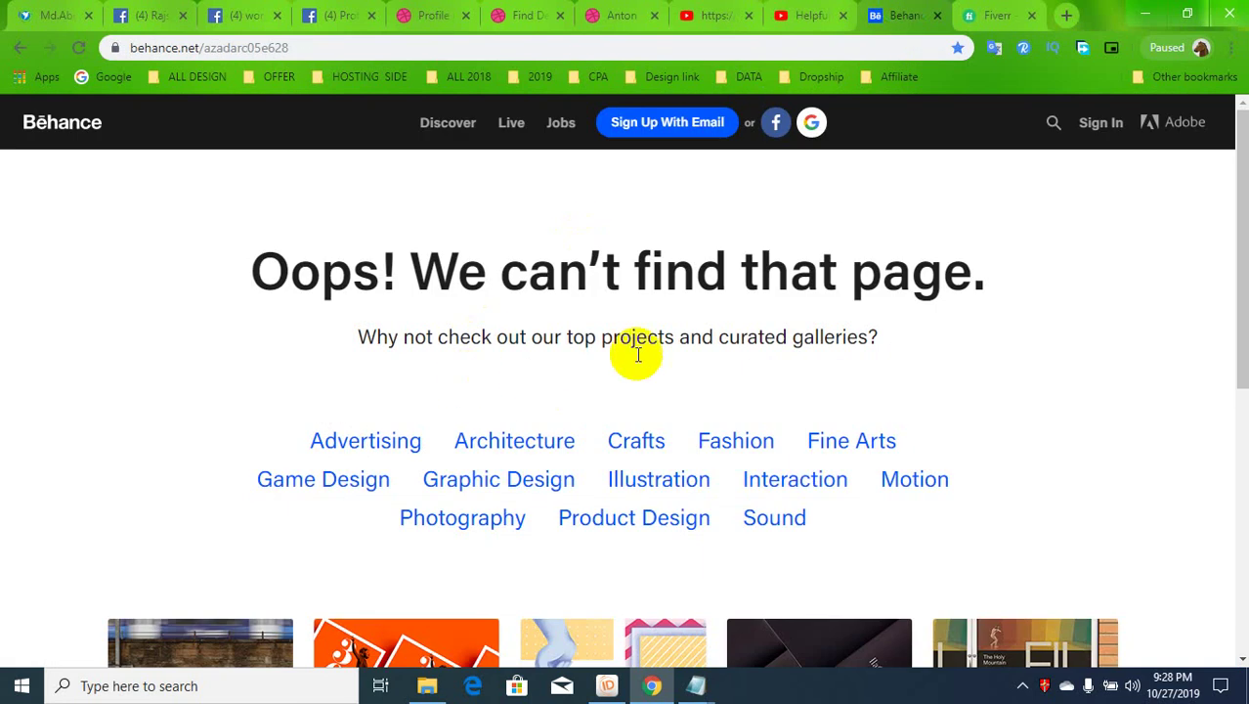
Sign in to Behance with the account e-mail and open the Behance profile page.
click(1095, 127)
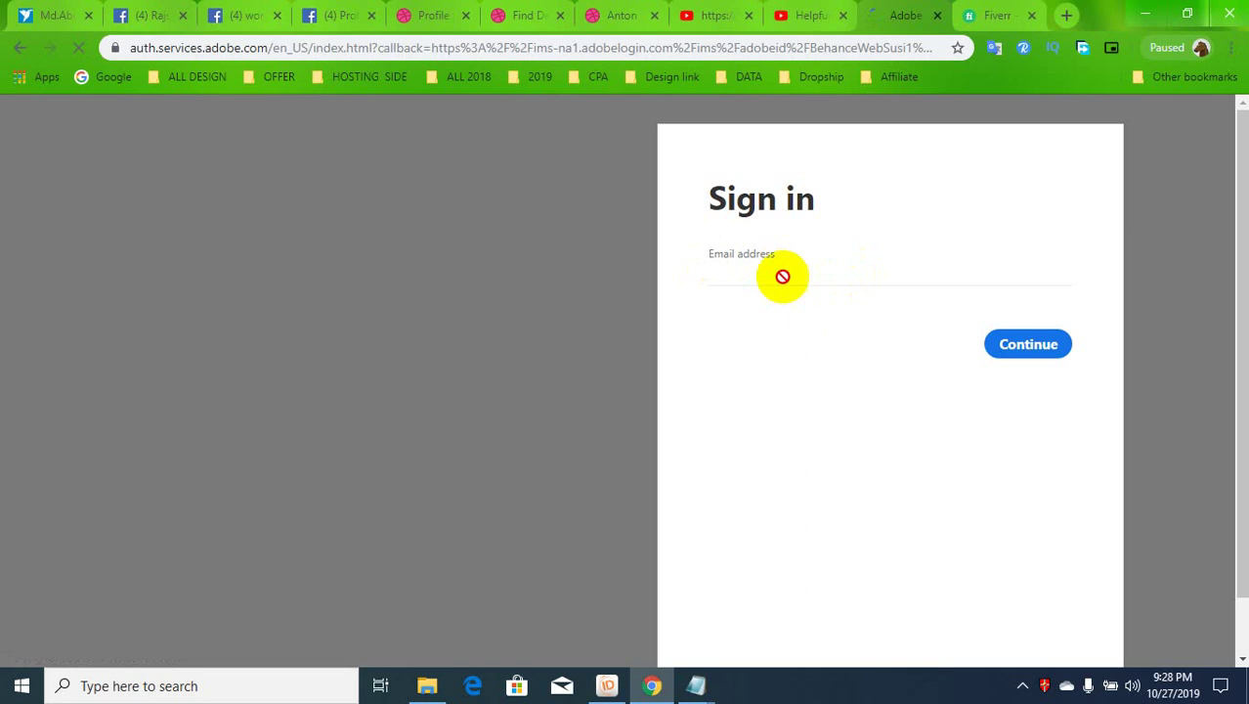
click(710, 267)
key(Return)
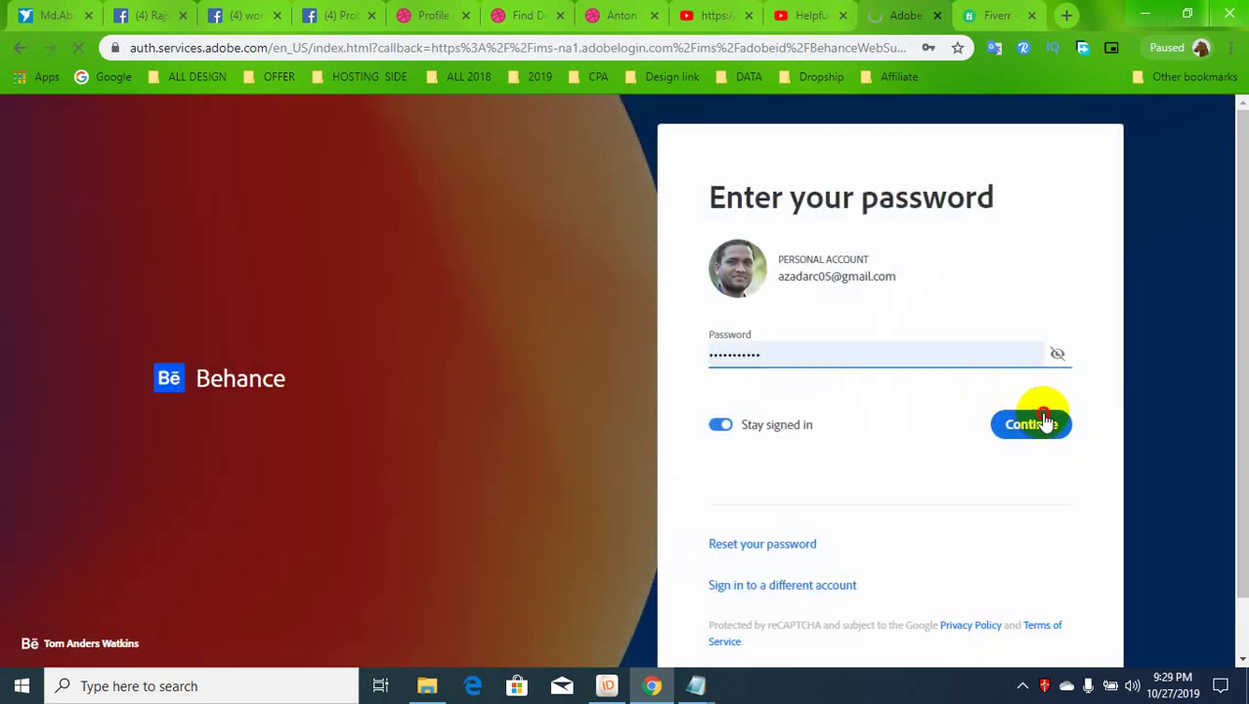
click(1041, 416)
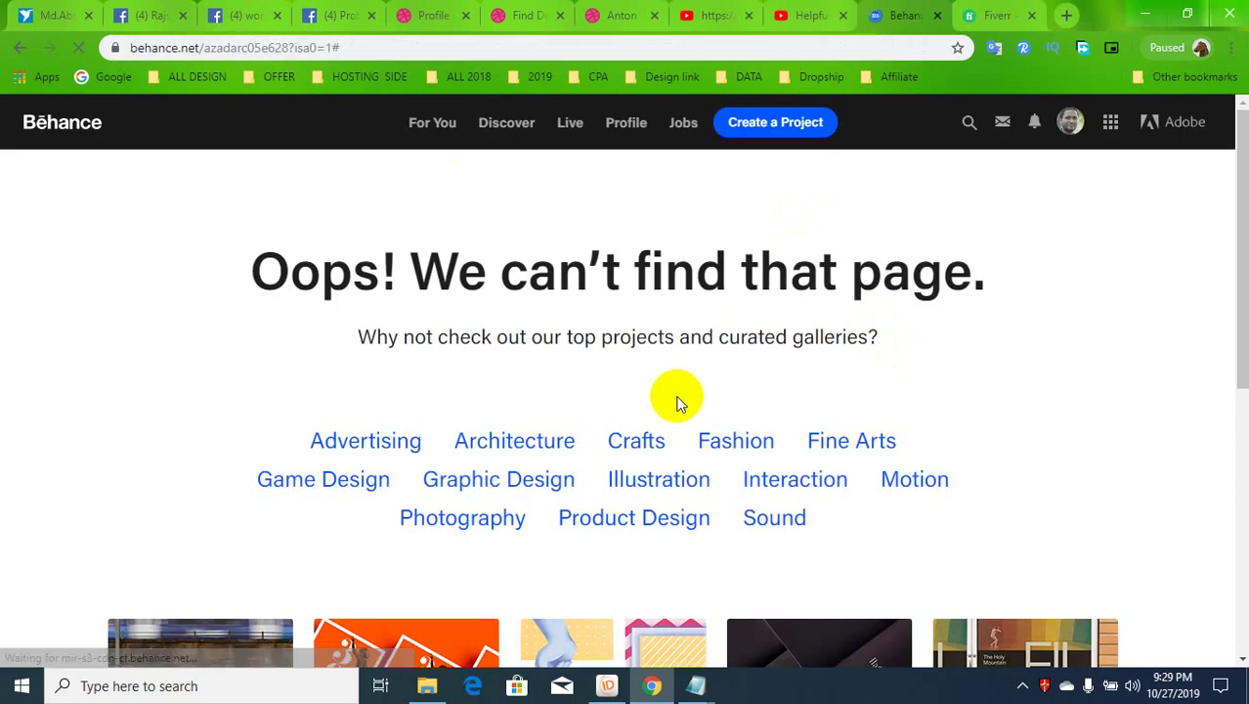
click(1069, 121)
click(852, 266)
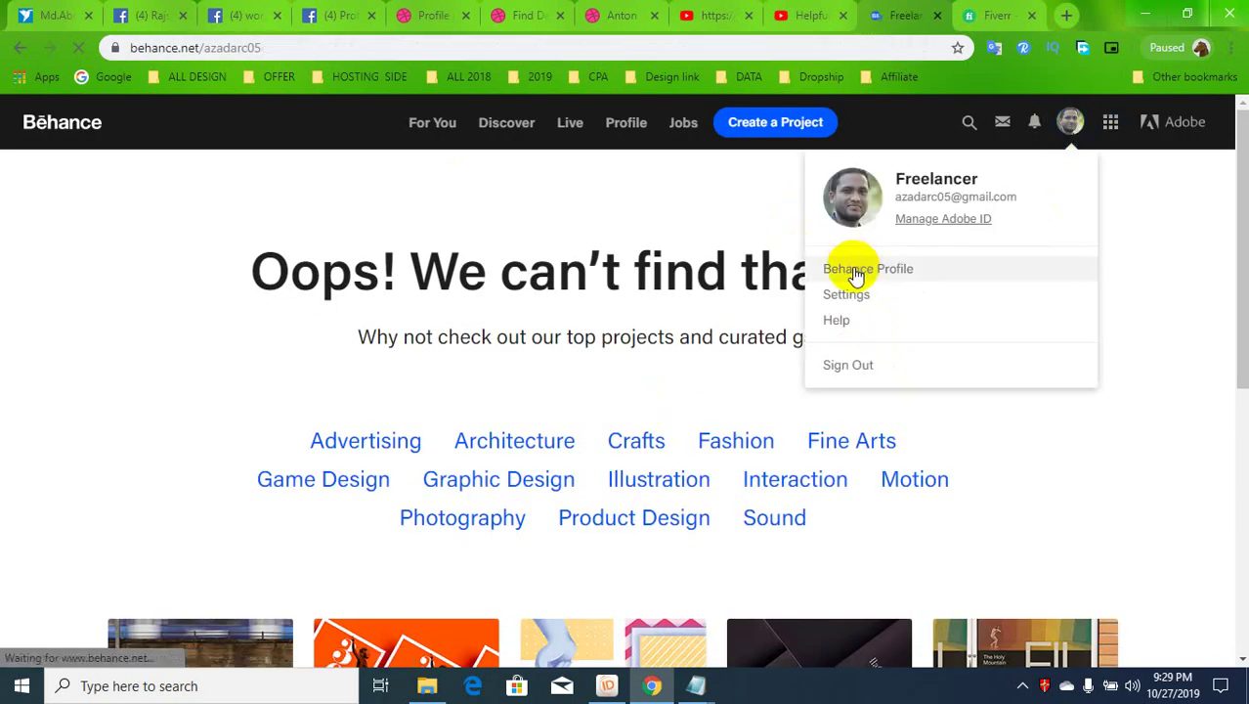
Scroll through the profile's logo project cards, then switch to the Freelancer tab.
scroll(147, 488, down, 5)
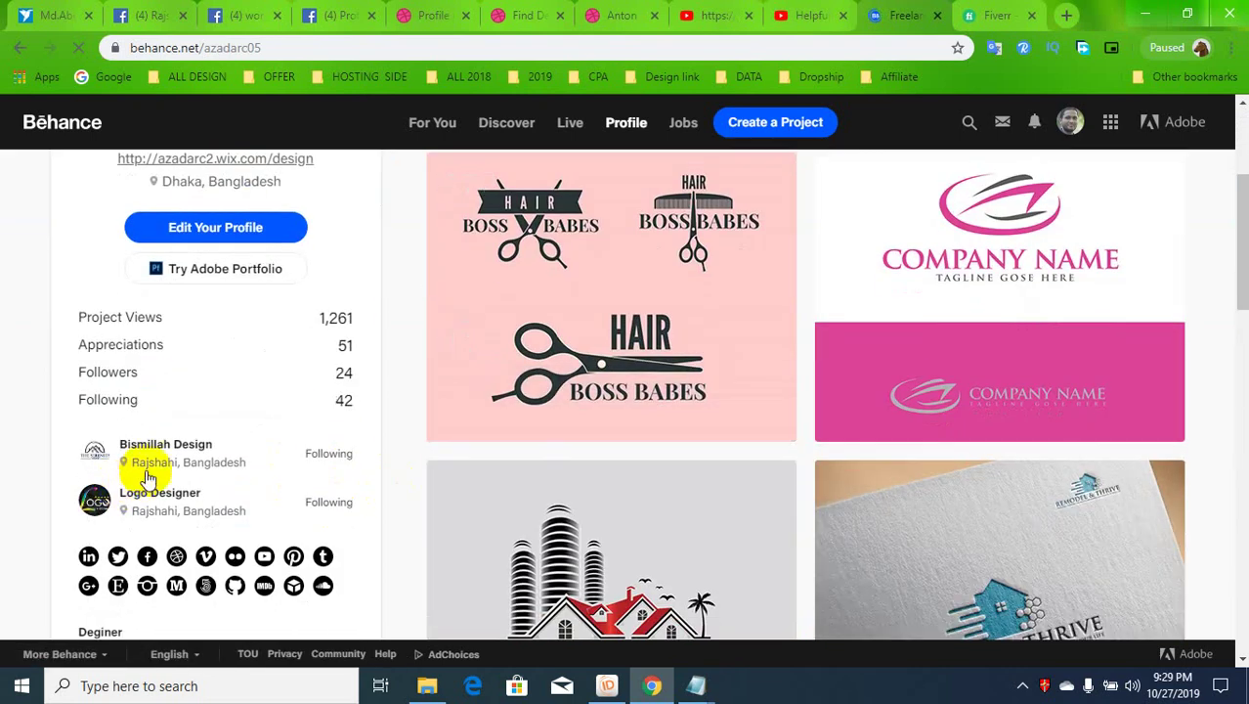
scroll(193, 445, down, 3)
scroll(187, 432, down, 2)
scroll(190, 438, down, 1)
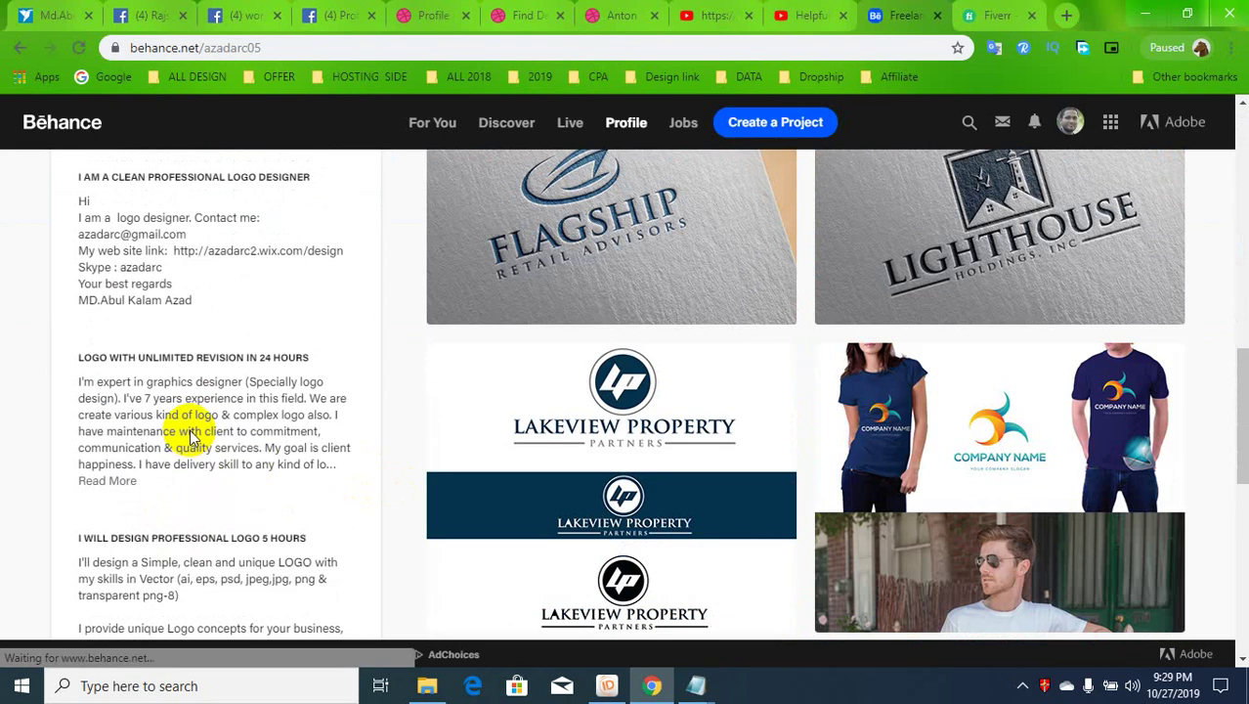
scroll(194, 438, down, 3)
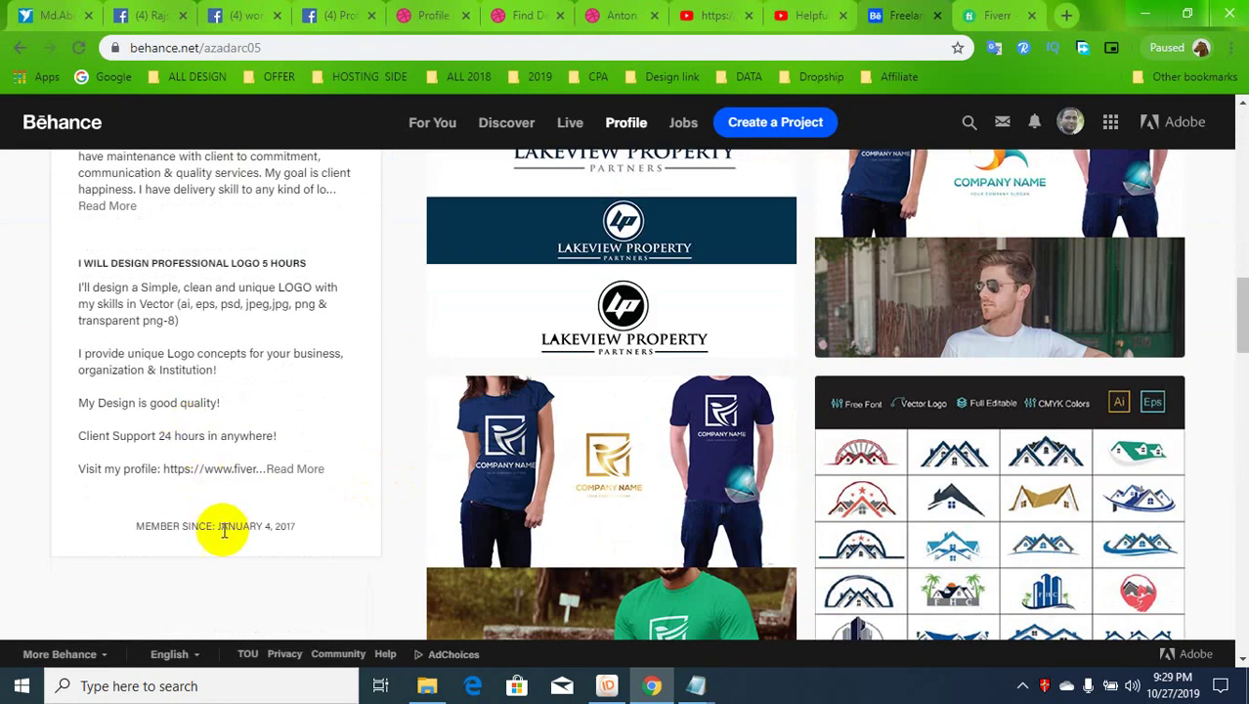
scroll(291, 466, down, 1)
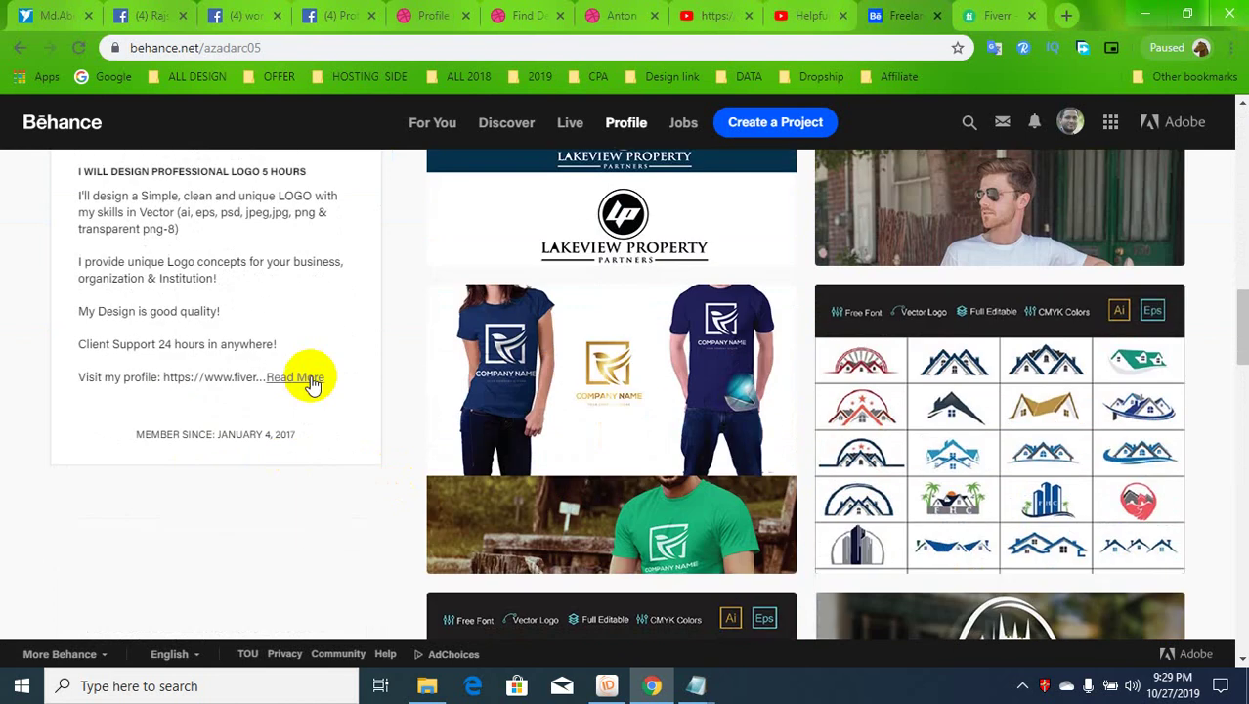
scroll(223, 382, up, 2)
scroll(210, 363, up, 1)
scroll(200, 384, up, 1)
scroll(201, 379, up, 2)
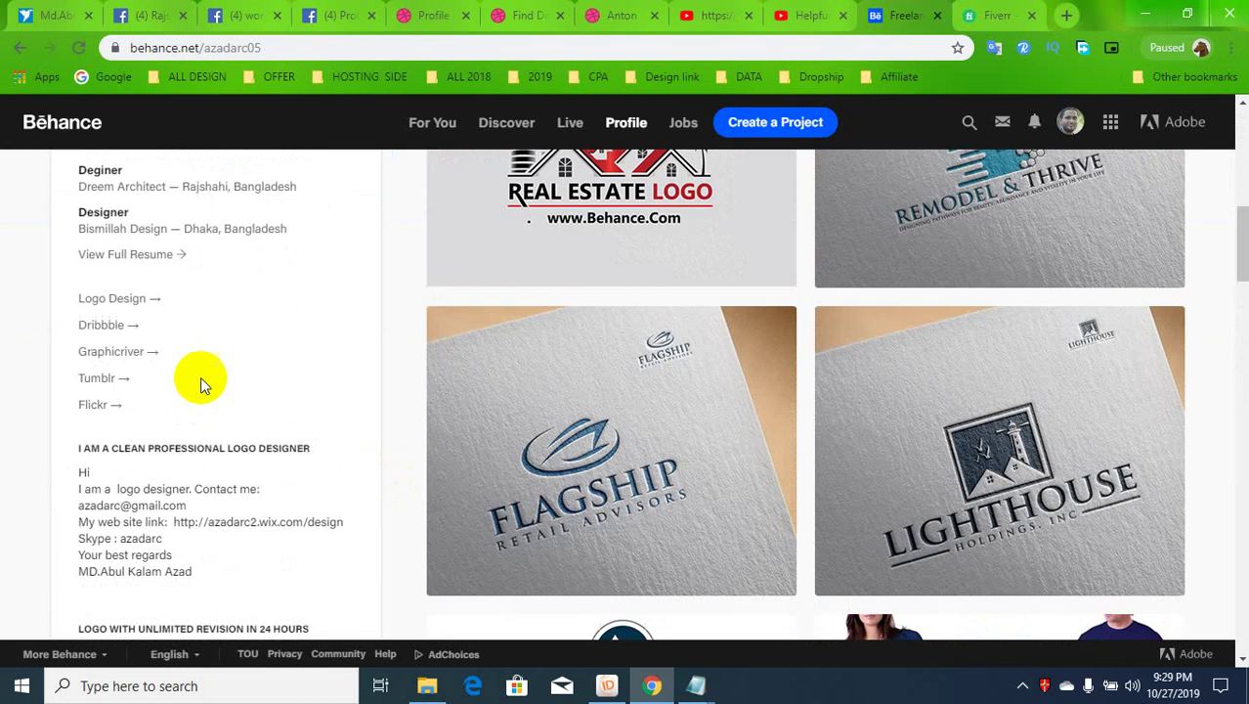
scroll(199, 376, up, 2)
scroll(195, 386, up, 1)
scroll(194, 387, up, 2)
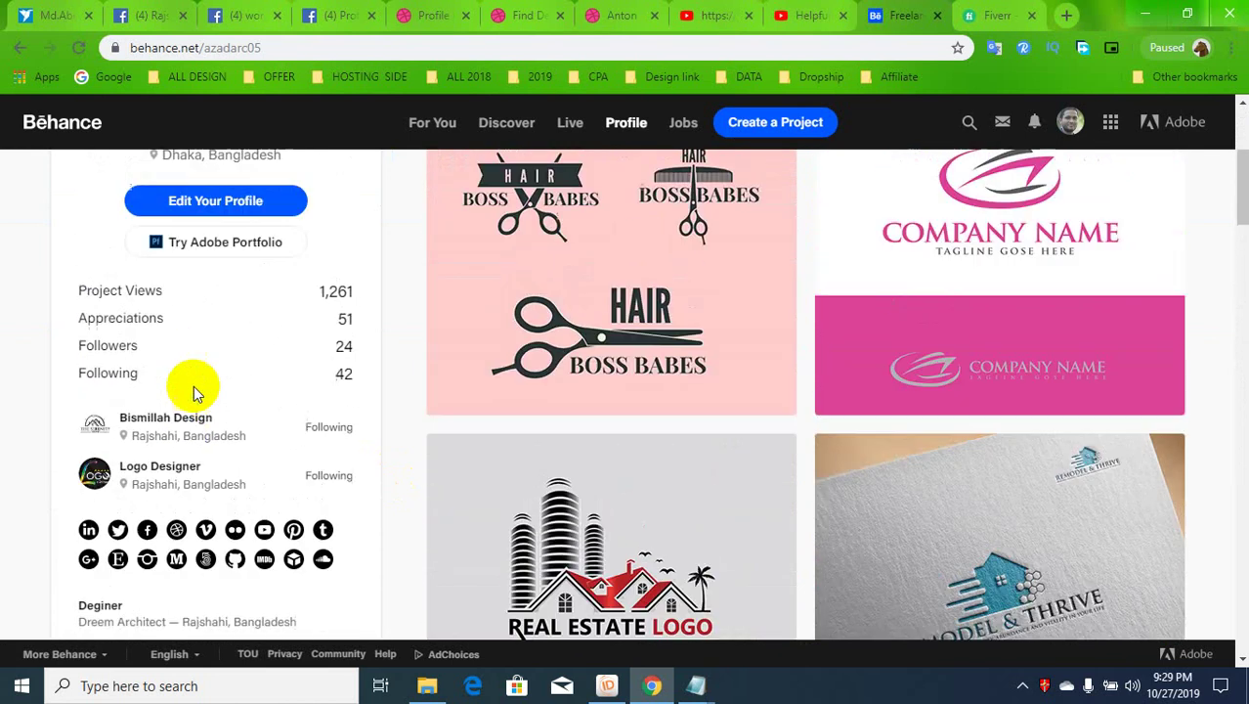
scroll(192, 385, up, 1)
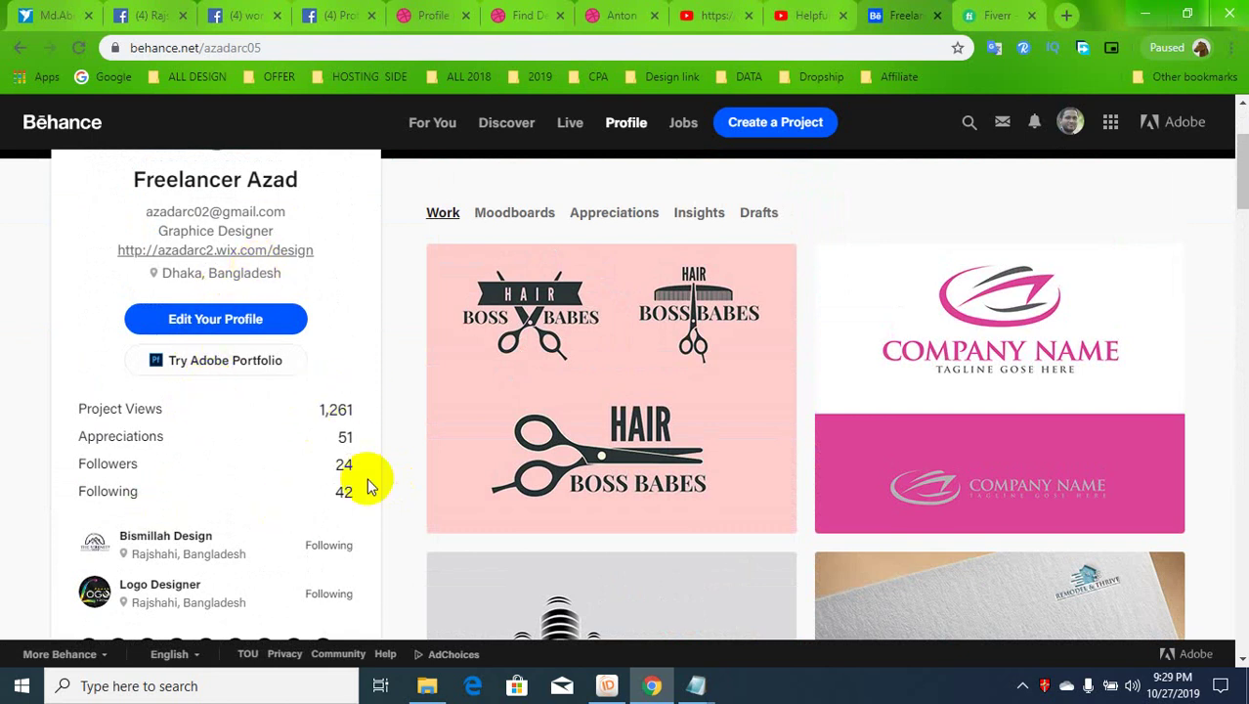
scroll(636, 460, down, 1)
scroll(659, 461, down, 3)
scroll(704, 382, down, 3)
scroll(671, 254, up, 5)
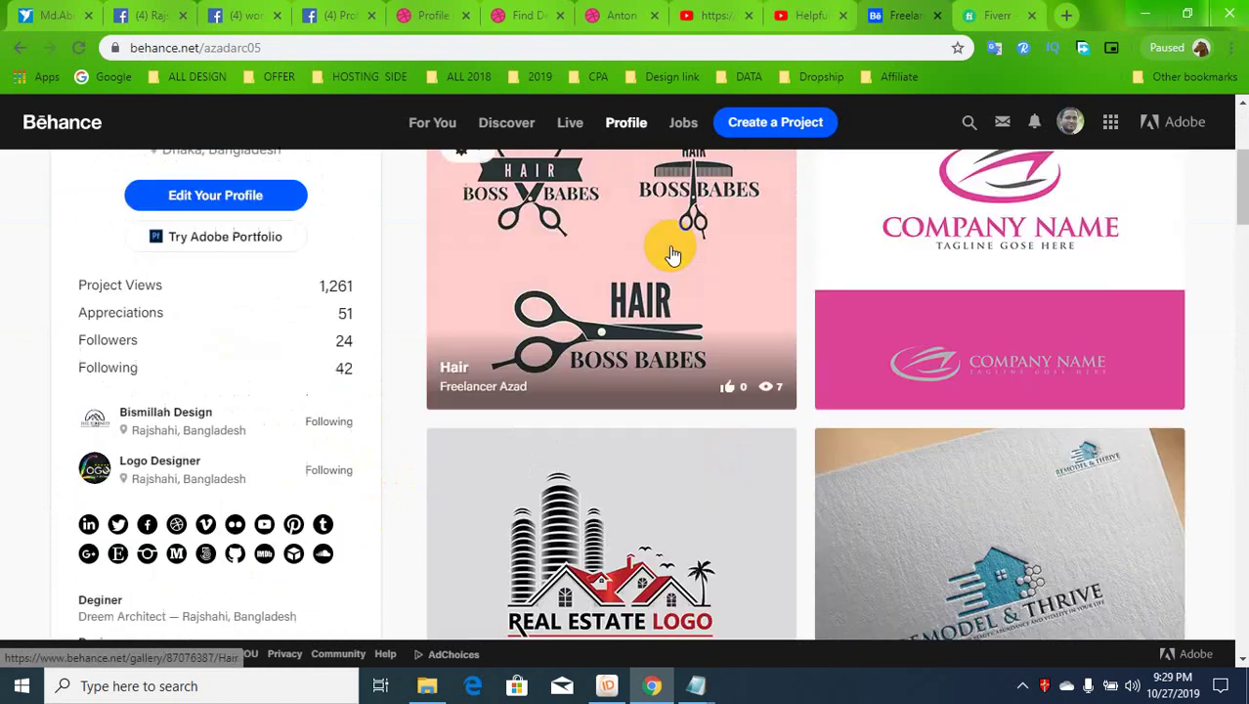
scroll(671, 254, up, 3)
click(147, 15)
Back on the Dribbble profile settings, enter the education degree as 'Civil', fixing its spelling.
click(57, 15)
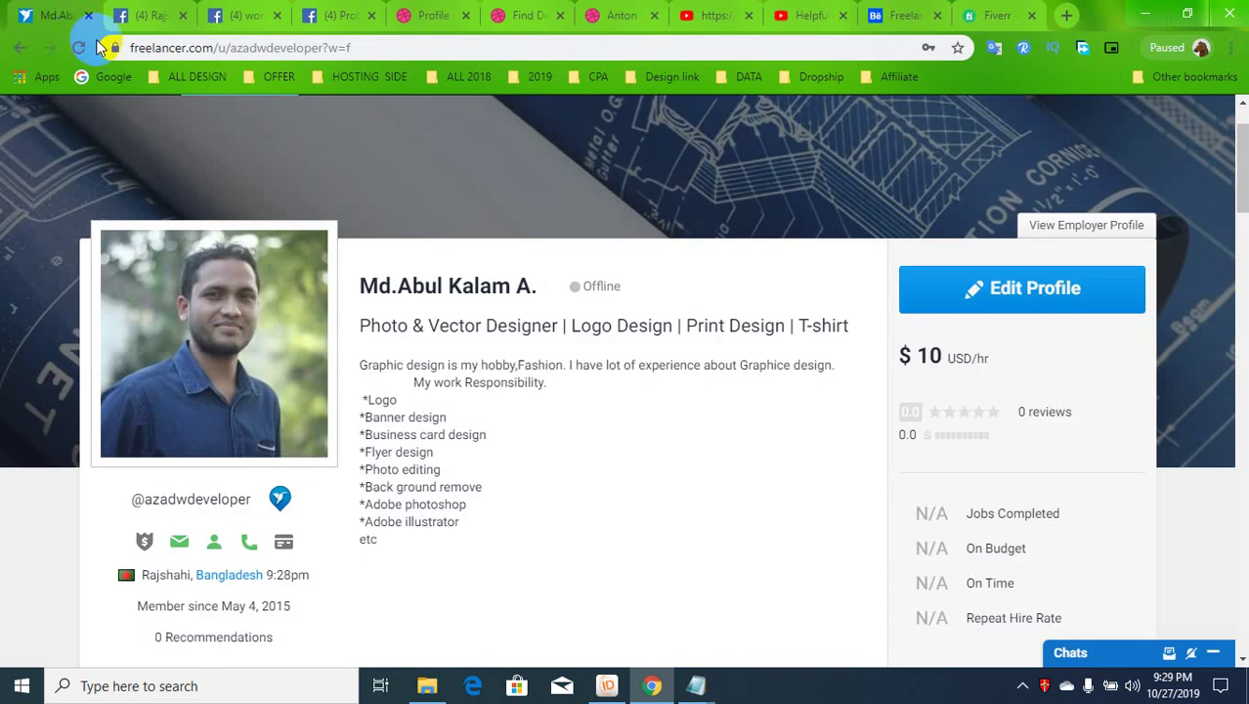
click(500, 15)
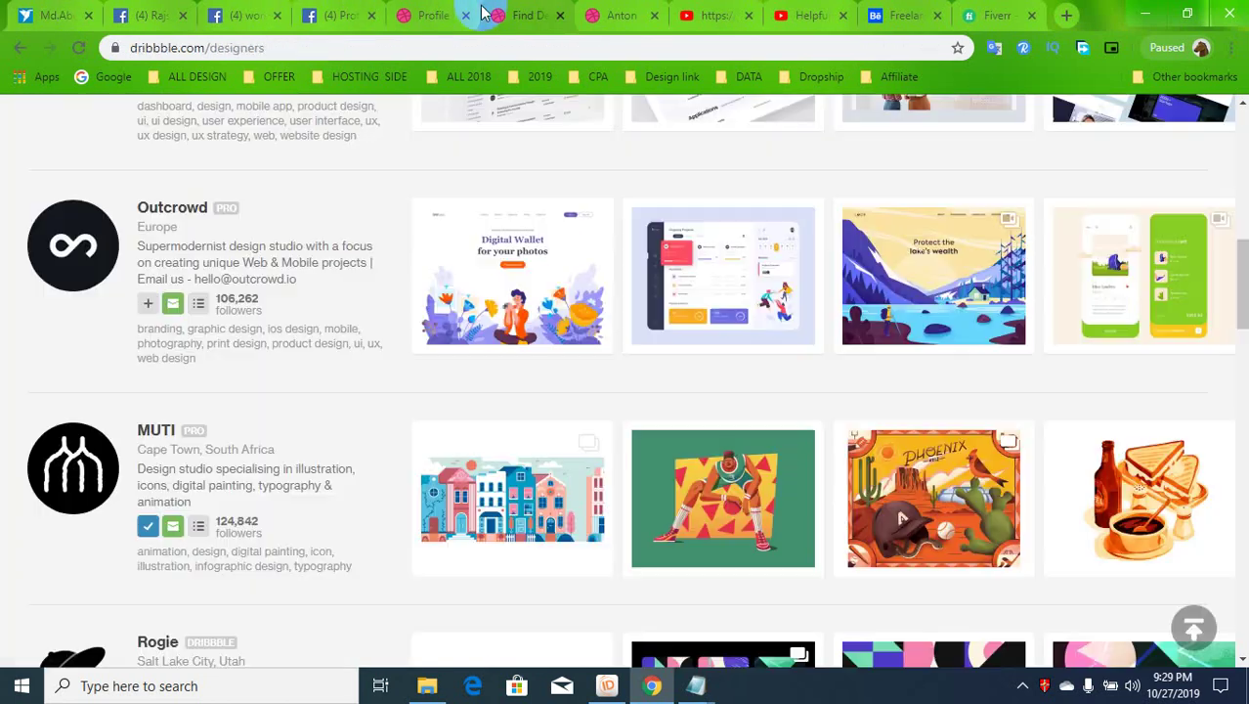
click(447, 15)
click(506, 447)
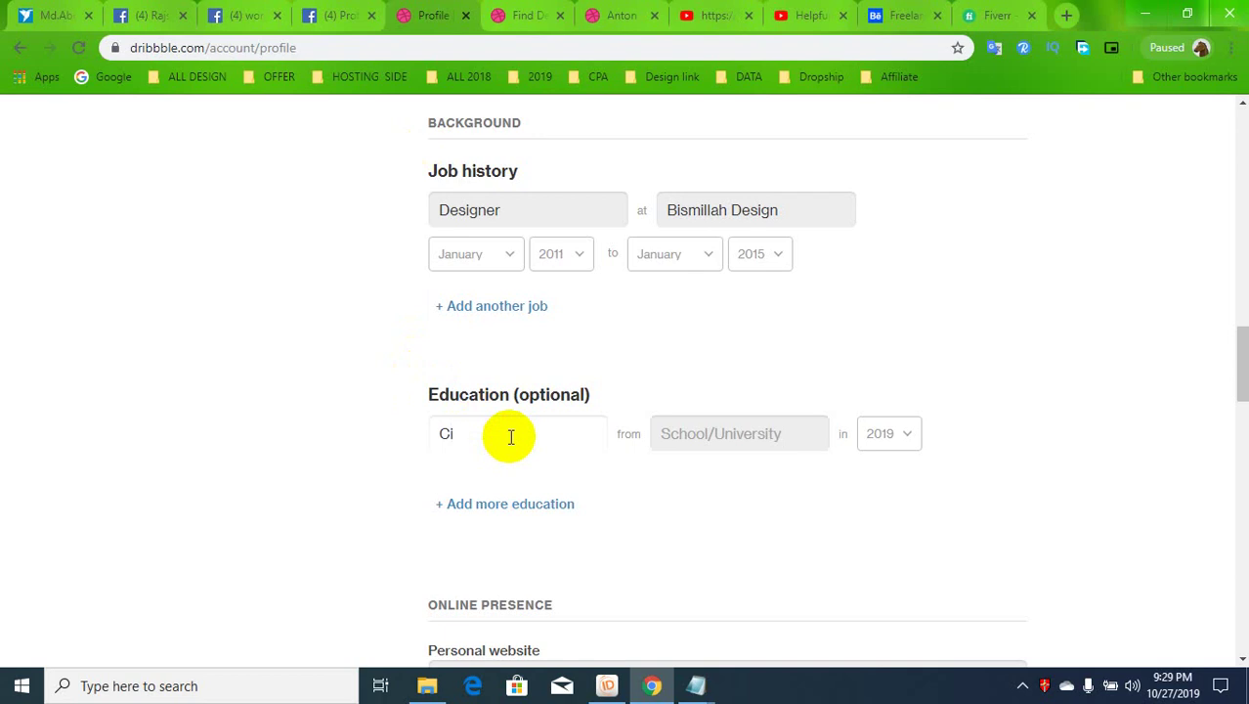
right_click(455, 433)
click(514, 186)
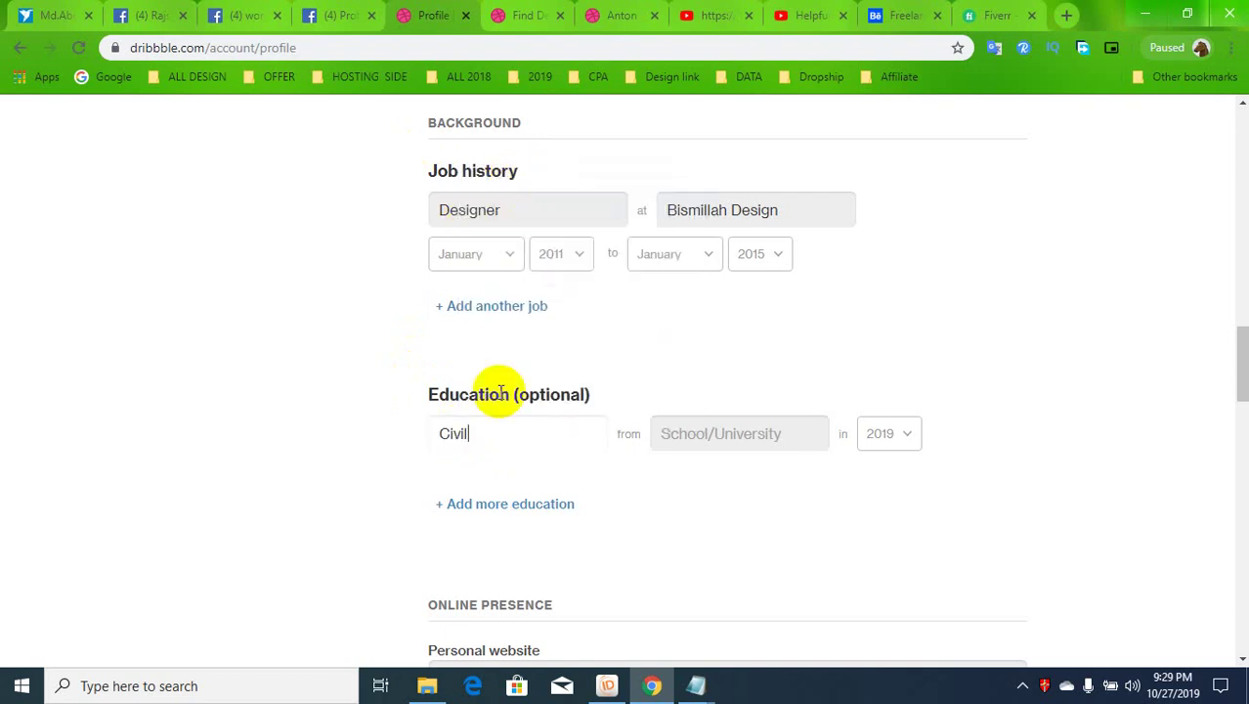
Enter the school as 'Uttara University' and set the graduation year to 2016.
click(733, 438)
text(Uttara Univercity)
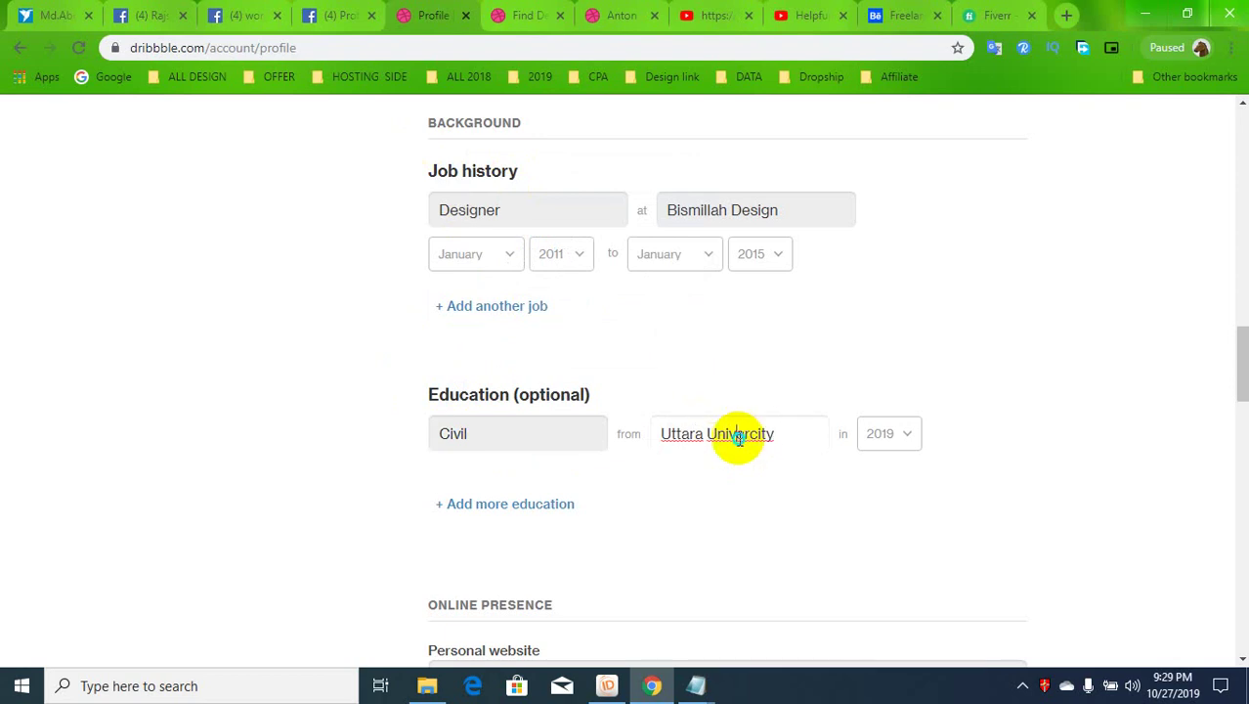
right_click(738, 432)
click(809, 195)
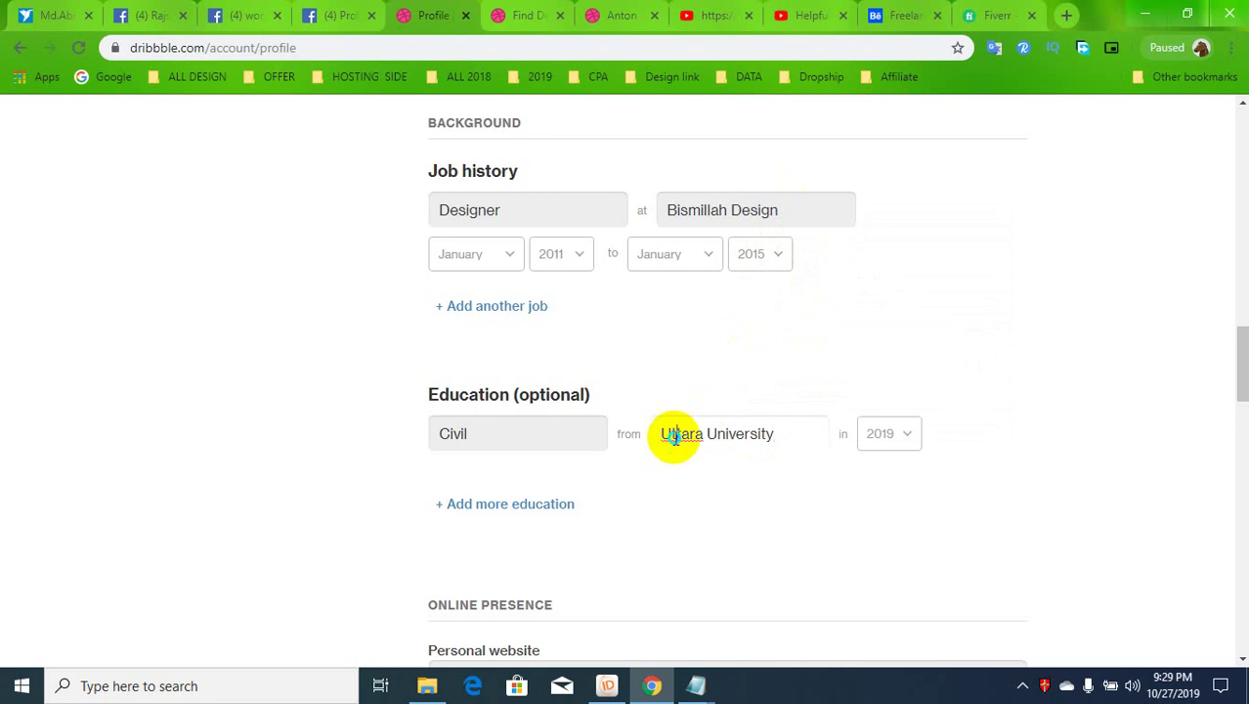
right_click(676, 433)
click(827, 538)
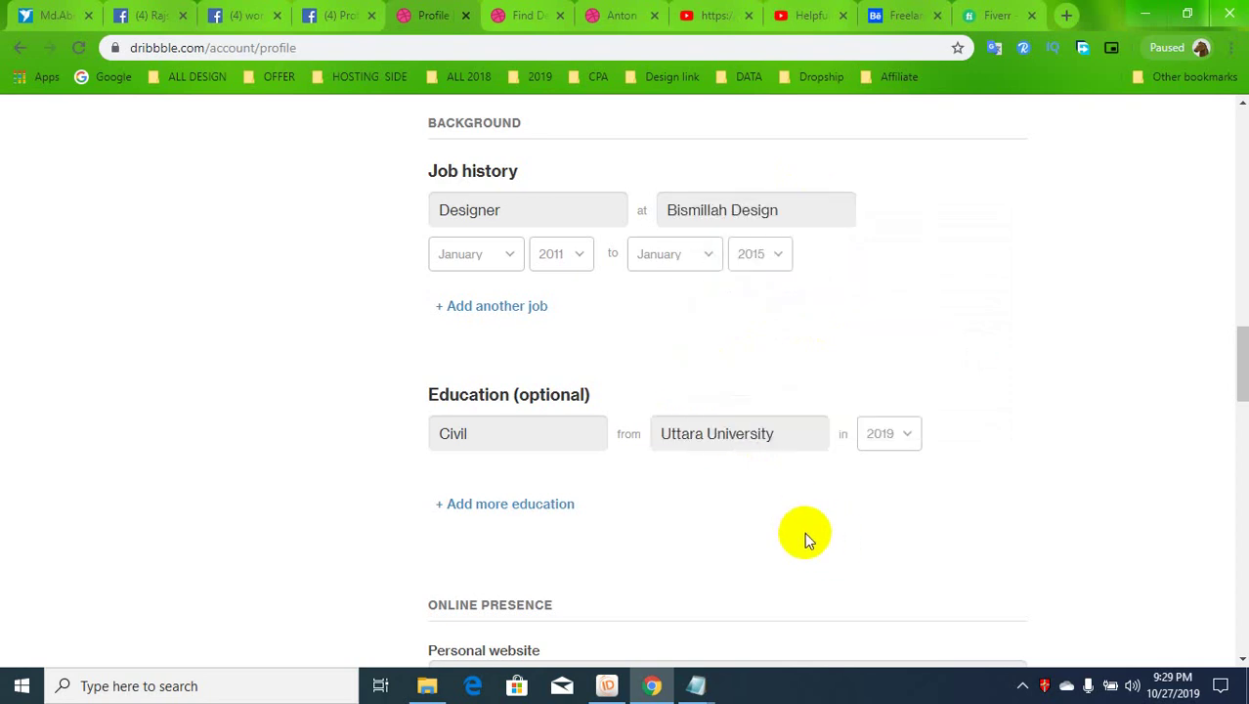
click(887, 433)
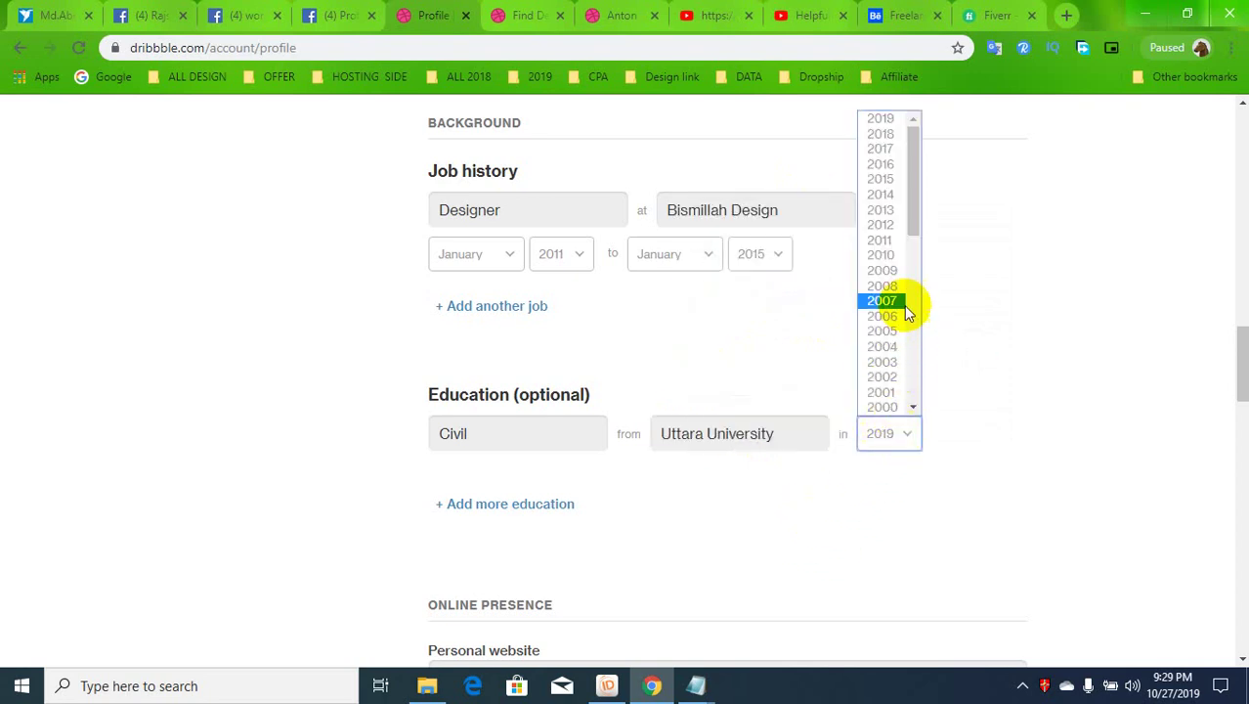
click(882, 164)
Scroll down and click between the portfolio link and password fields.
scroll(584, 520, down, 4)
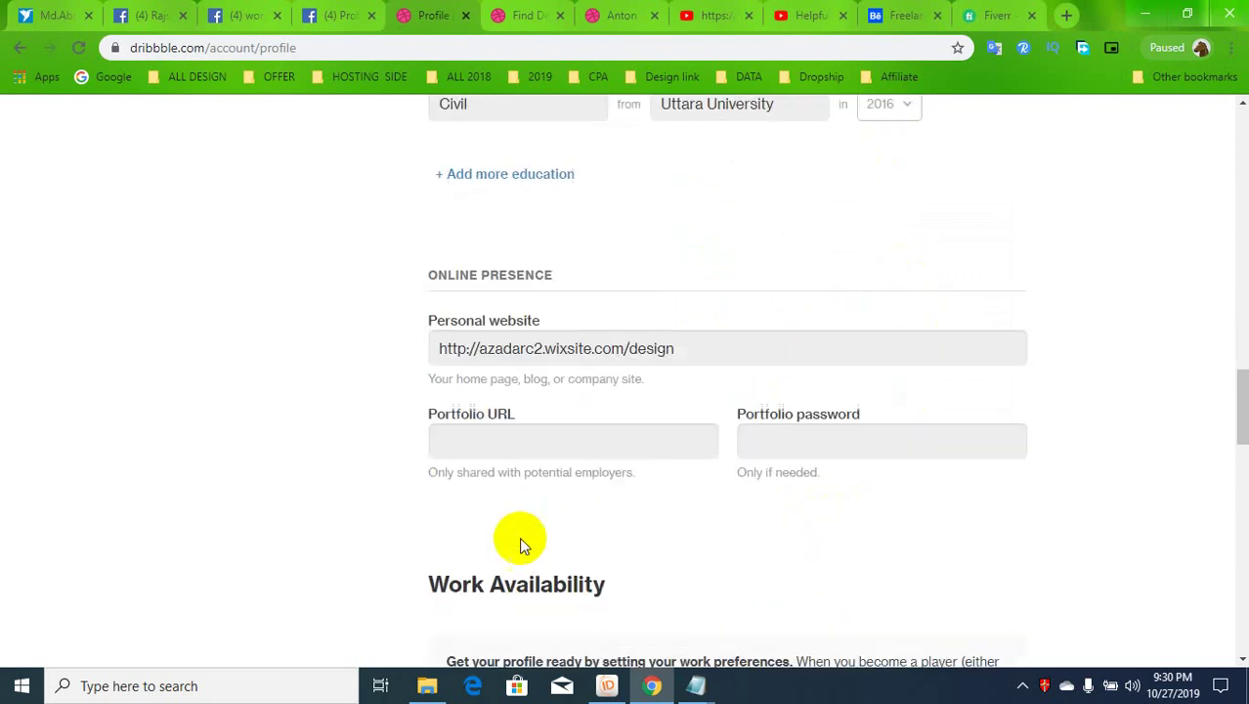
click(716, 310)
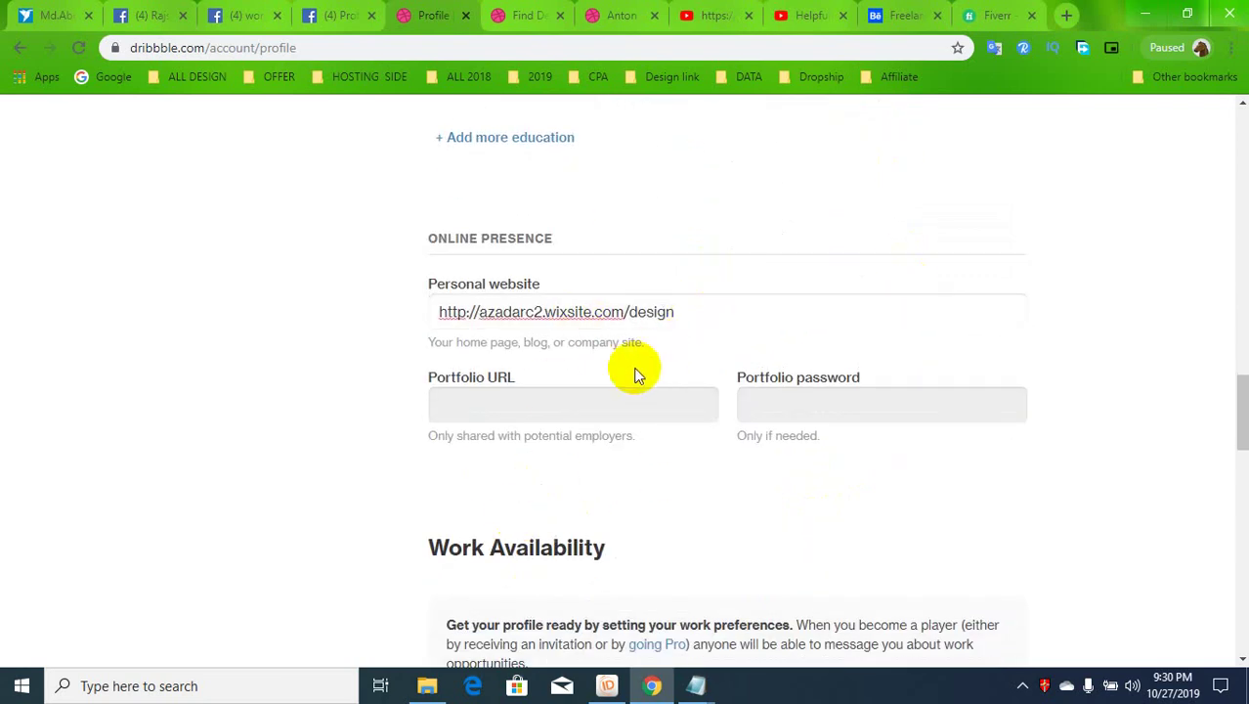
click(610, 411)
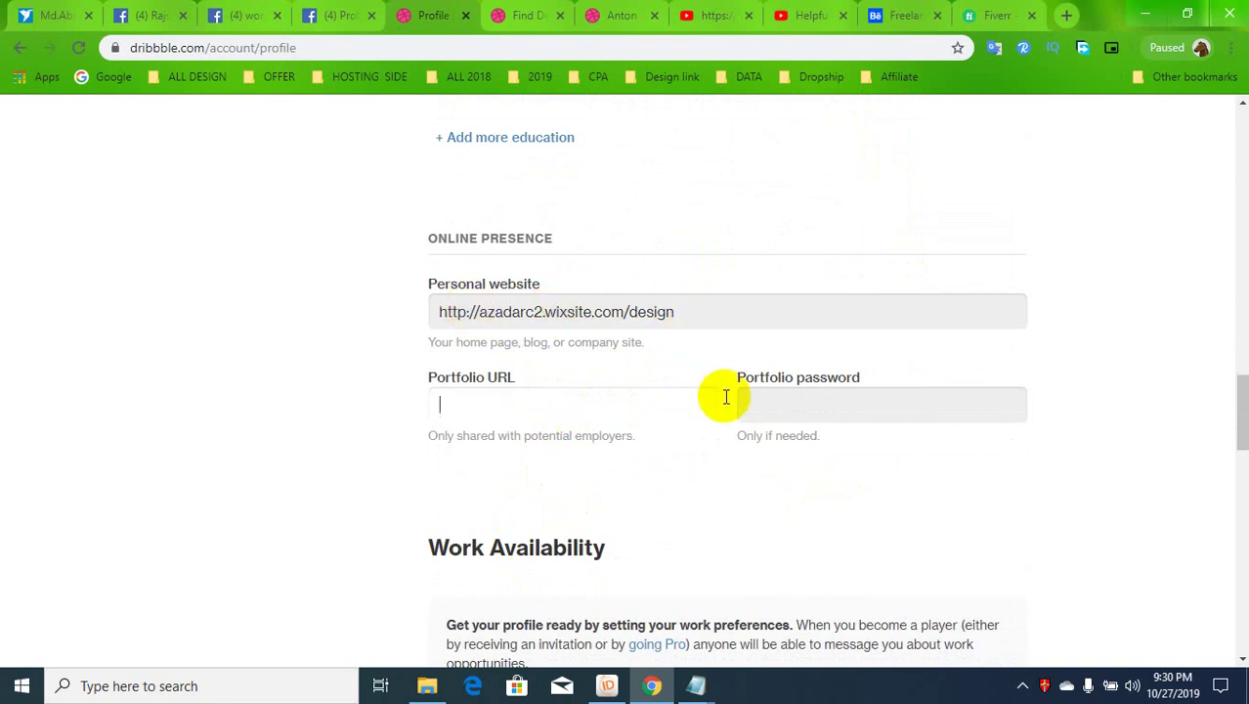
click(757, 401)
click(650, 415)
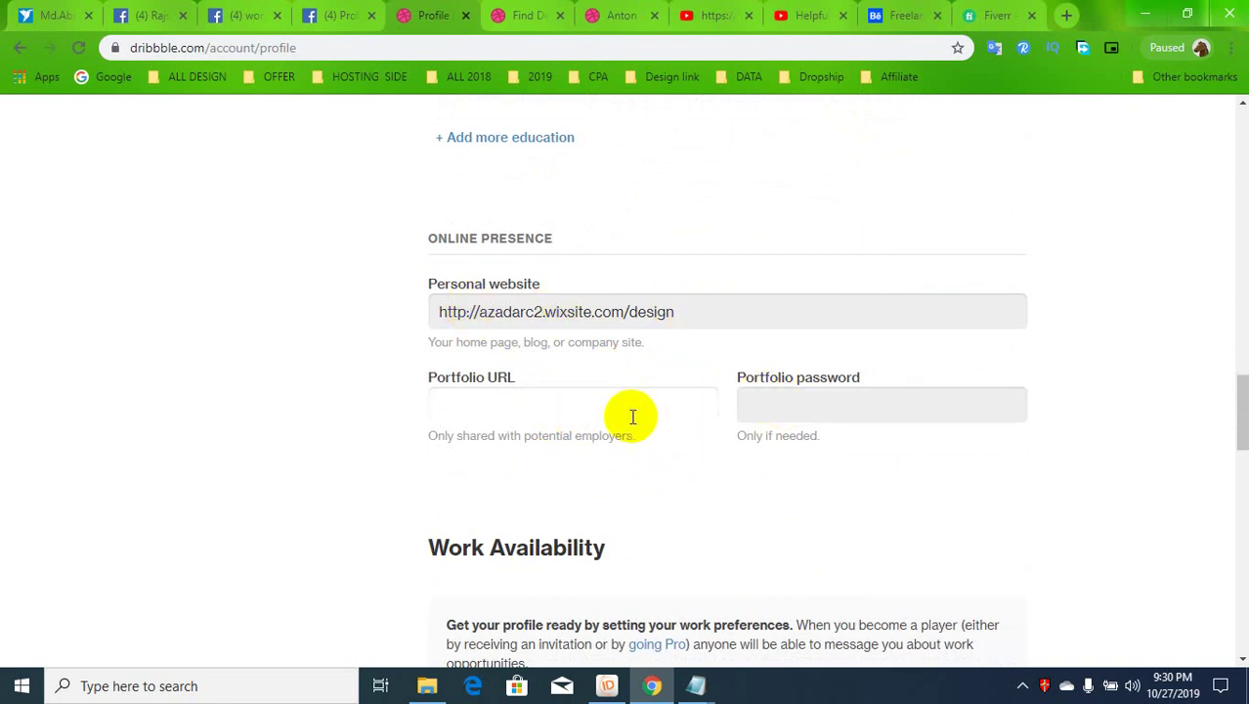
Set the Full Time minimum salary to <50k.
scroll(580, 552, down, 4)
scroll(579, 552, down, 2)
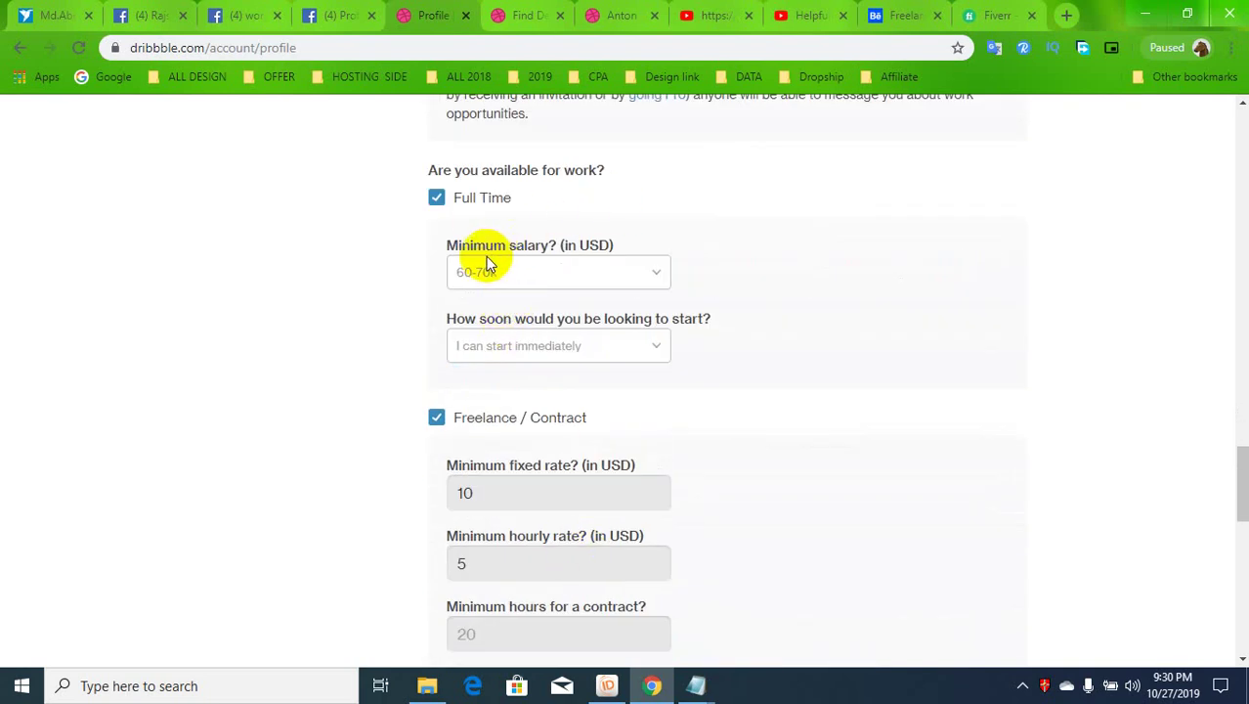
click(555, 276)
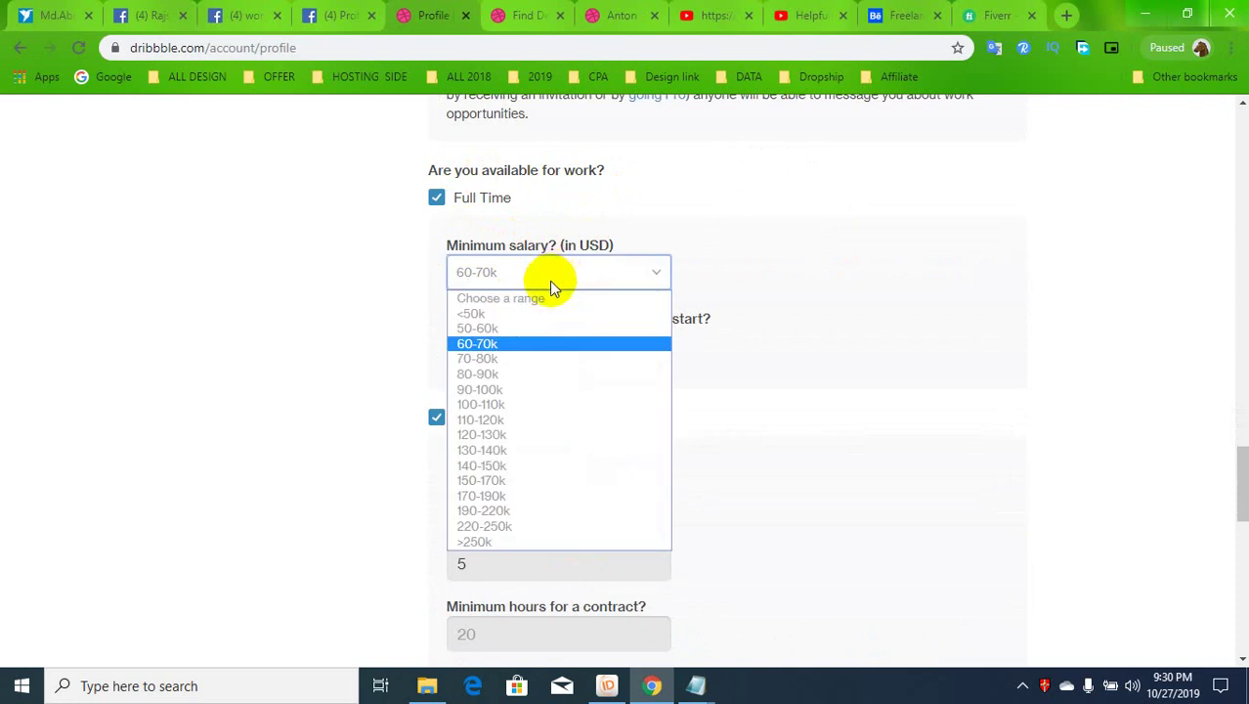
click(528, 313)
click(528, 282)
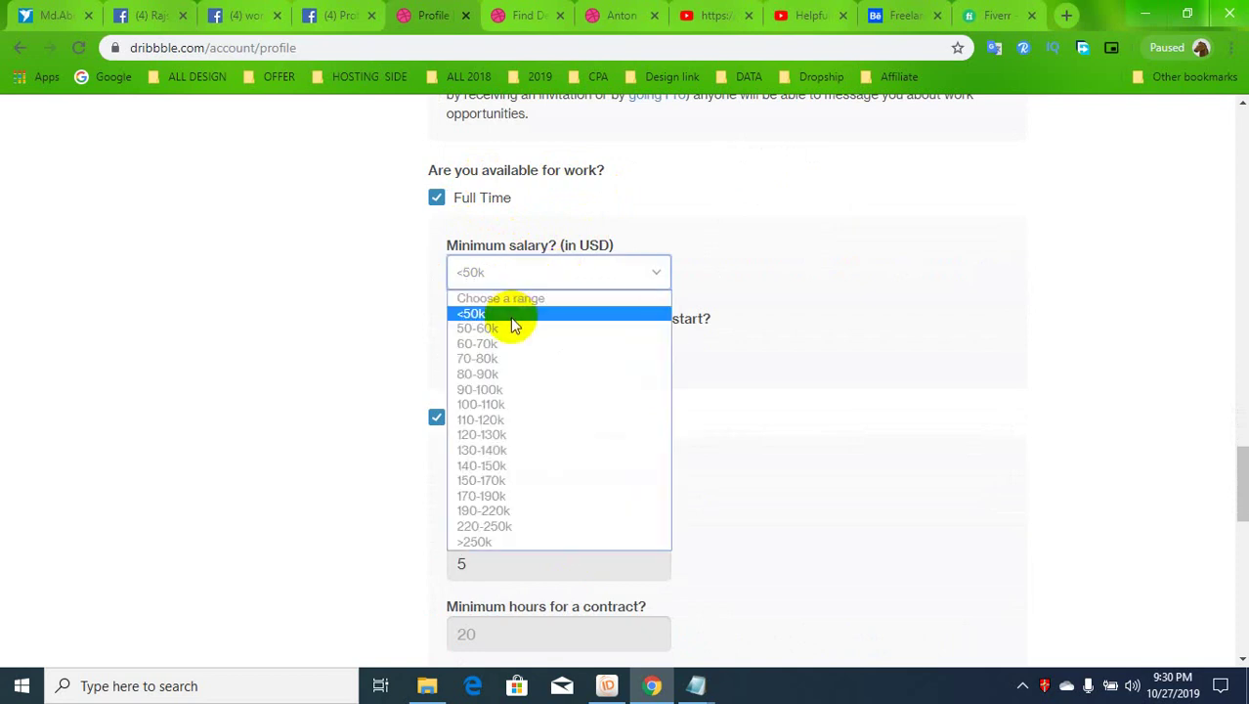
click(361, 314)
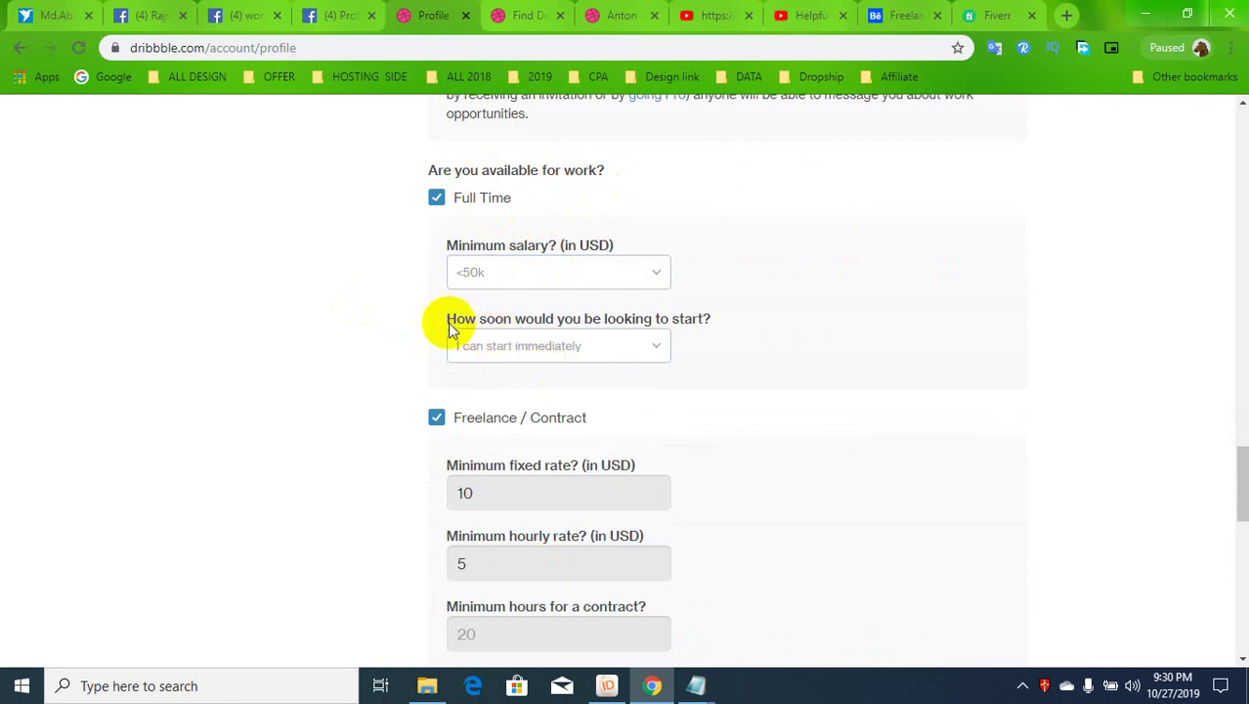
Select the 'How soon…' start-date question and copy it via the right-click menu.
drag(447, 319, 735, 330)
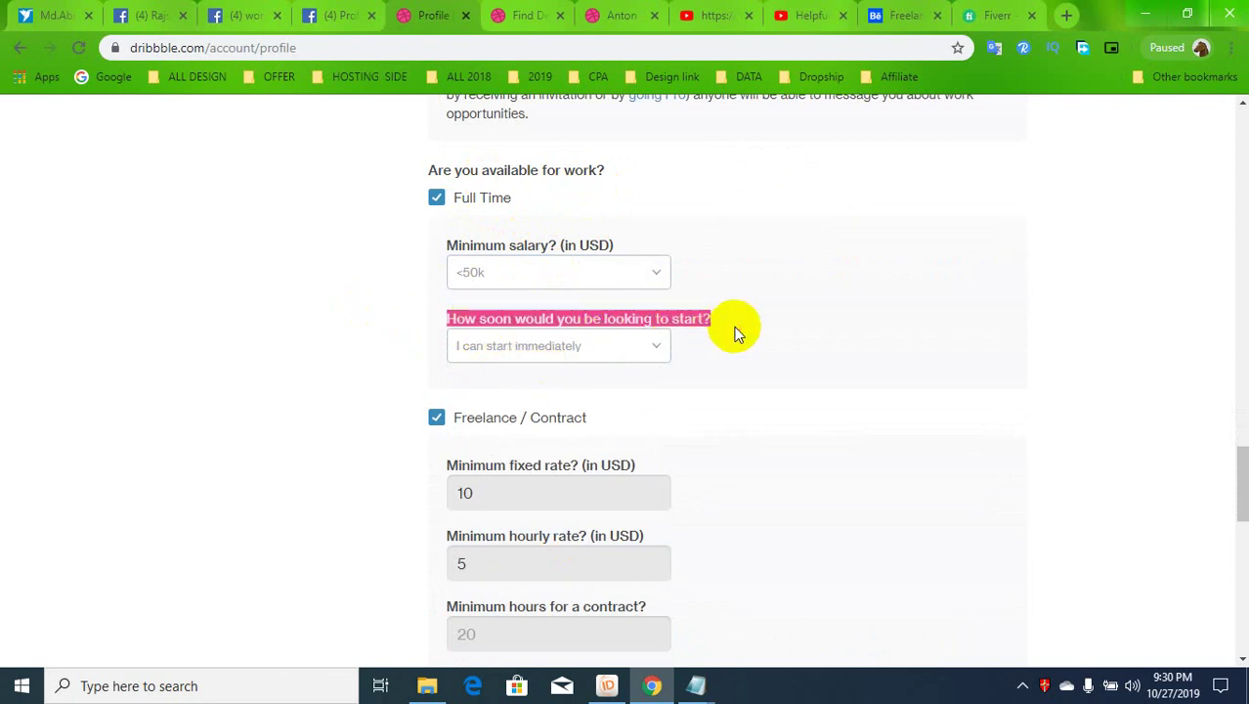
click(606, 345)
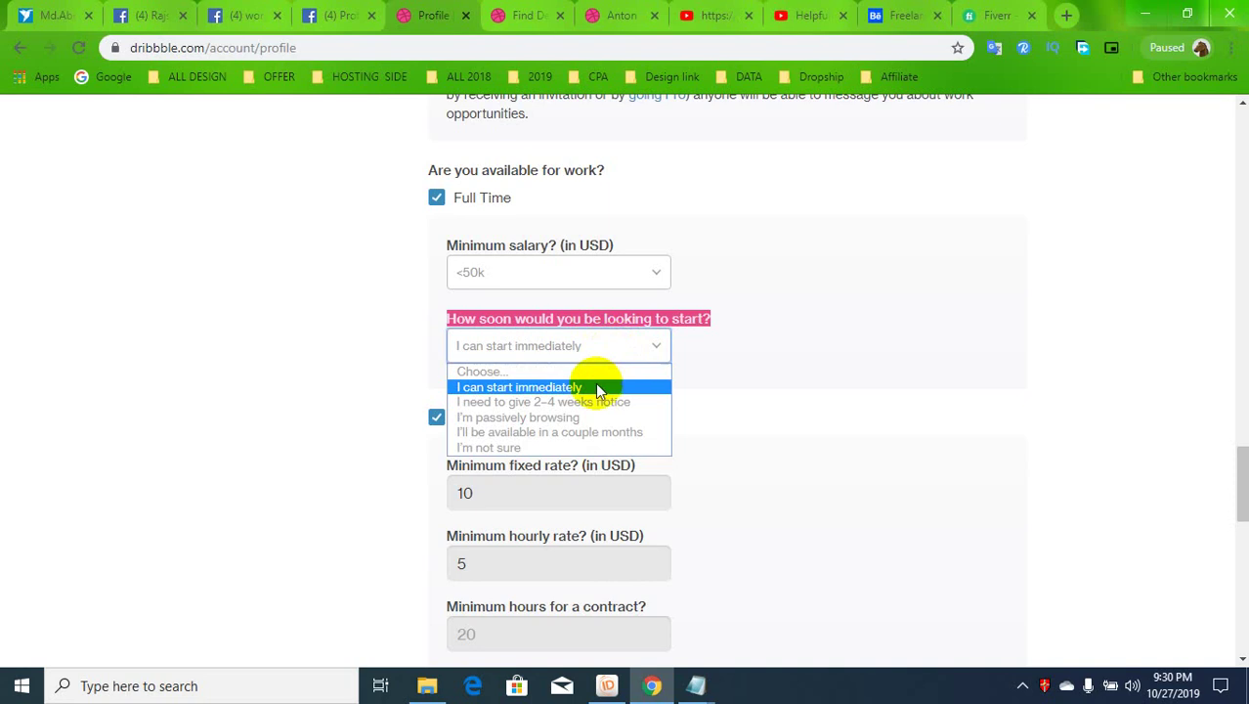
click(586, 346)
right_click(579, 314)
click(635, 330)
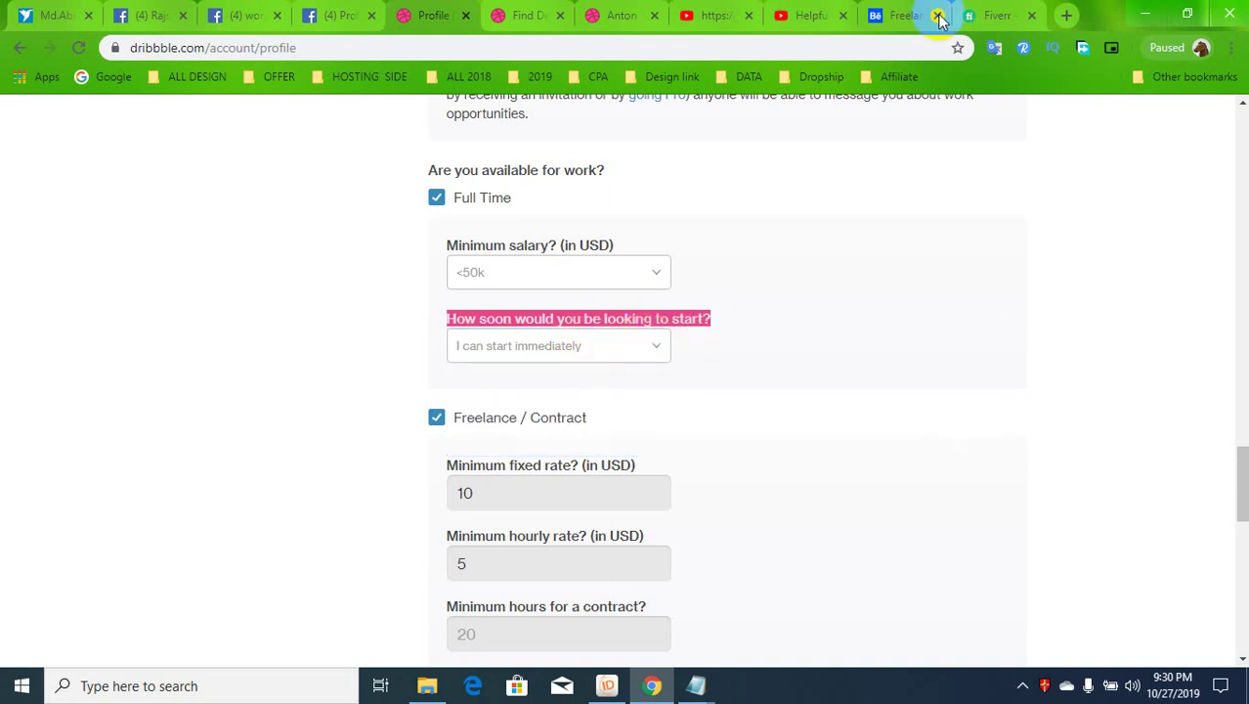
In a new tab, open Google Translate and paste in the copied start-date question.
click(1066, 16)
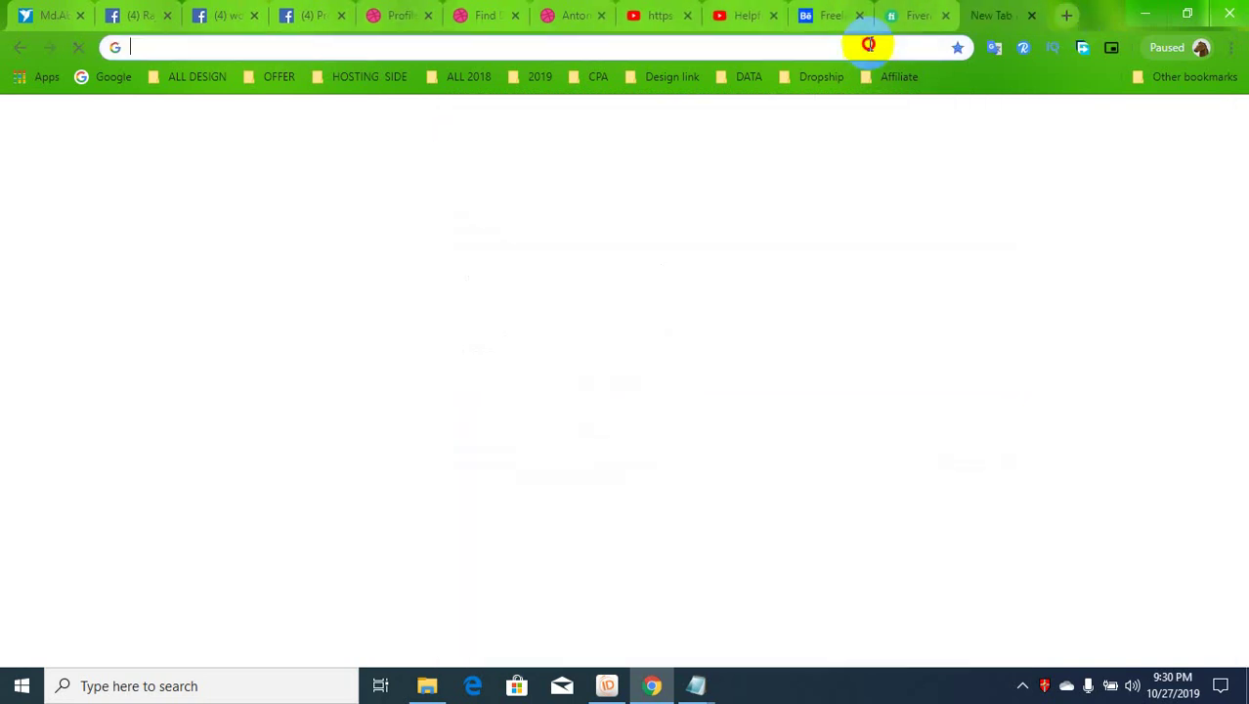
text(goo)
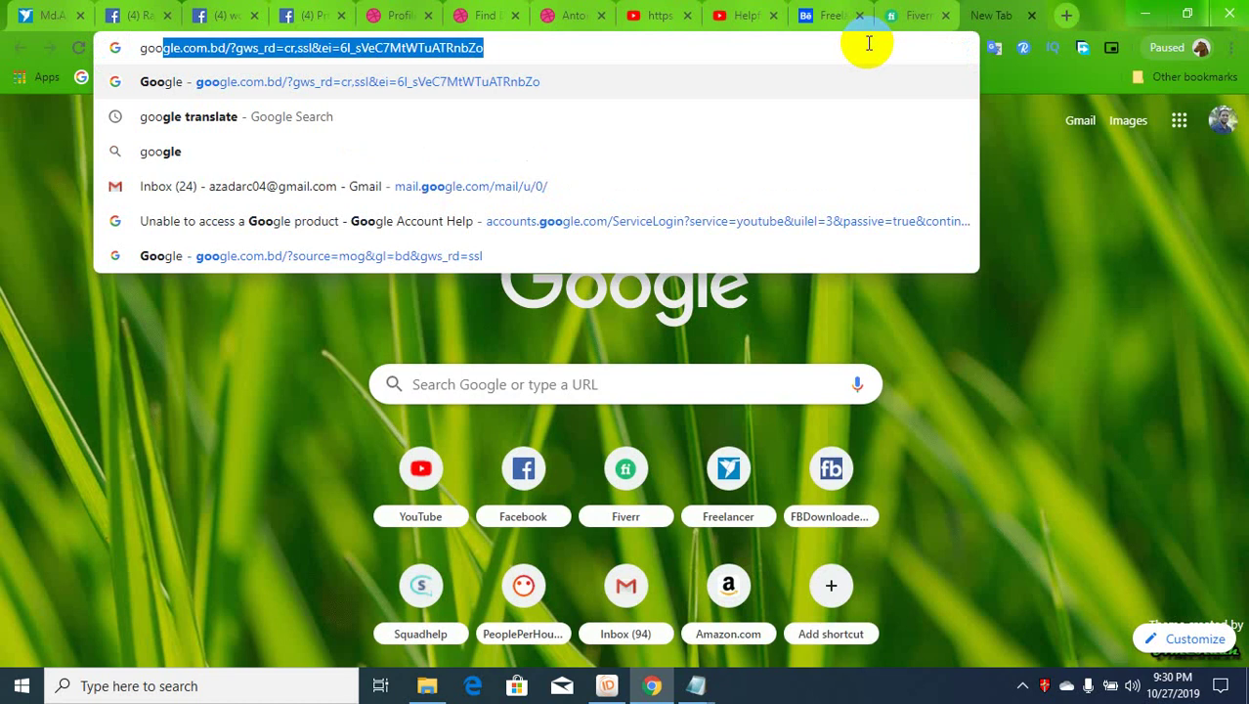
click(496, 115)
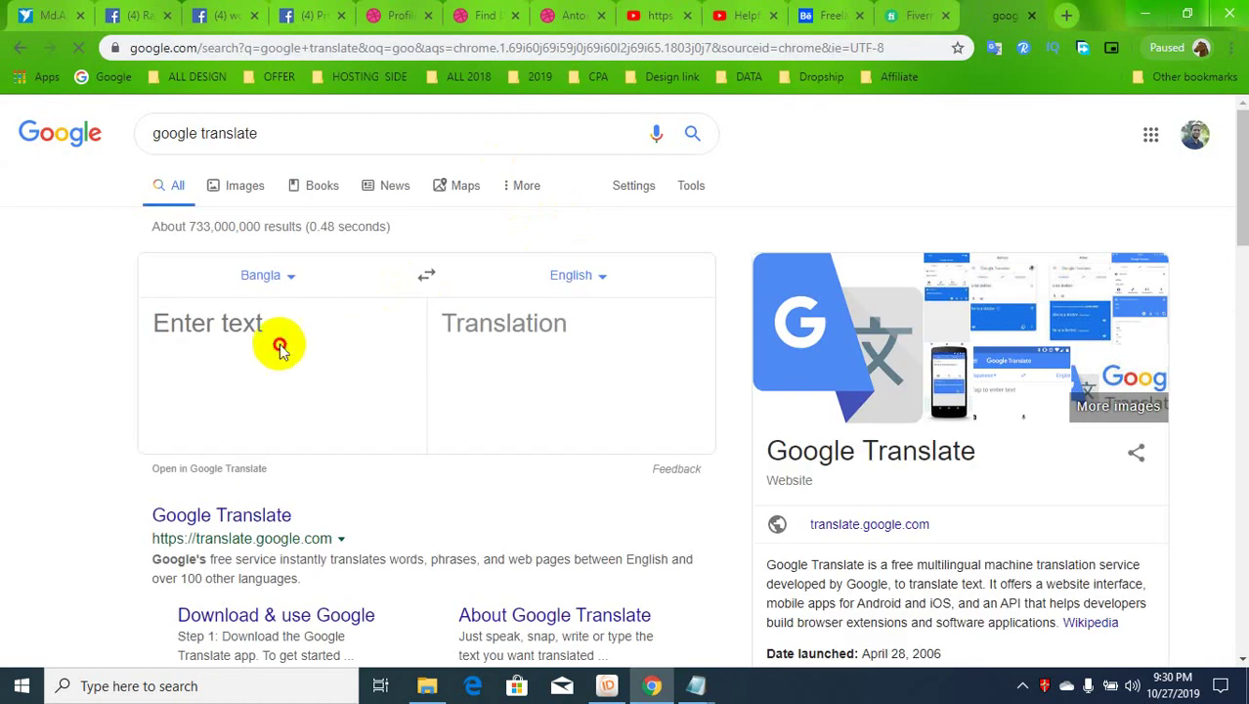
click(280, 344)
key(ctrl+v)
Set the source language to English for the Bangla translation, then return to Dribbble's start-time choices.
click(296, 280)
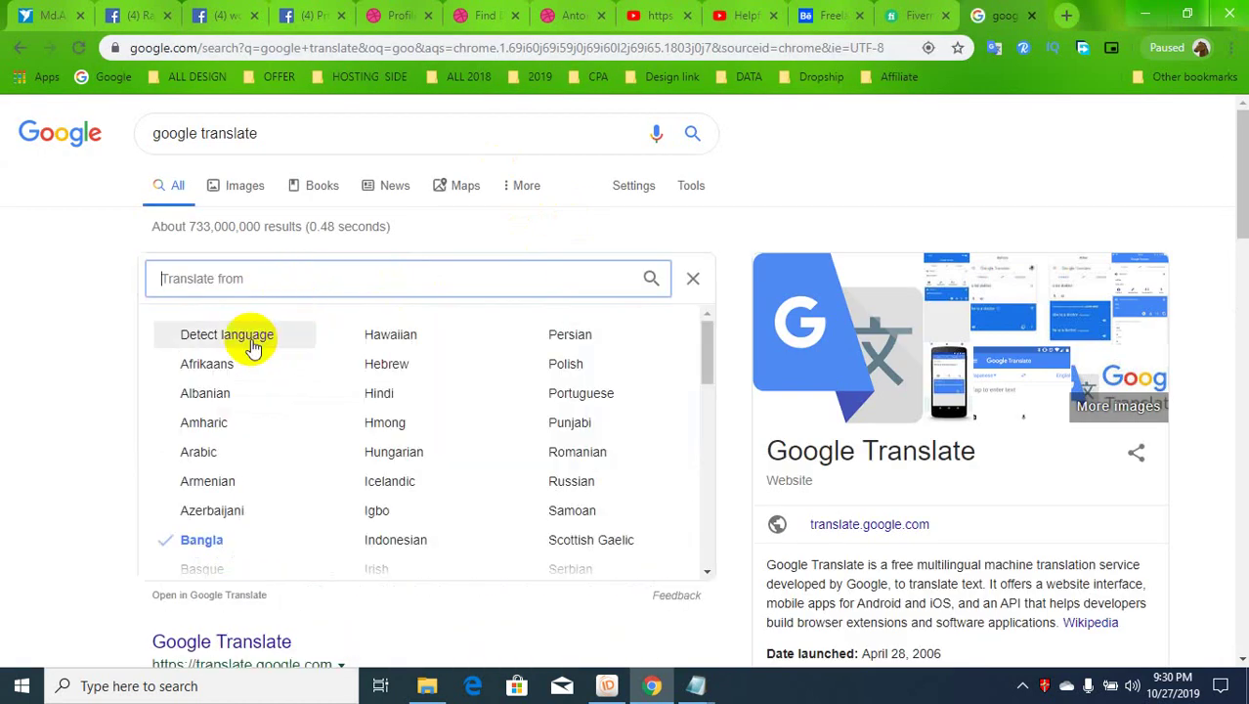
scroll(264, 538, down, 1)
scroll(279, 525, down, 1)
scroll(243, 528, down, 3)
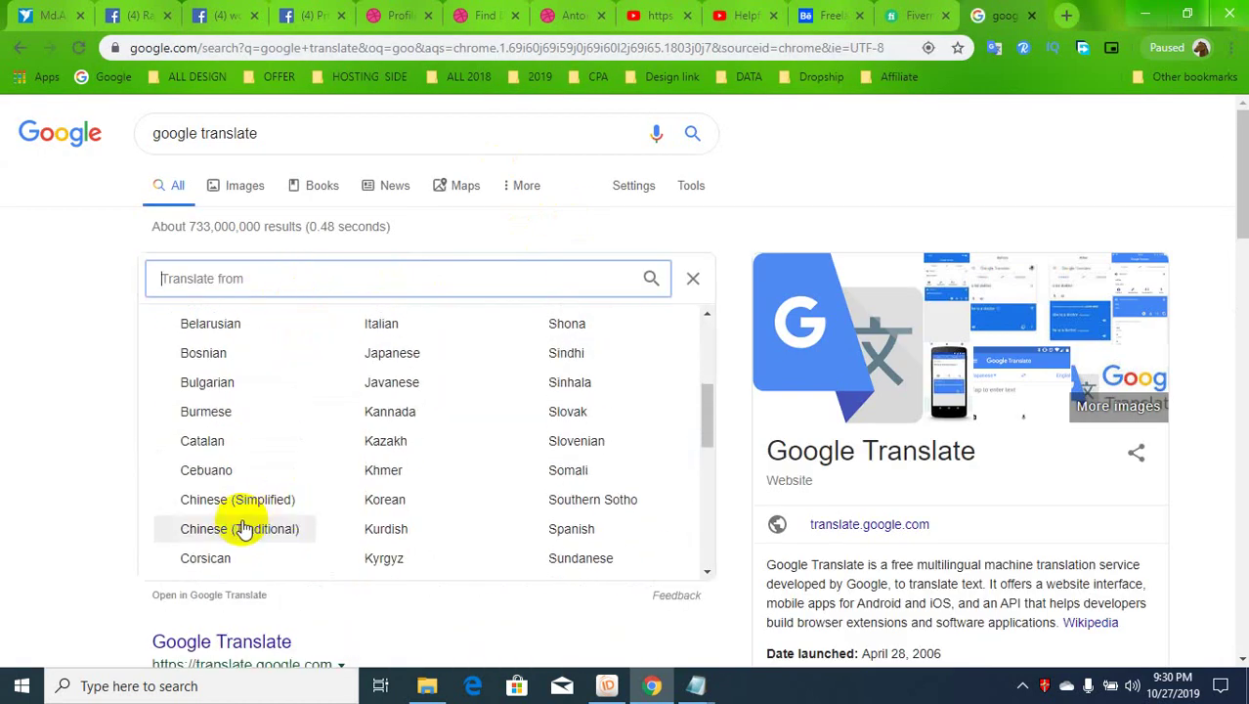
scroll(239, 523, down, 1)
scroll(239, 522, down, 1)
scroll(239, 522, down, 1)
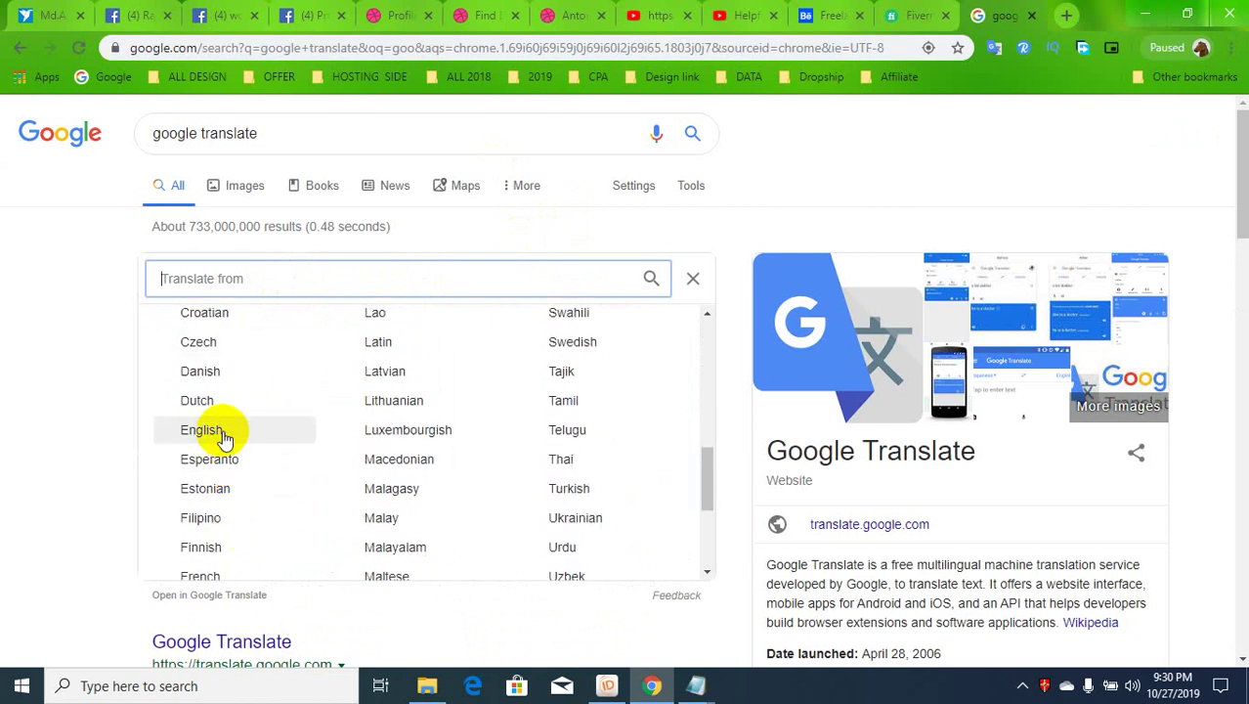
click(224, 439)
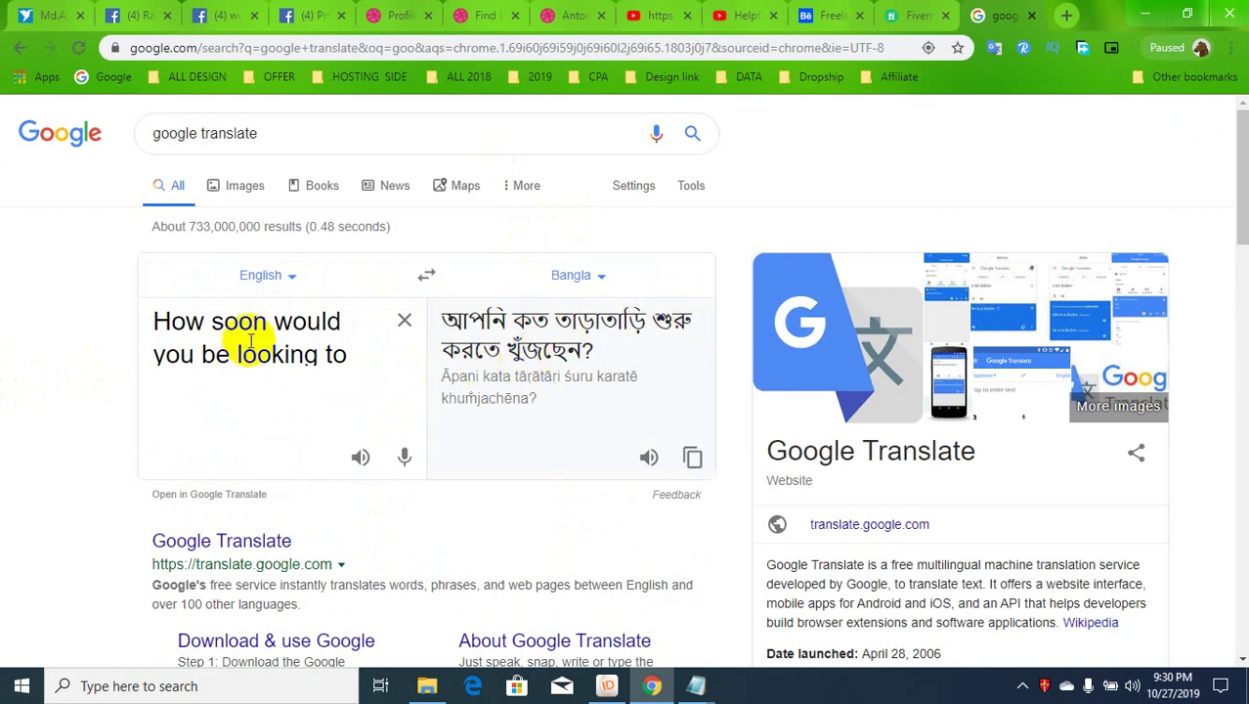
click(437, 10)
click(541, 350)
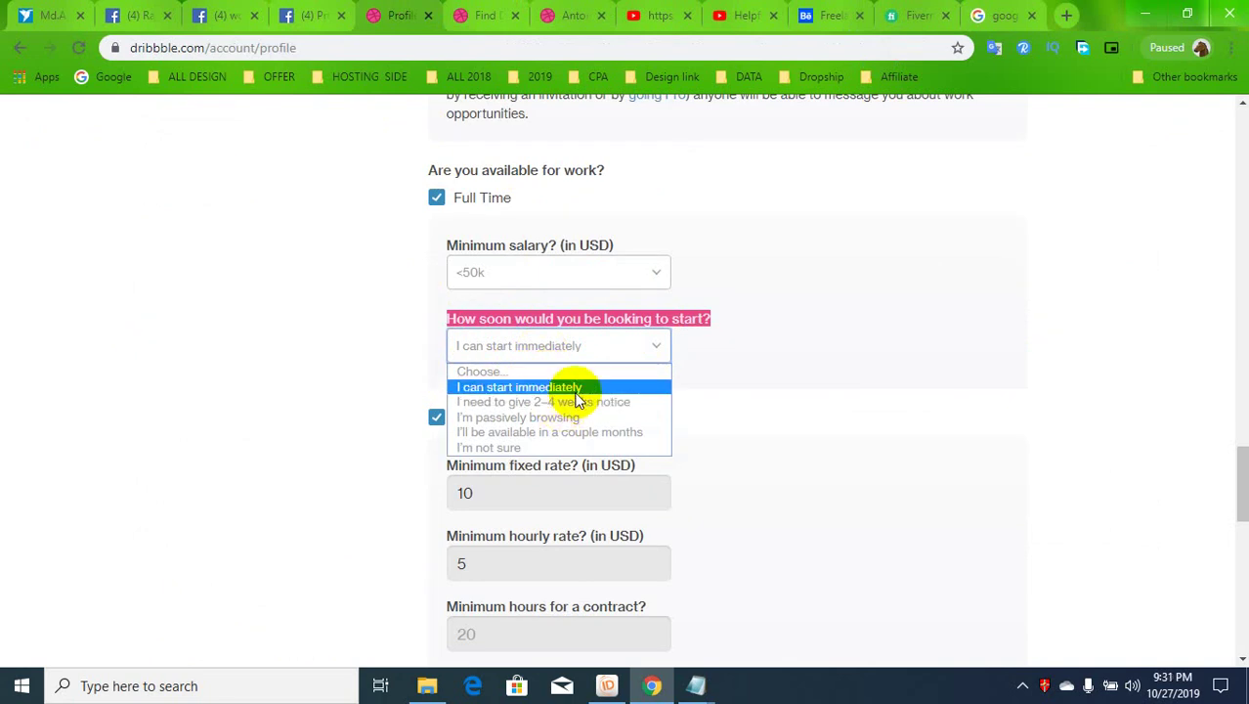
Keep 'I can start immediately' and change the minimum hourly rate from 5 to 10 USD.
click(574, 389)
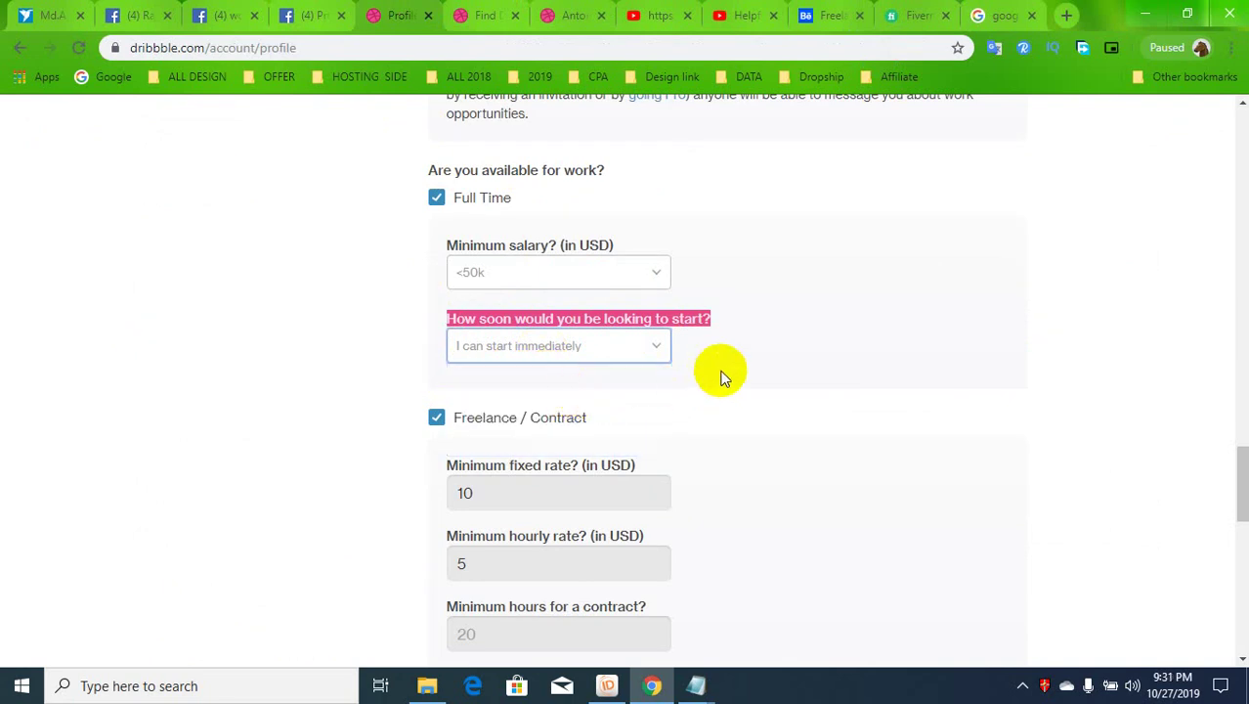
click(750, 375)
scroll(576, 462, down, 1)
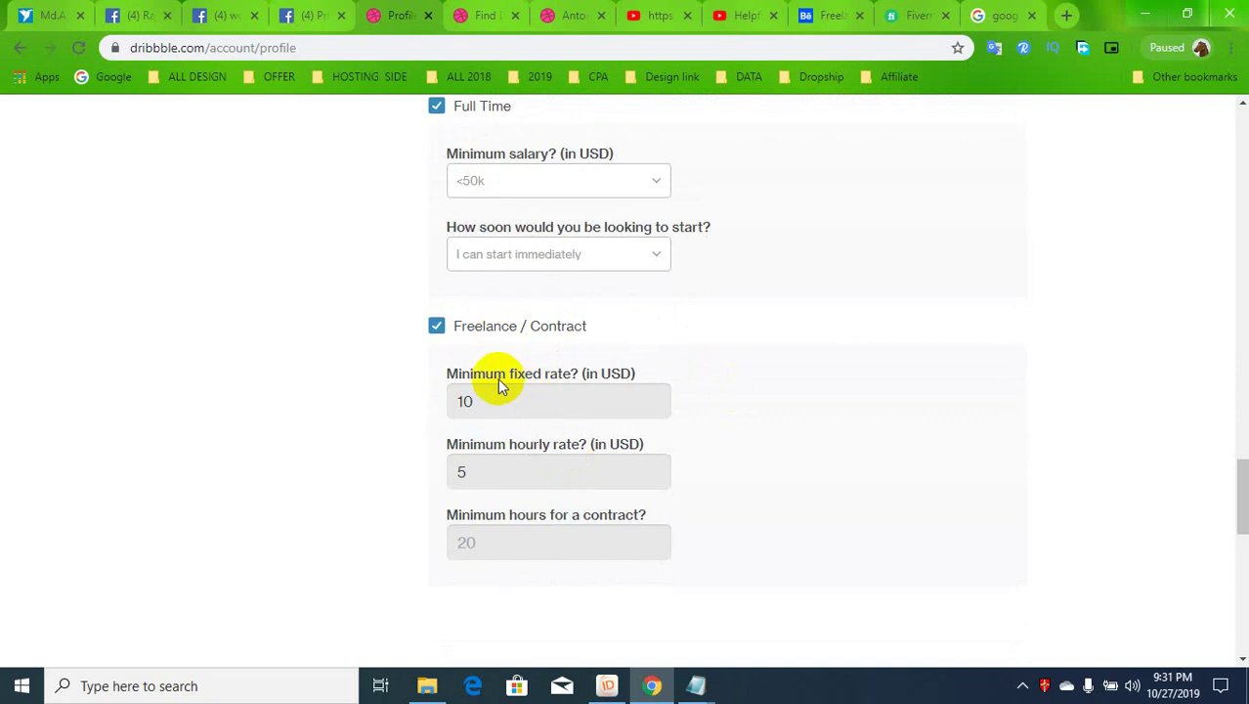
click(559, 398)
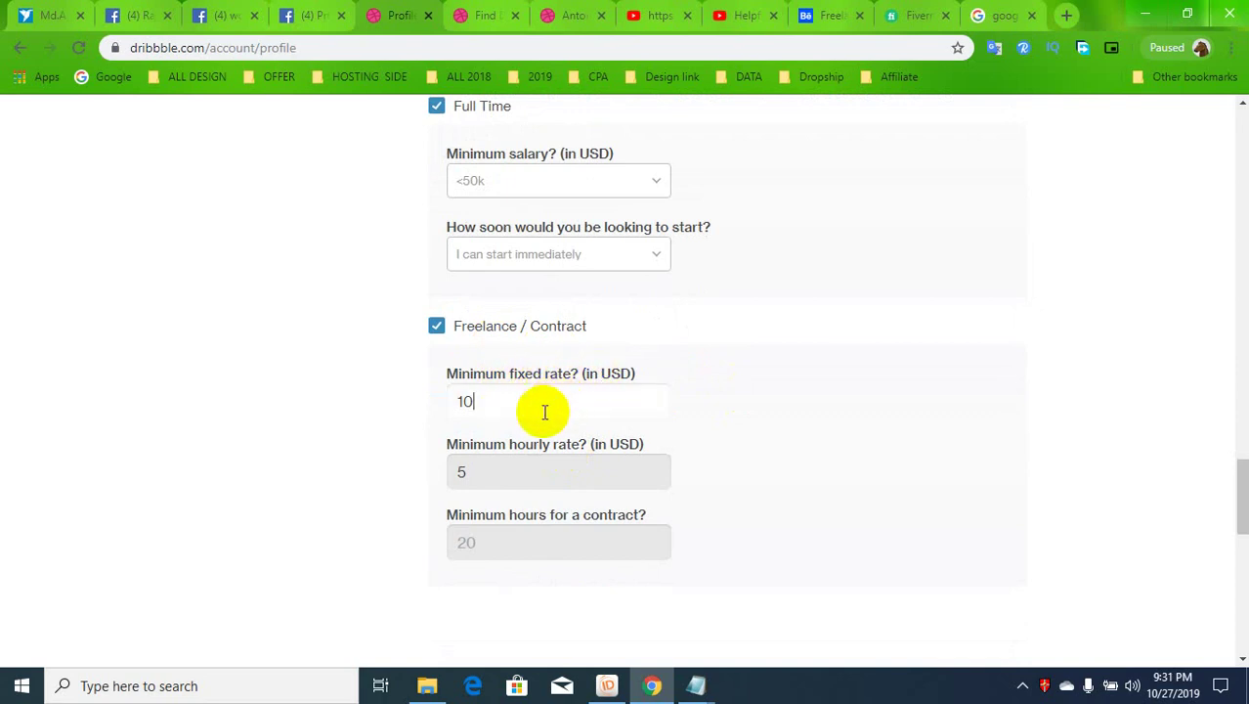
click(496, 484)
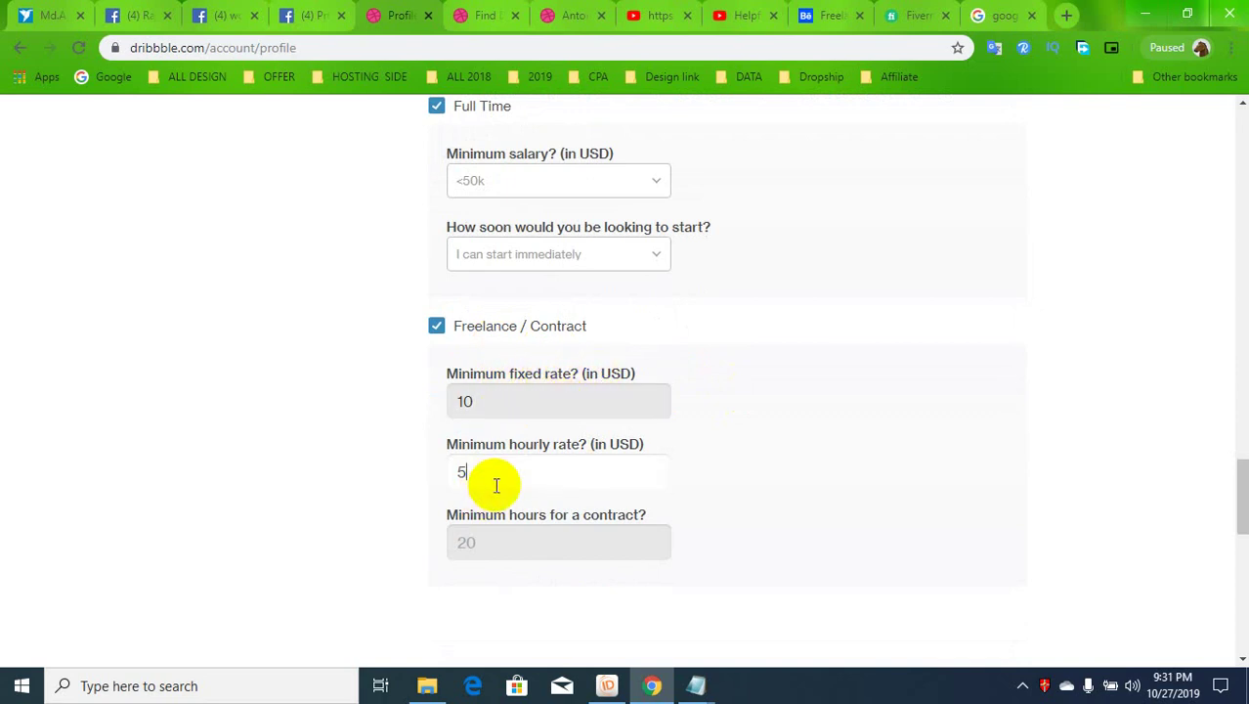
drag(451, 474, 510, 472)
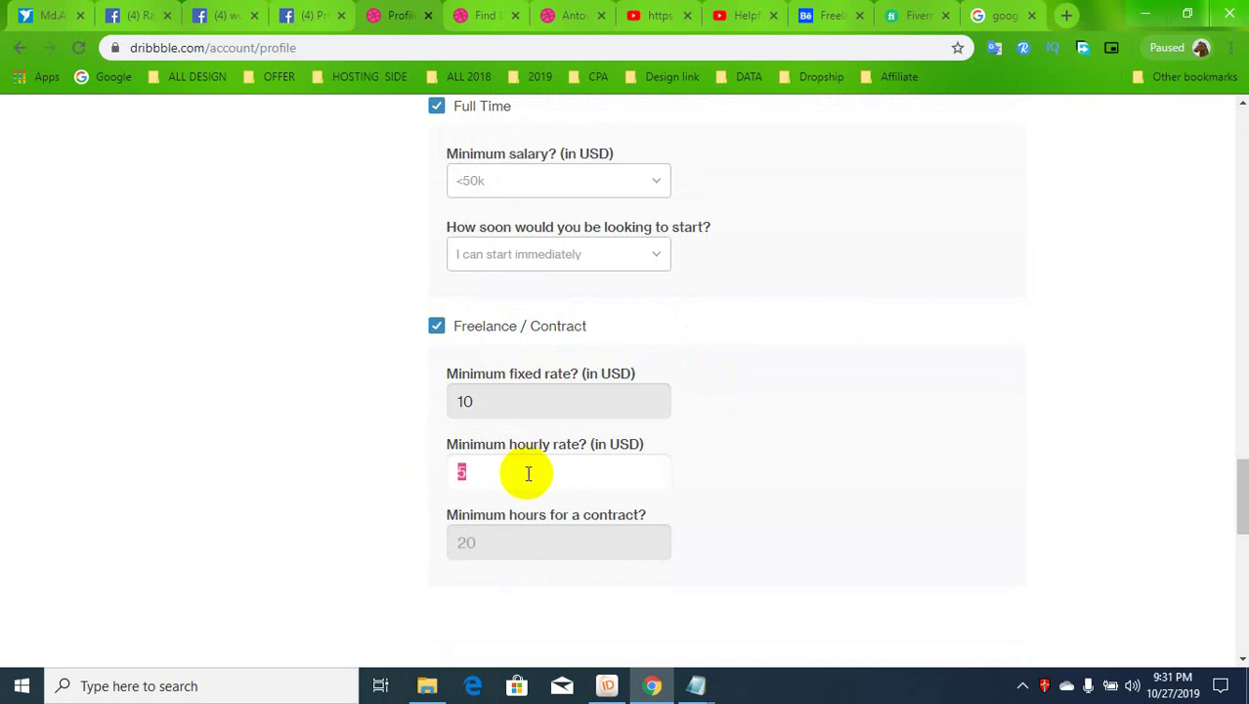
text(10)
click(817, 471)
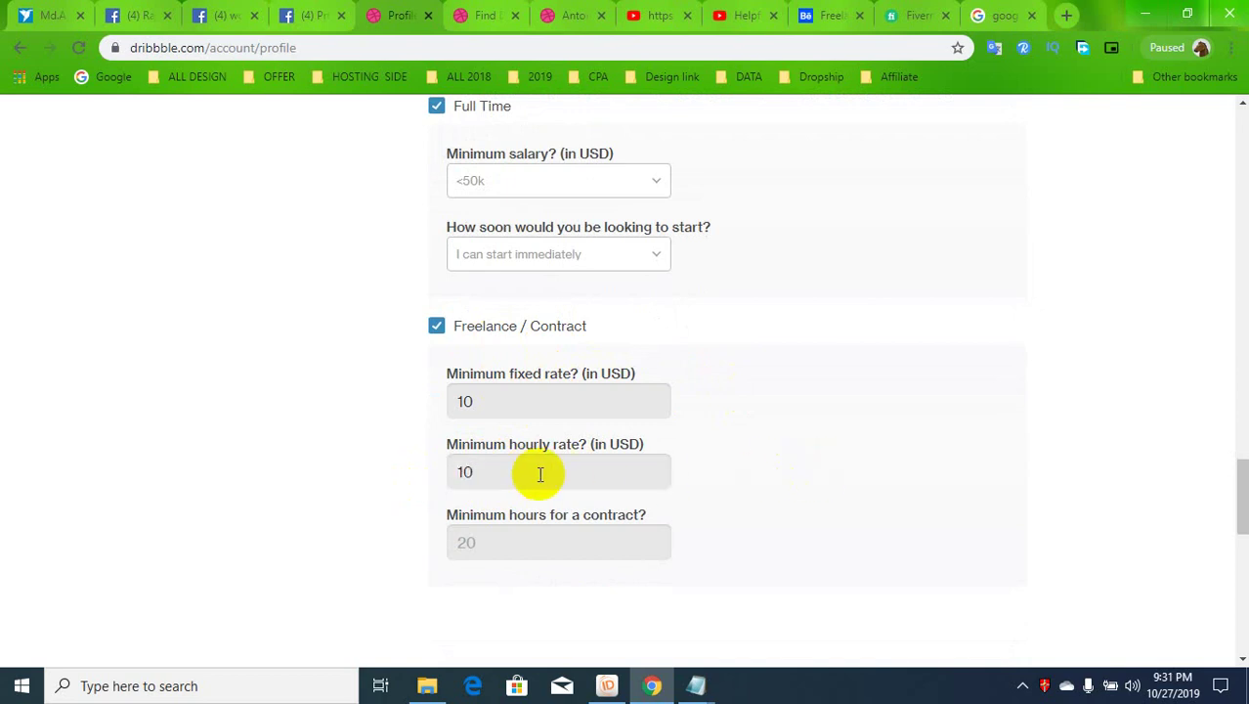
click(507, 473)
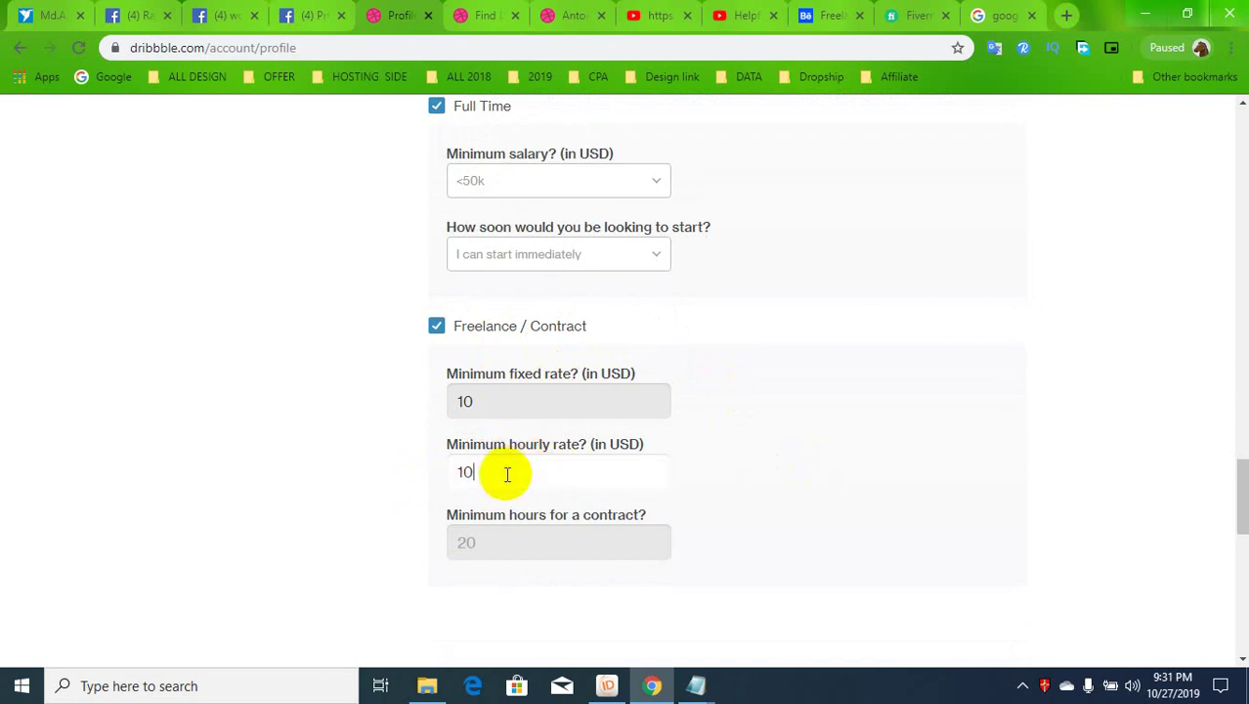
drag(506, 474, 396, 485)
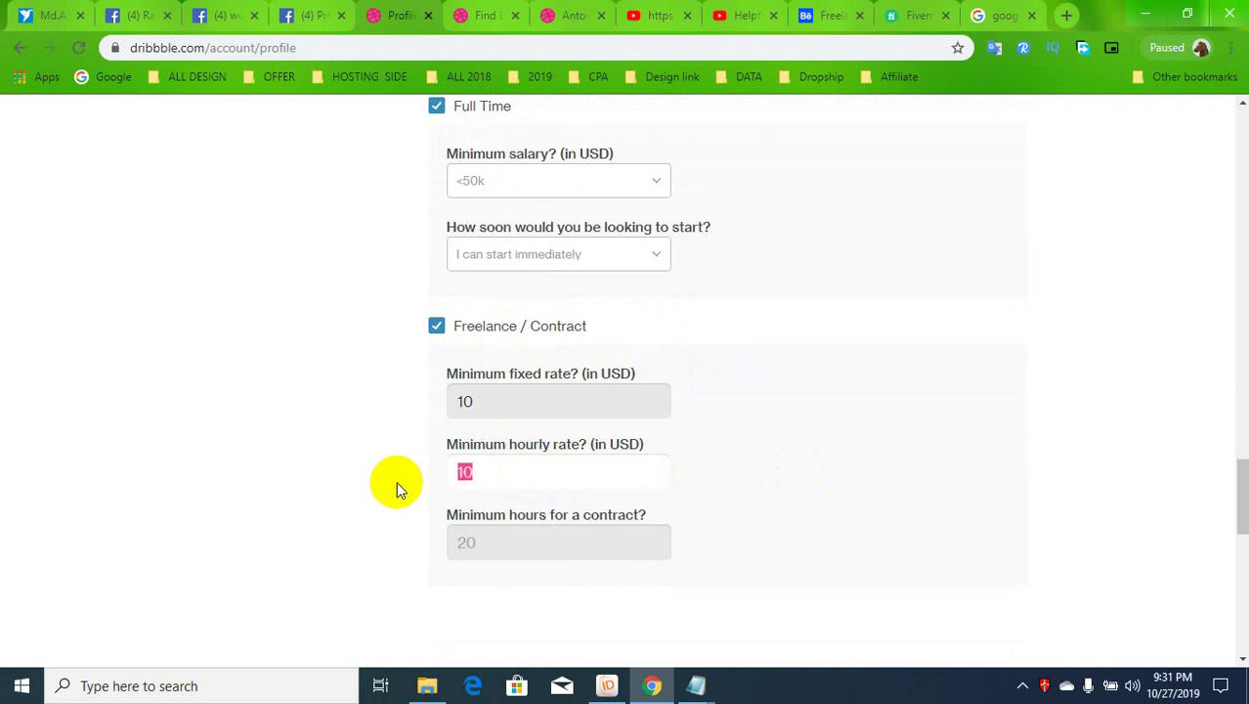
Change the minimum hours for a contract from 20 to 30.
click(541, 548)
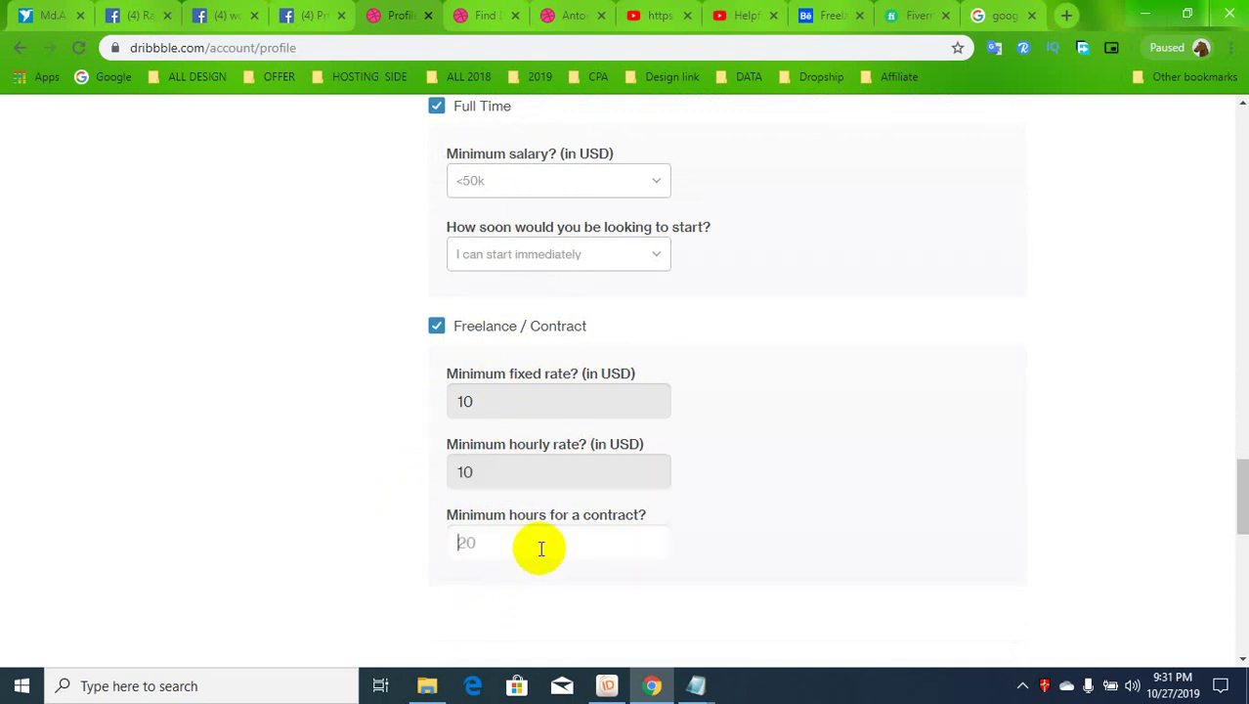
click(757, 540)
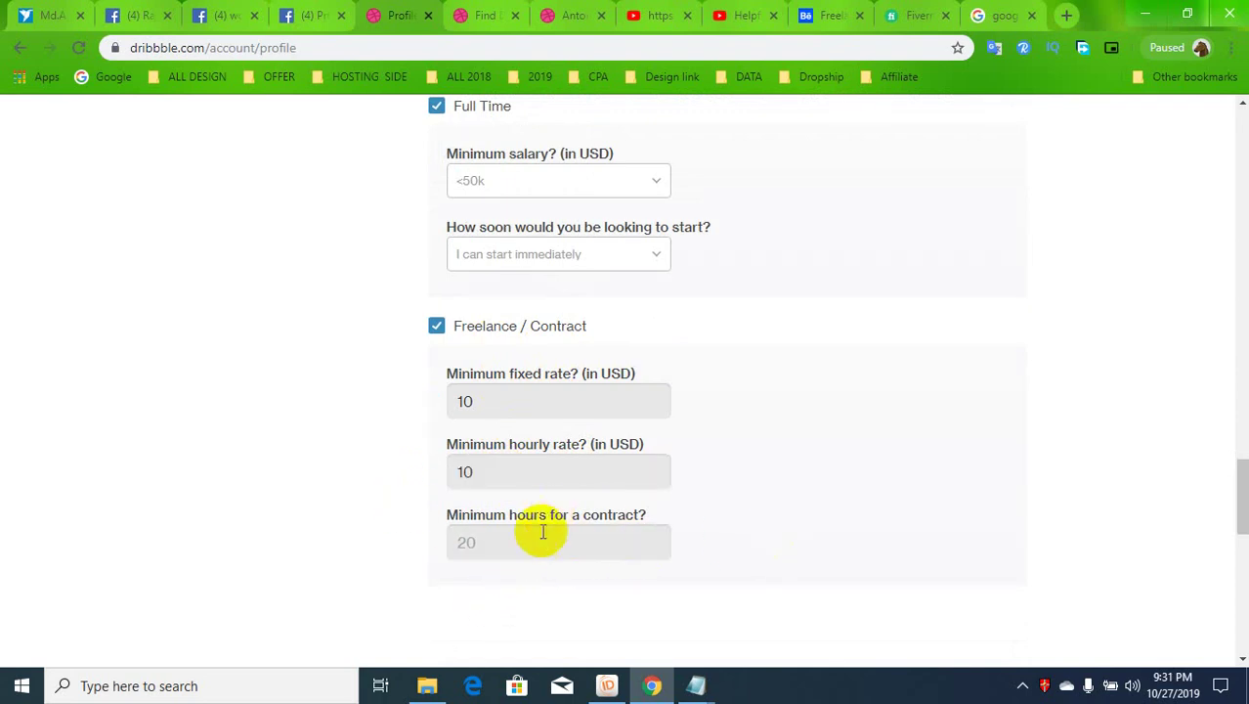
click(540, 541)
text(0)
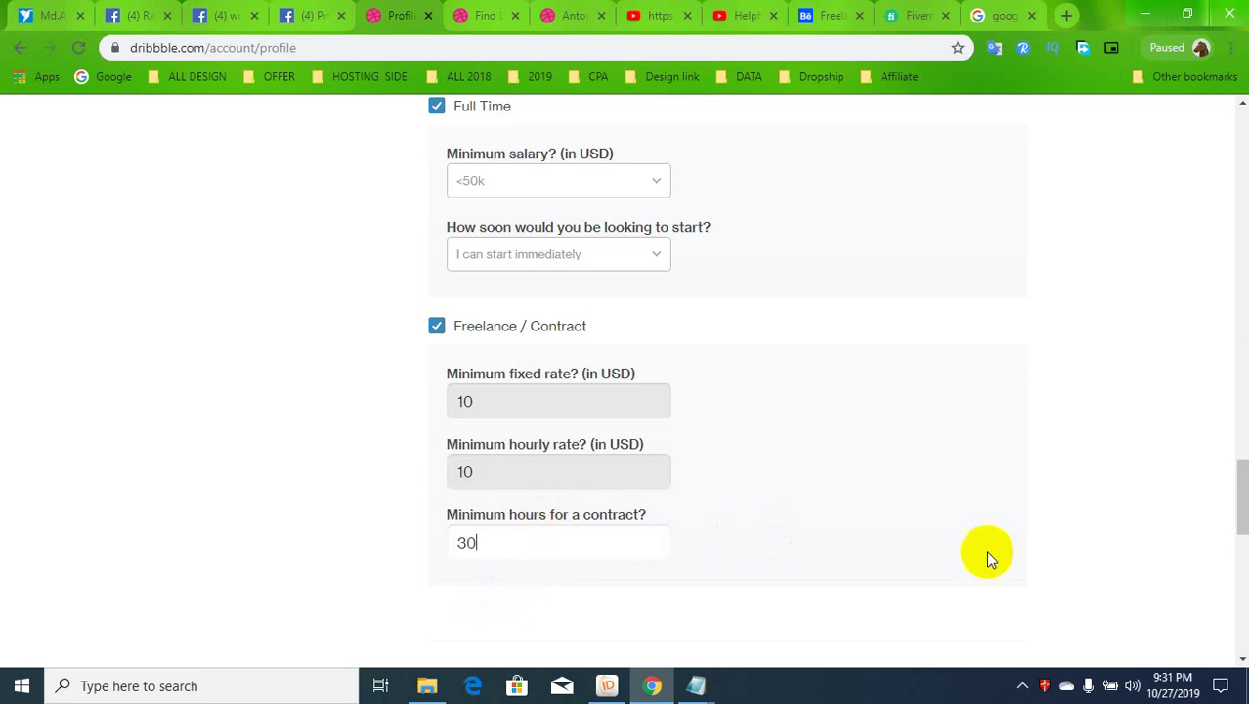
click(984, 550)
Copy the 'Are you willing to work remotely?' question into Google Translate, replacing the previous text.
scroll(566, 525, down, 3)
scroll(569, 533, down, 1)
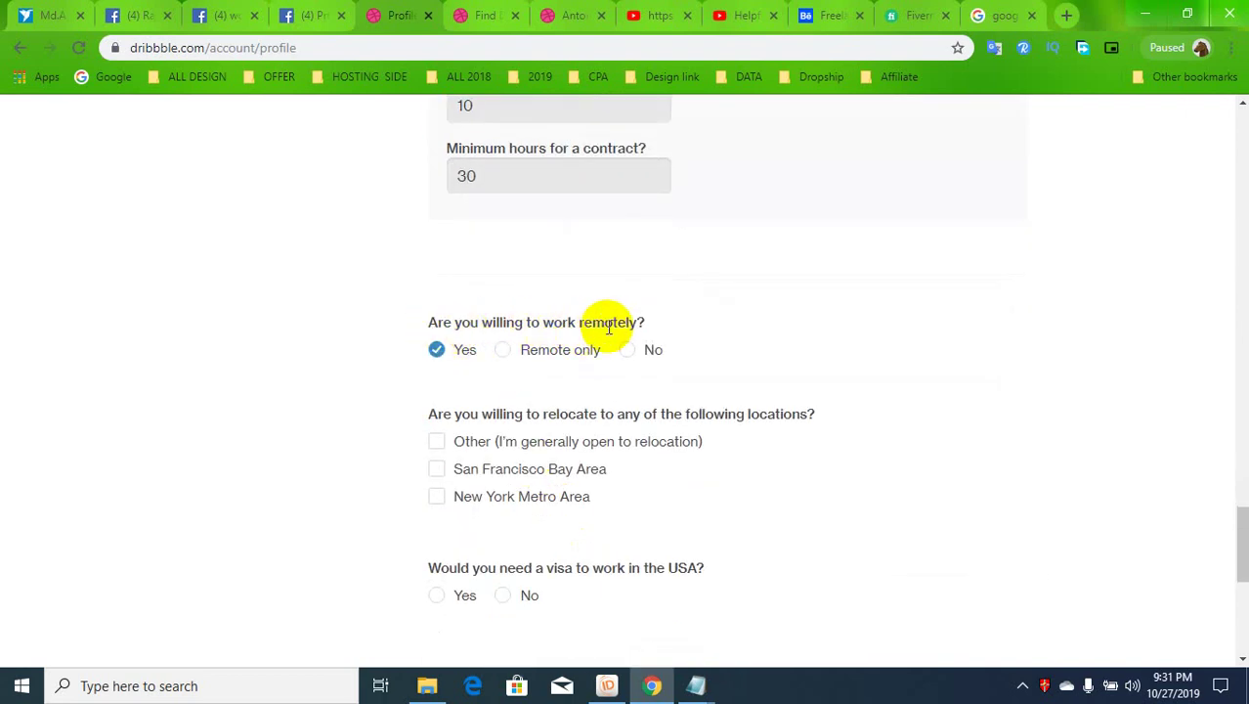
mouse_move(667, 325)
mouse_down()
mouse_move(398, 313)
mouse_move(635, 315)
mouse_move(434, 317)
mouse_up()
key(ctrl+c)
click(421, 320)
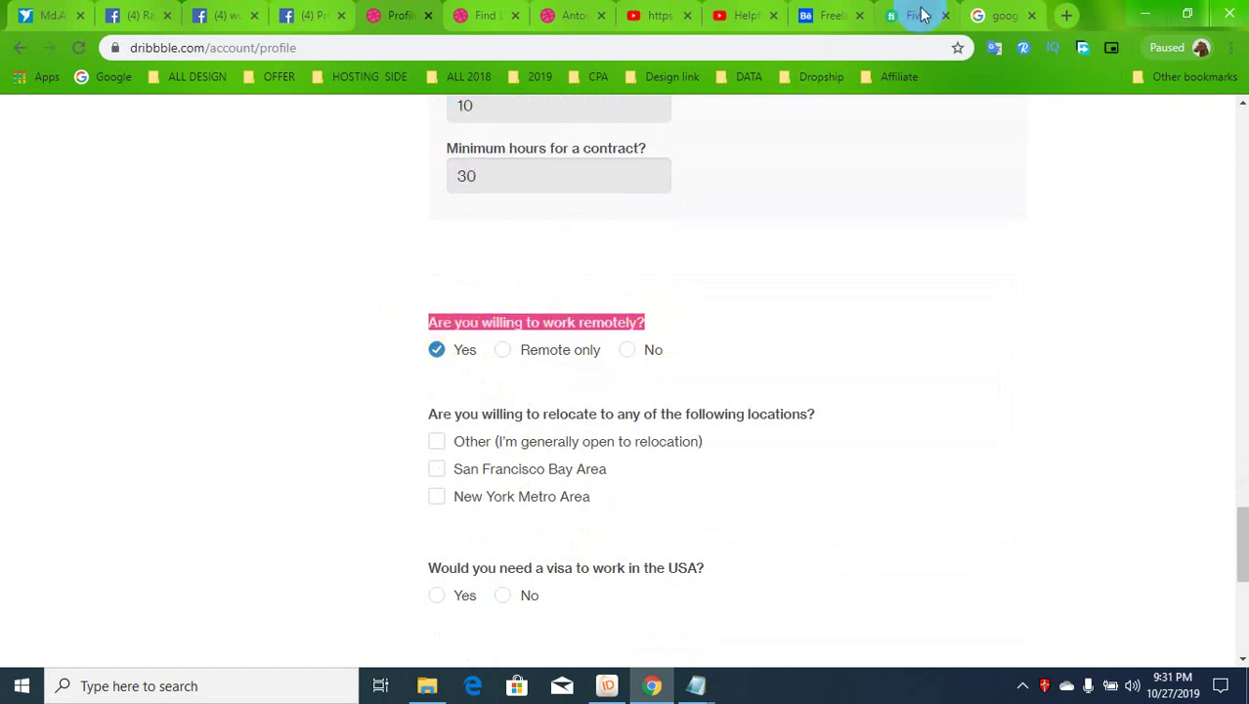
click(987, 15)
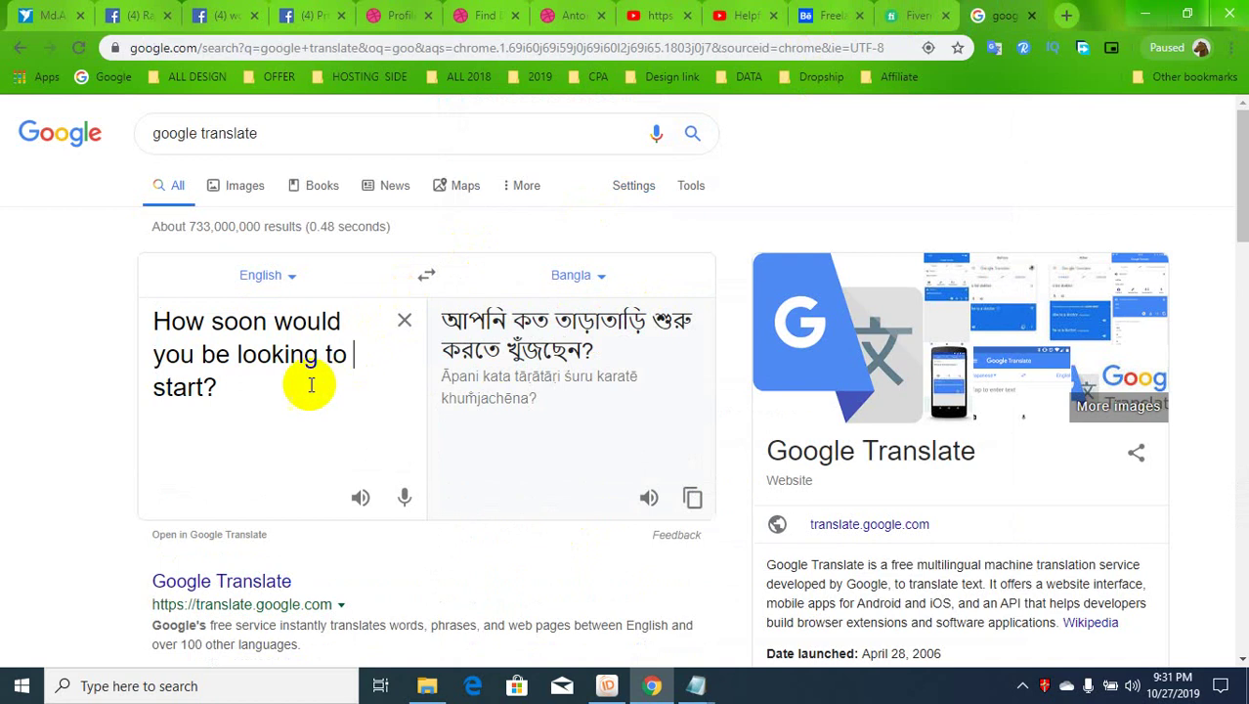
drag(209, 387, 119, 324)
key(ctrl+v)
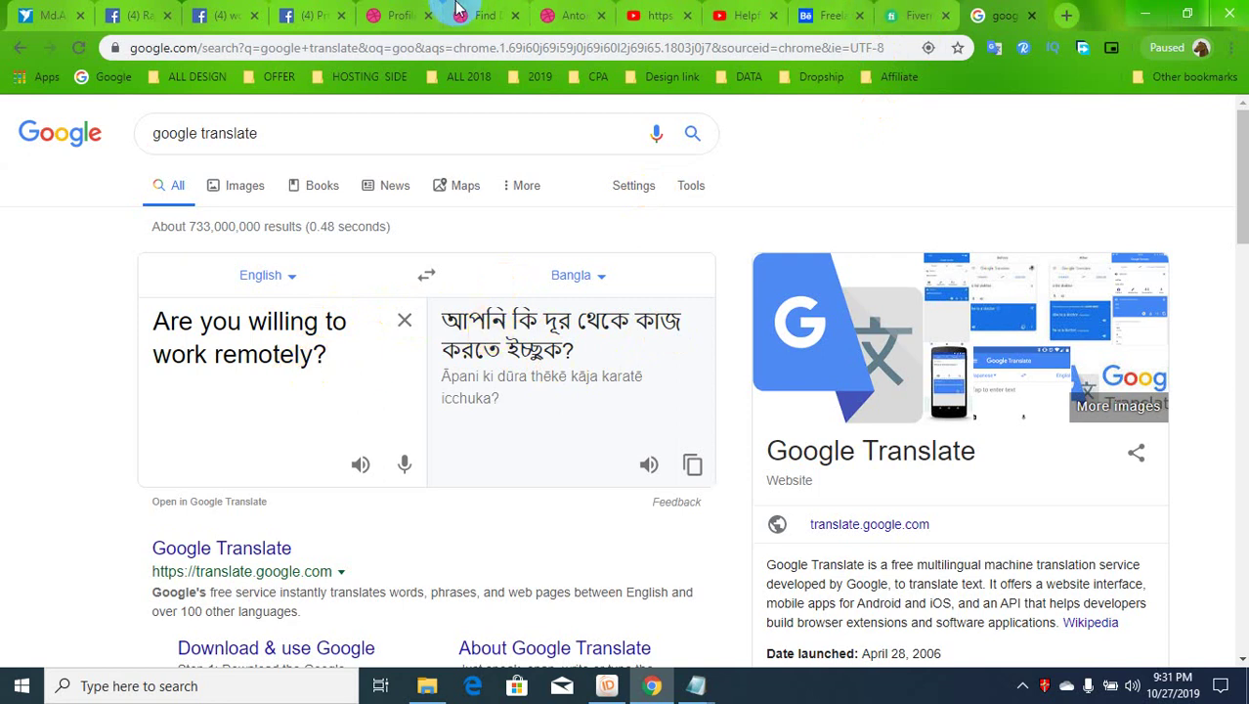
Back on the Dribbble form, answer No to working remotely.
click(399, 15)
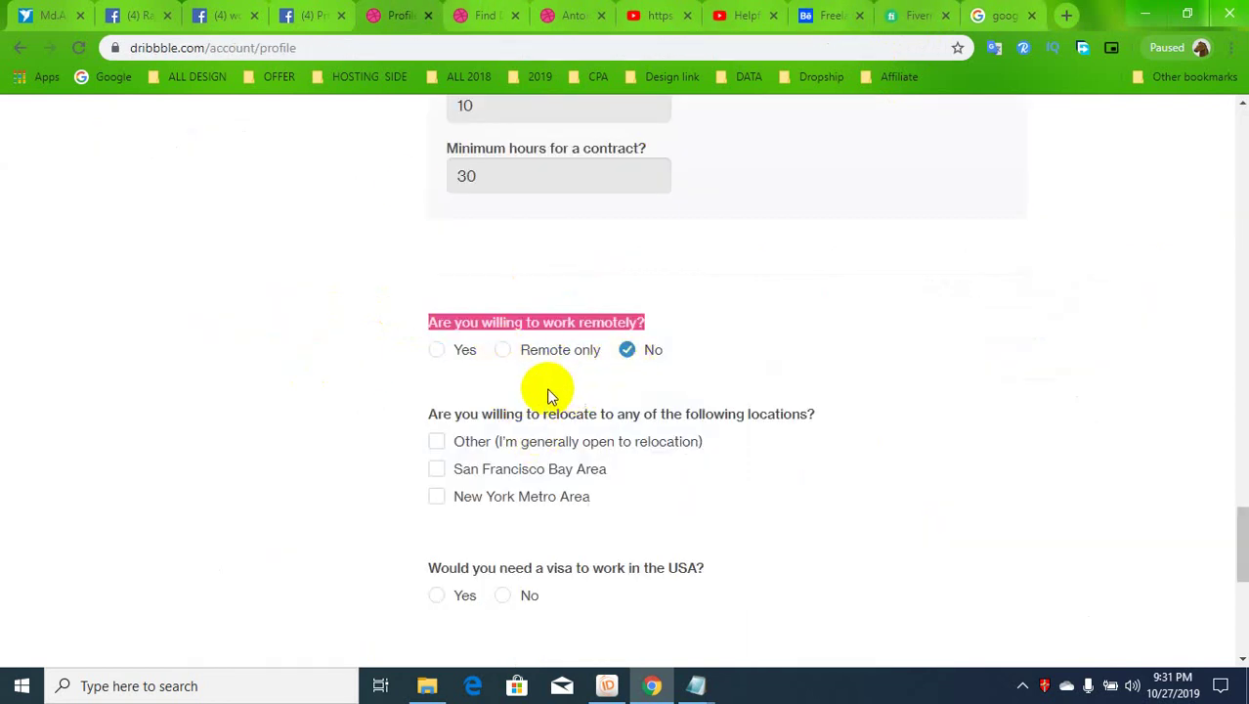
click(829, 363)
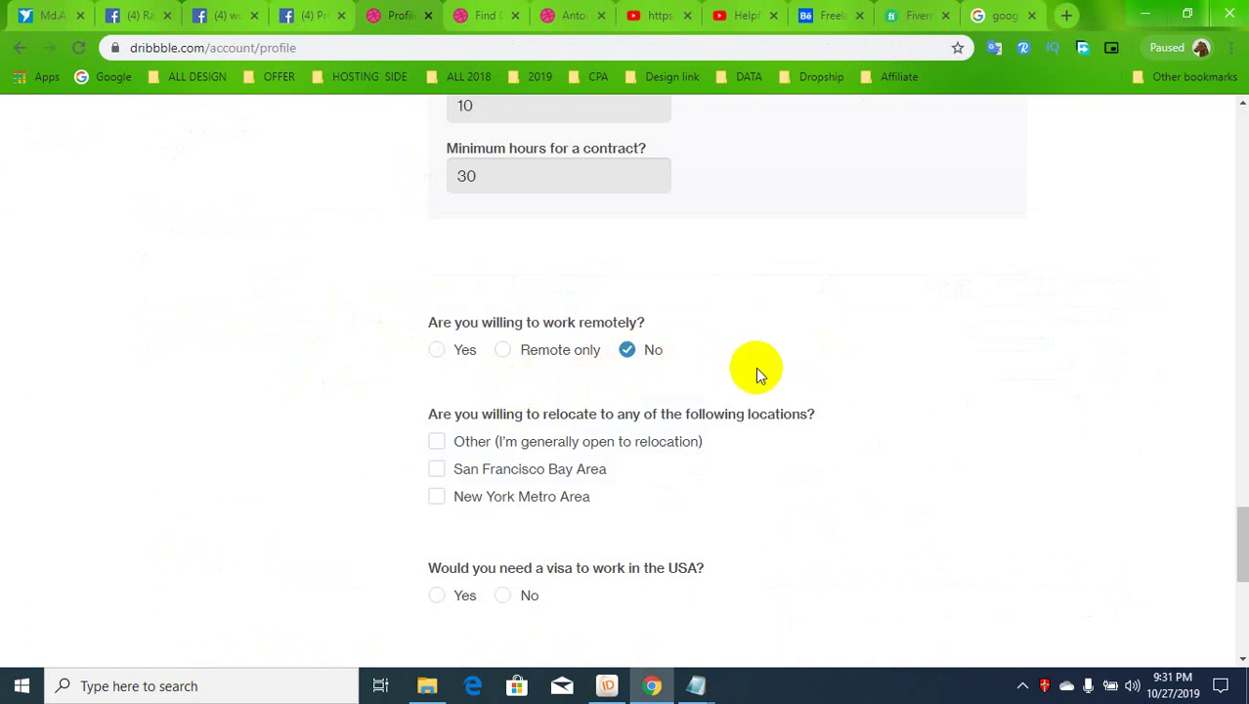
scroll(760, 374, down, 2)
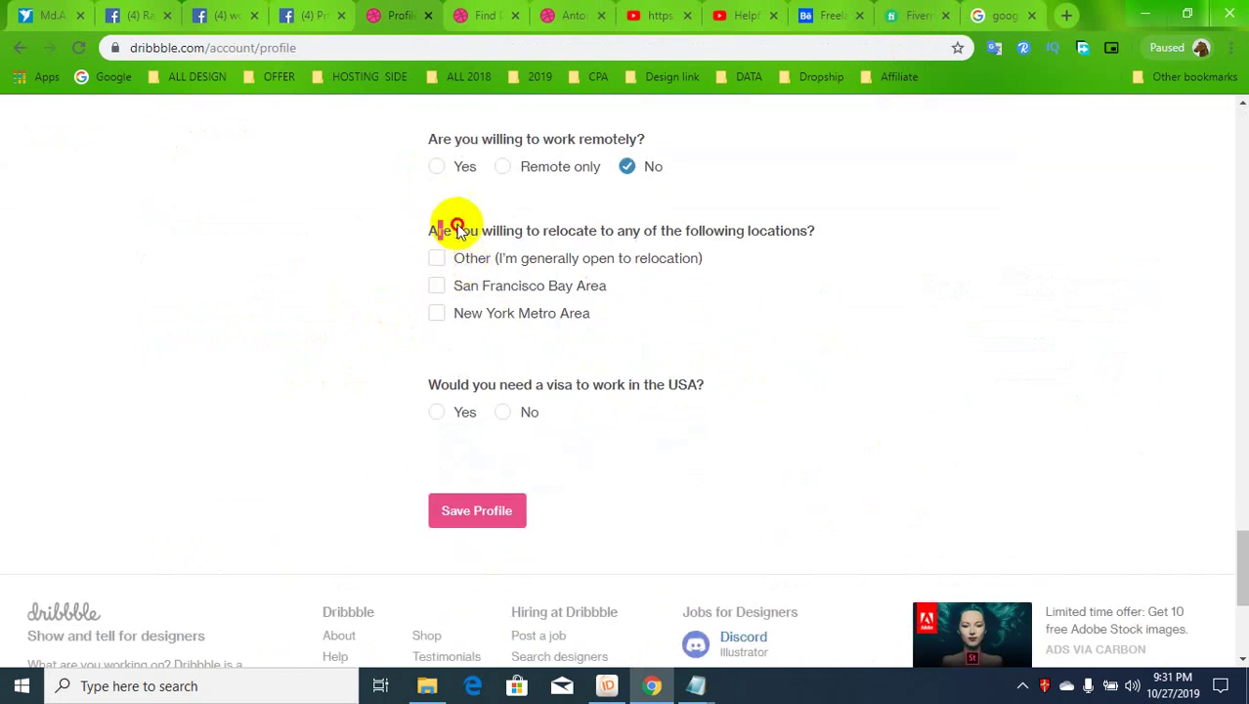
Translate the relocation question into Bangla, then tick 'Other (I'm generally open to relocation)'.
drag(457, 228, 734, 228)
drag(823, 235, 496, 223)
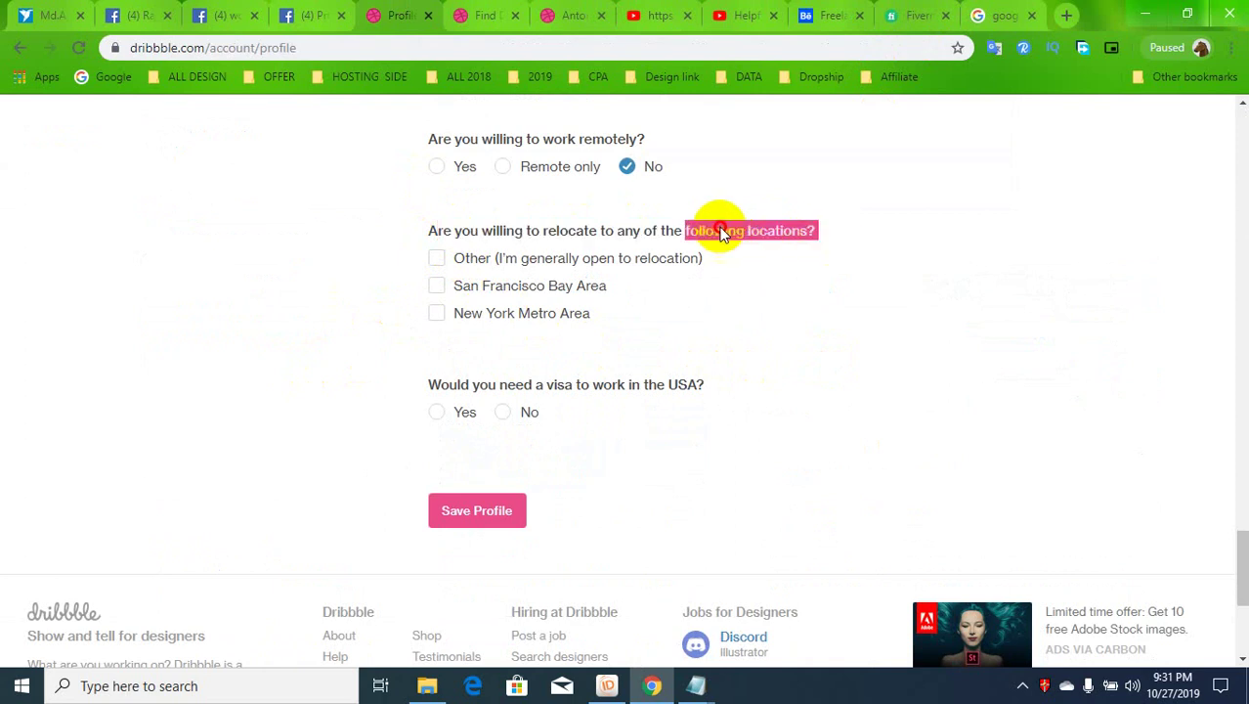
click(997, 15)
text(Are you willing to relocate to any of the following locations?)
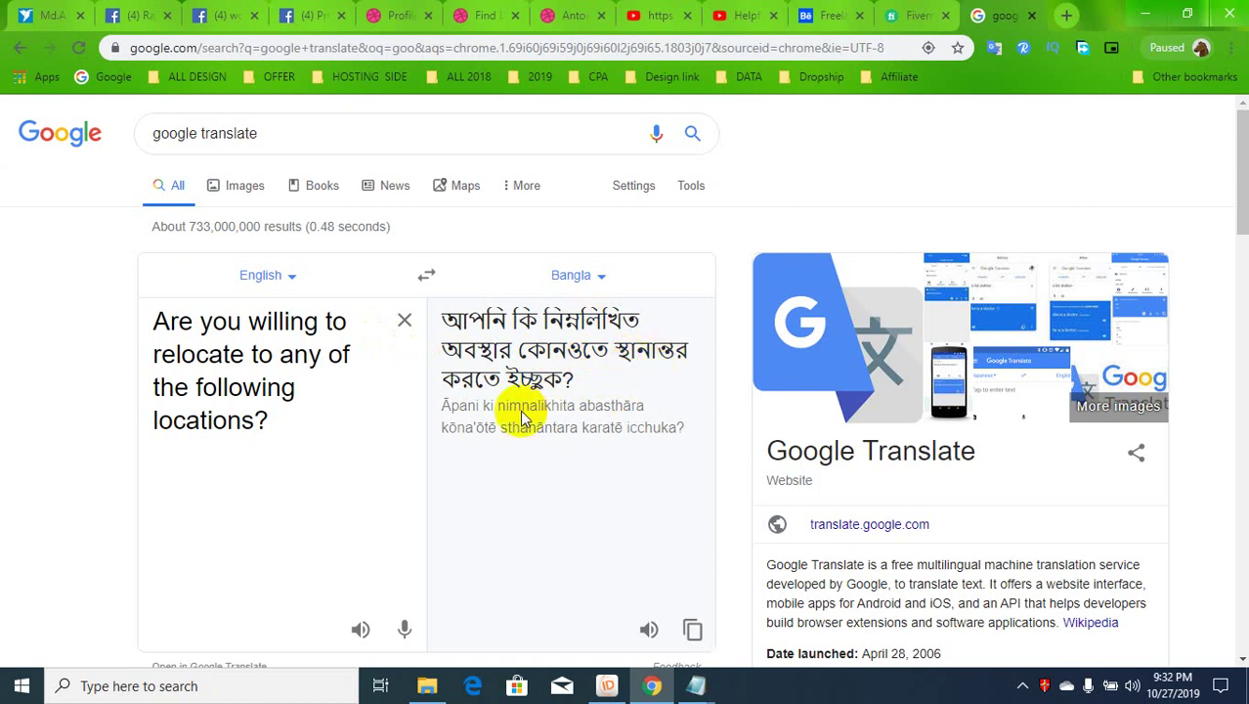
click(427, 8)
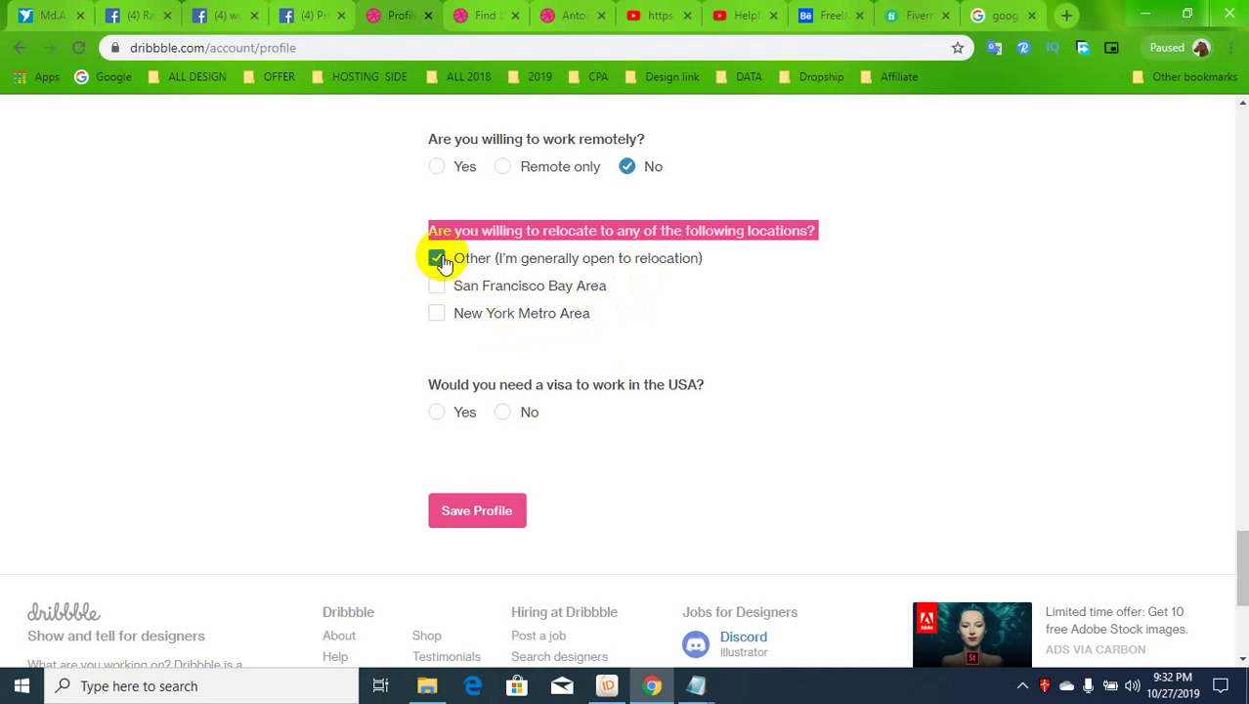
scroll(596, 403, down, 1)
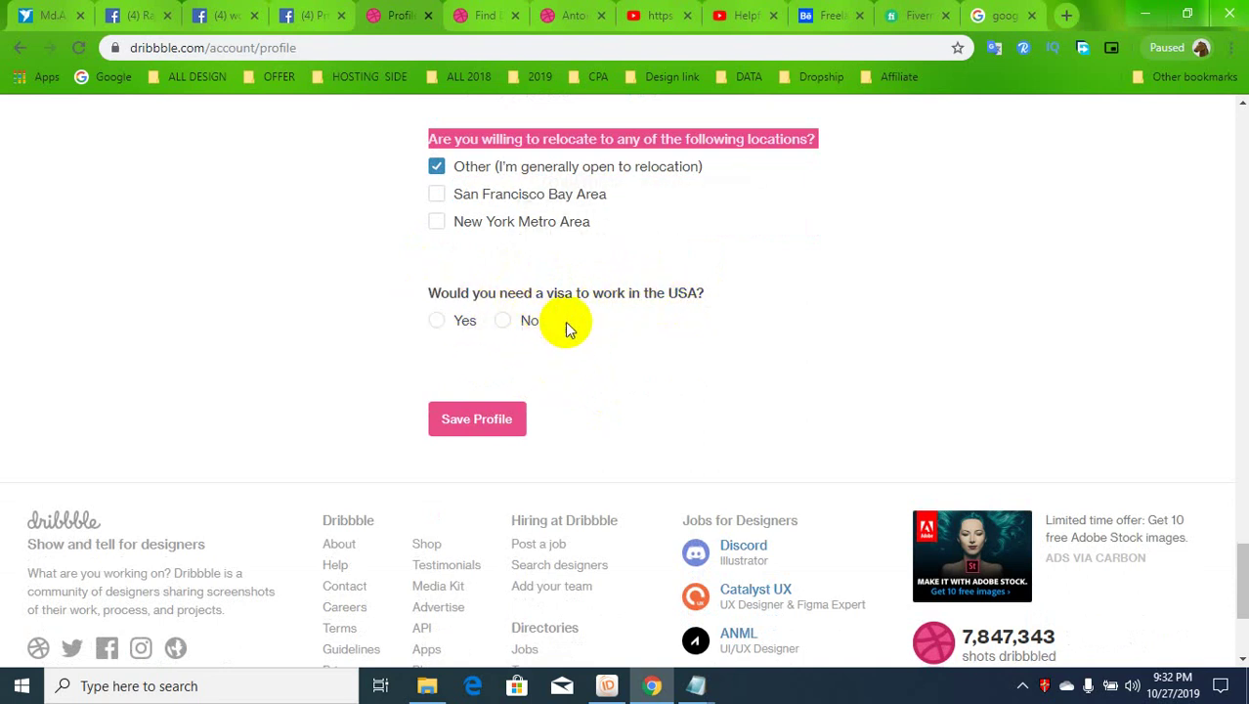
Translate 'Would you need a visa to work in the USA?' into Bangla, then answer No.
drag(566, 327, 433, 303)
key(ctrl+c)
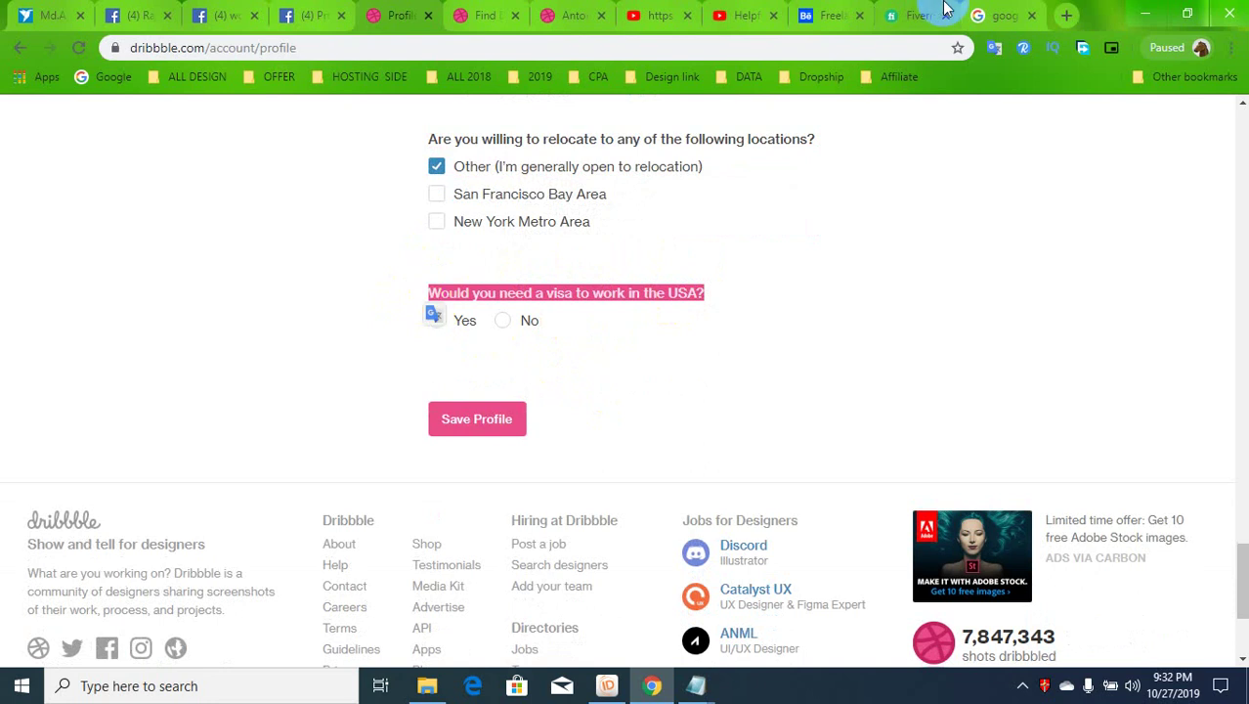
click(1002, 14)
key(ctrl+a)
key(ctrl+v)
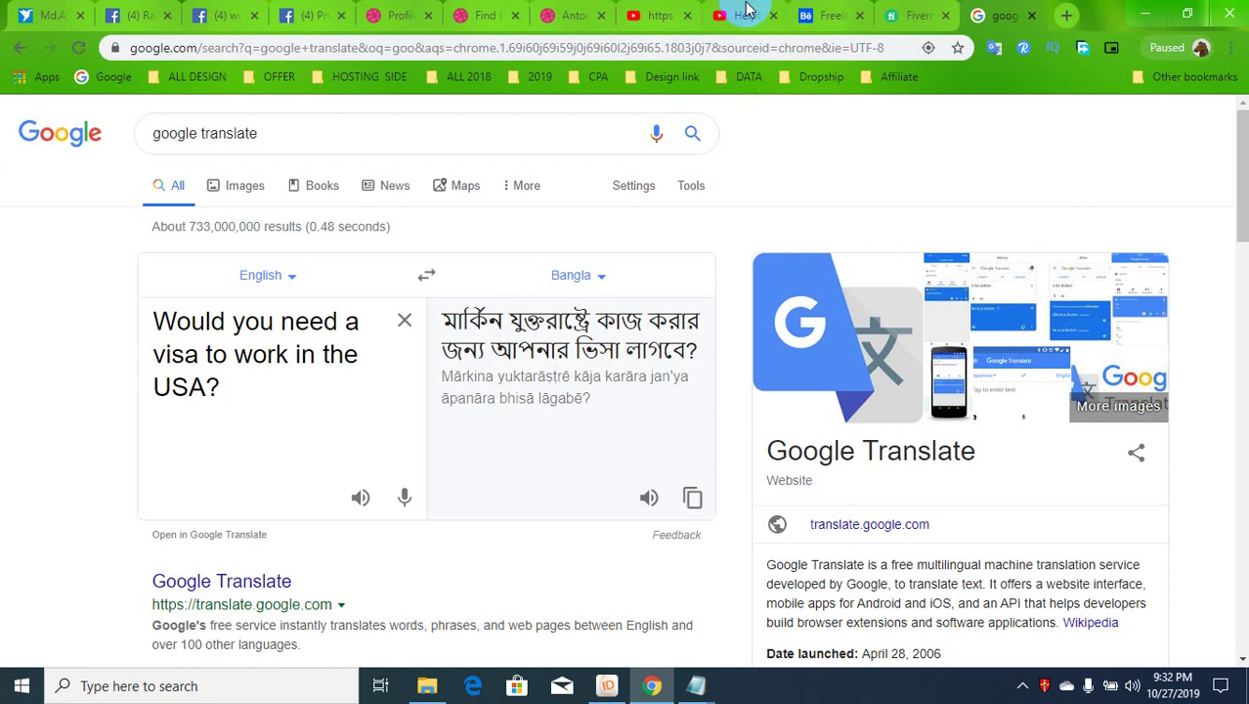
click(401, 16)
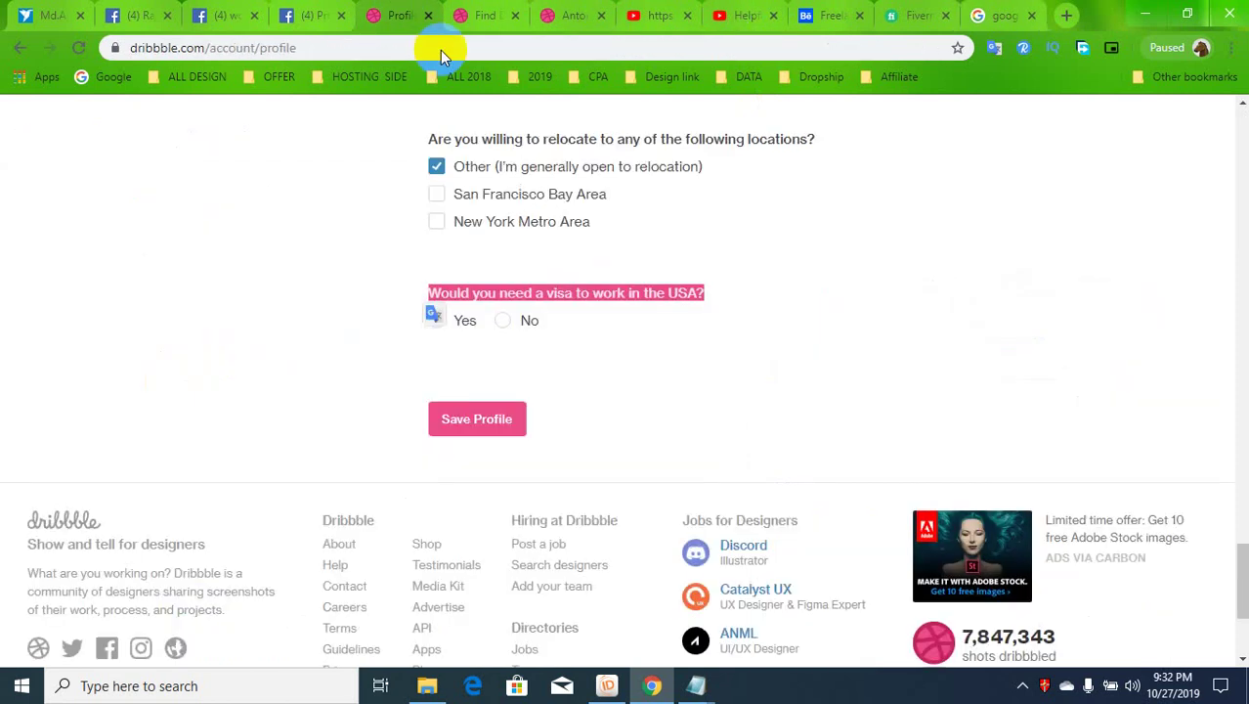
click(501, 321)
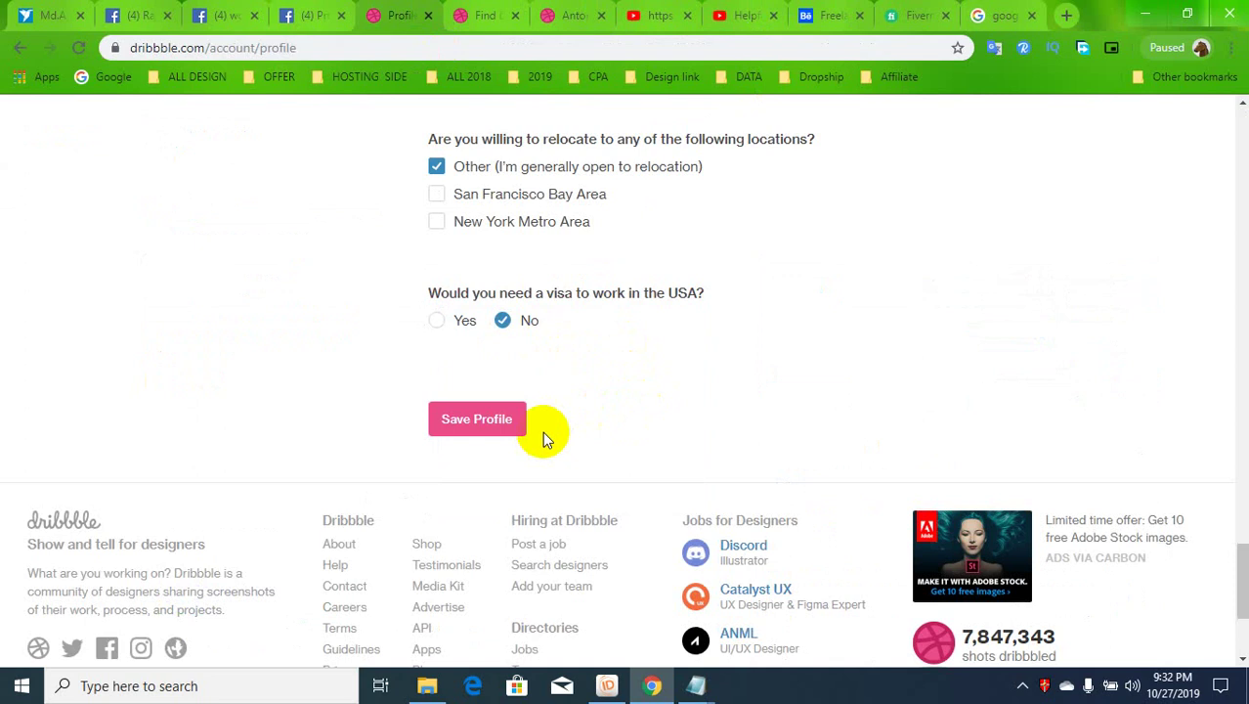
Save Profile twice until 'Profile updated successfully' shows, then dismiss the welcome card with Got it.
click(471, 430)
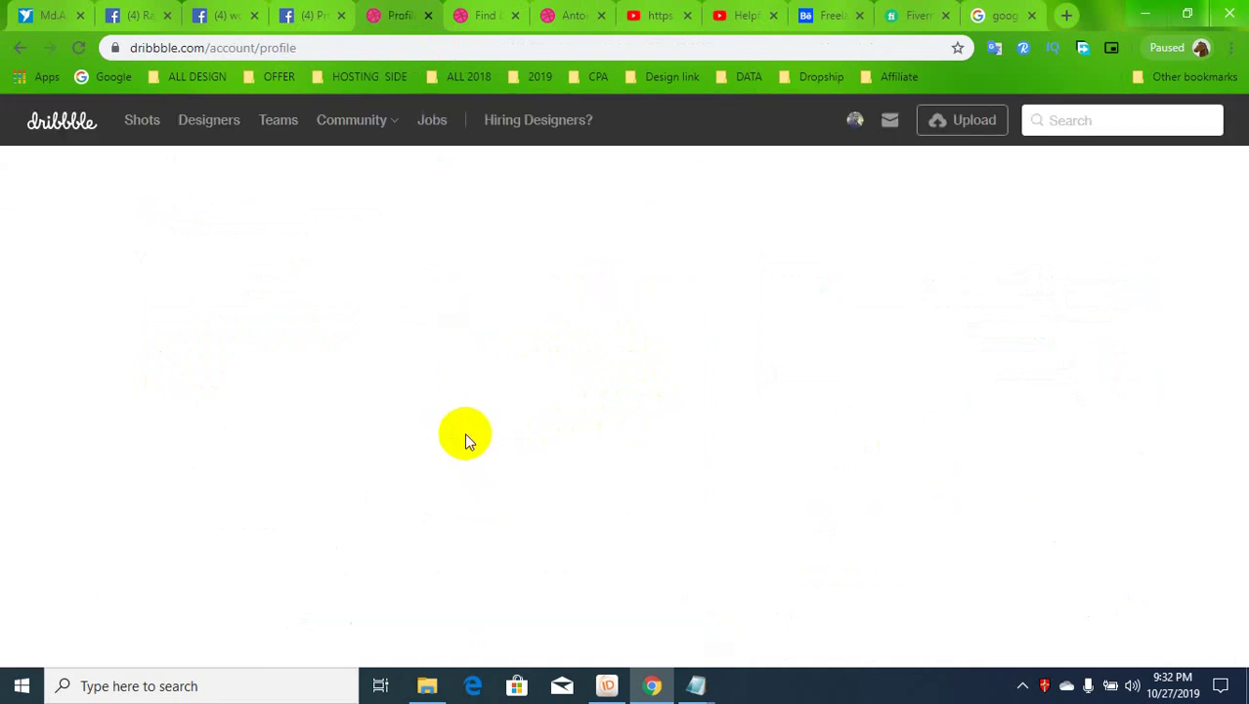
scroll(464, 478, down, 2)
scroll(510, 507, down, 4)
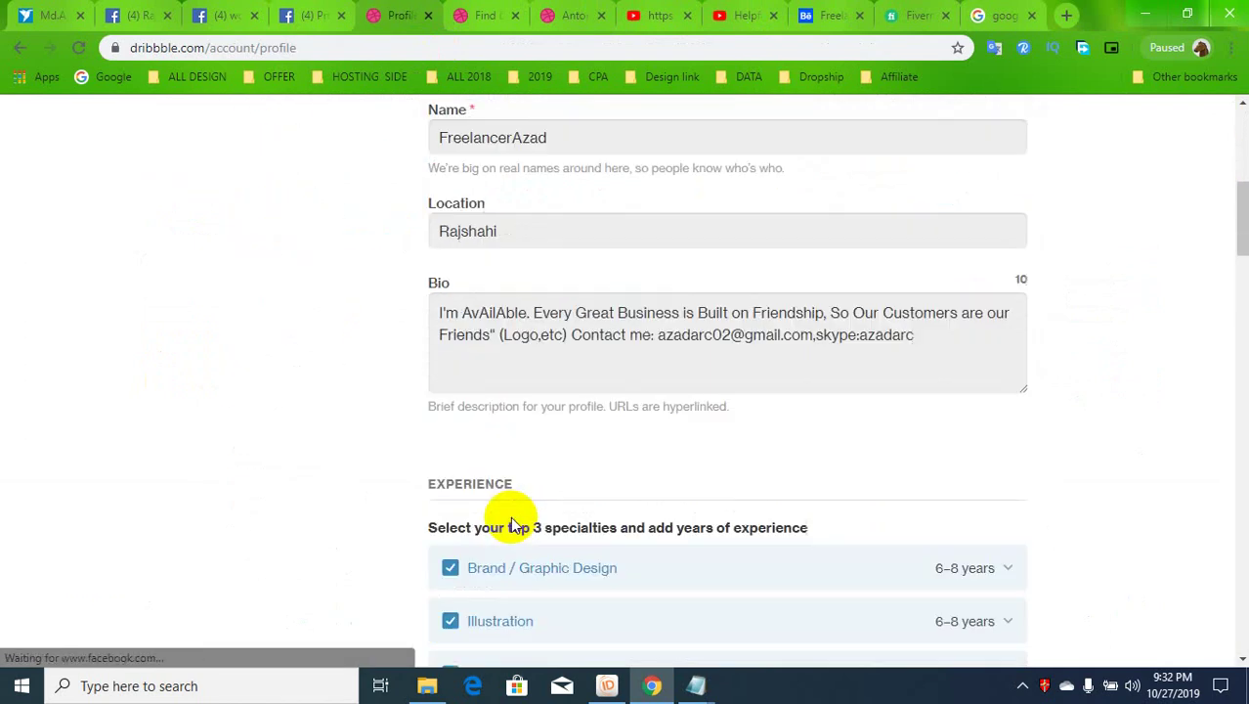
scroll(510, 519, down, 6)
scroll(519, 524, down, 2)
scroll(520, 526, down, 5)
scroll(520, 526, down, 5)
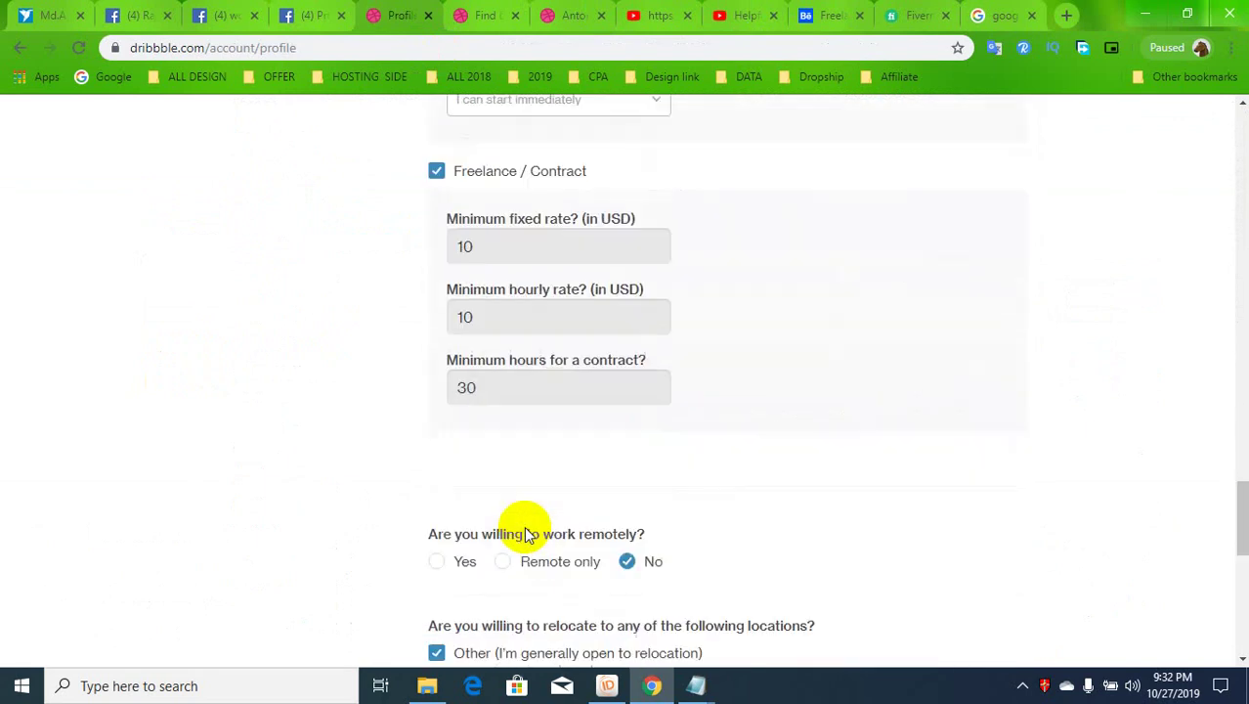
scroll(522, 527, down, 3)
scroll(525, 528, down, 3)
click(485, 293)
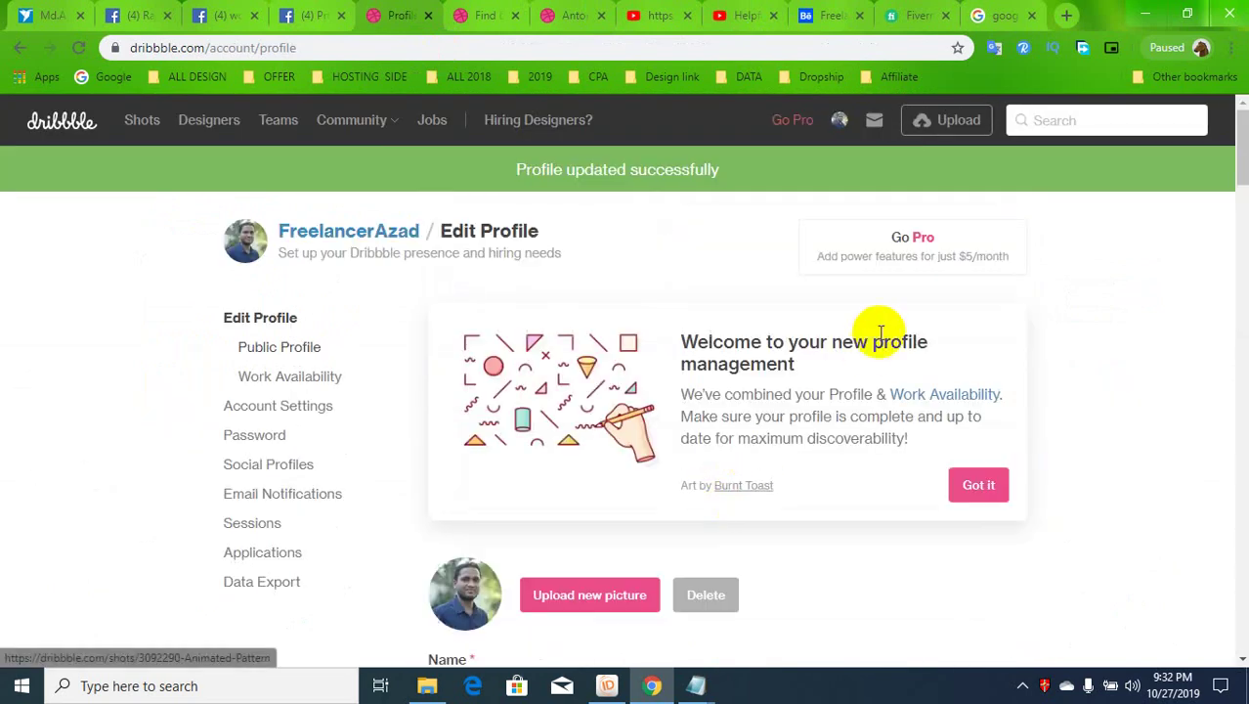
click(982, 488)
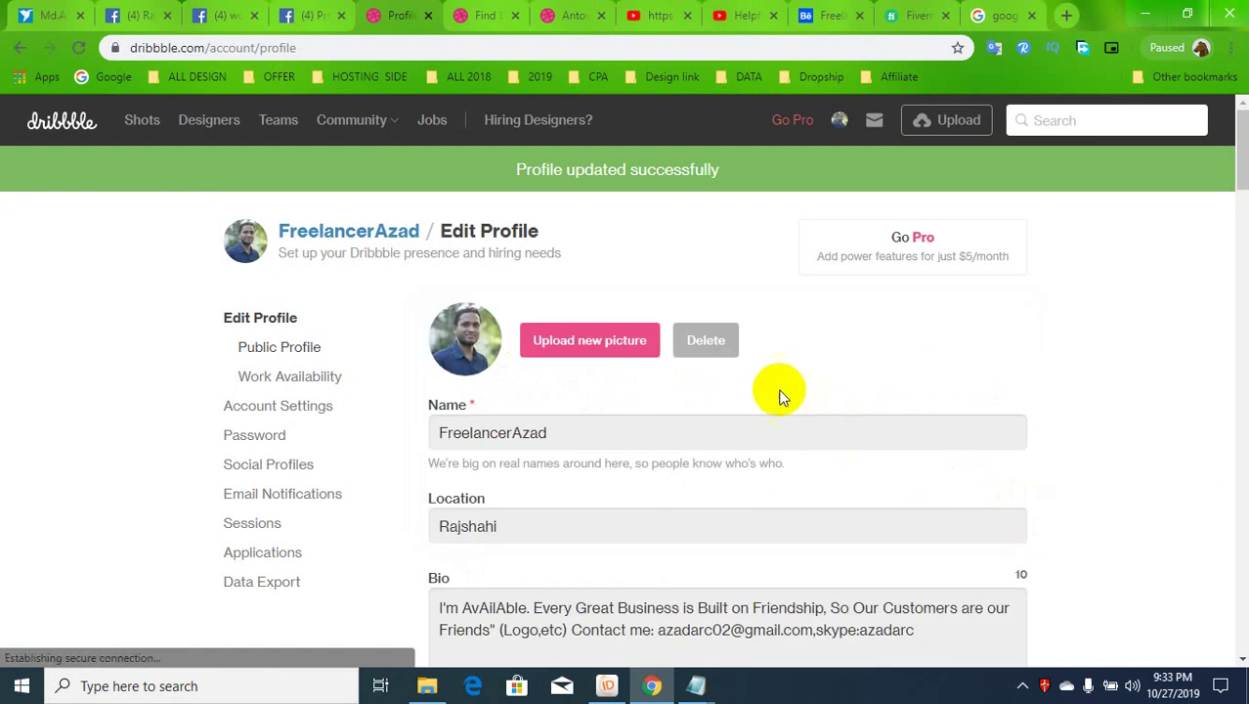
Open the Pro page and select the 'Make Your Shots More Engaging' heading and subtitle.
click(933, 266)
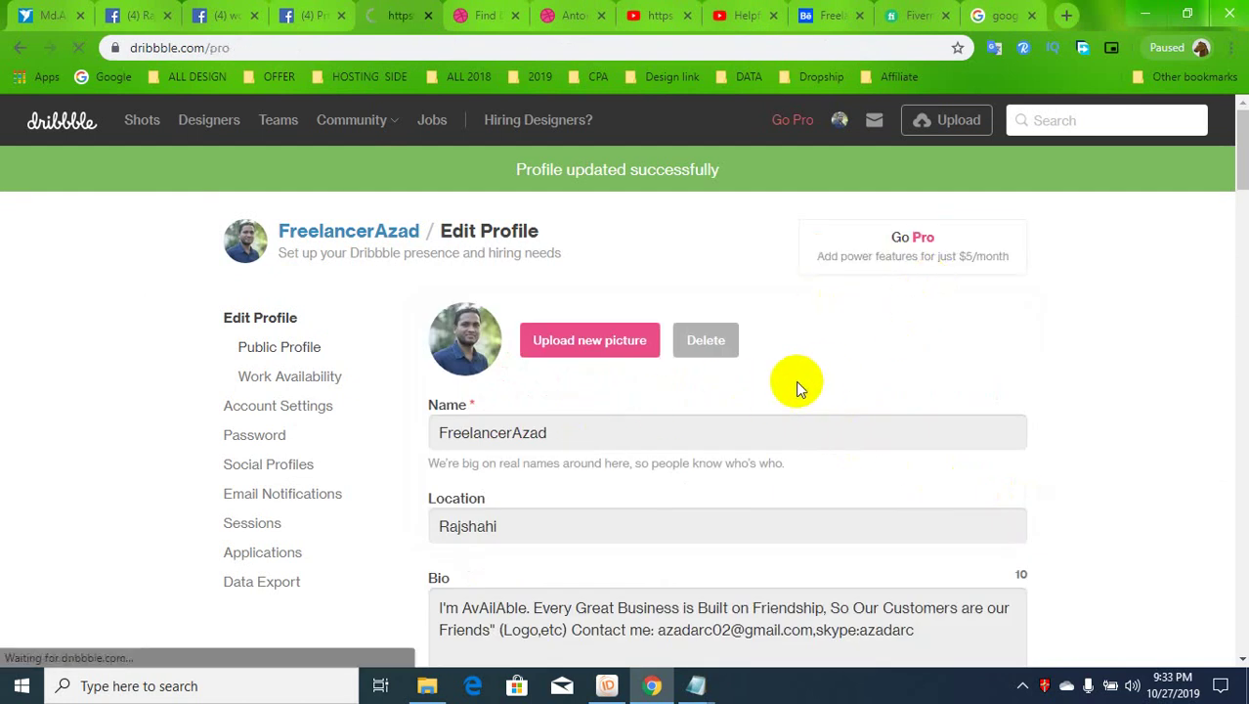
scroll(631, 433, down, 4)
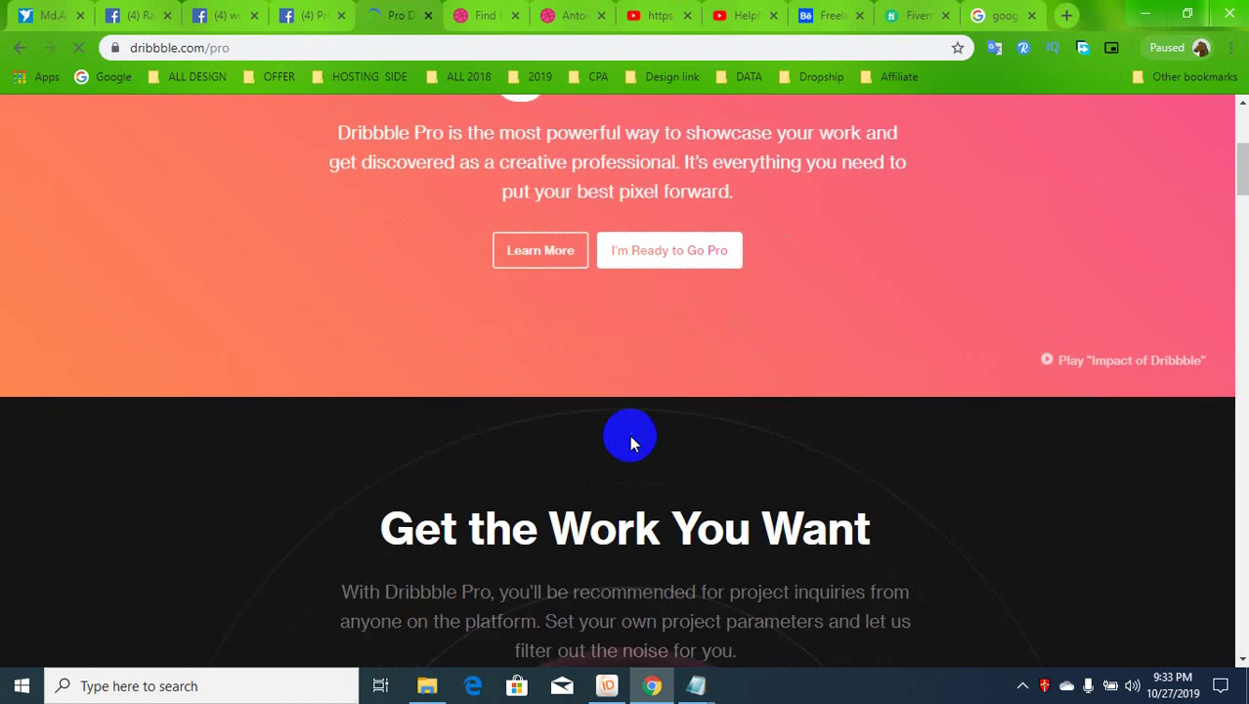
scroll(630, 435, down, 5)
scroll(645, 440, down, 5)
scroll(646, 440, down, 5)
scroll(648, 441, up, 4)
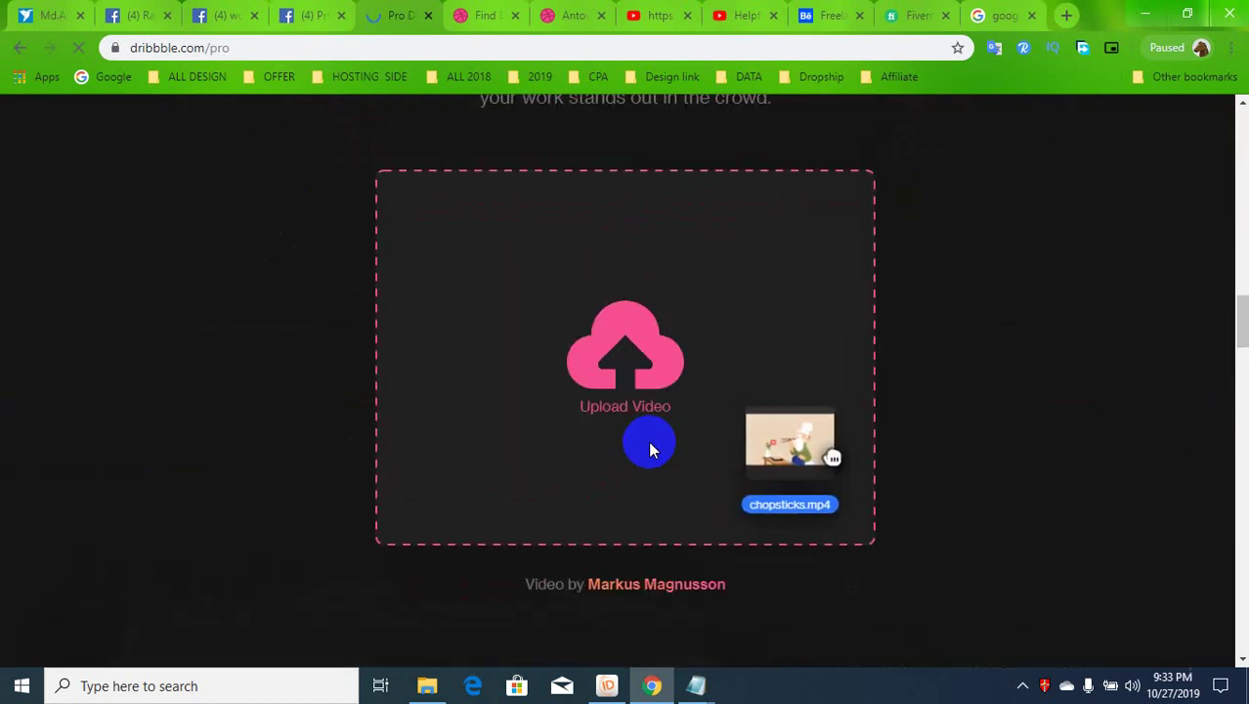
scroll(635, 391, up, 3)
scroll(636, 407, up, 1)
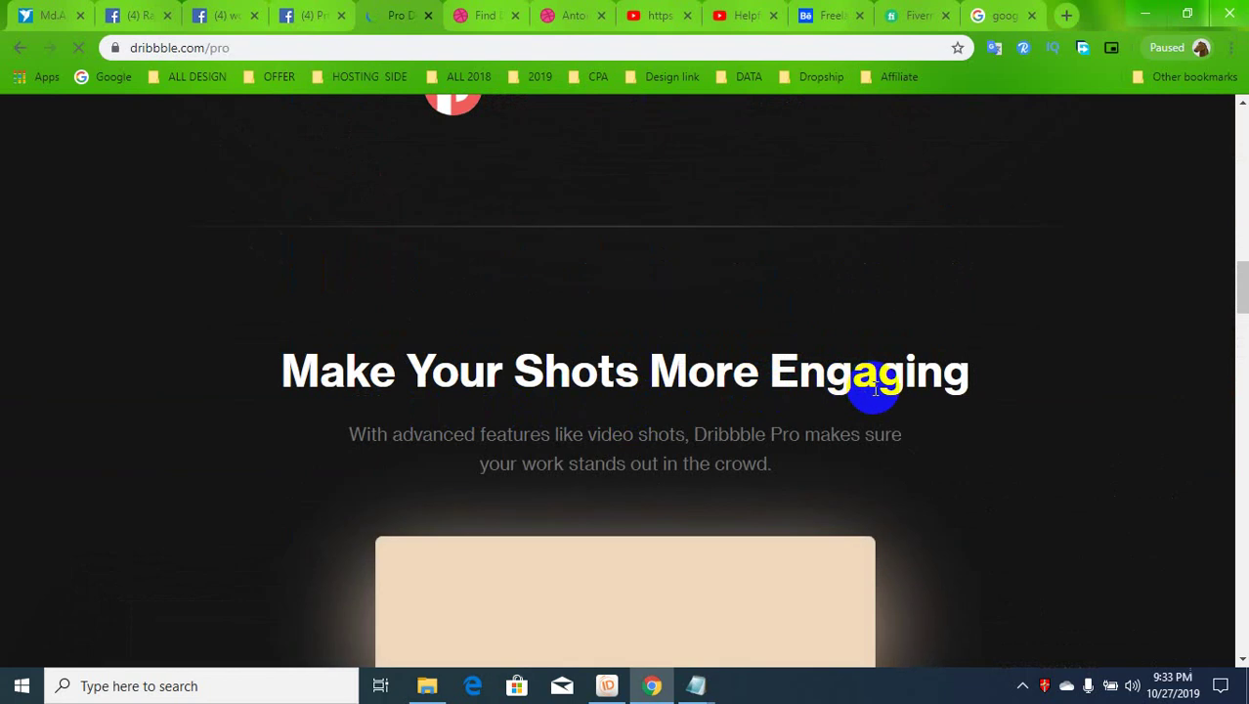
drag(774, 465, 281, 372)
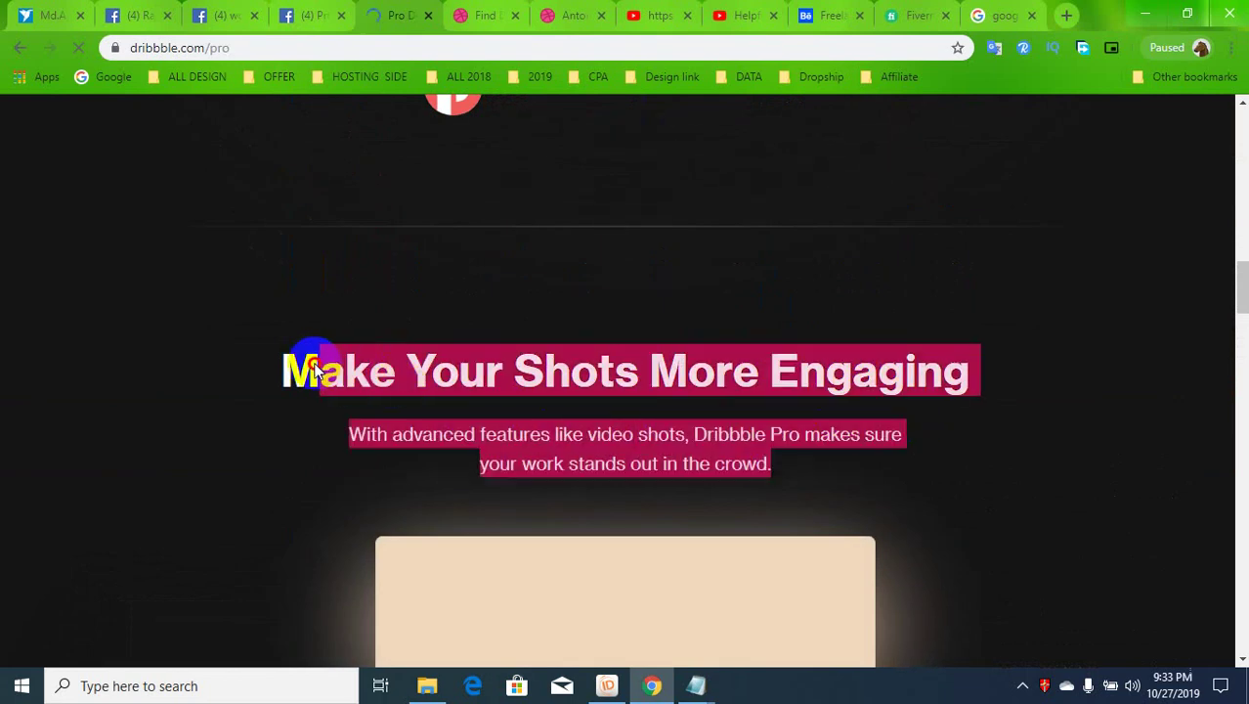
Paste the copied Pro page heading and subtitle into Google Translate for Bangla, then return to Dribbble.
key(ctrl+c)
click(1001, 14)
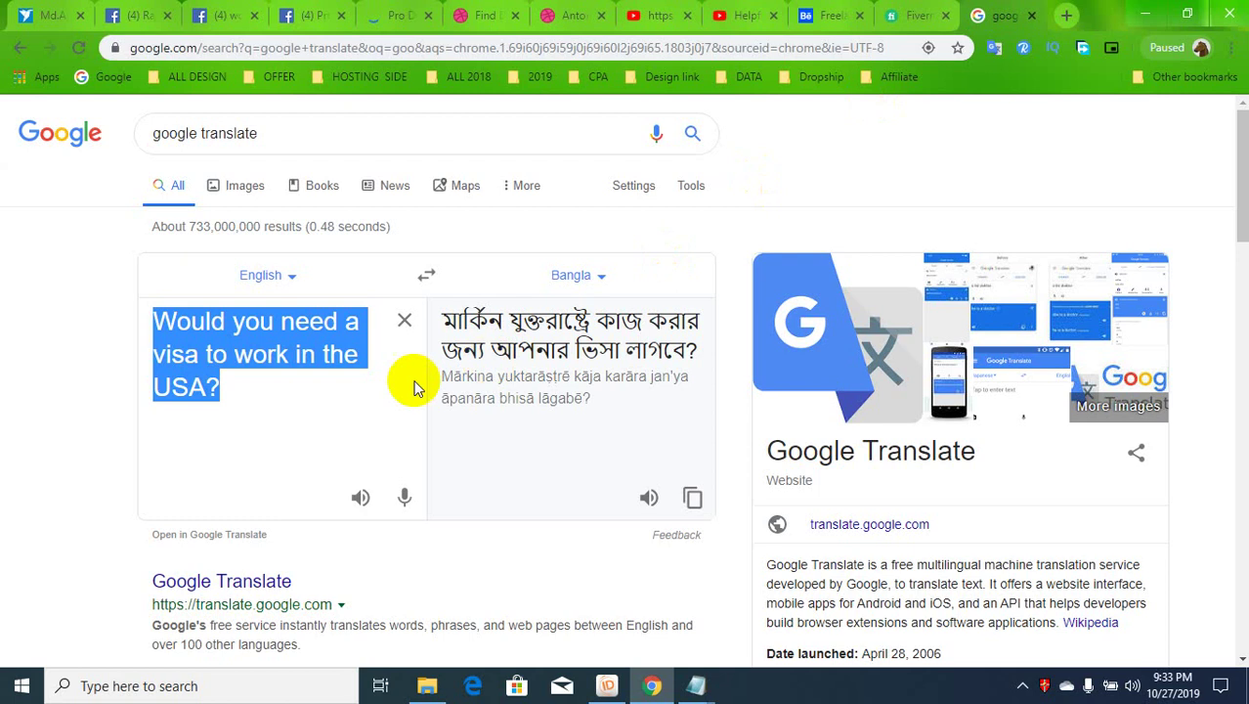
key(ctrl+v)
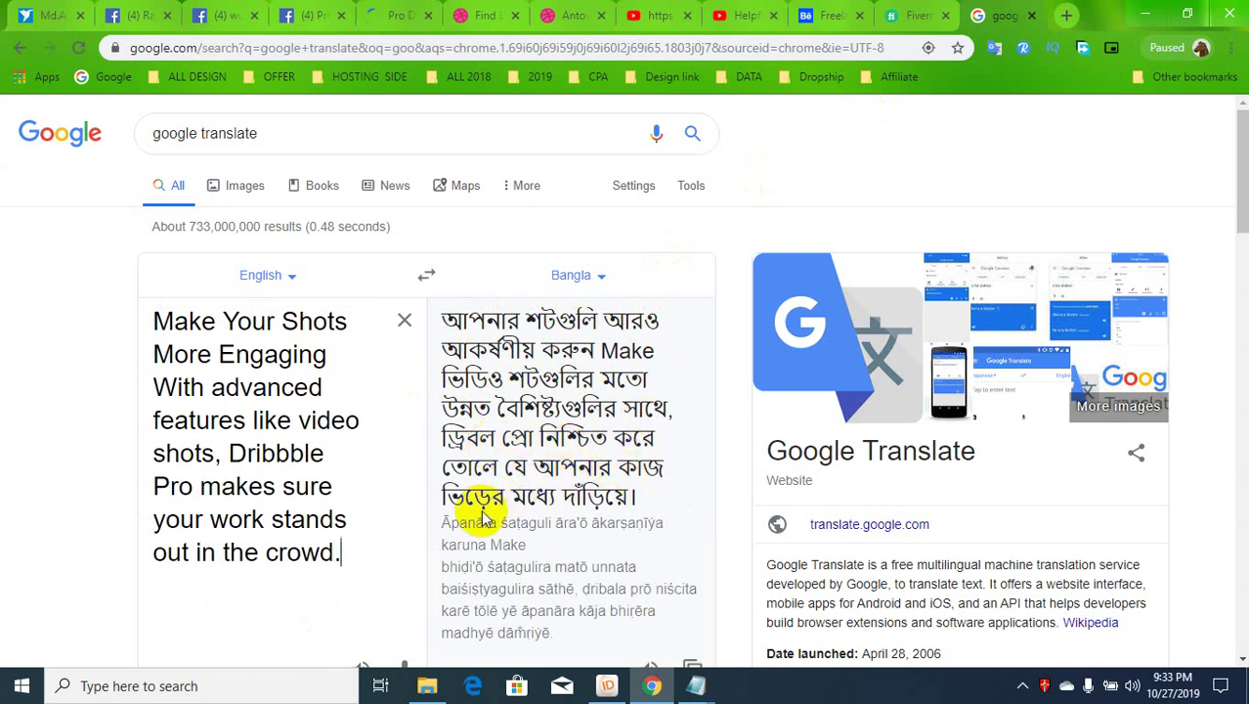
click(826, 15)
Return to the Pro page and scroll through the Free versus $5/mo Pro plan comparison.
click(545, 22)
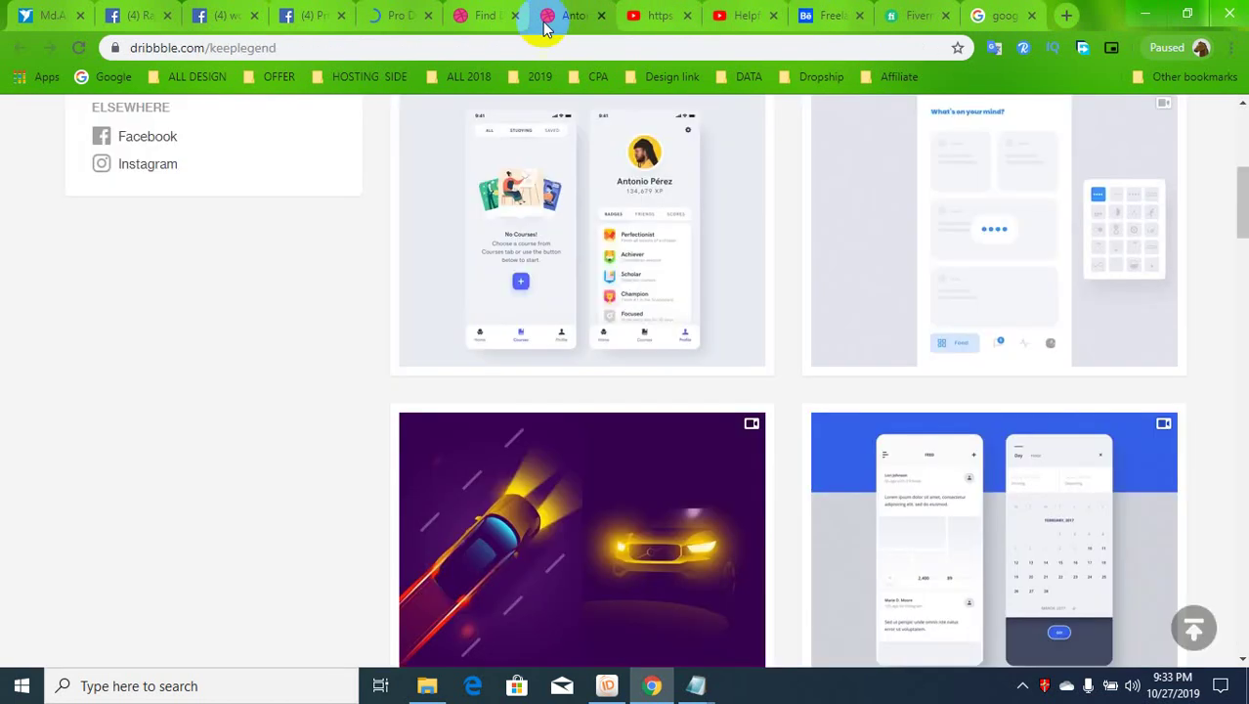
click(488, 15)
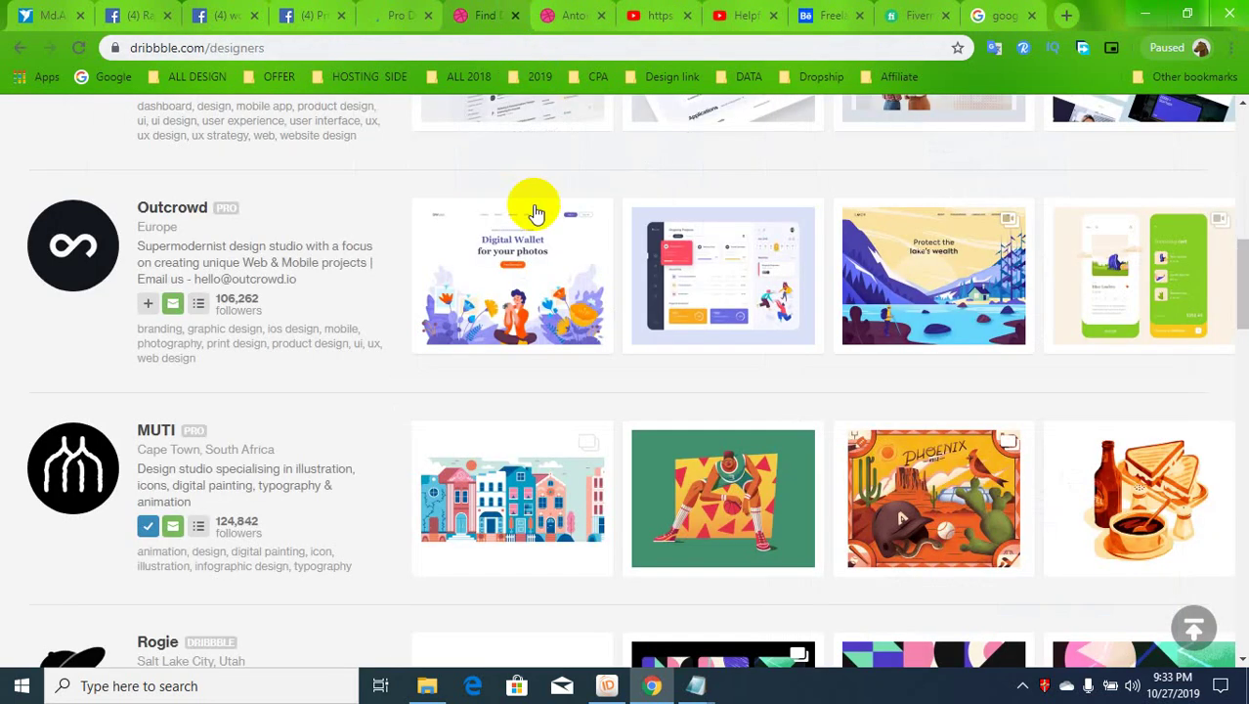
click(412, 12)
scroll(645, 488, down, 3)
scroll(631, 460, up, 3)
scroll(639, 449, up, 4)
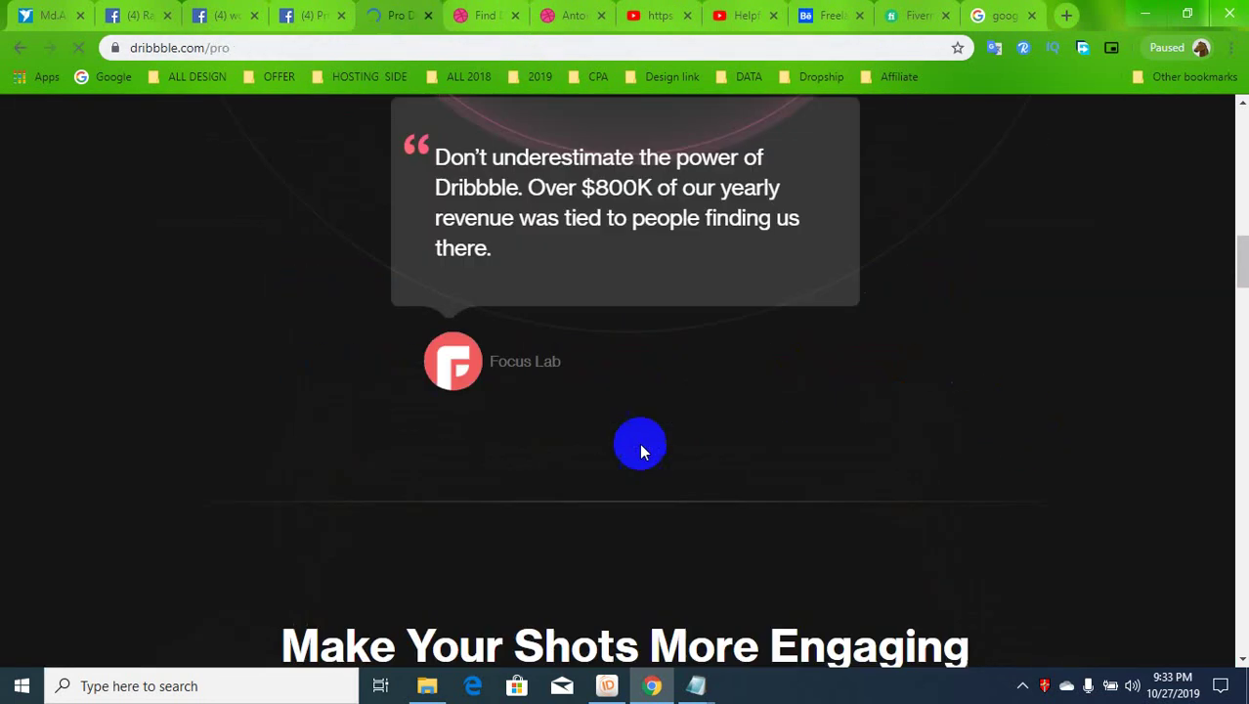
scroll(639, 450, up, 3)
scroll(585, 459, up, 3)
scroll(604, 473, down, 7)
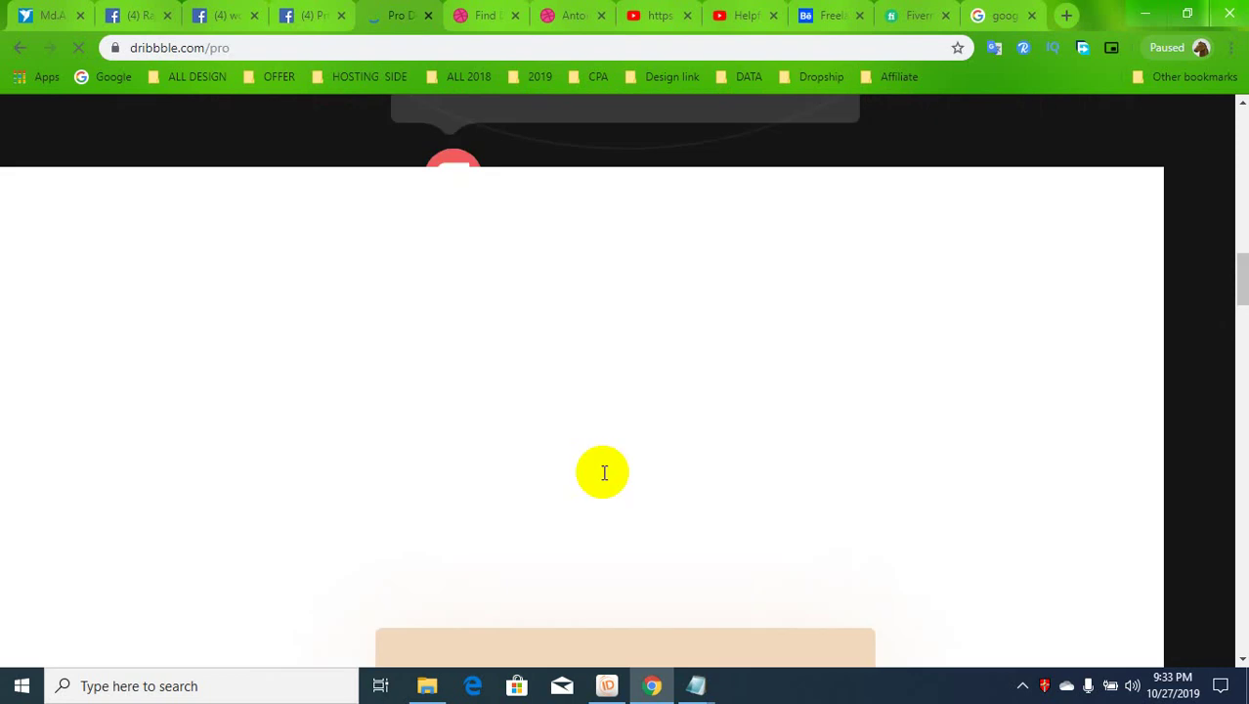
scroll(680, 487, down, 5)
scroll(680, 493, down, 5)
scroll(680, 496, down, 5)
scroll(615, 512, down, 5)
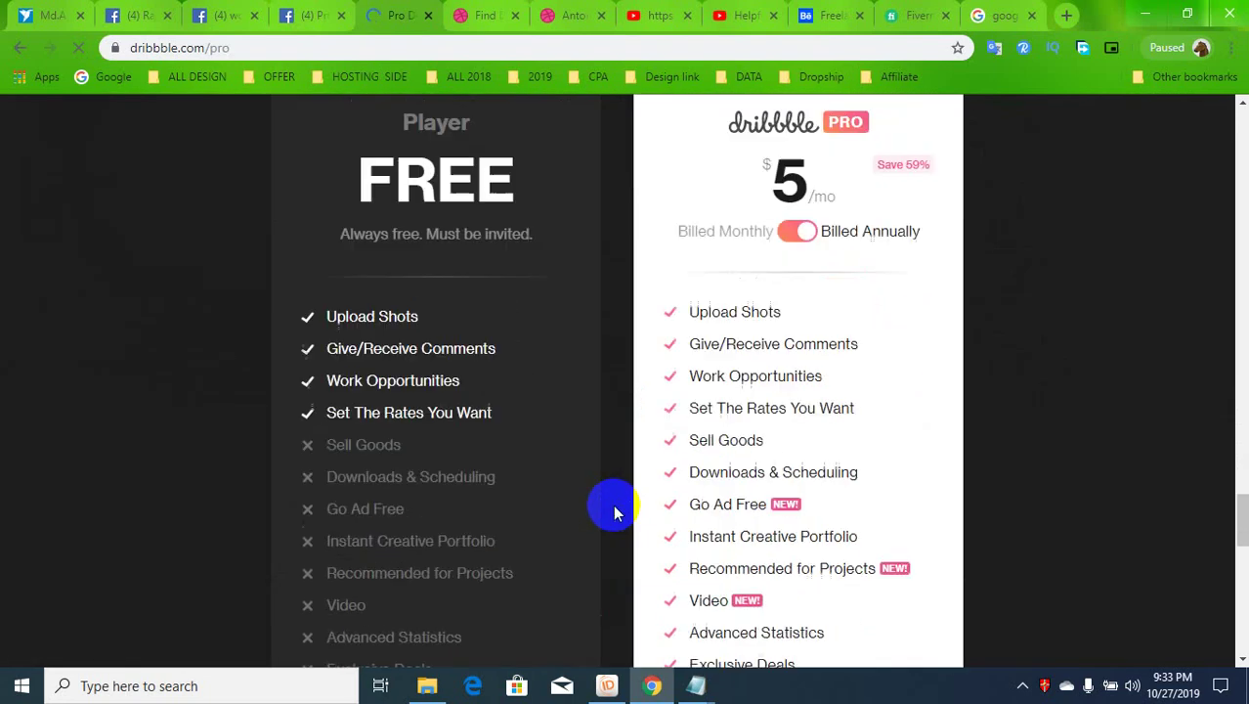
scroll(615, 512, down, 10)
scroll(664, 516, down, 3)
scroll(719, 527, up, 8)
scroll(936, 521, up, 10)
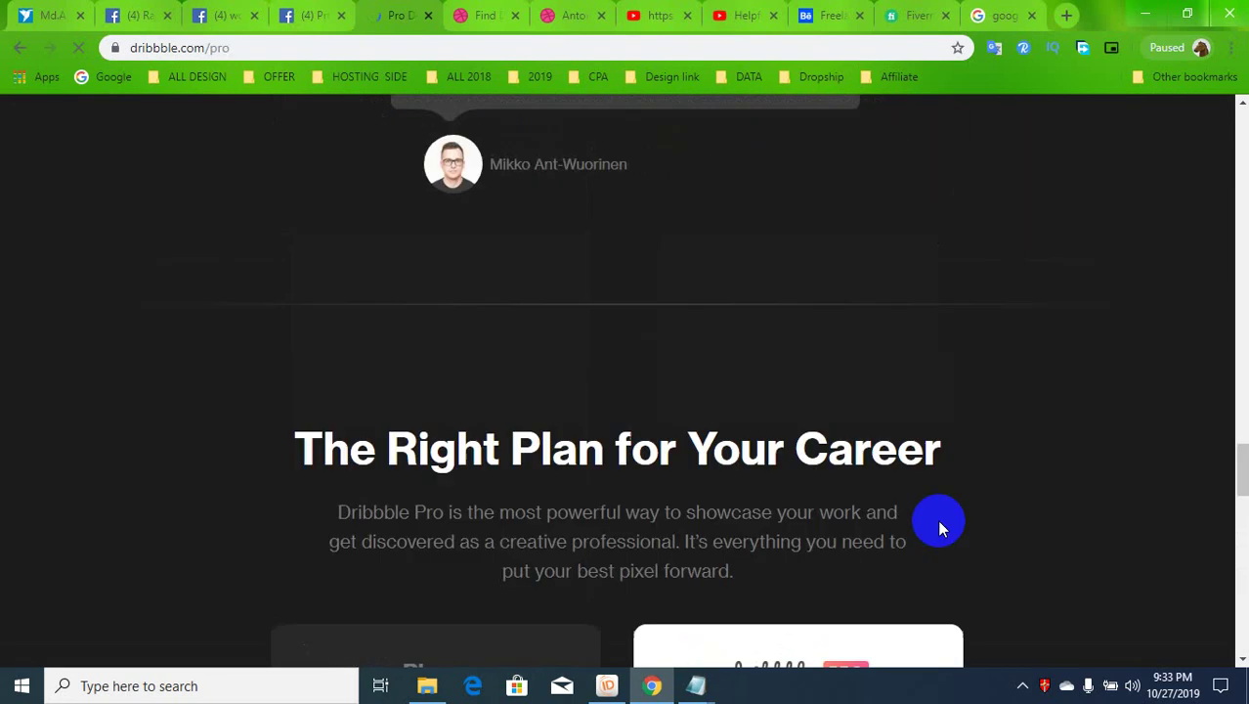
scroll(936, 519, up, 10)
scroll(963, 520, up, 10)
scroll(963, 520, up, 10)
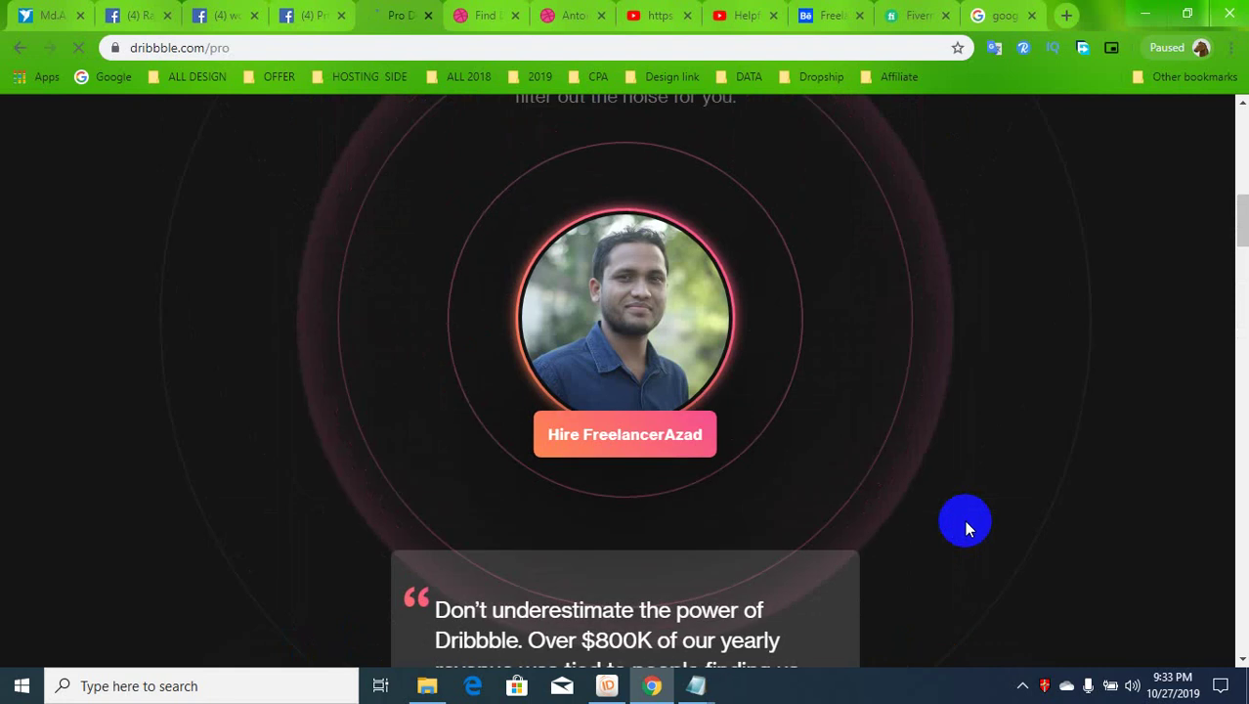
scroll(963, 520, up, 10)
scroll(695, 420, down, 5)
scroll(691, 440, down, 3)
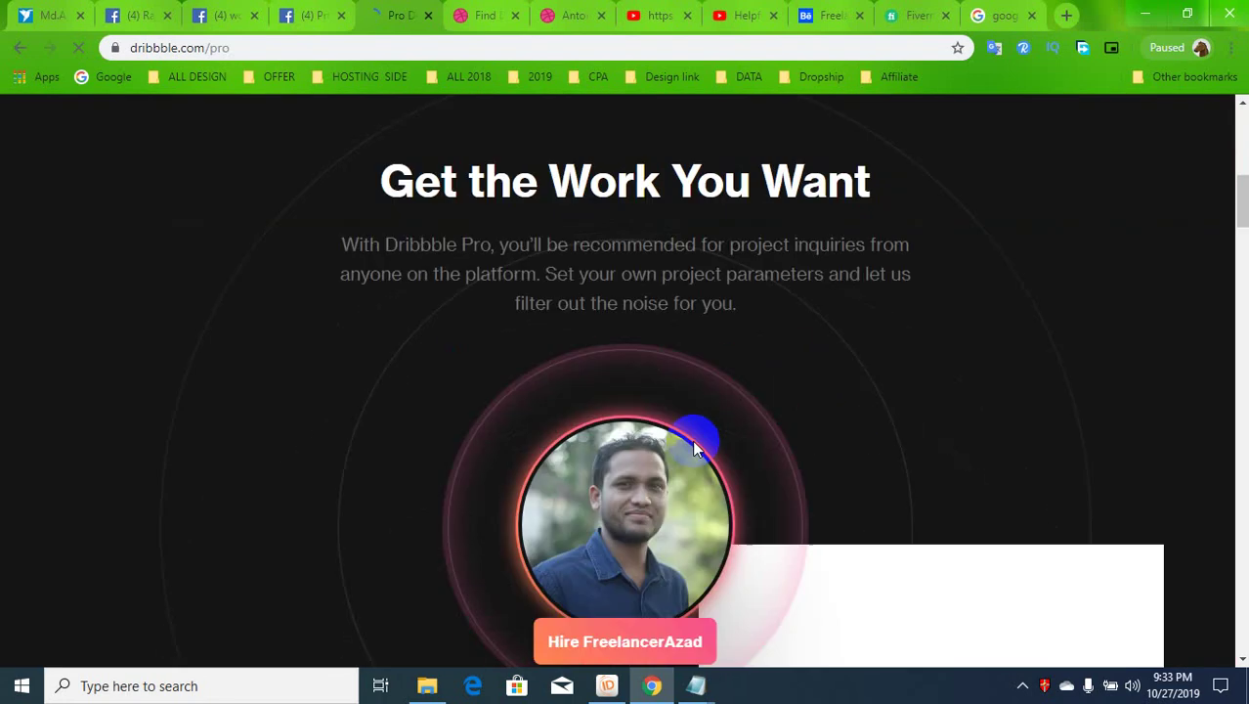
scroll(692, 439, down, 1)
scroll(630, 514, down, 1)
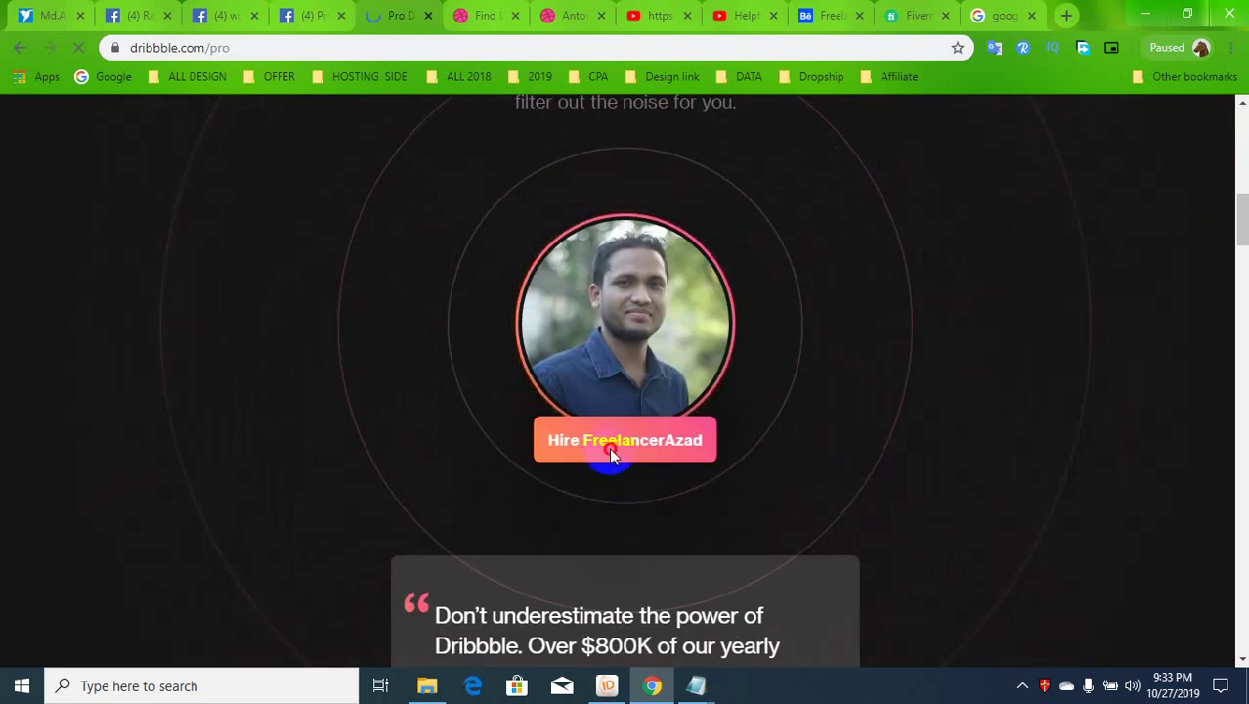
scroll(621, 459, down, 3)
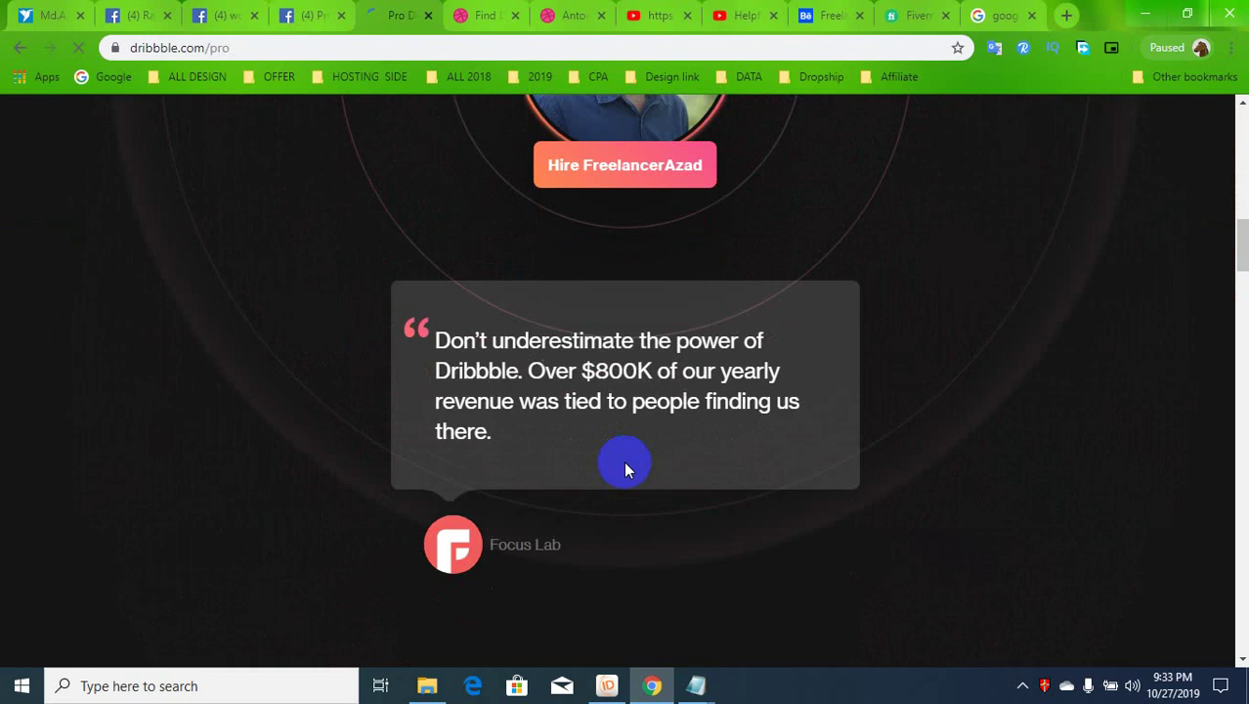
scroll(493, 518, down, 2)
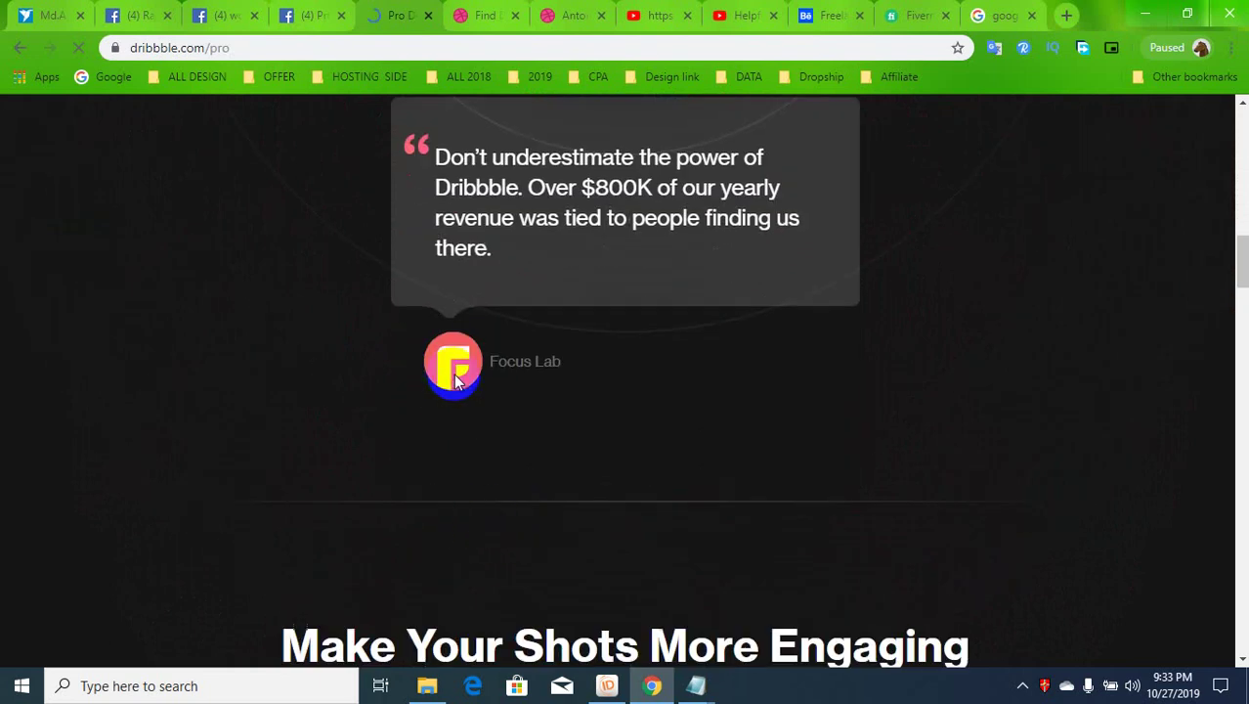
scroll(626, 439, down, 5)
scroll(652, 452, down, 3)
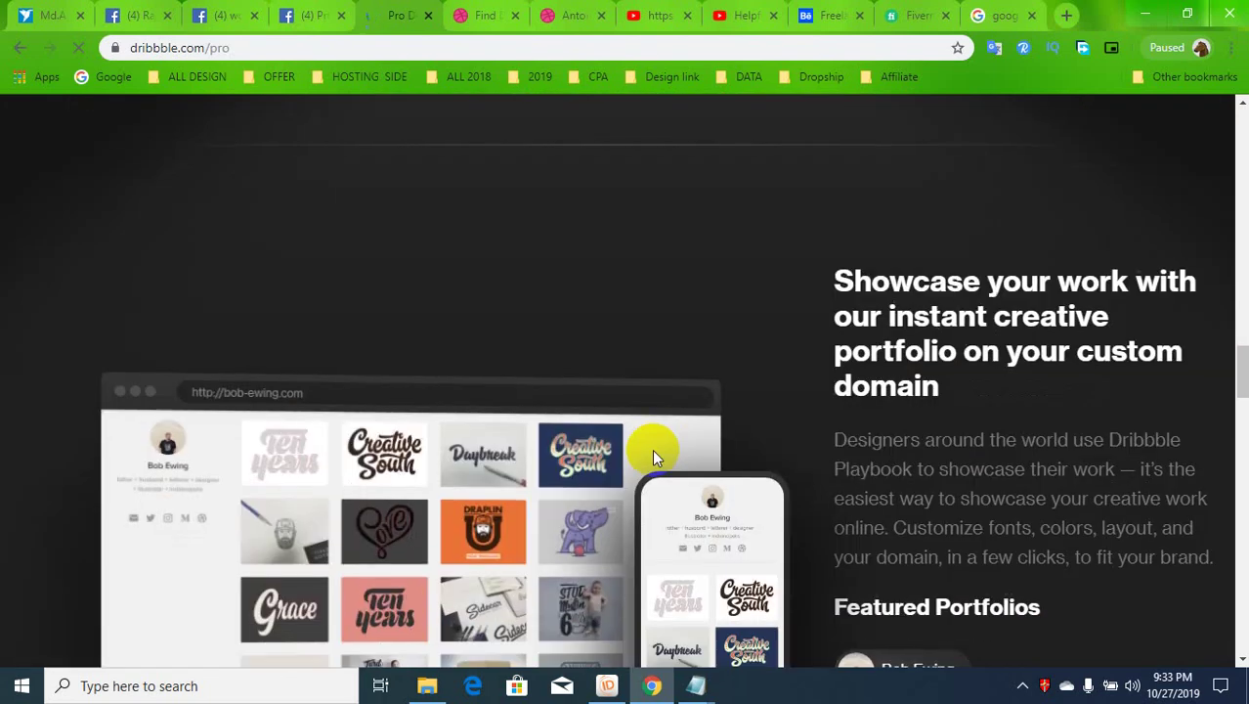
scroll(652, 448, down, 4)
scroll(652, 449, down, 7)
scroll(651, 448, down, 5)
scroll(651, 448, down, 5)
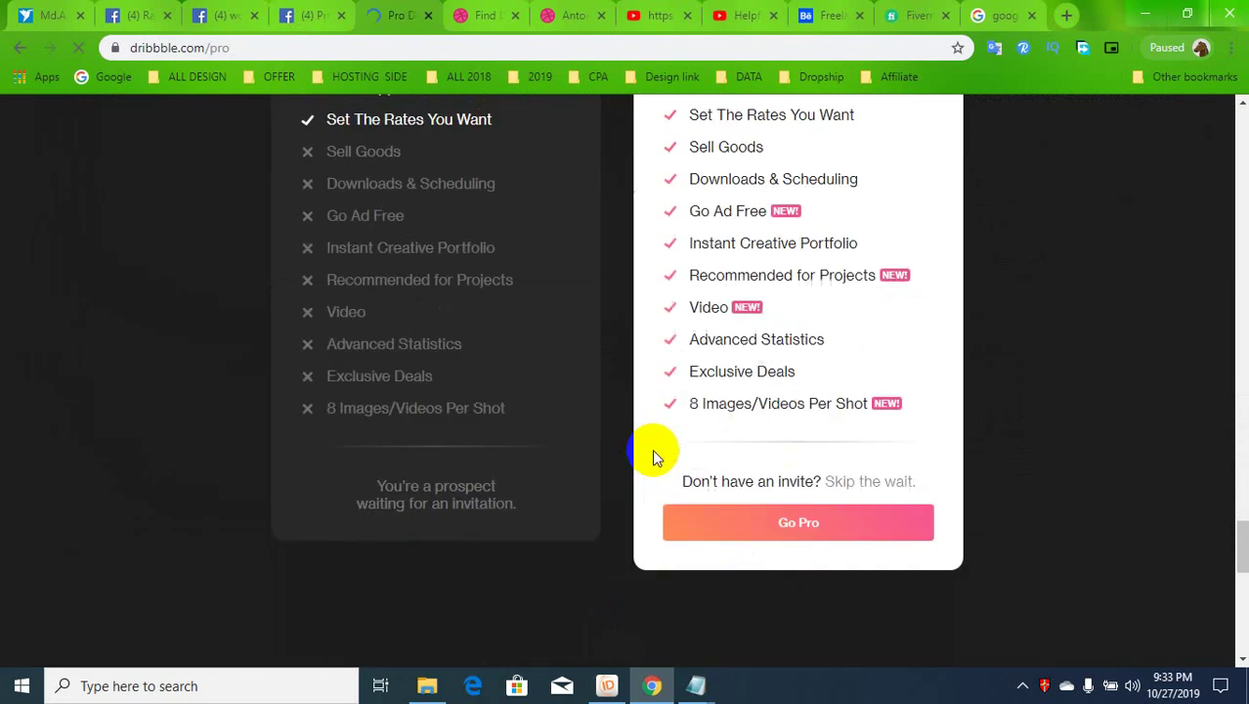
scroll(435, 459, up, 3)
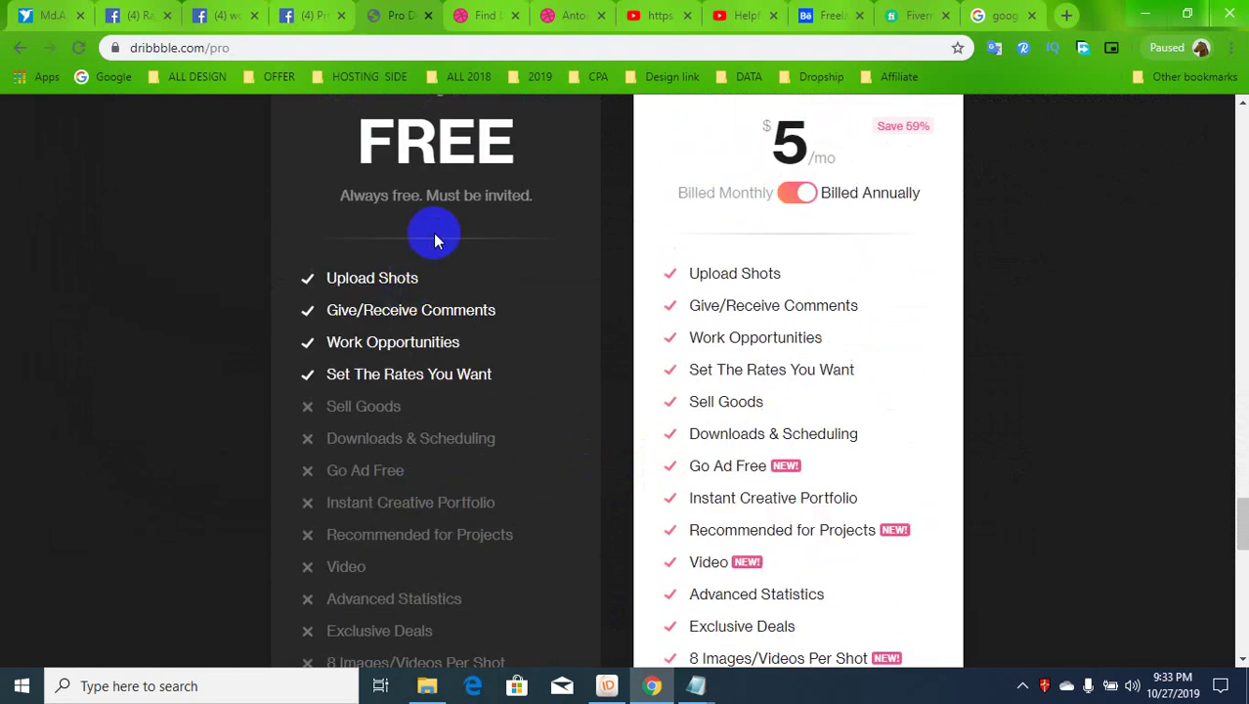
scroll(391, 391, down, 3)
scroll(385, 297, up, 2)
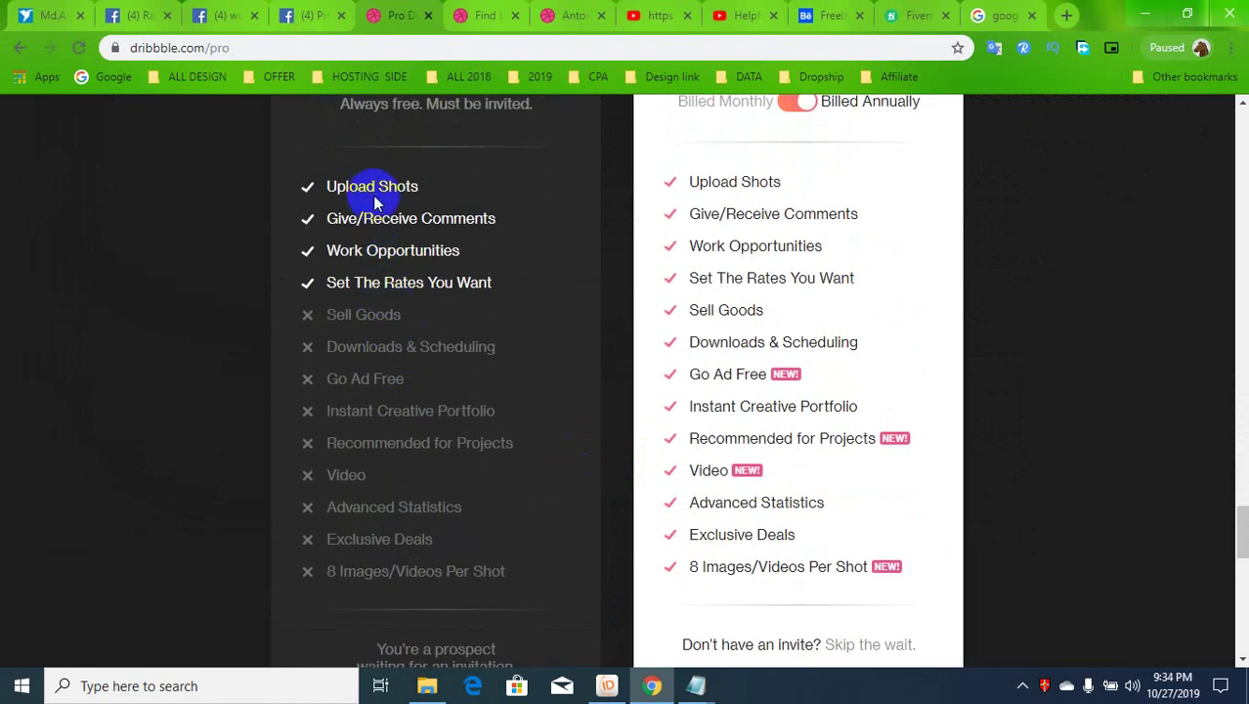
scroll(434, 531, down, 2)
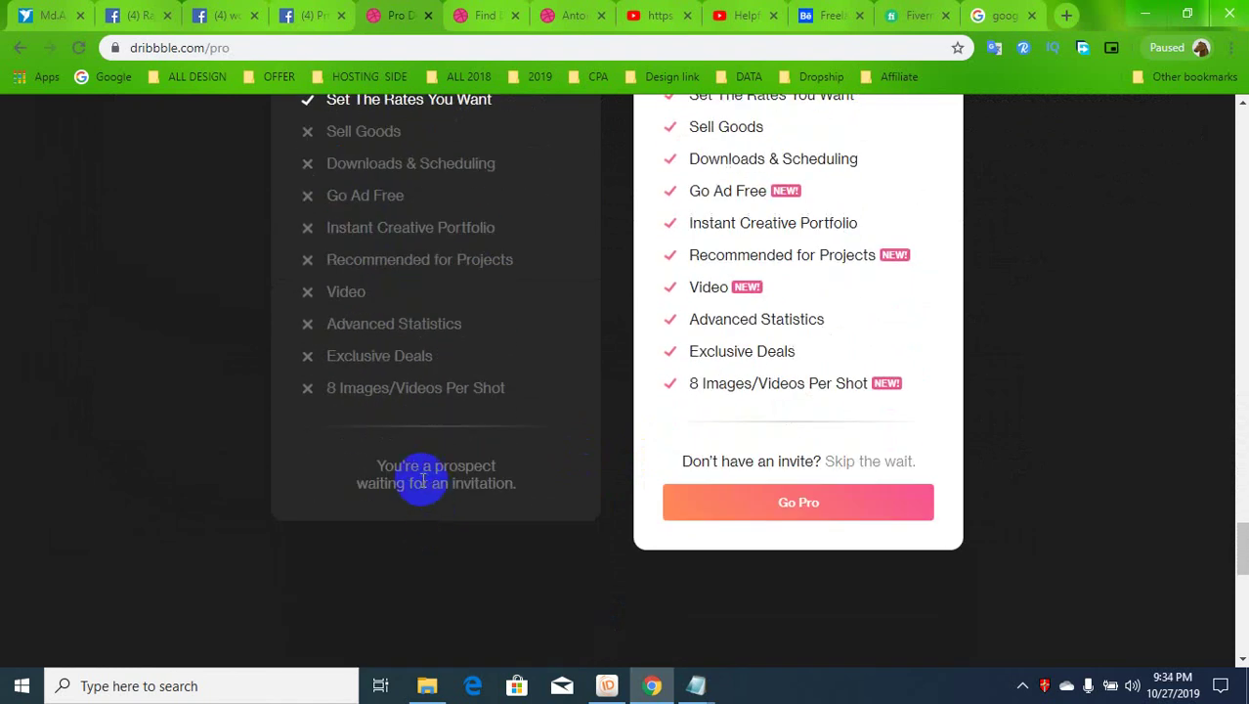
Try Go Pro, then scroll the Pro page back up to its top.
click(808, 508)
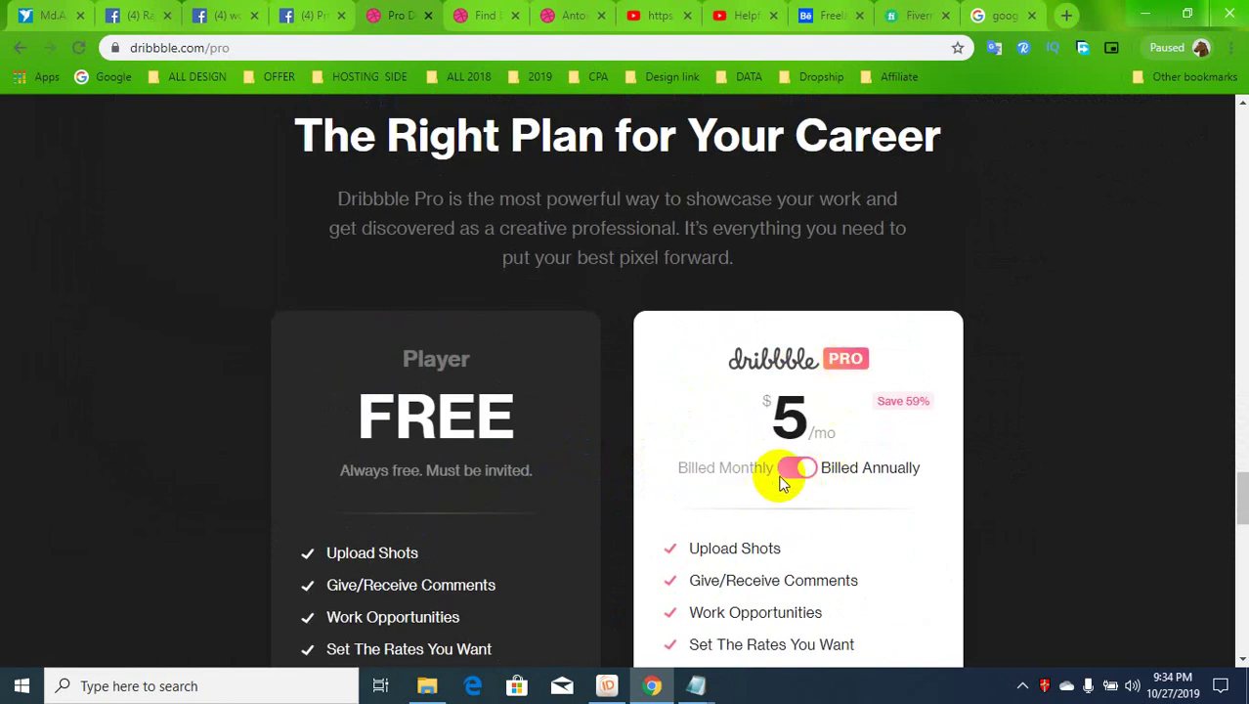
scroll(763, 508, down, 4)
scroll(771, 524, down, 5)
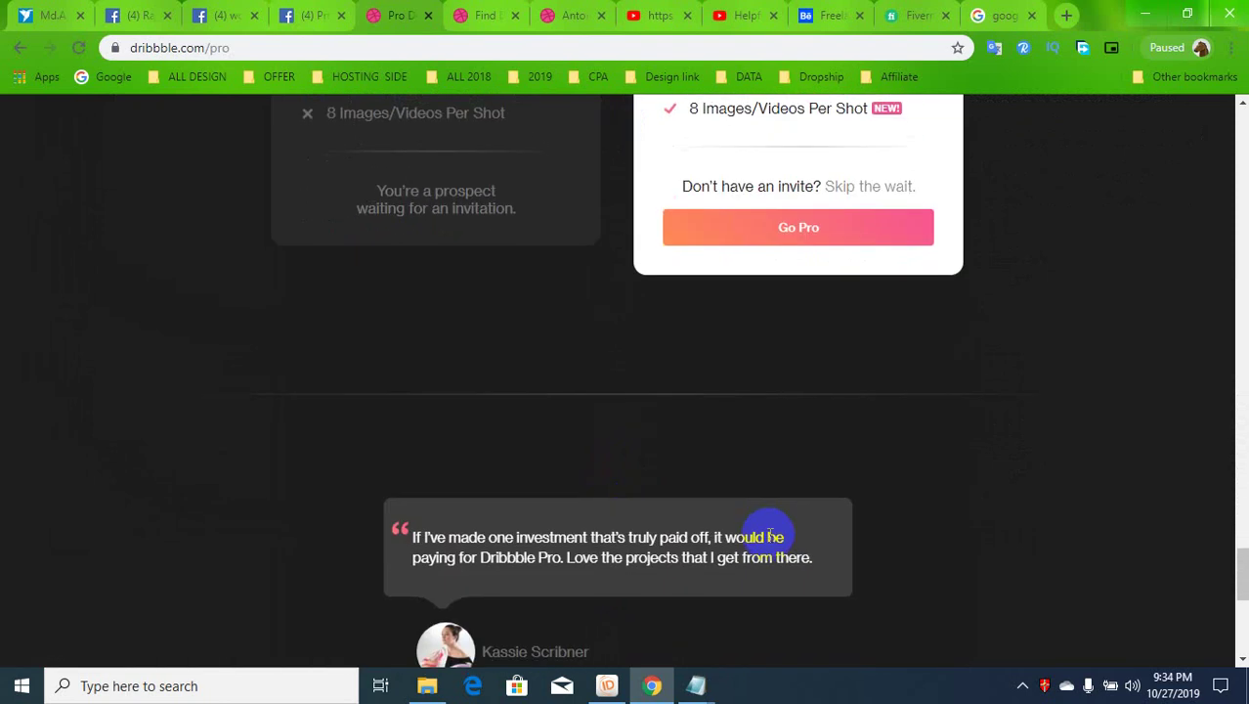
scroll(684, 528, down, 3)
scroll(615, 534, down, 2)
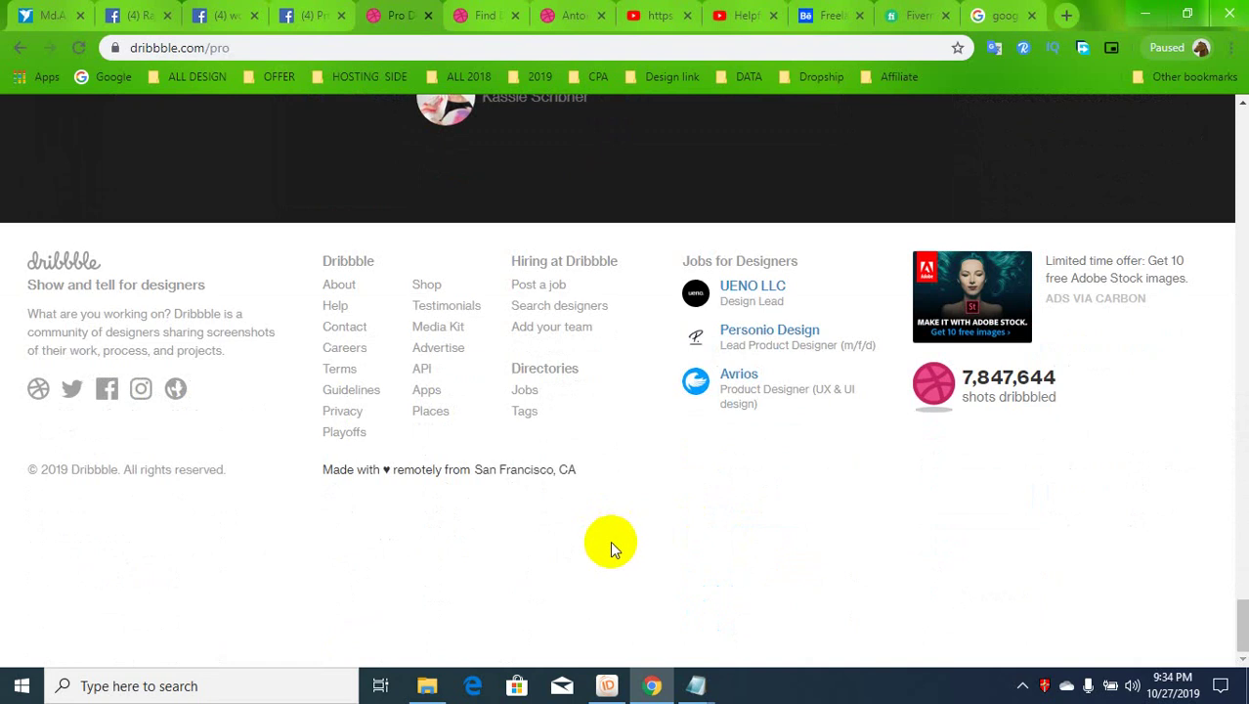
scroll(610, 540, up, 2)
scroll(615, 543, up, 6)
scroll(635, 543, up, 5)
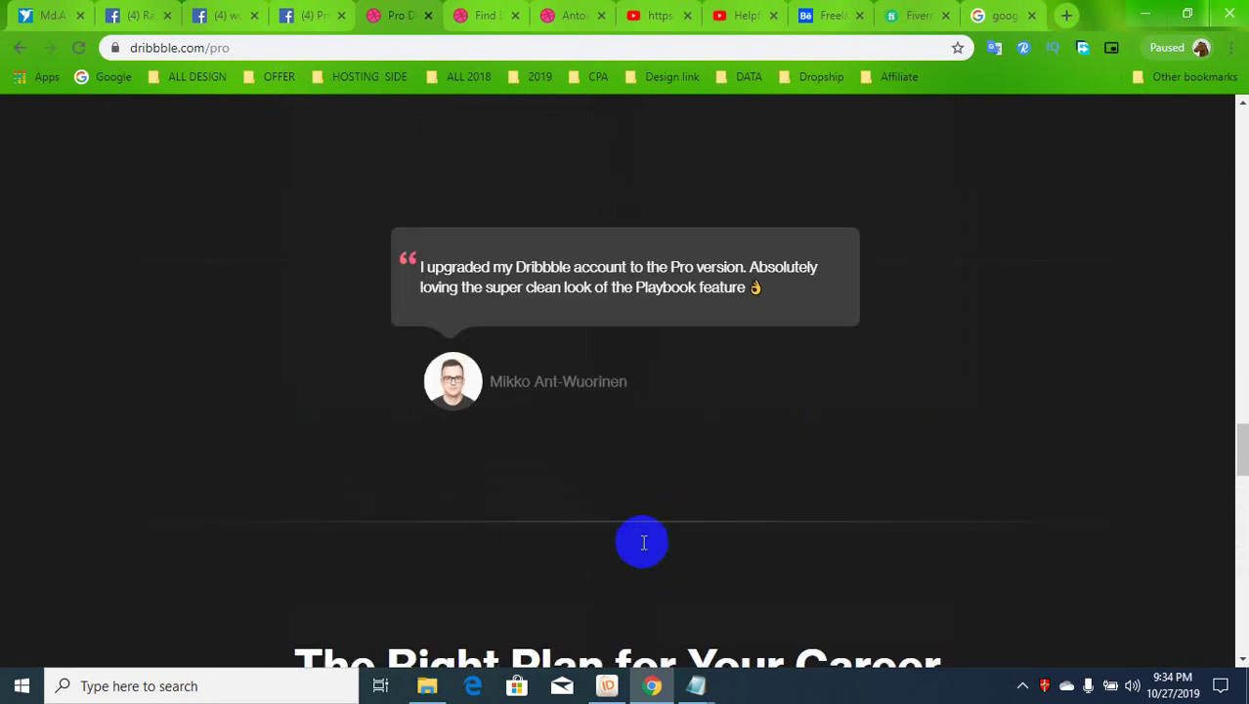
scroll(645, 542, up, 5)
scroll(650, 540, up, 5)
scroll(654, 544, up, 5)
scroll(657, 543, up, 2)
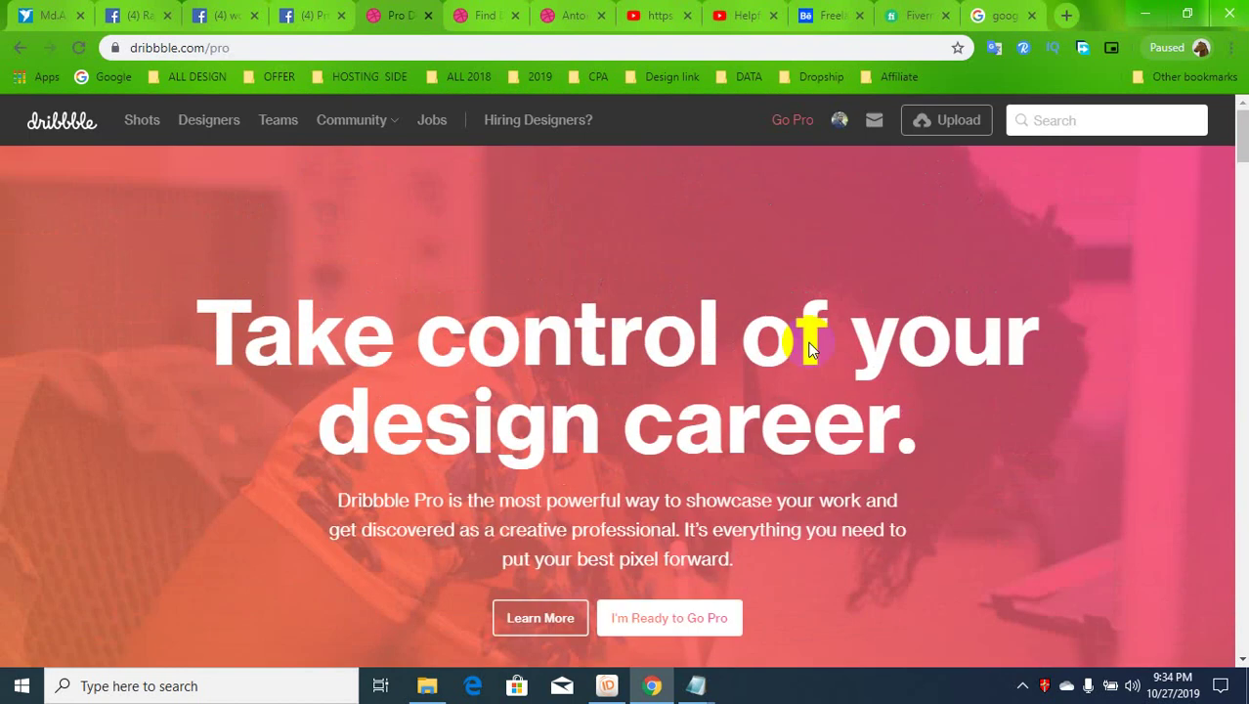
click(839, 122)
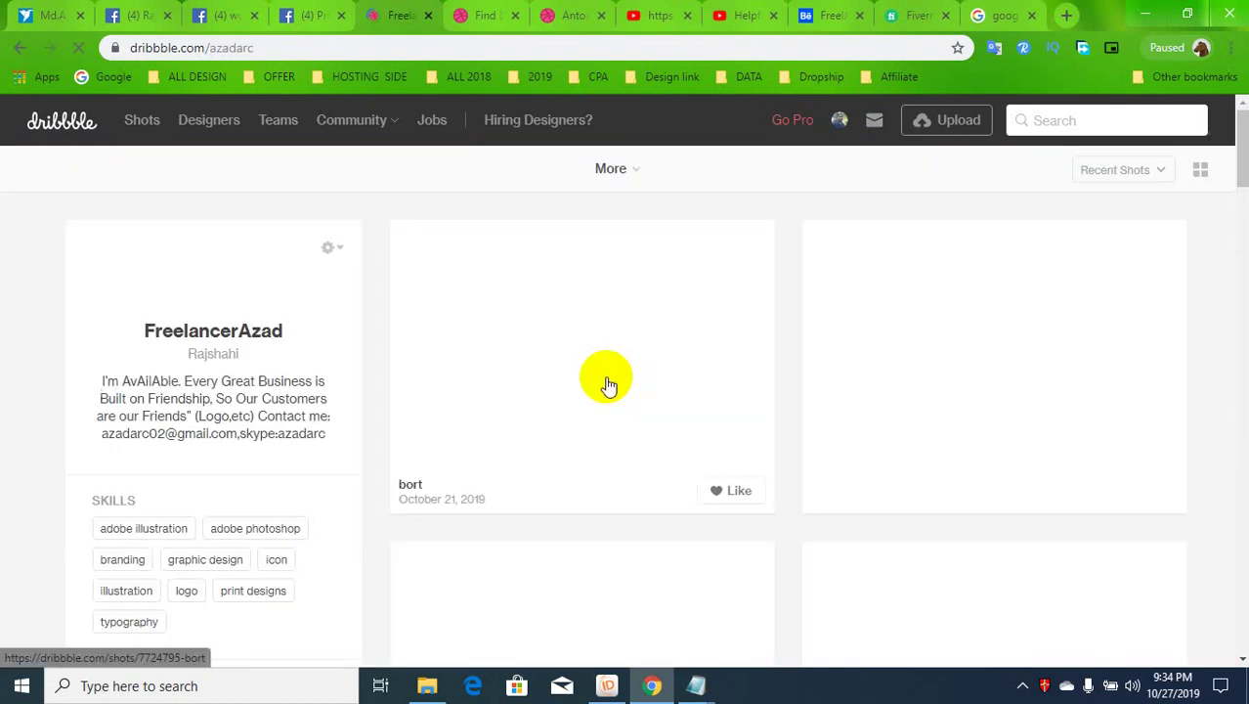
scroll(749, 474, down, 1)
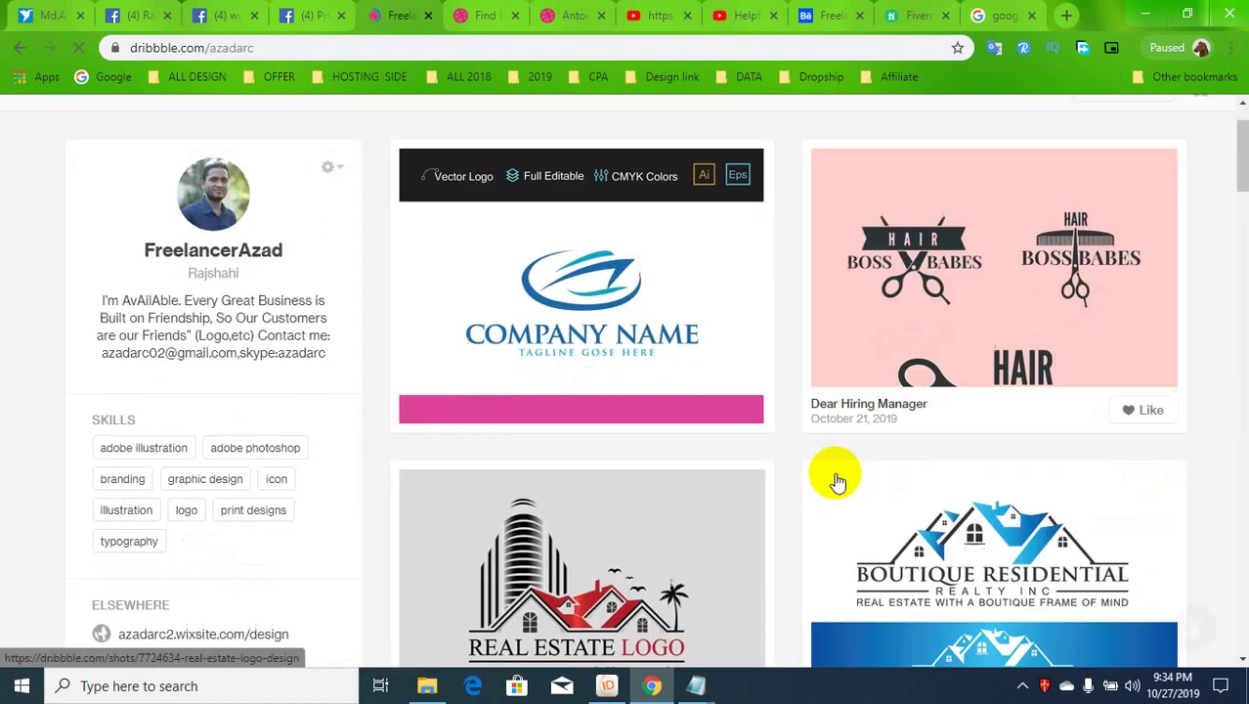
scroll(831, 479, down, 2)
scroll(825, 468, down, 2)
scroll(758, 501, down, 3)
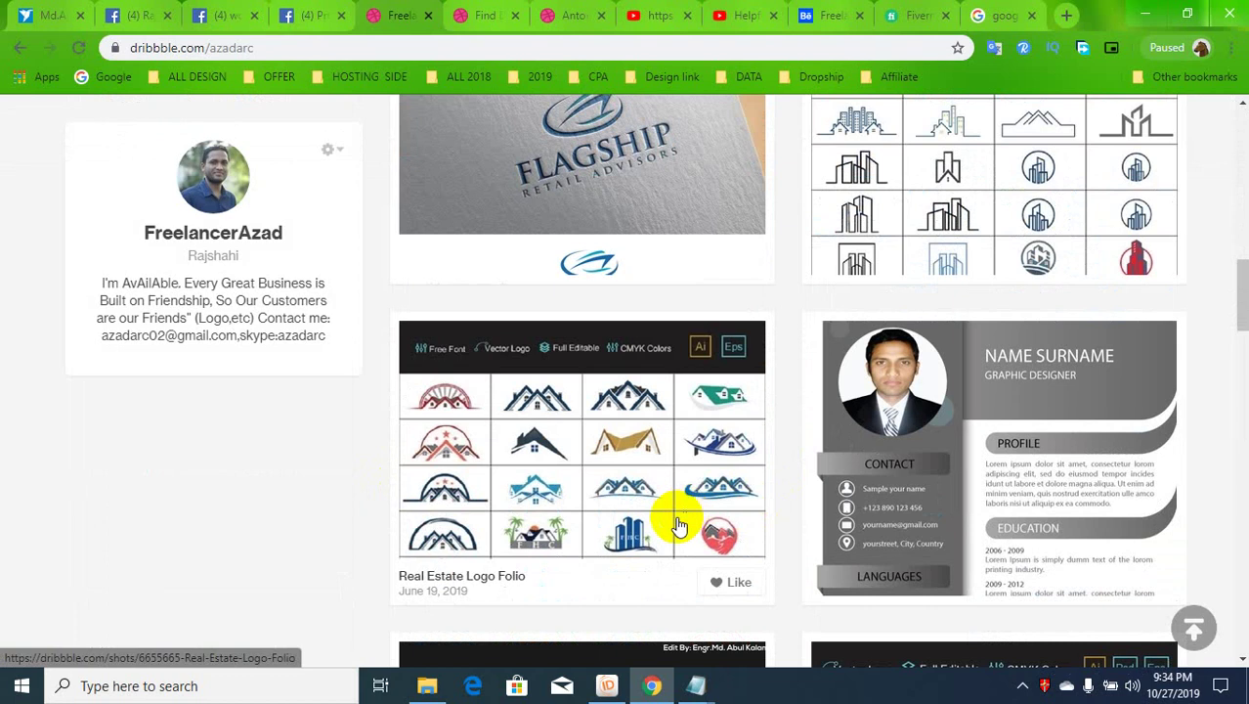
scroll(649, 524, up, 2)
scroll(699, 510, up, 3)
scroll(702, 514, up, 2)
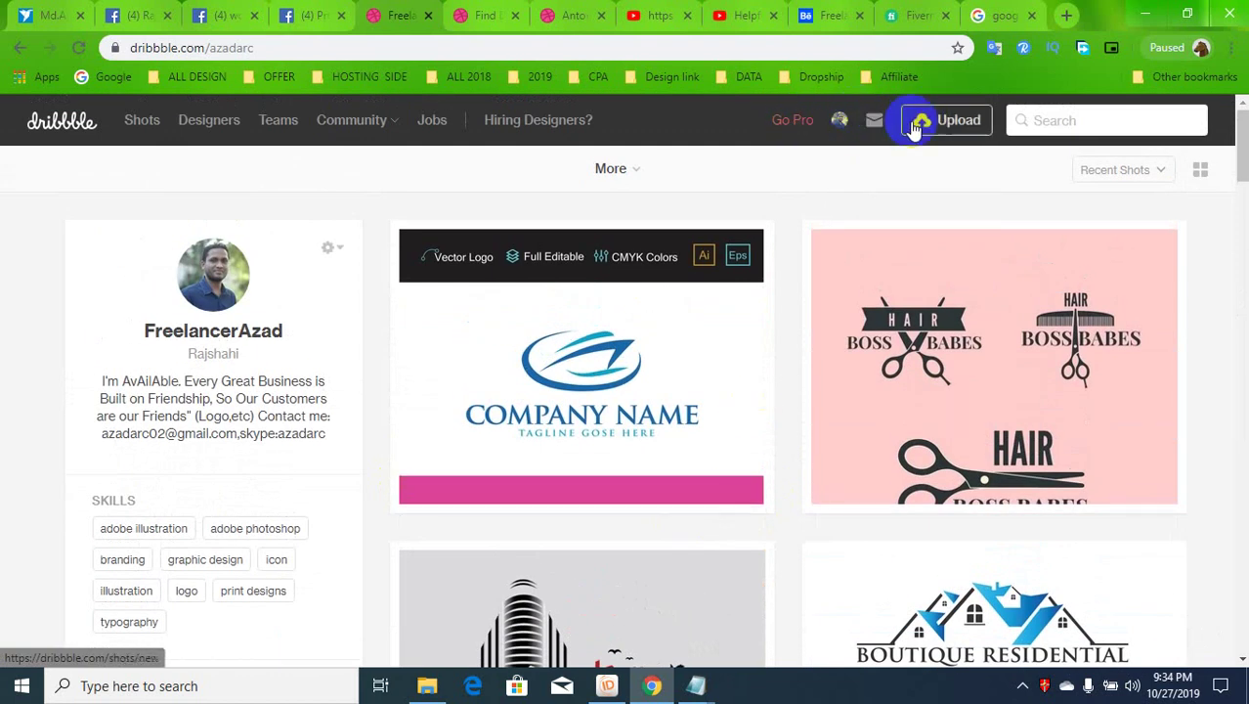
scroll(806, 413, down, 1)
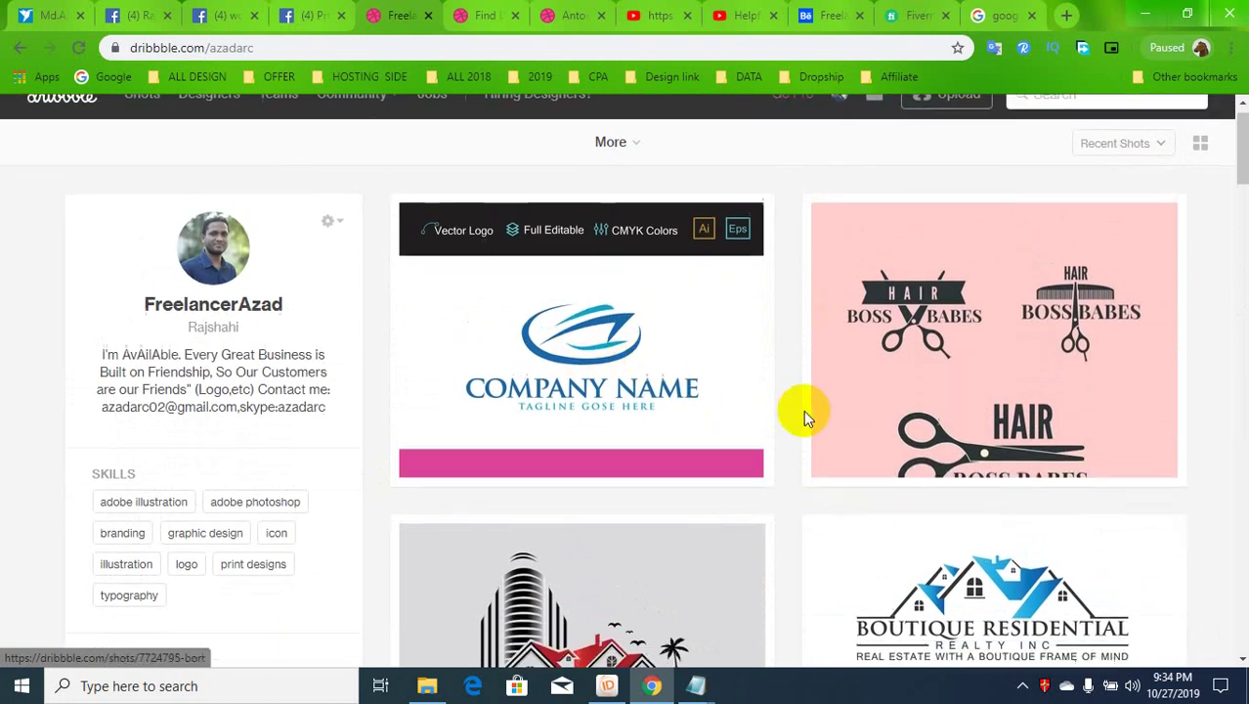
scroll(935, 438, down, 5)
scroll(934, 438, down, 4)
scroll(938, 446, down, 3)
scroll(938, 446, down, 4)
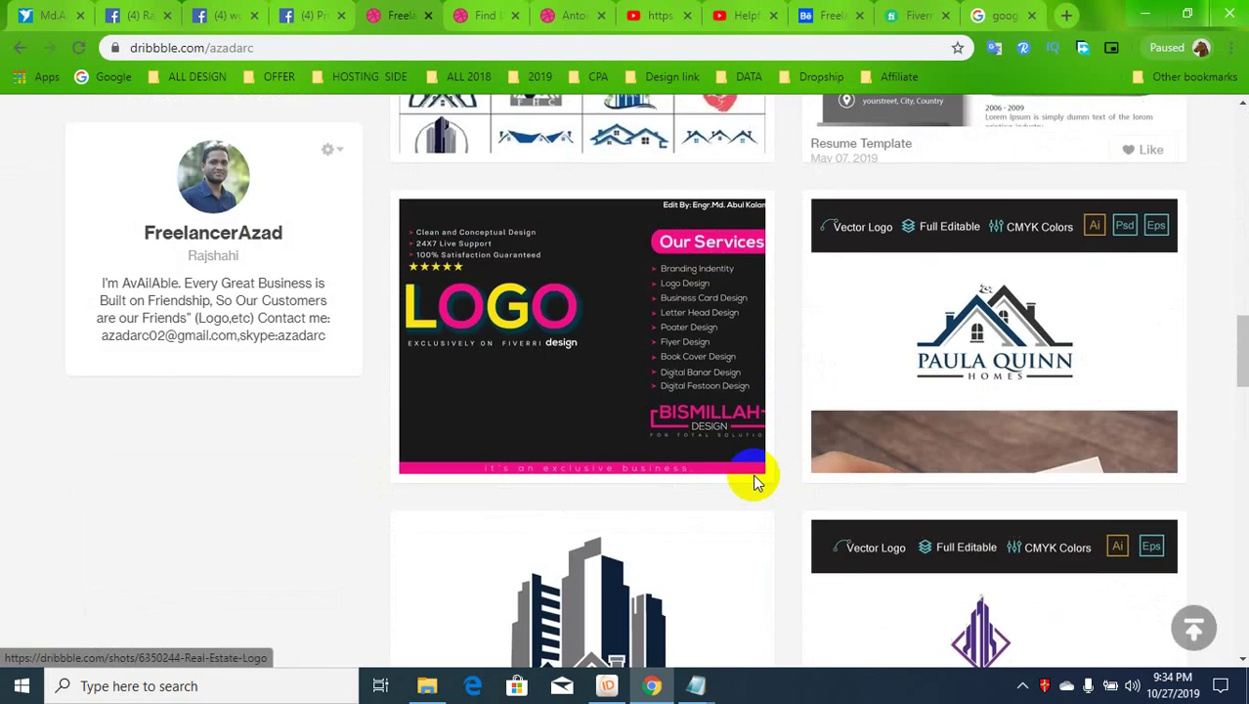
scroll(753, 480, down, 4)
scroll(635, 488, down, 3)
scroll(719, 467, down, 3)
scroll(1023, 378, down, 5)
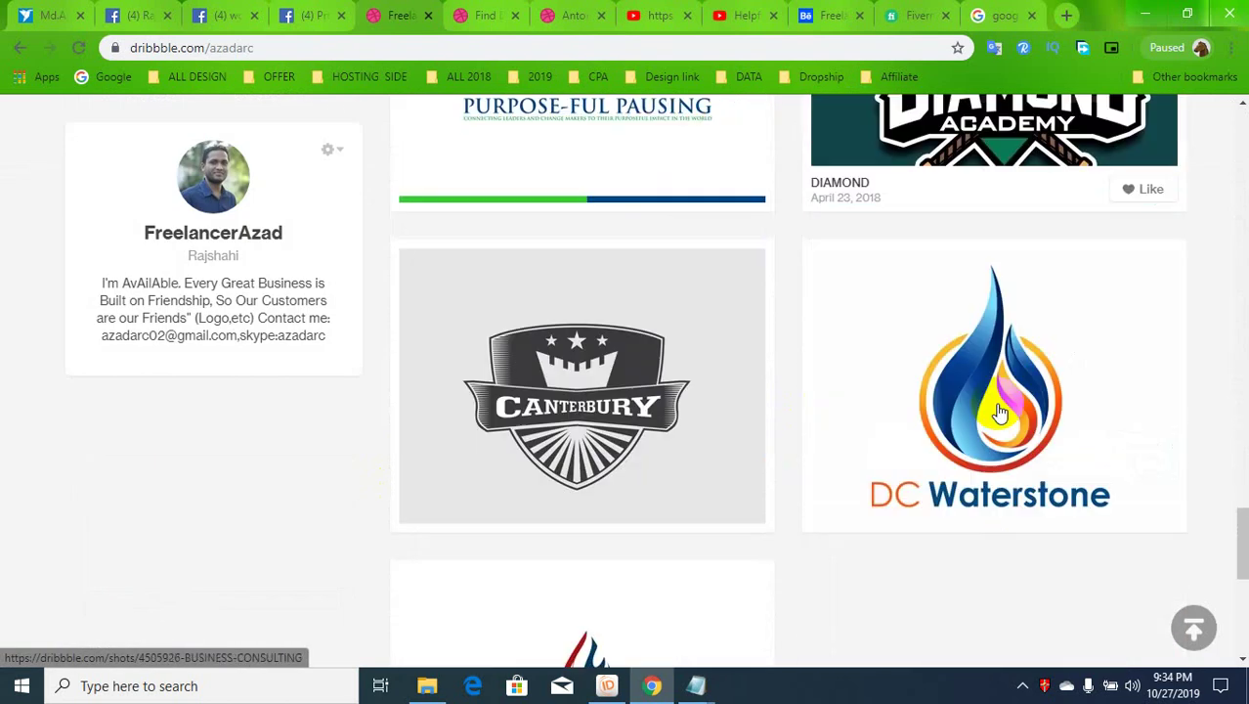
scroll(752, 479, down, 5)
scroll(684, 475, down, 1)
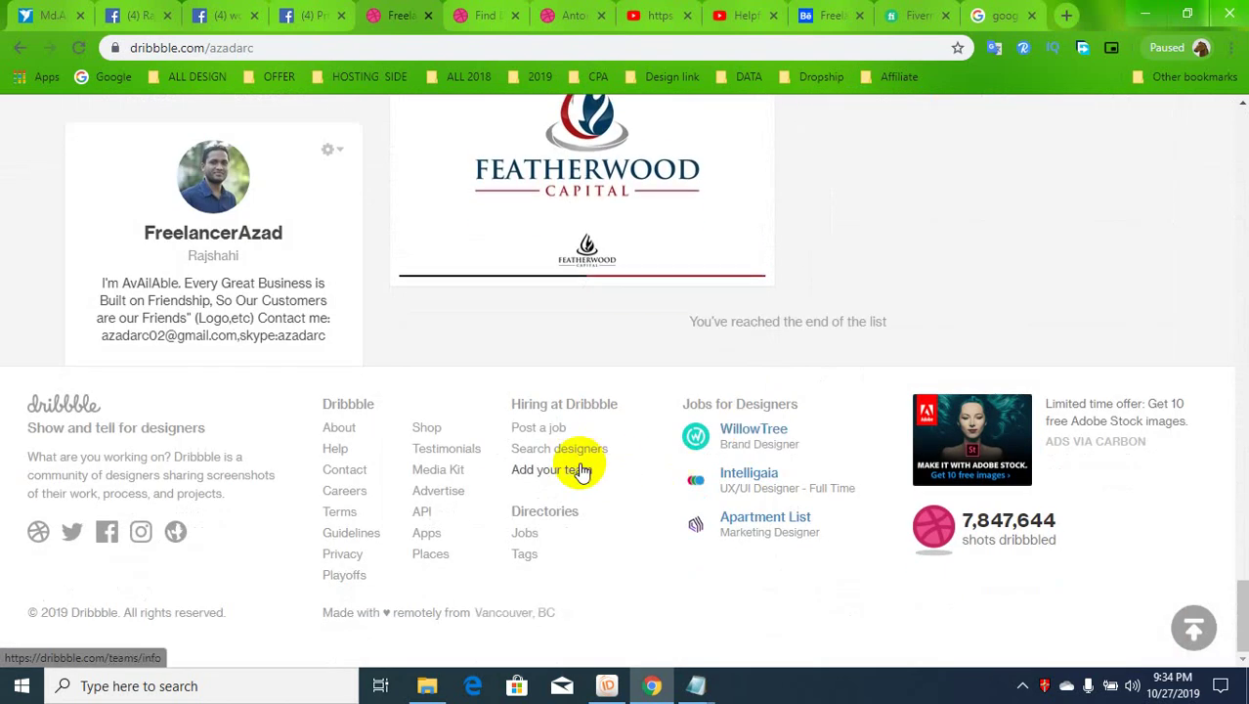
scroll(200, 503, up, 4)
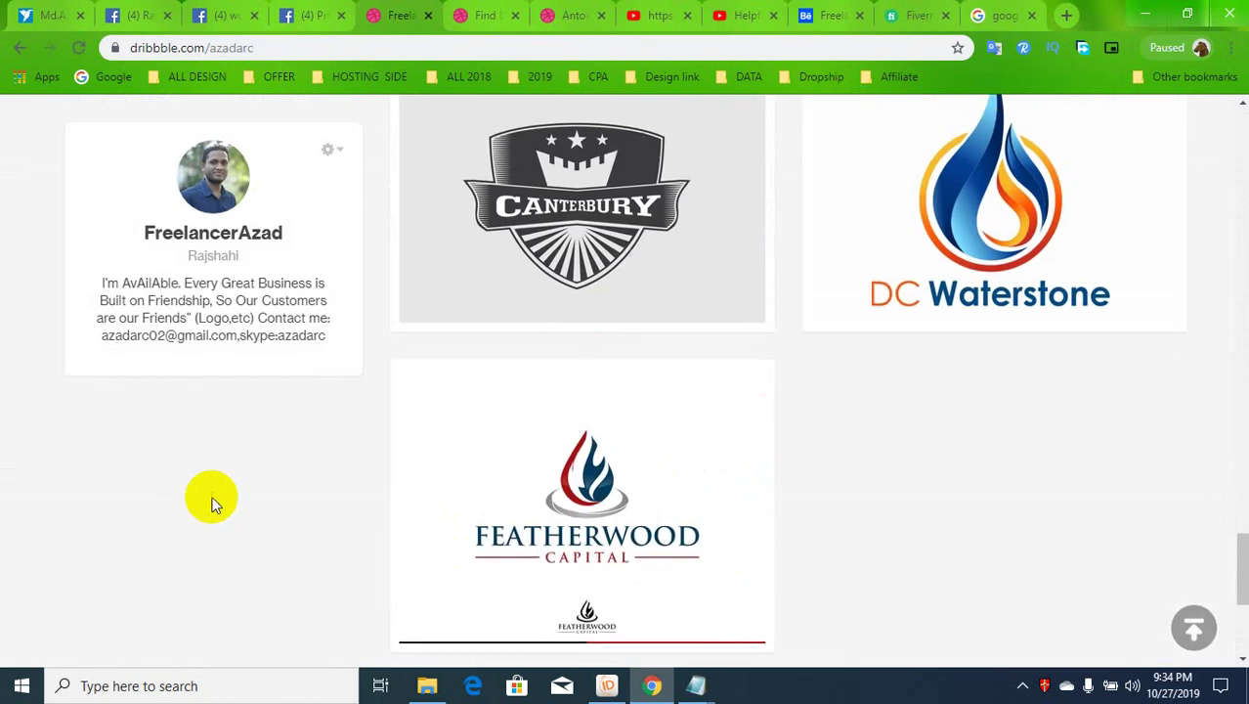
scroll(287, 397, up, 4)
scroll(287, 396, up, 2)
scroll(283, 354, up, 1)
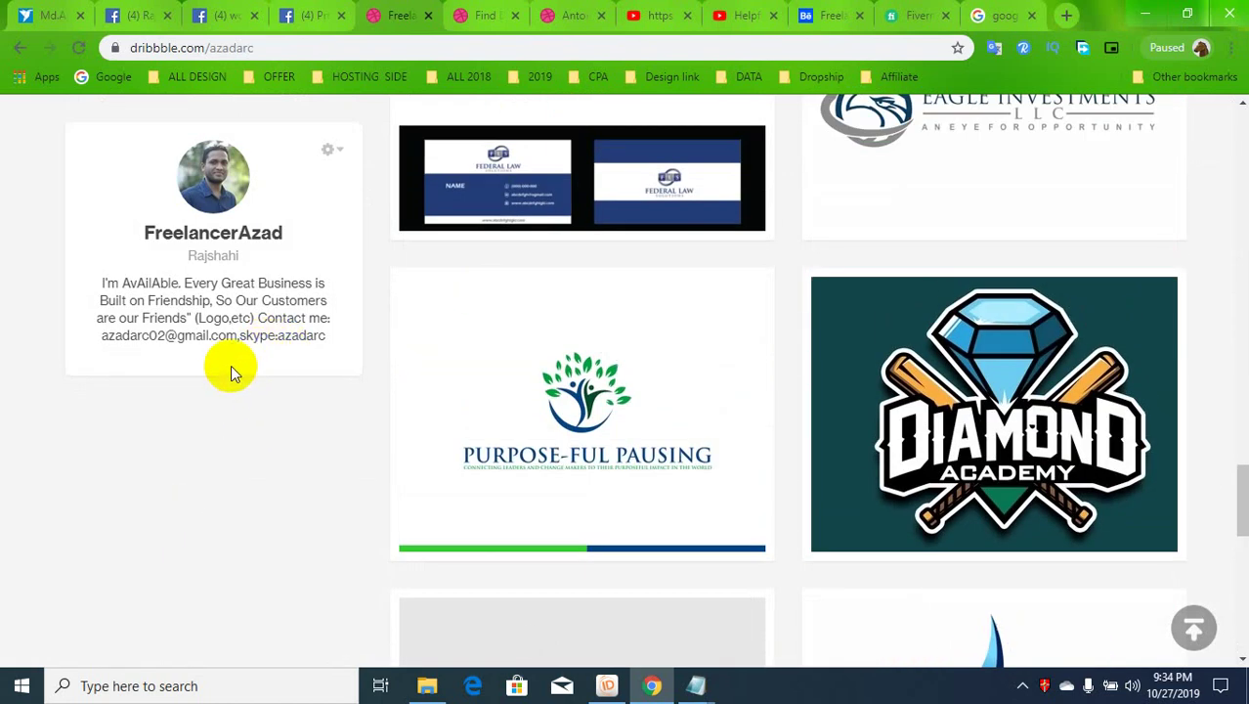
scroll(235, 362, up, 3)
scroll(320, 200, up, 5)
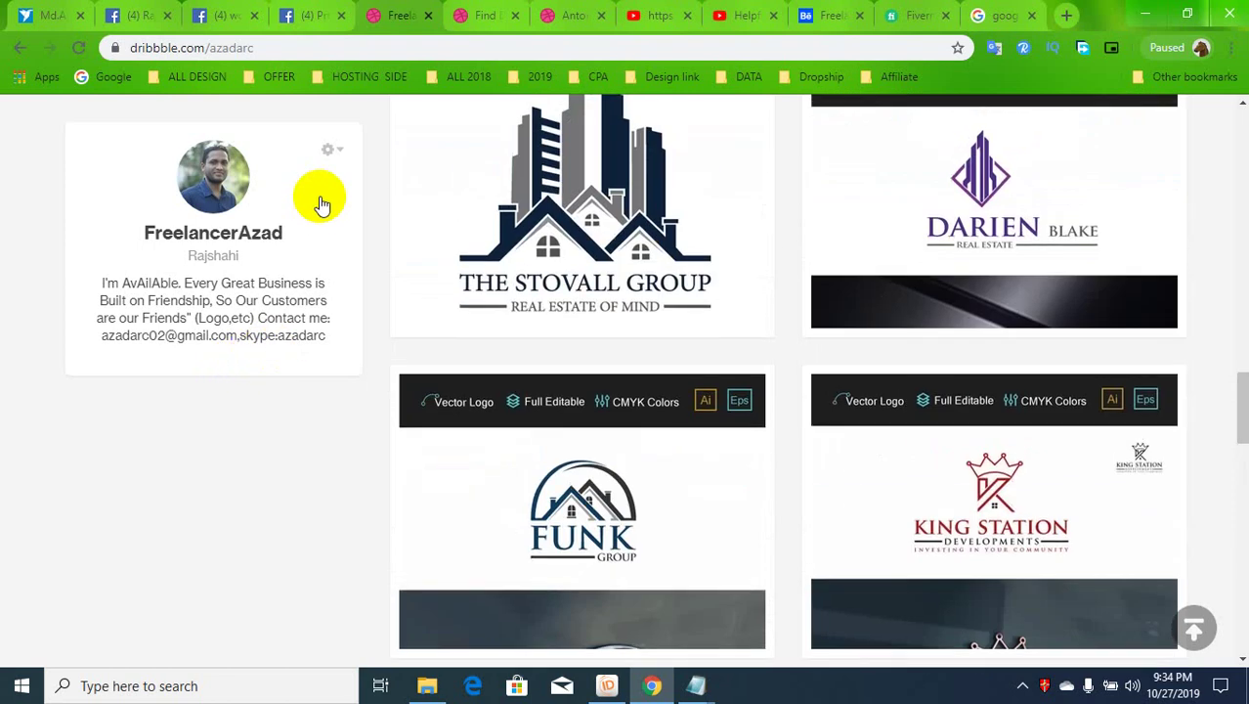
scroll(683, 223, up, 4)
scroll(721, 236, up, 4)
scroll(721, 236, up, 5)
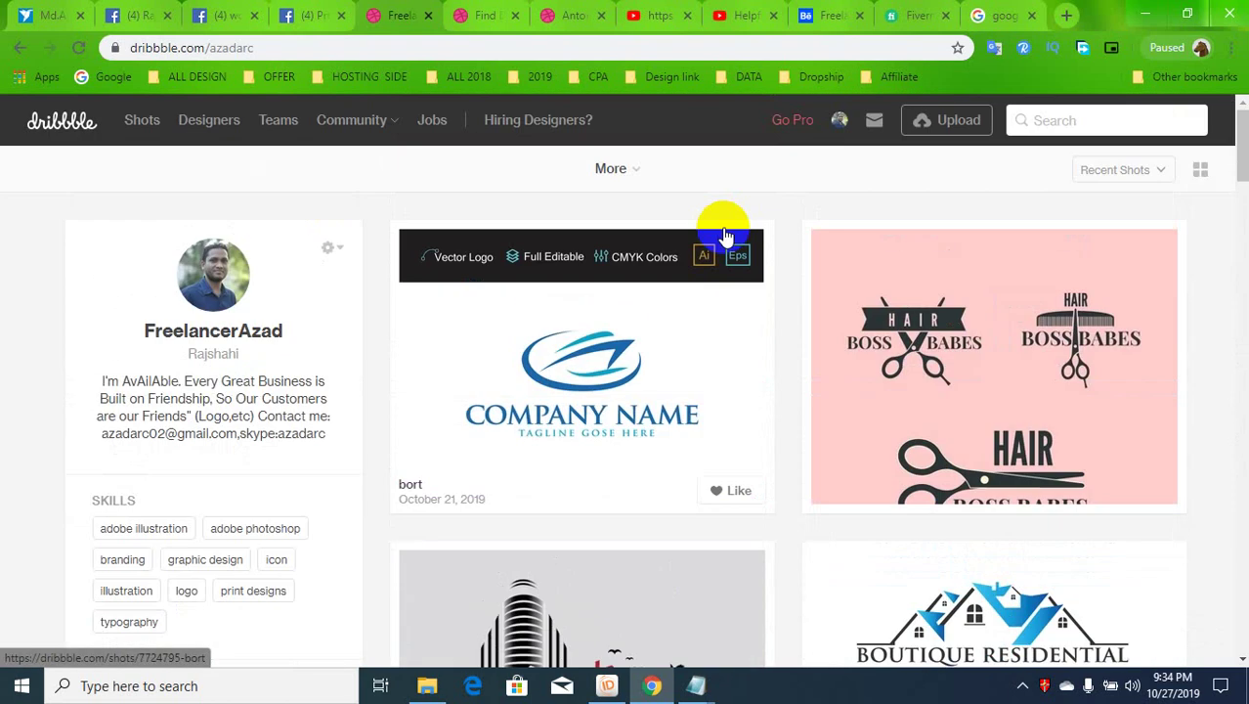
Go to Designers, continue past the premium overlay, and skim the Hiring on Dribbble page.
click(228, 131)
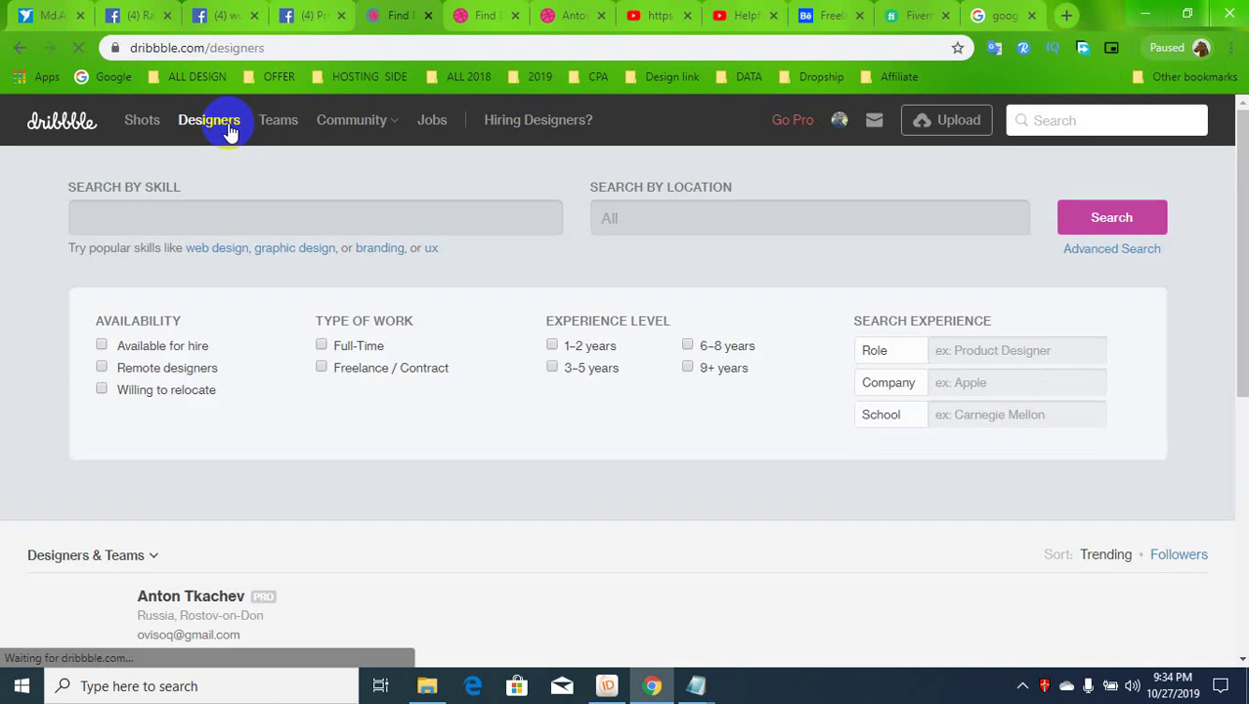
mouse_move(234, 348)
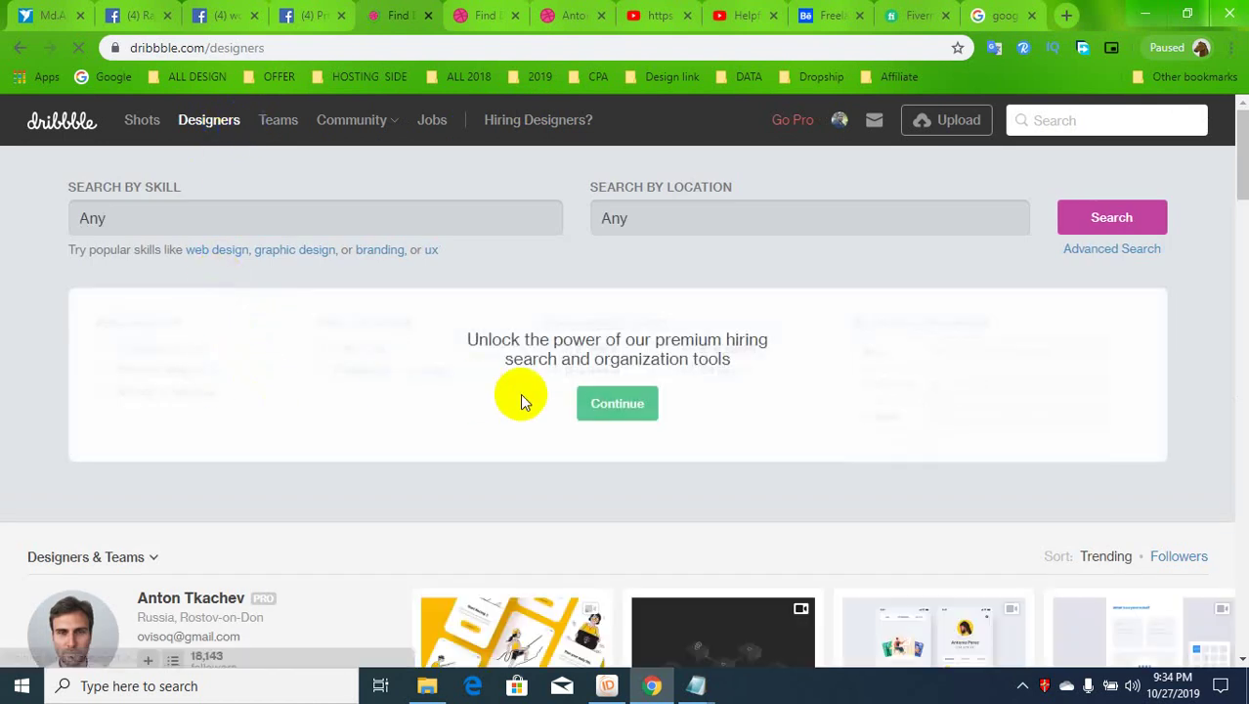
click(617, 405)
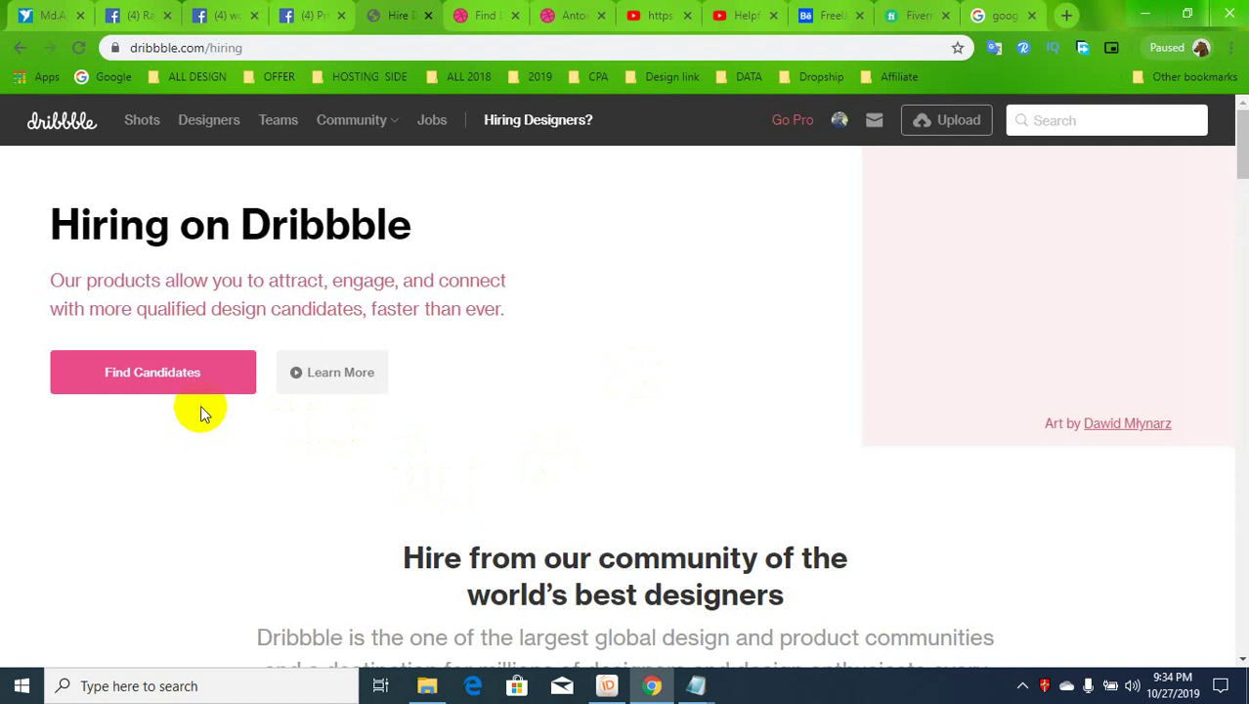
double_click(207, 244)
scroll(275, 443, down, 3)
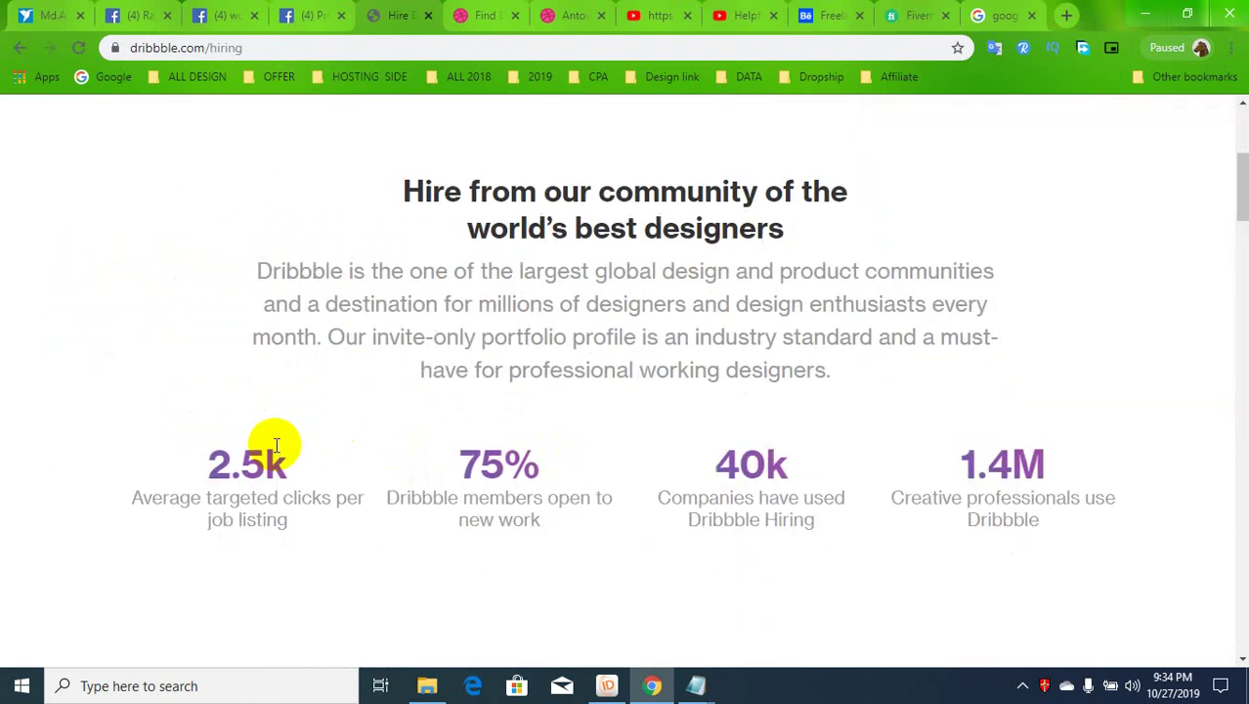
scroll(256, 441, up, 4)
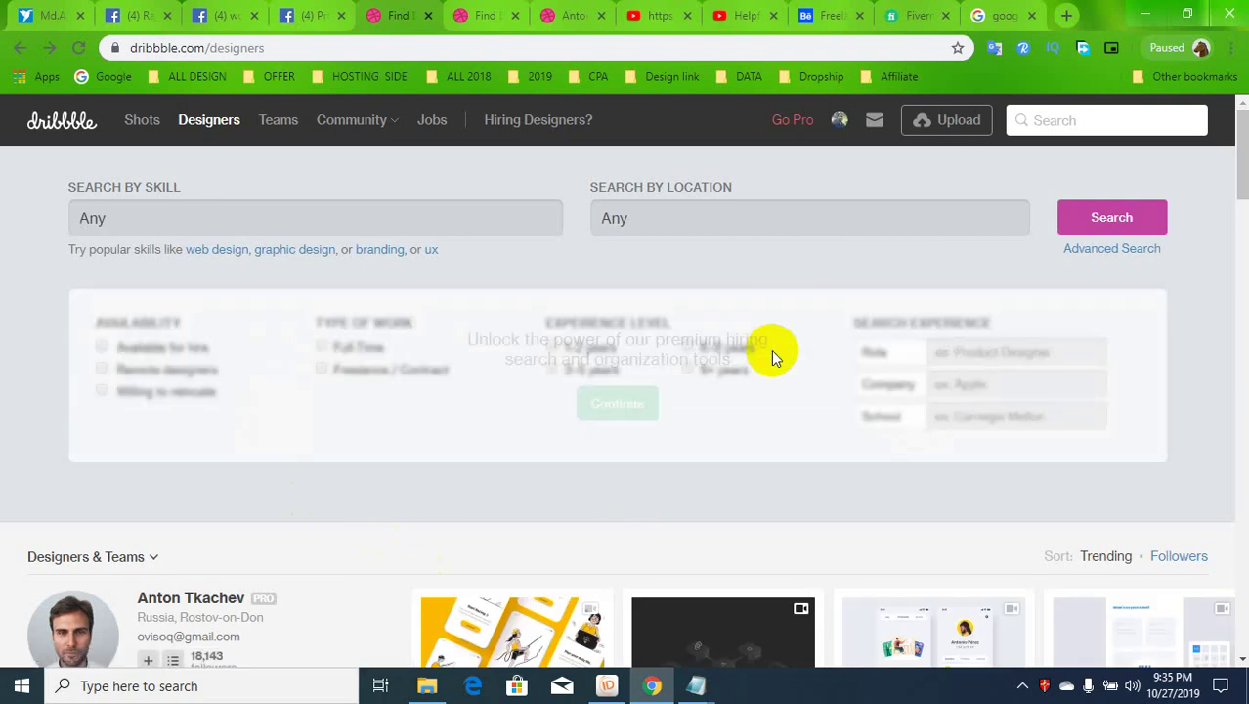
Set the Search by Skill field to logo.
click(789, 206)
click(368, 218)
text(logo)
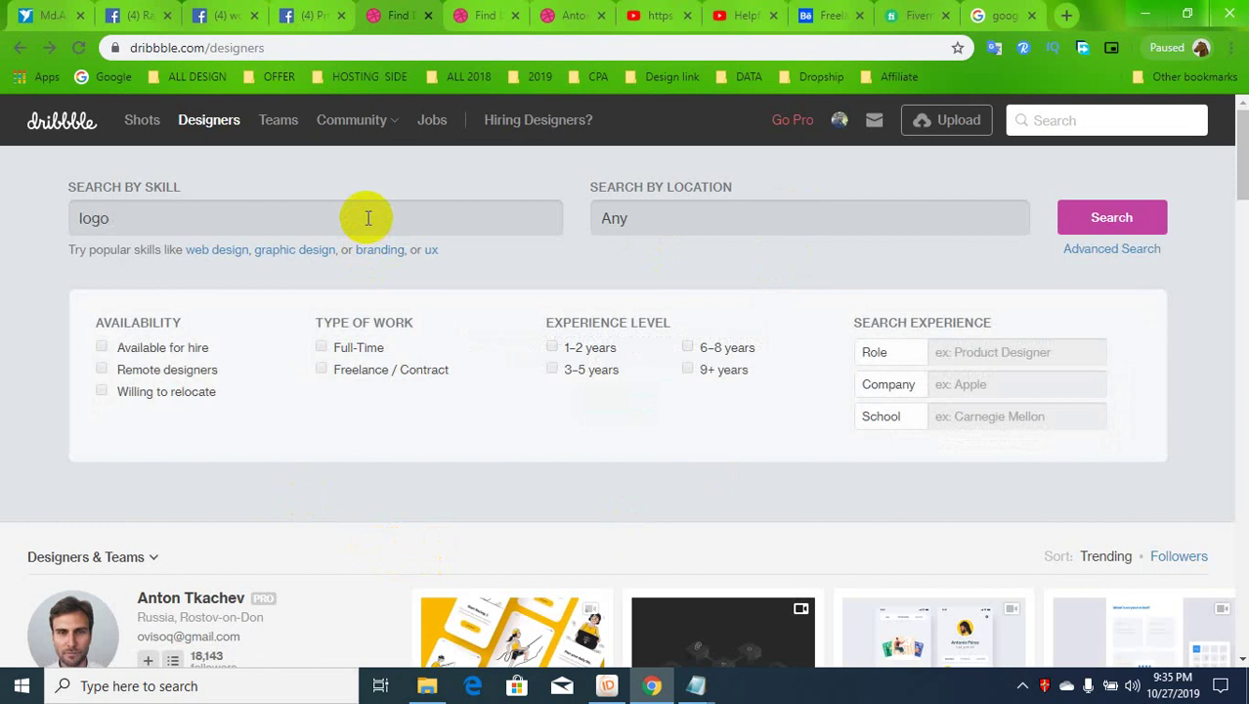
text(des)
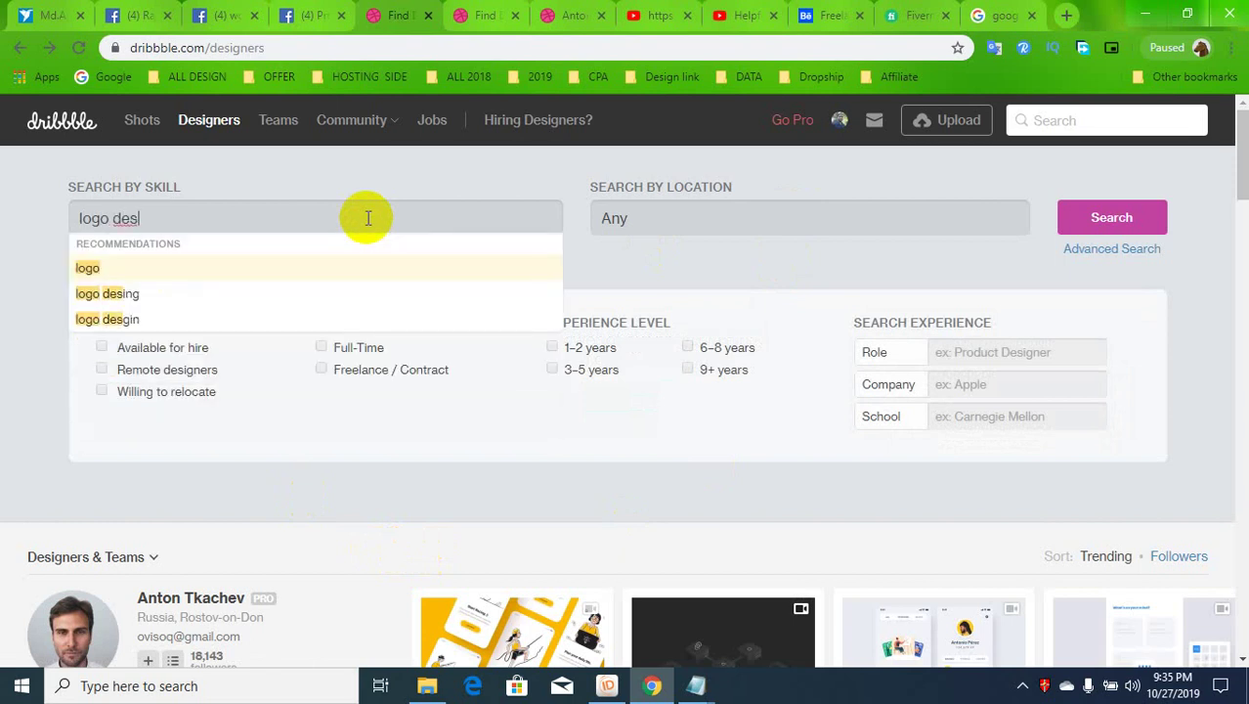
text(ign)
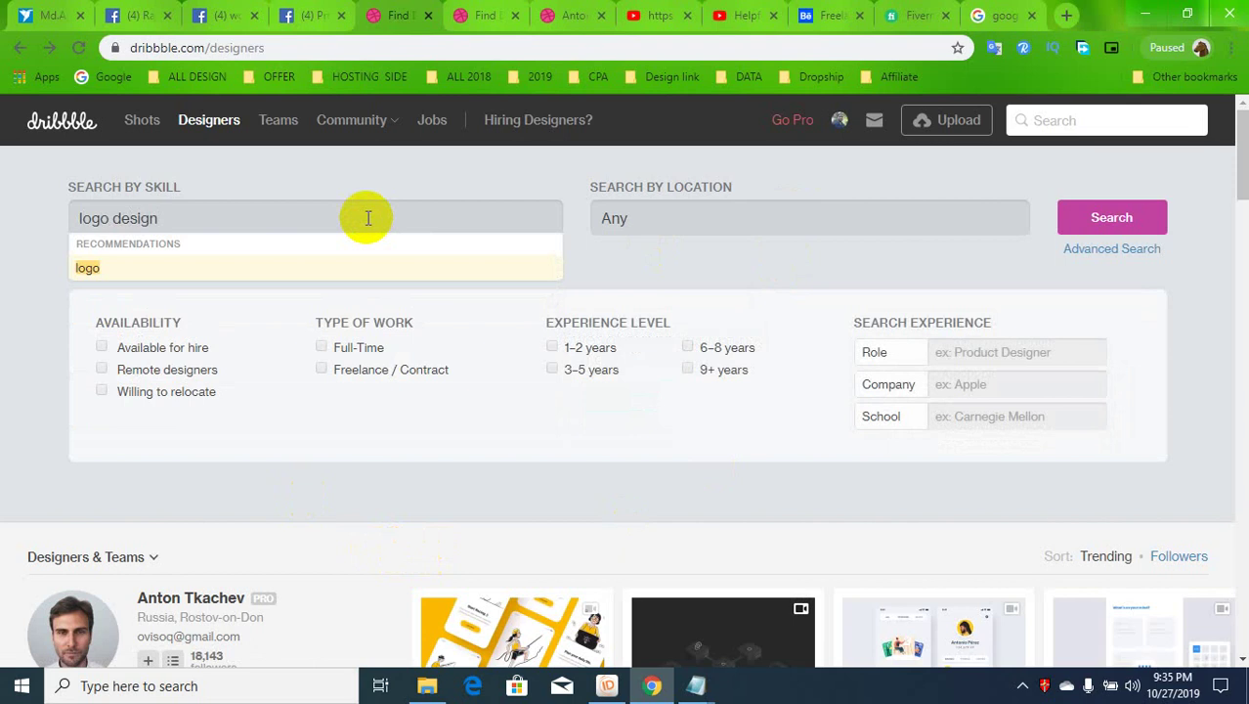
click(337, 269)
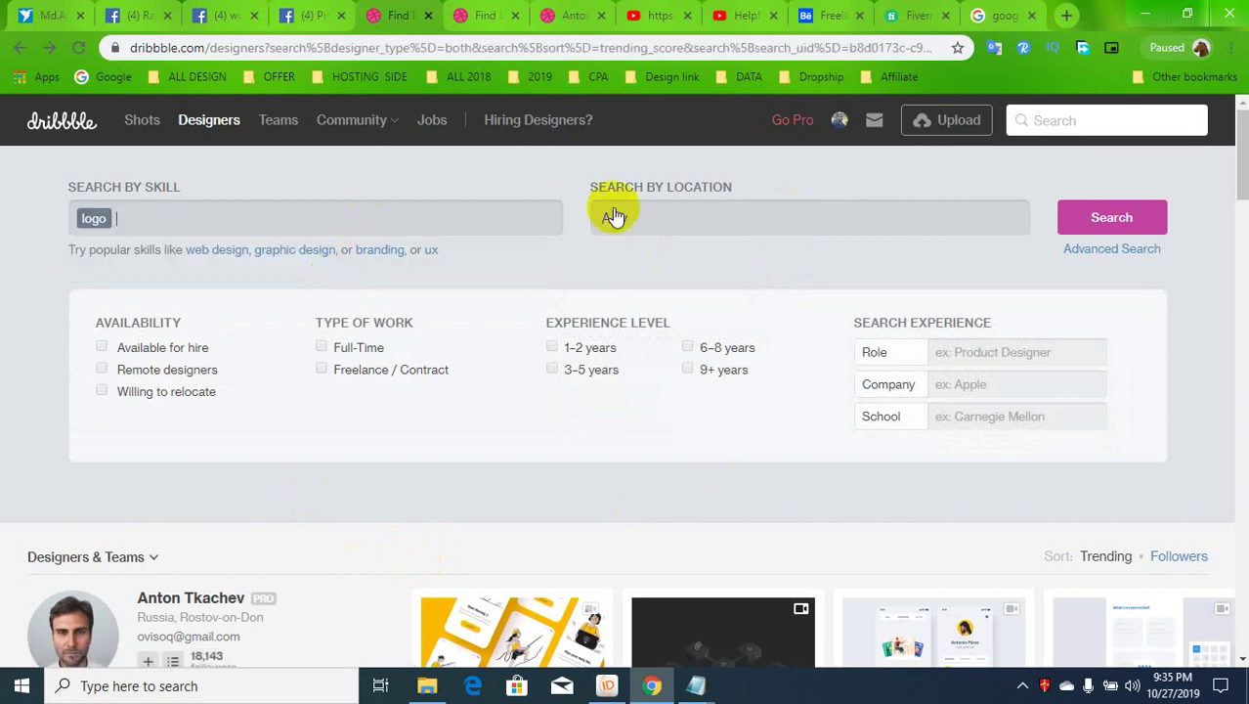
Choose Usa, Tanzania as the location and run the designer search.
click(705, 223)
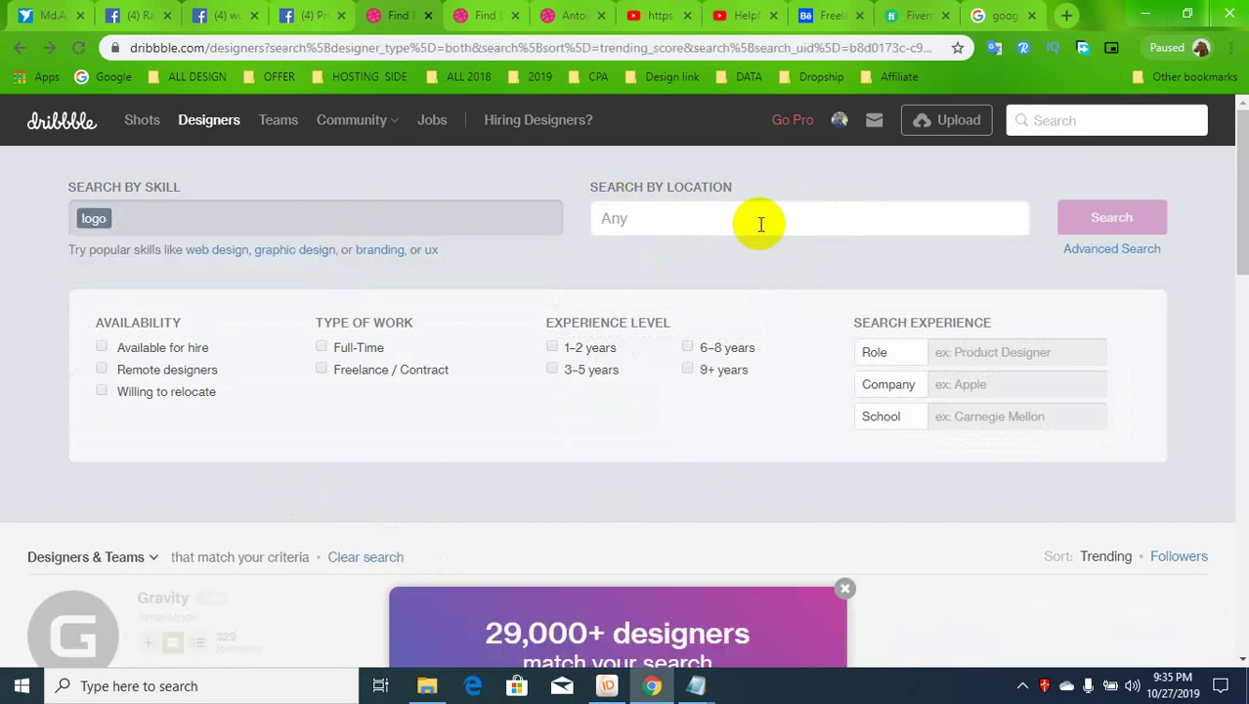
text(usa)
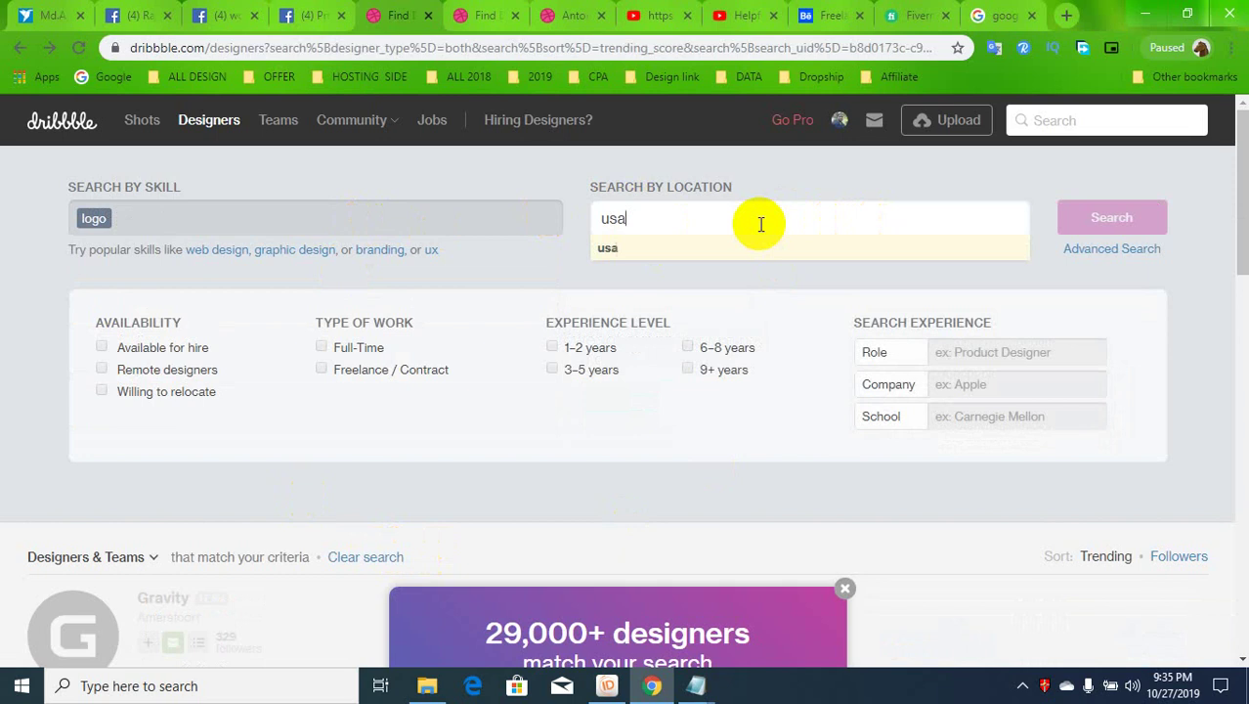
click(742, 268)
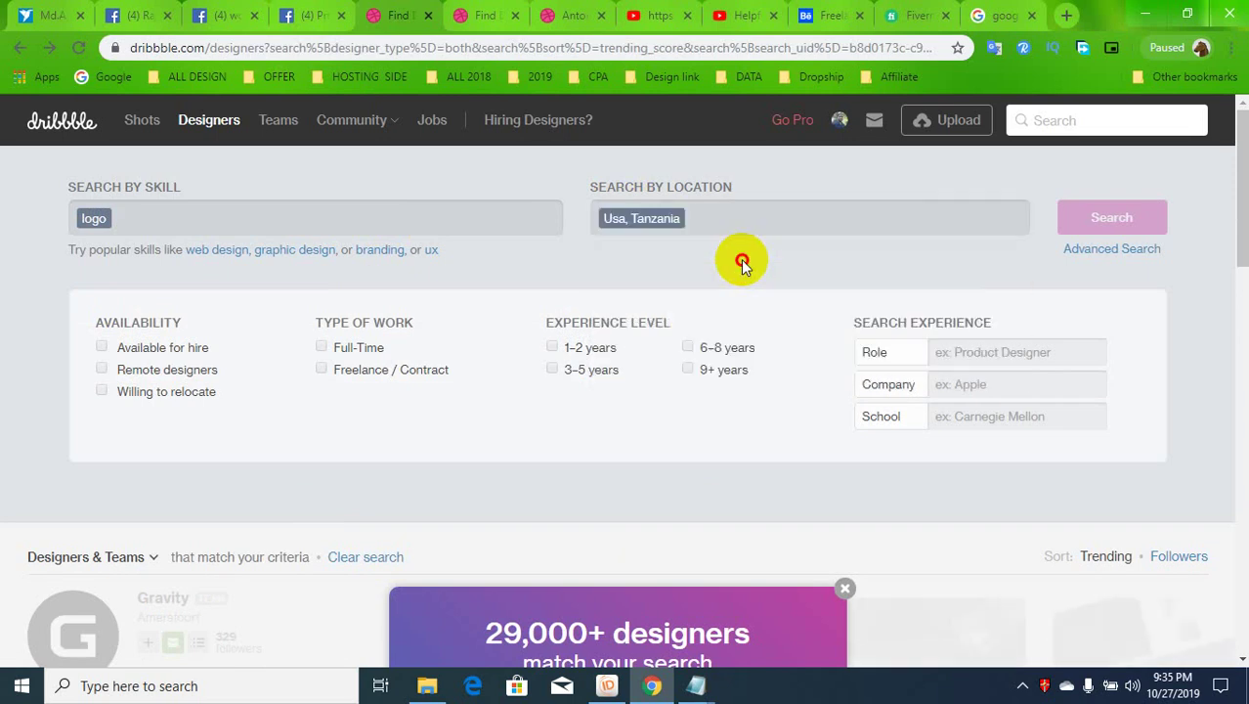
click(1096, 213)
click(1109, 214)
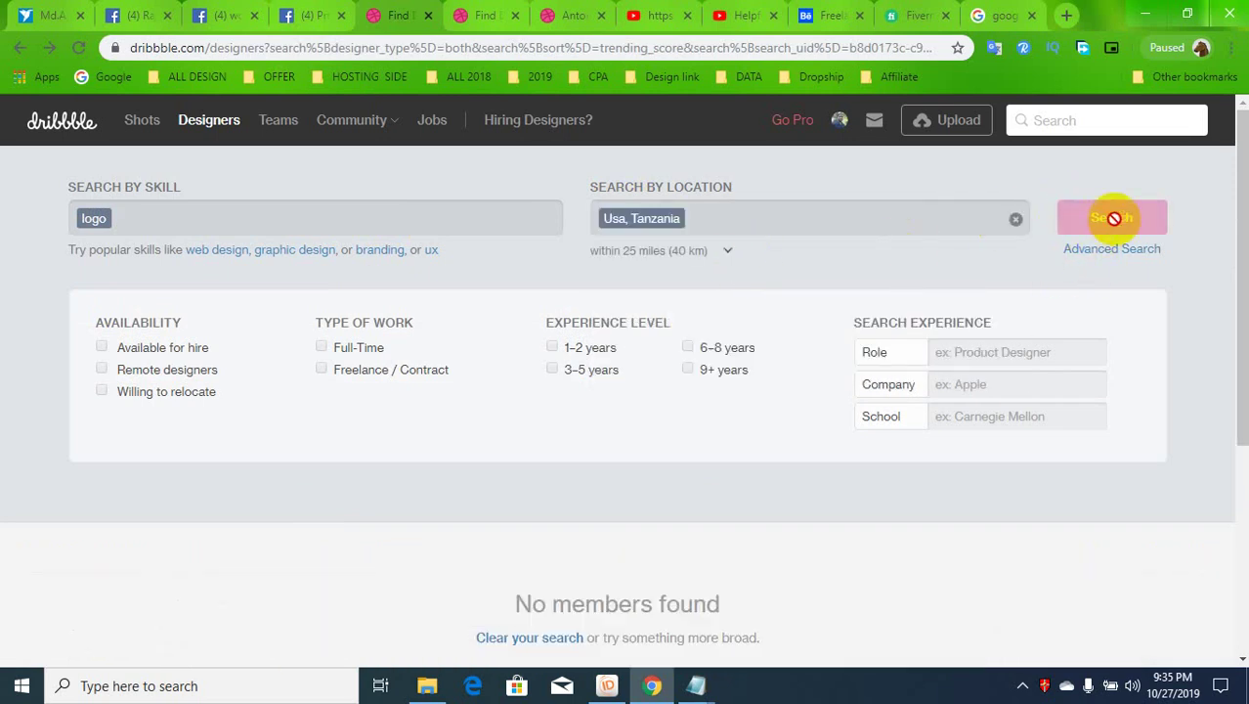
Reset the location to Any and scroll to the '29,000+ designers match your search' prompt.
scroll(597, 524, down, 2)
scroll(576, 479, up, 2)
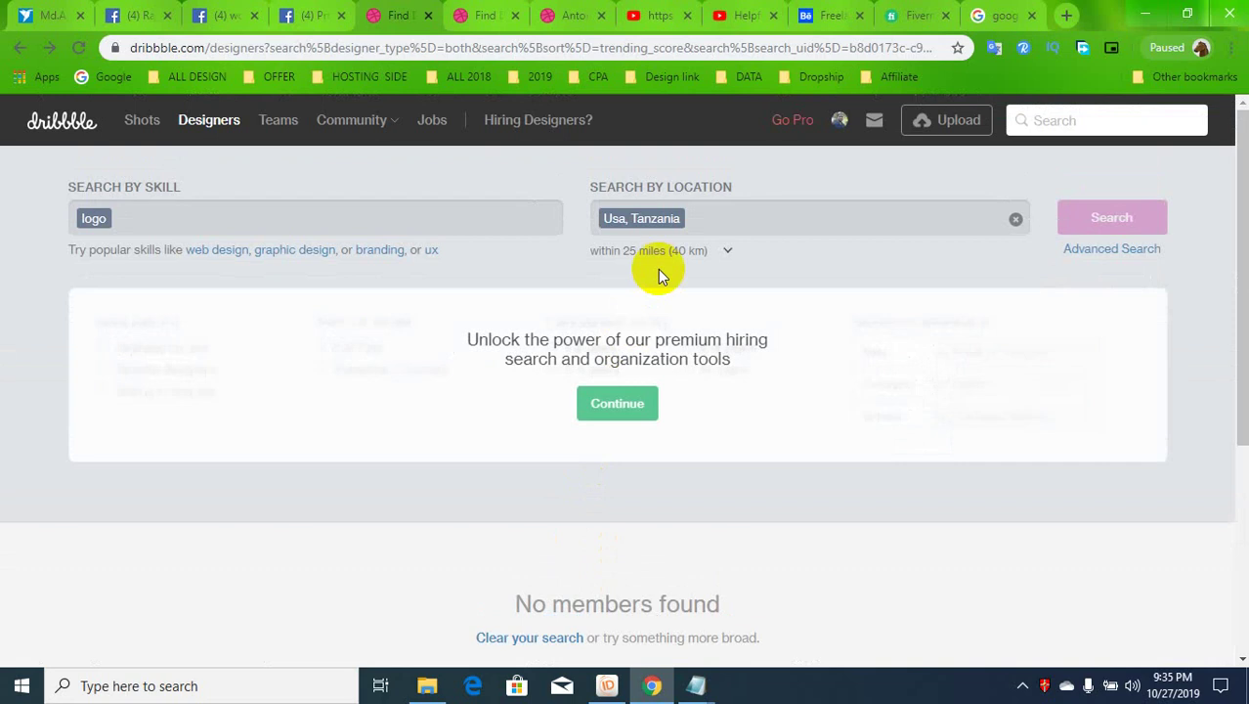
click(702, 217)
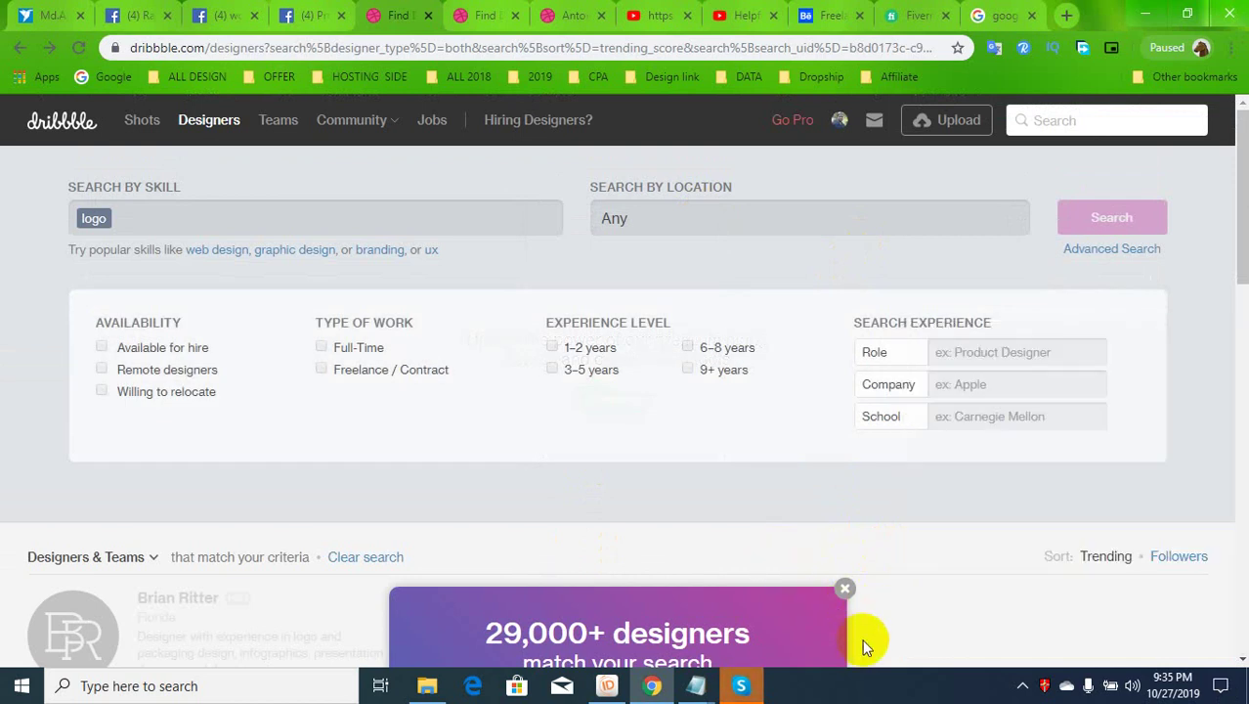
scroll(596, 495, down, 3)
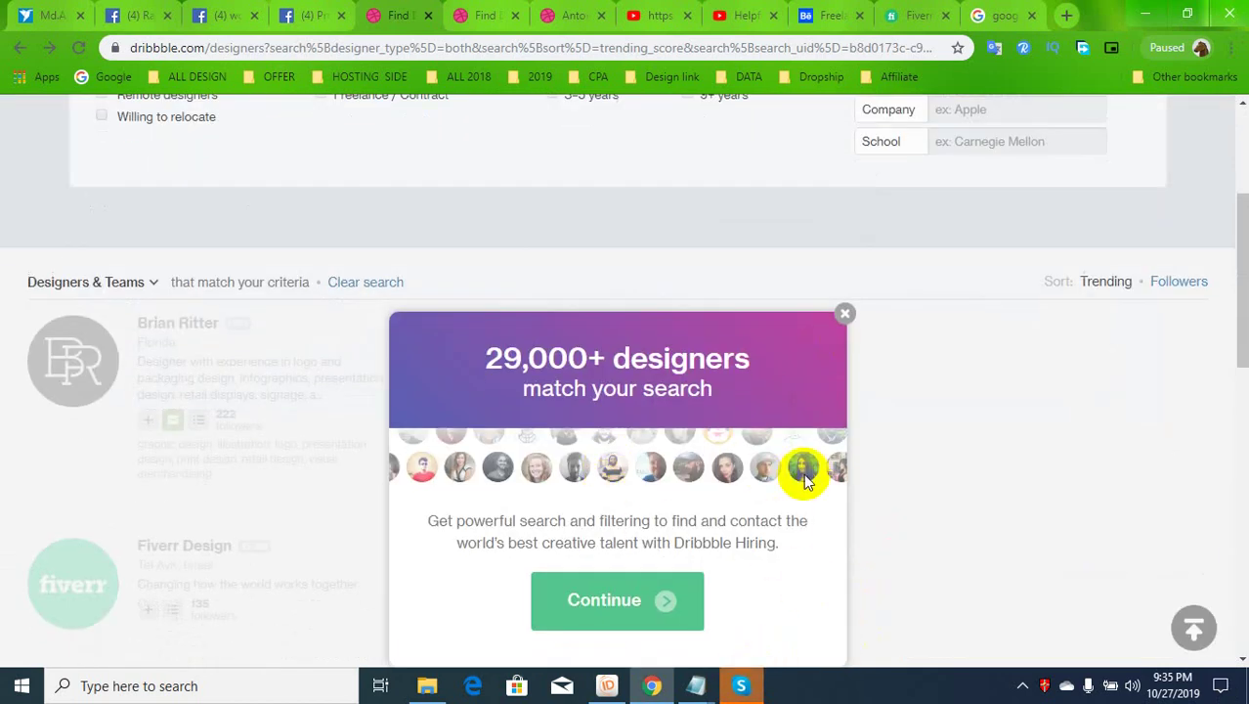